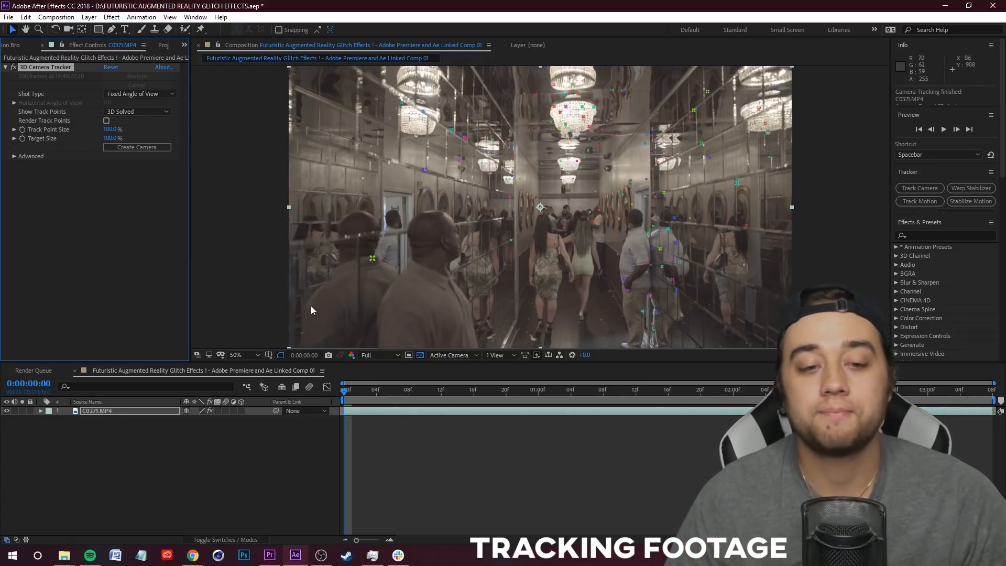
Step: Create a solid and camera from the track points on the left mirrored wall at 0:00:01:12
drag(346, 390, 928, 412)
key(space)
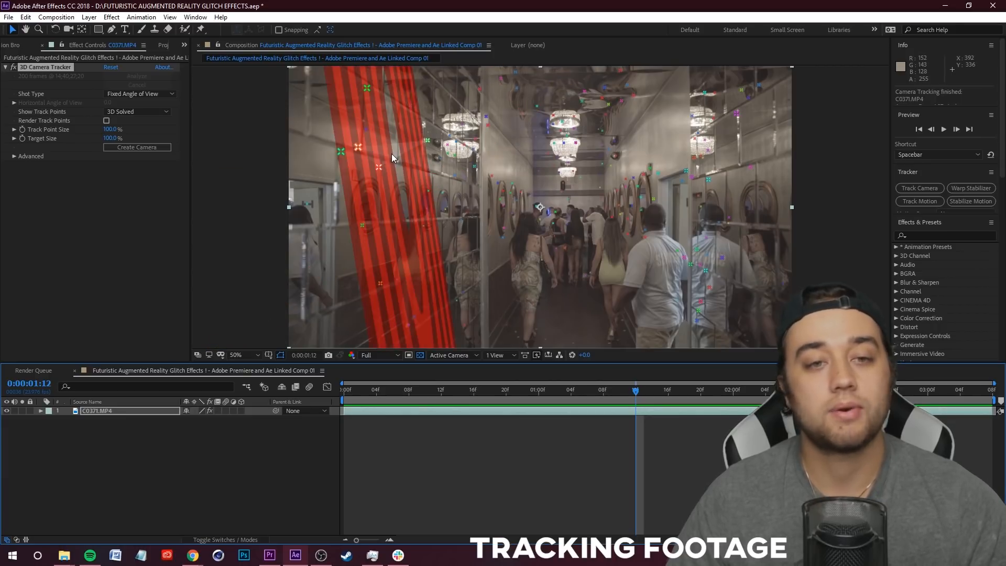
right_click(392, 153)
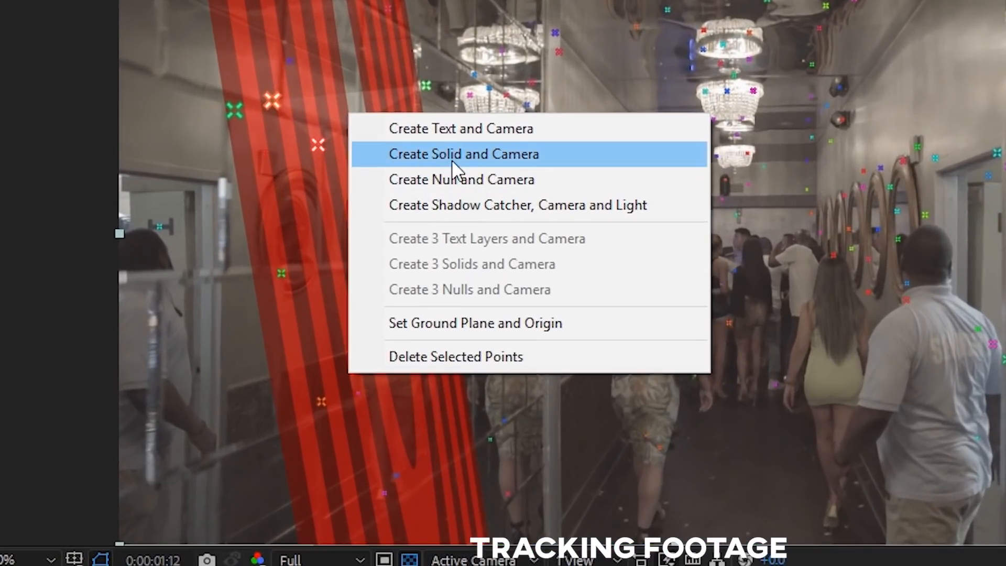
click(452, 163)
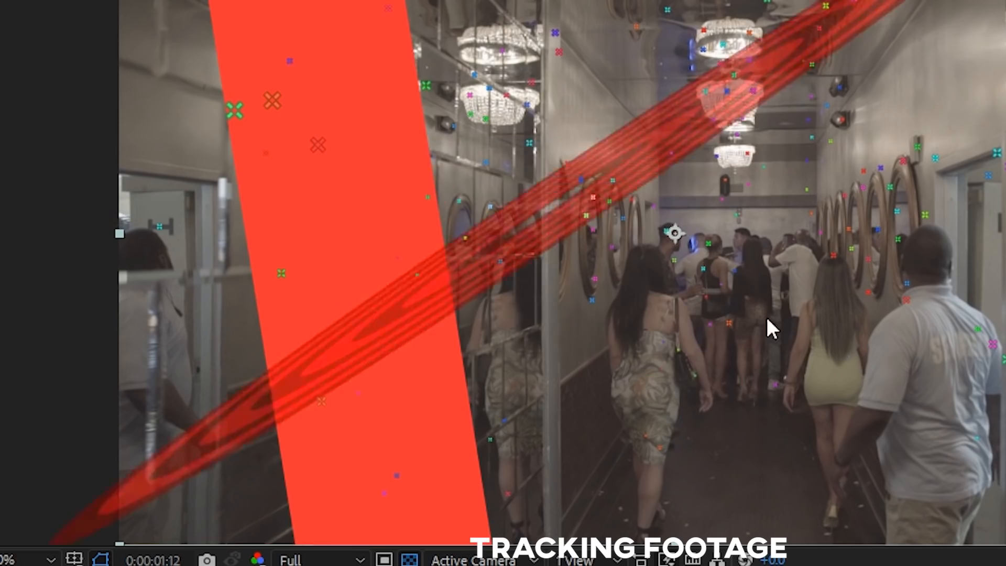
Step: Play and scrub through the footage to examine how well the new solid follows the wall
key(space)
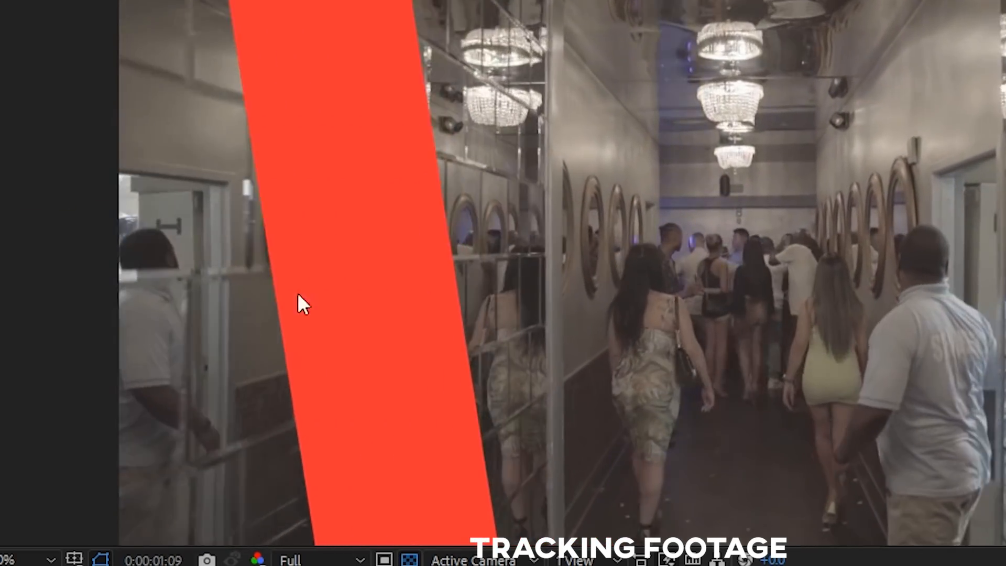
key(space)
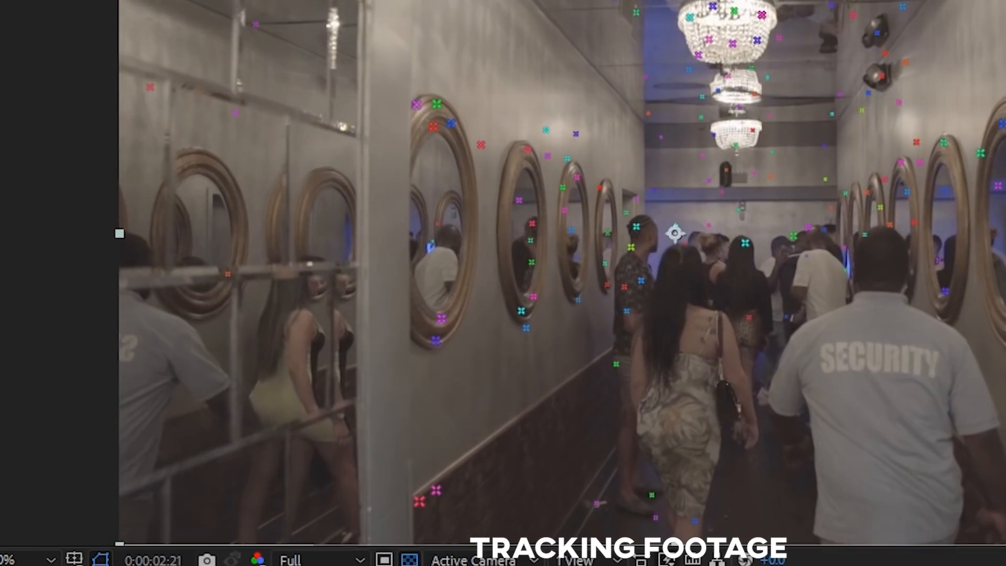
key(space)
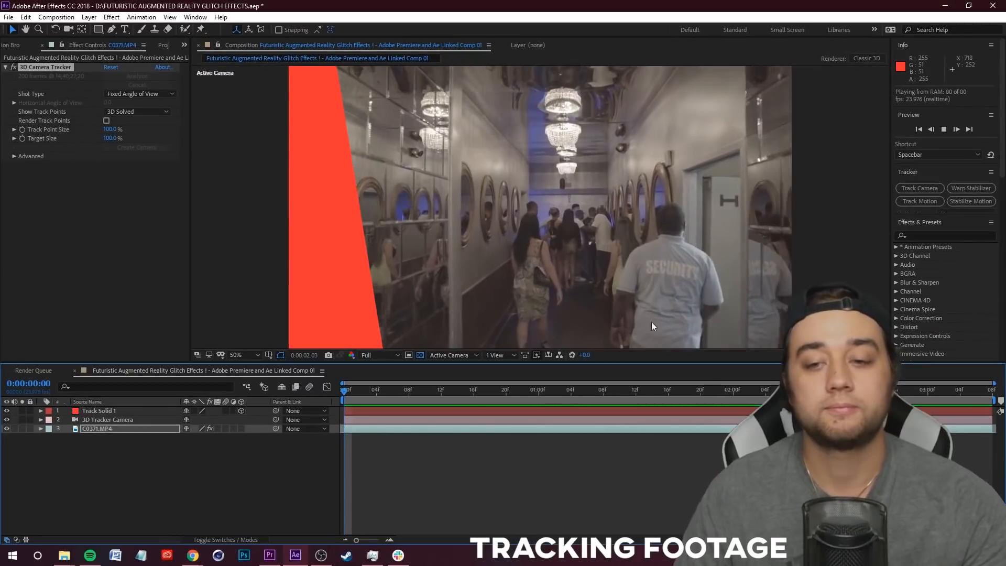
key(space)
drag(838, 391, 432, 419)
key(space)
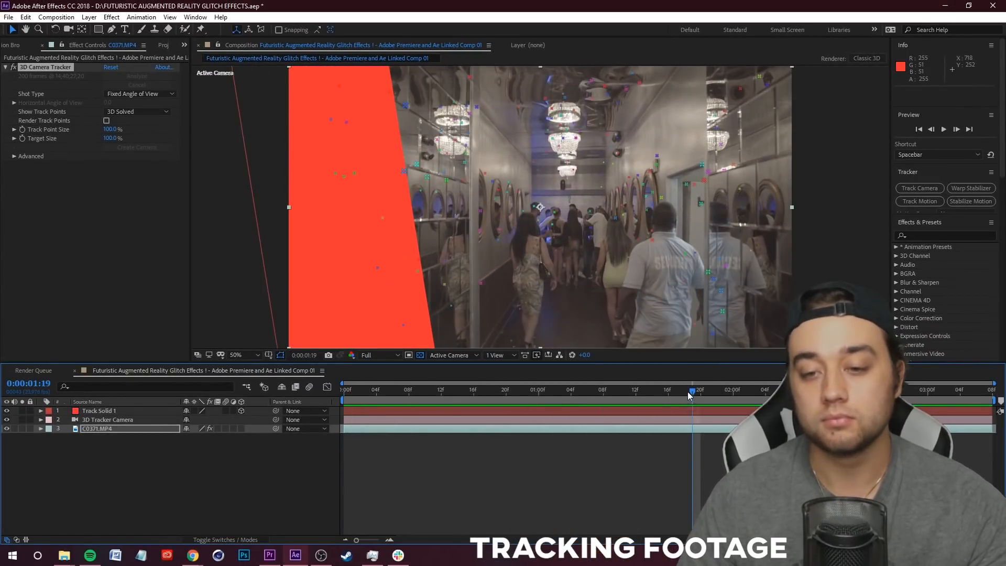
key(space)
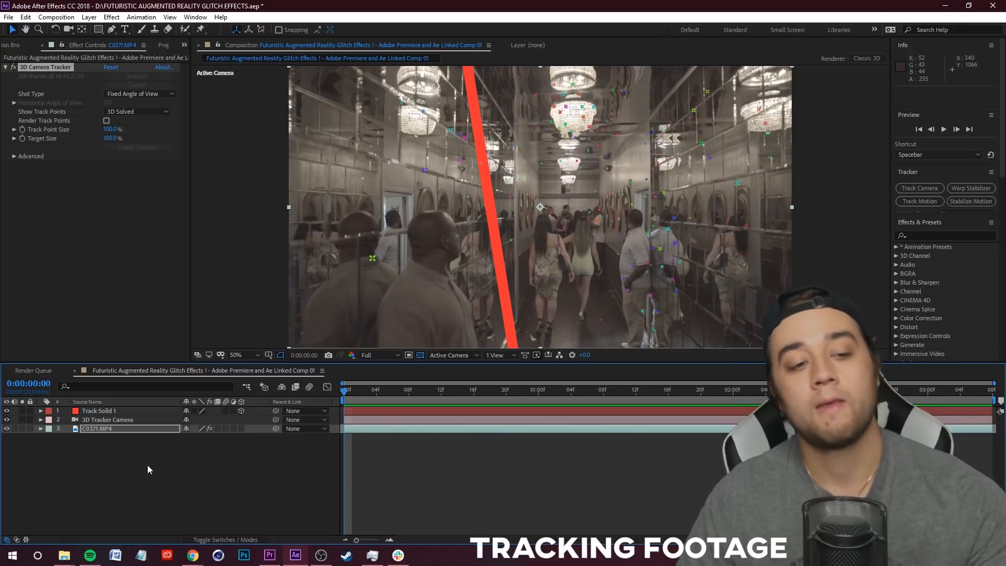
Step: Reveal the transform properties of Track Solid 1 and adjust its orientation to line up with the wall
click(108, 408)
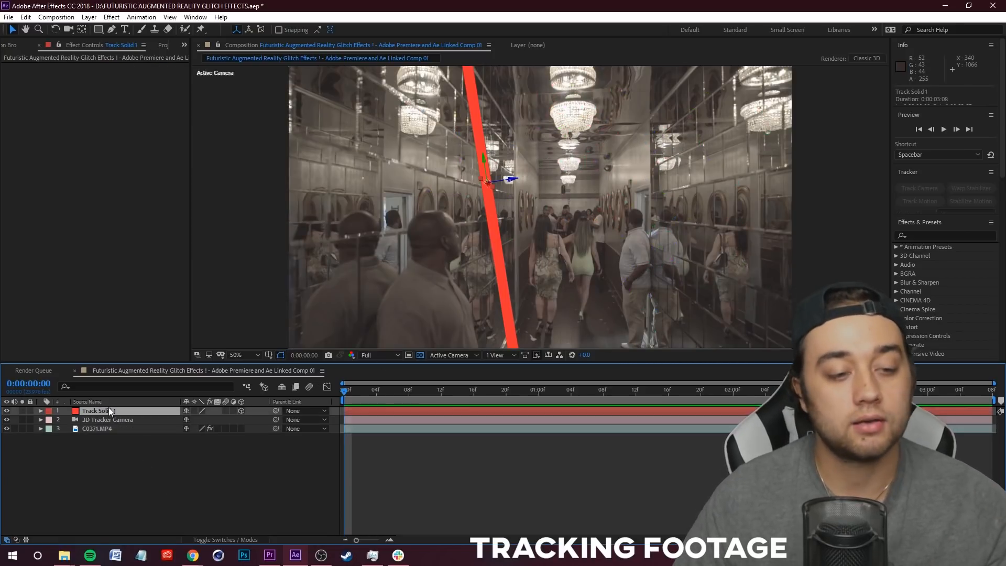
click(40, 411)
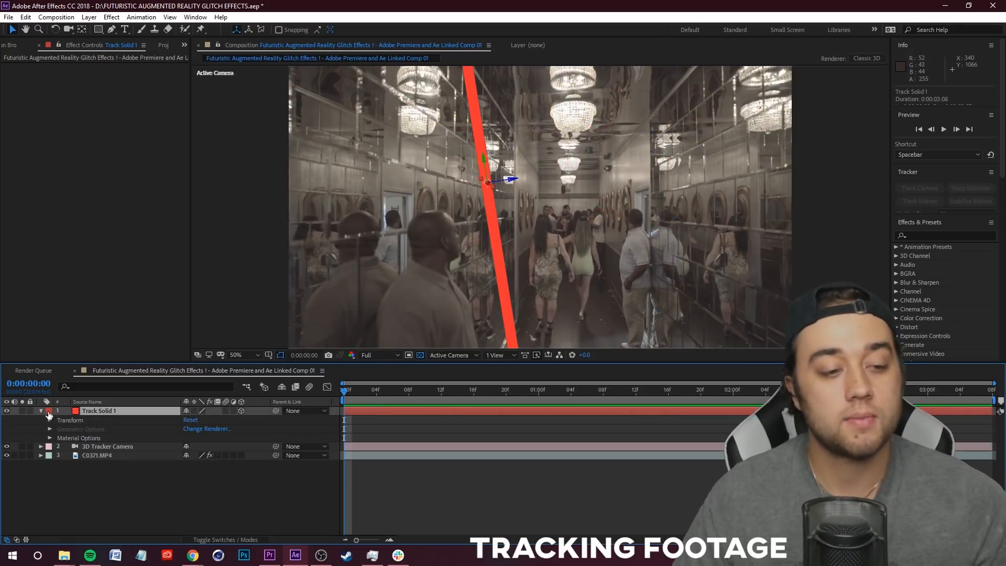
click(50, 420)
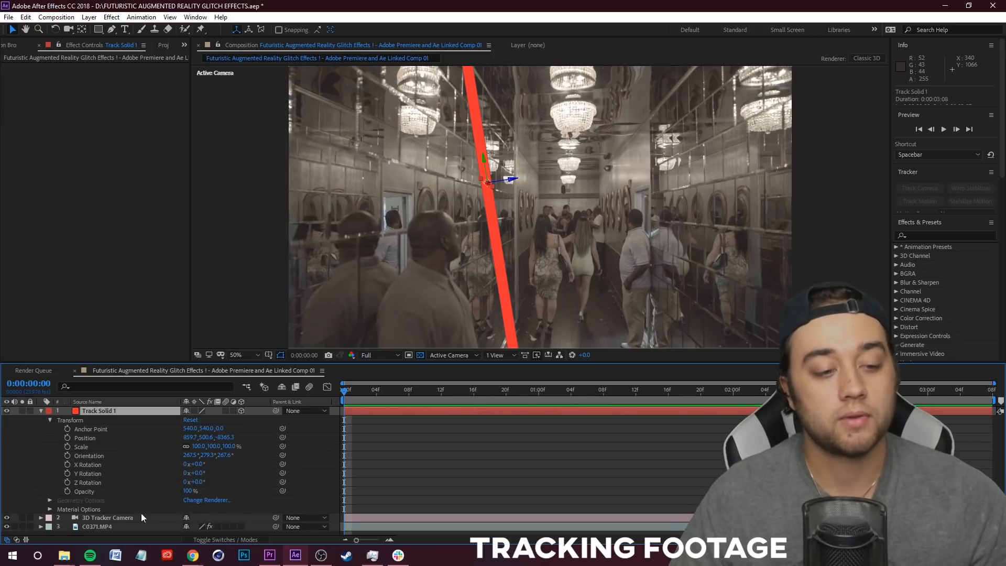
drag(190, 457, 222, 461)
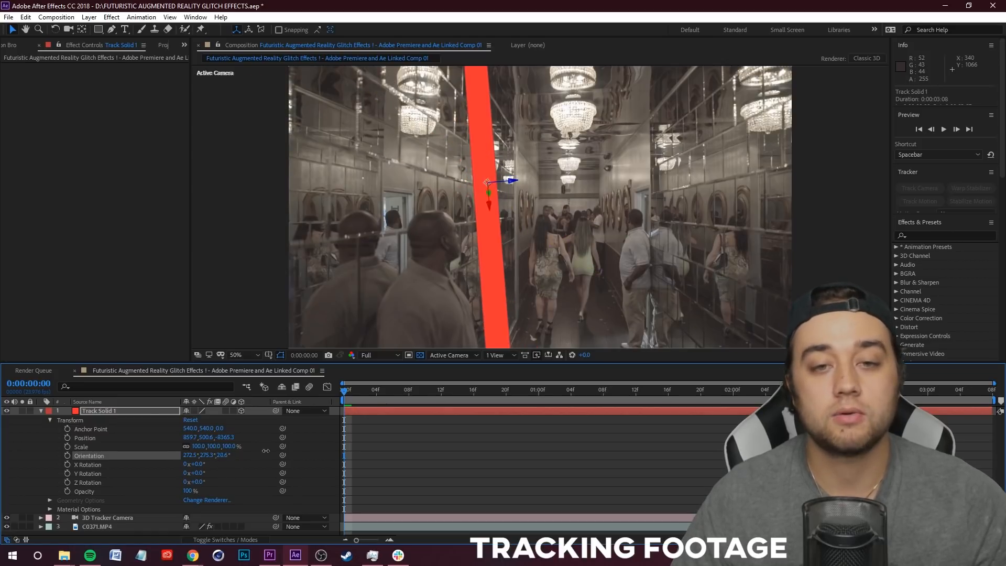
Step: Scrub and play through the composition to check the solid's alignment with the left wall over time
drag(356, 395, 547, 396)
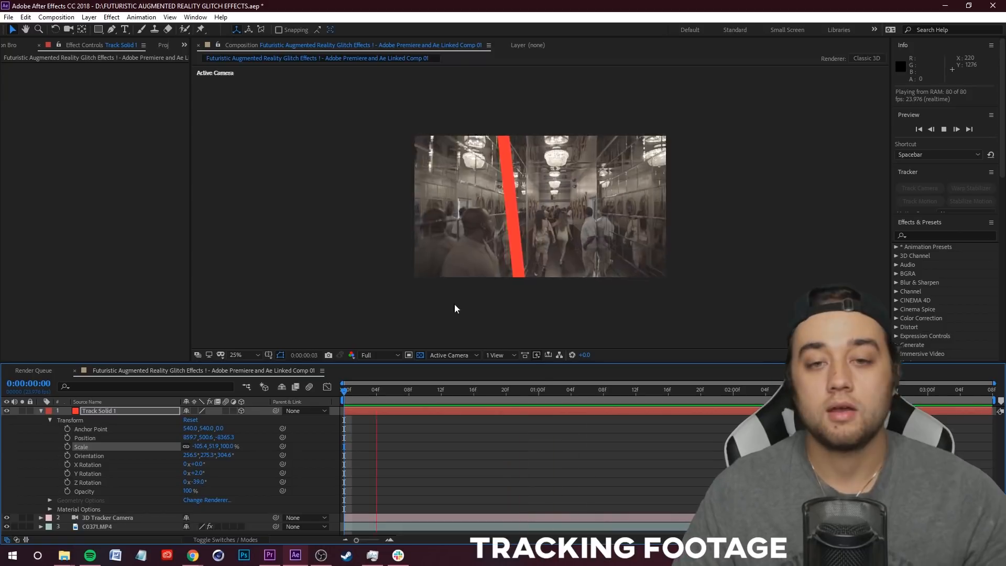
drag(348, 396, 500, 459)
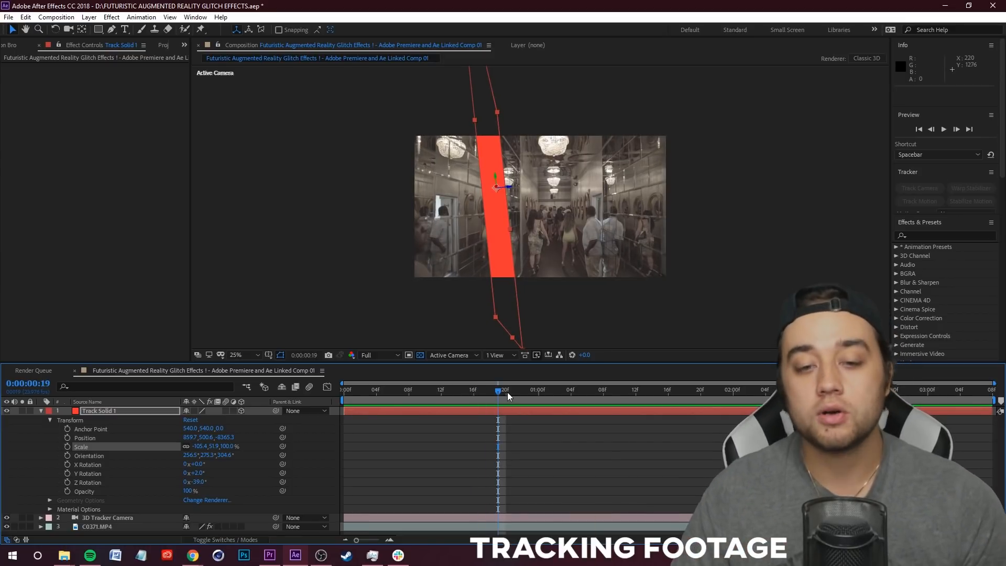
drag(499, 460, 333, 420)
click(41, 411)
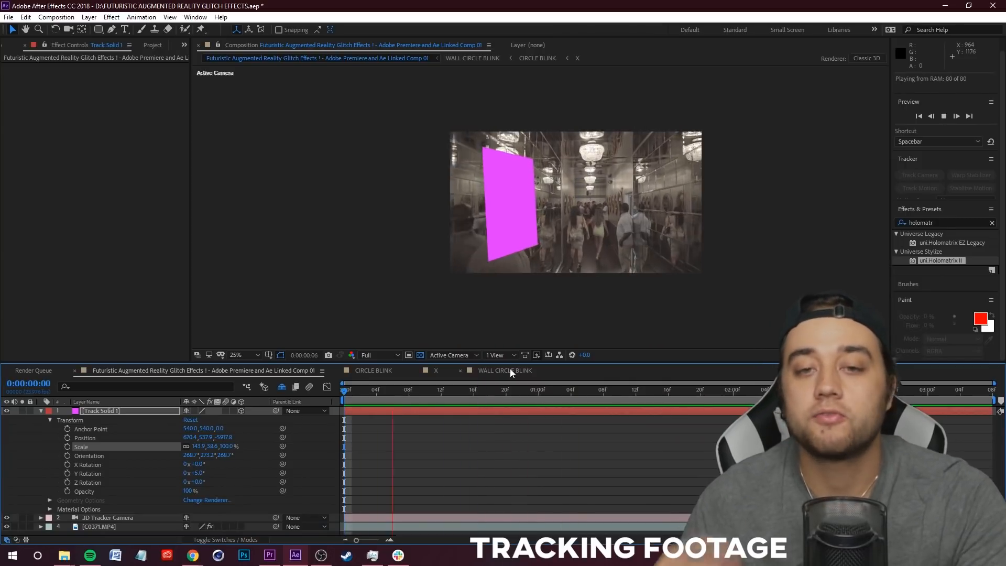
key(space)
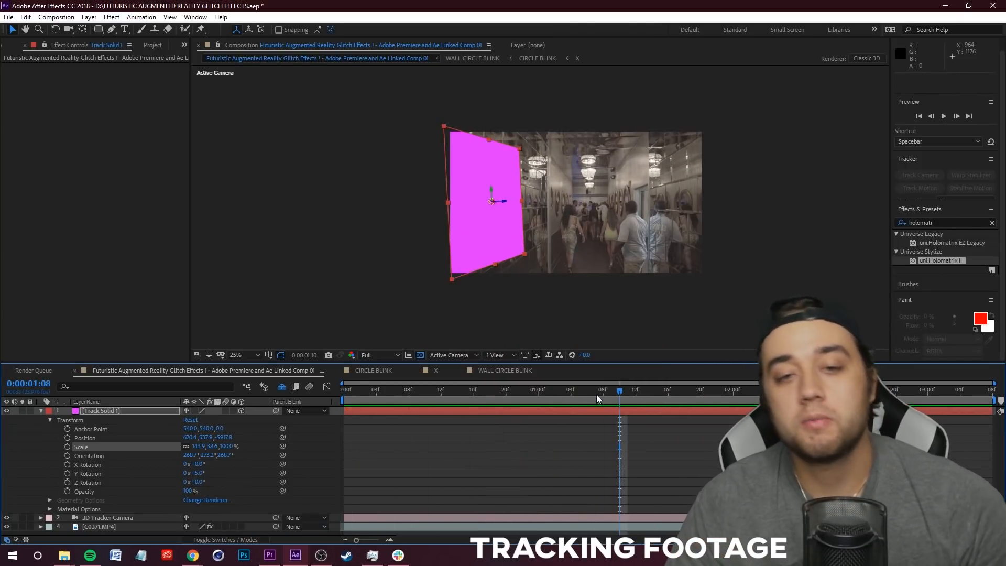
drag(608, 399, 595, 396)
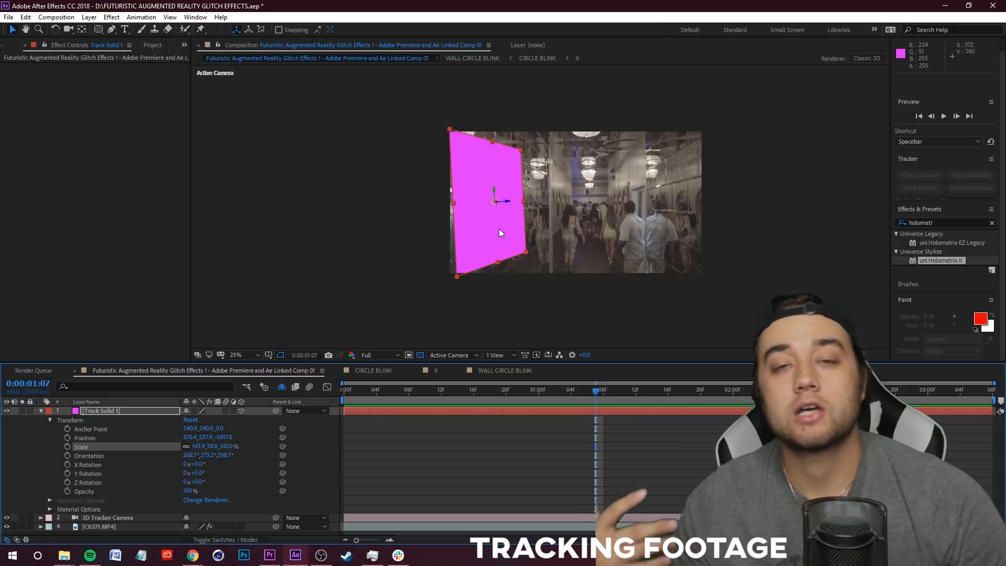
drag(603, 396, 514, 397)
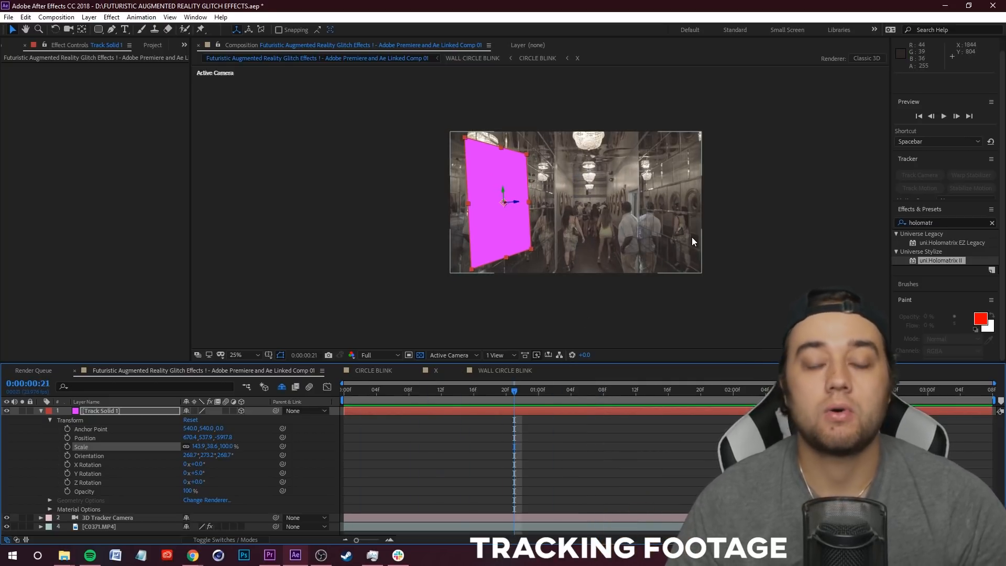
Step: Pre-compose Track Solid 1 as WALL ASSET, leaving all attributes in the main composition
click(40, 411)
right_click(96, 412)
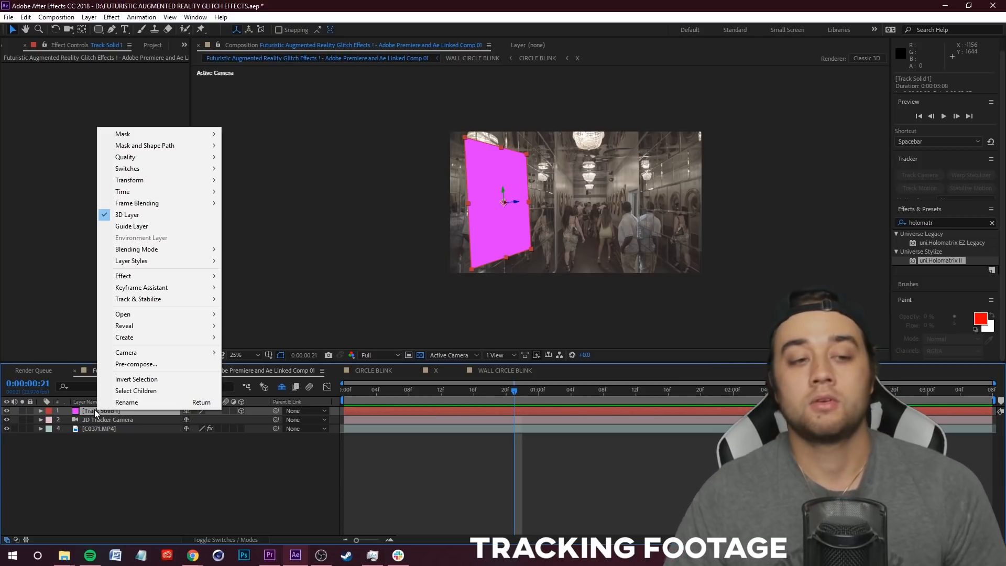
click(135, 364)
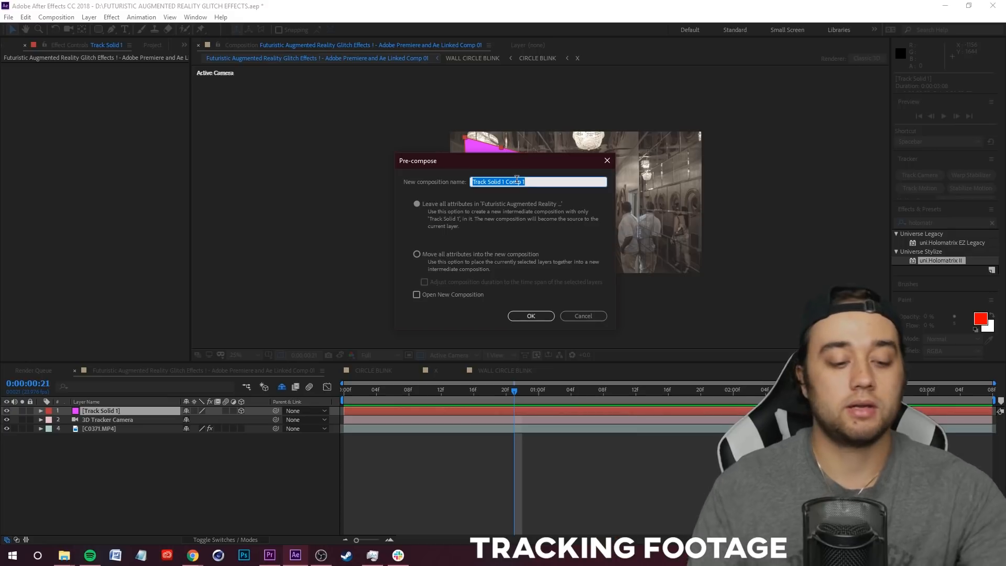
text(WALL ASSET)
click(551, 317)
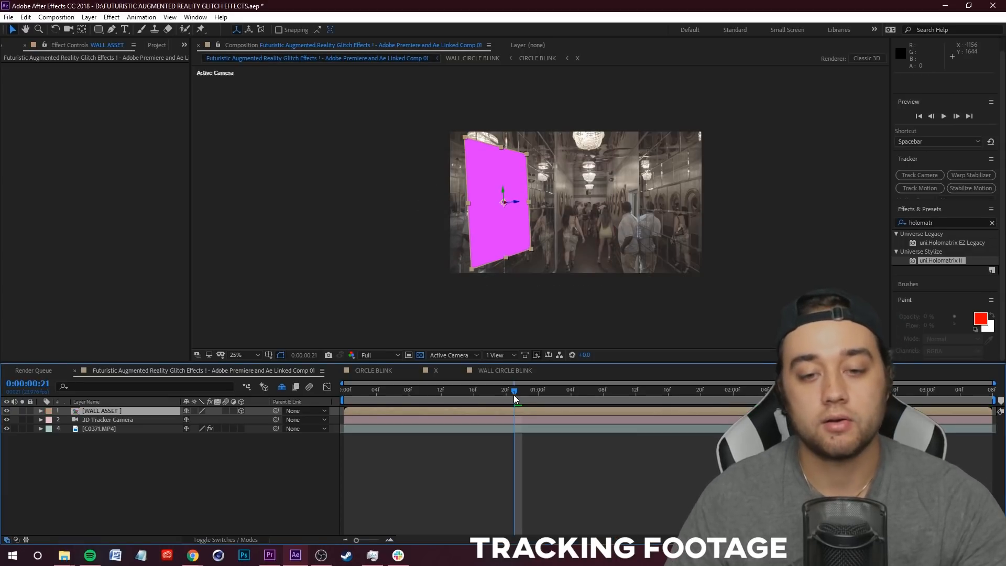
Step: Preview the tracked WALL ASSET layer, inspect its nested composition and return to the main composition
key(space)
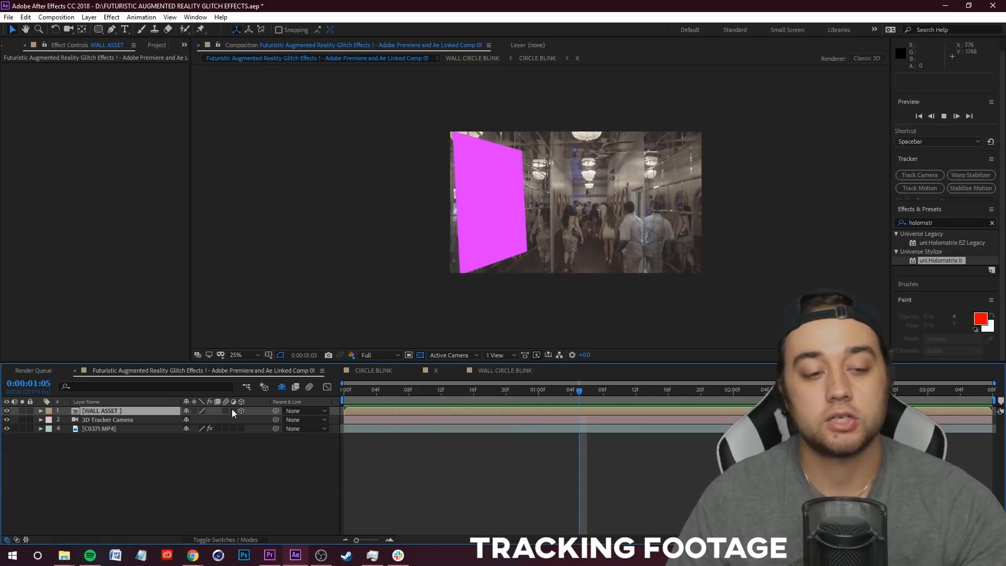
double_click(112, 413)
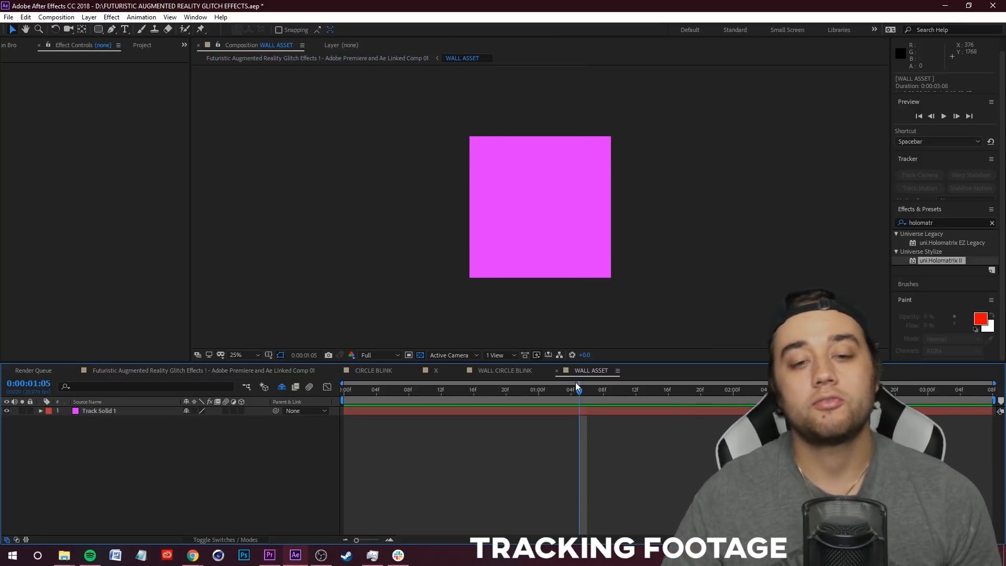
click(209, 371)
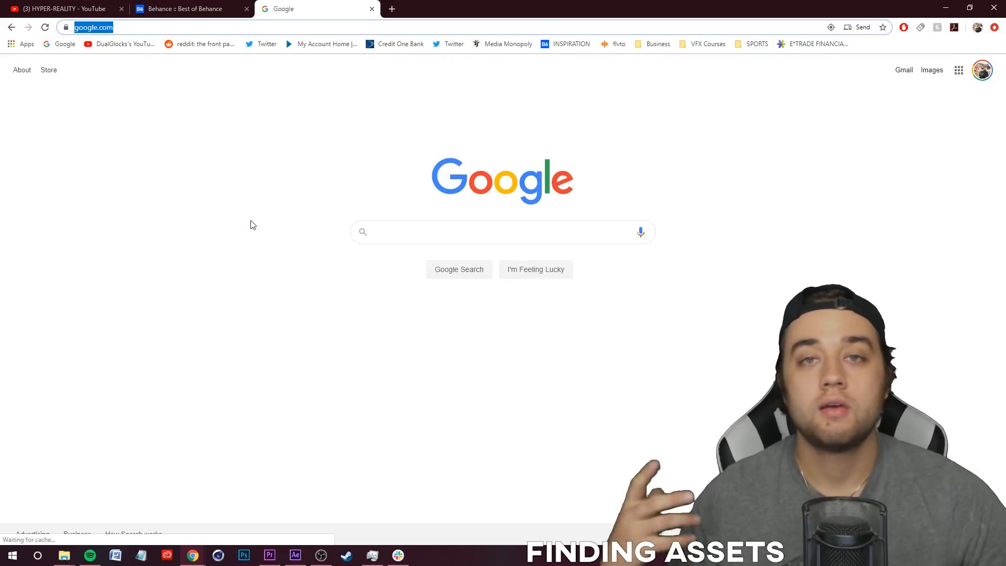
Step: Switch to Chrome and search Google for "futuristic asset after effects"
click(325, 288)
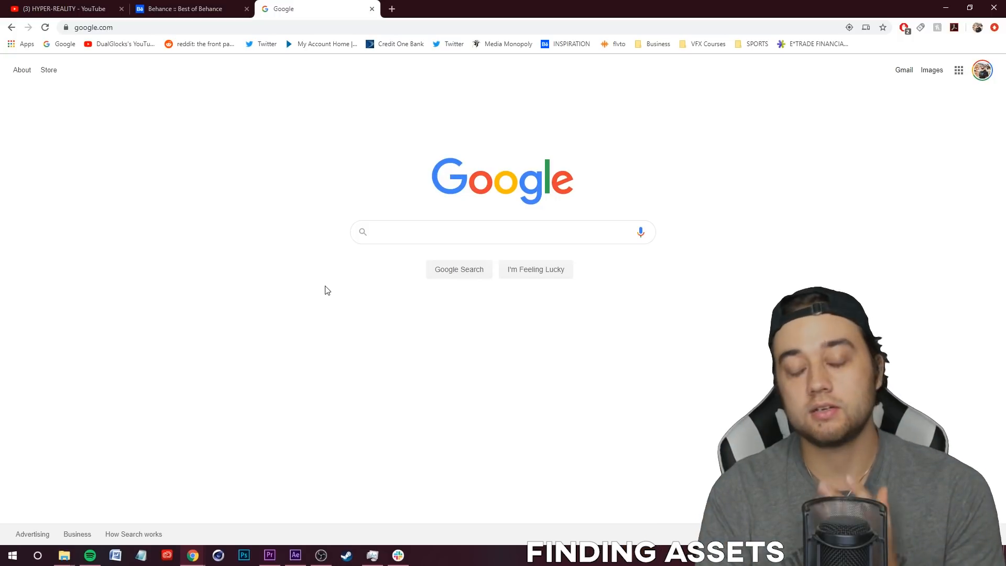
click(436, 222)
text(futuristic )
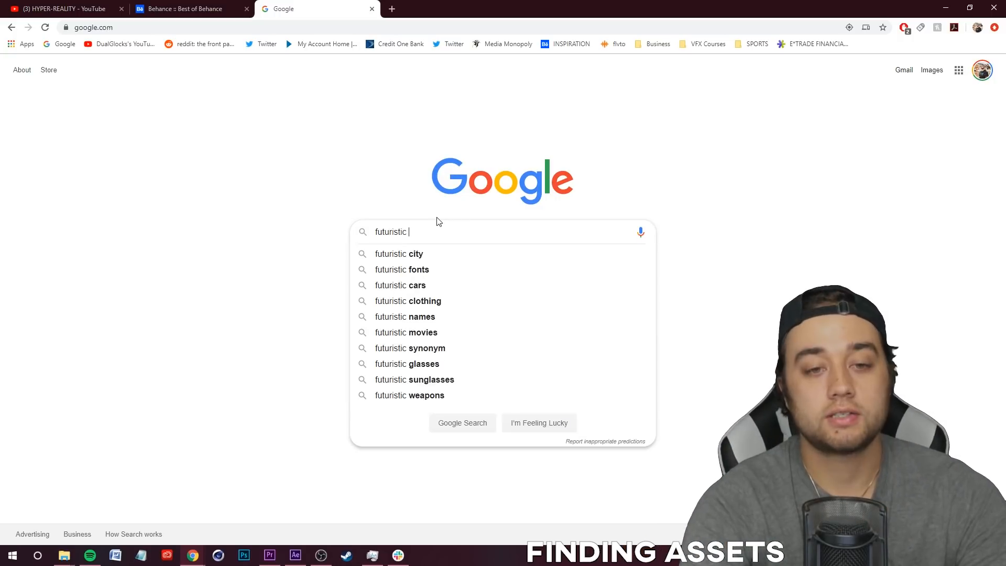
text(asset after effects)
key(Return)
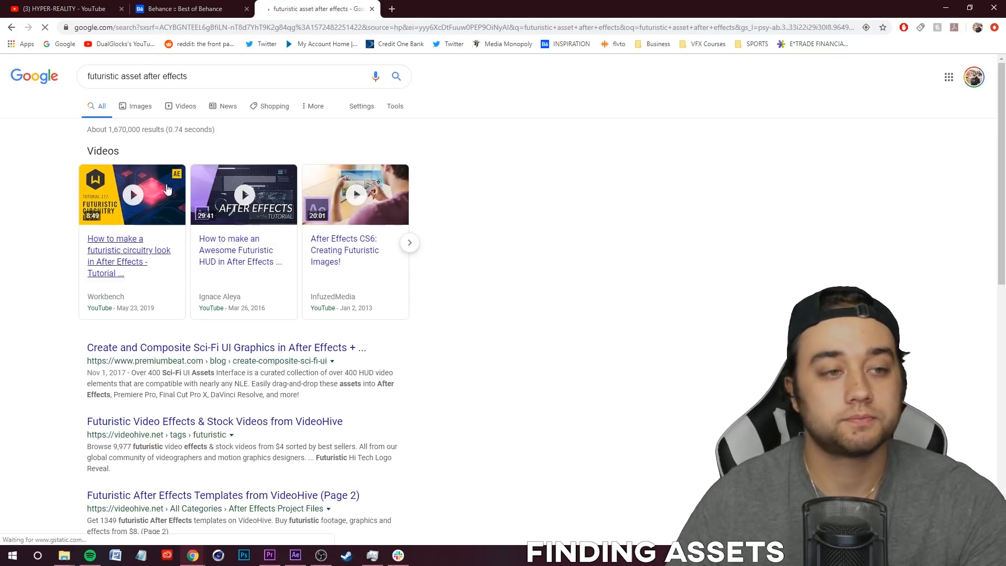
Step: Open the PremiumBeat Sci-Fi UI graphics article and the VideoHive futuristic video effects result in separate new tabs
scroll(105, 262, down, 2)
scroll(47, 286, up, 1)
scroll(55, 294, down, 1)
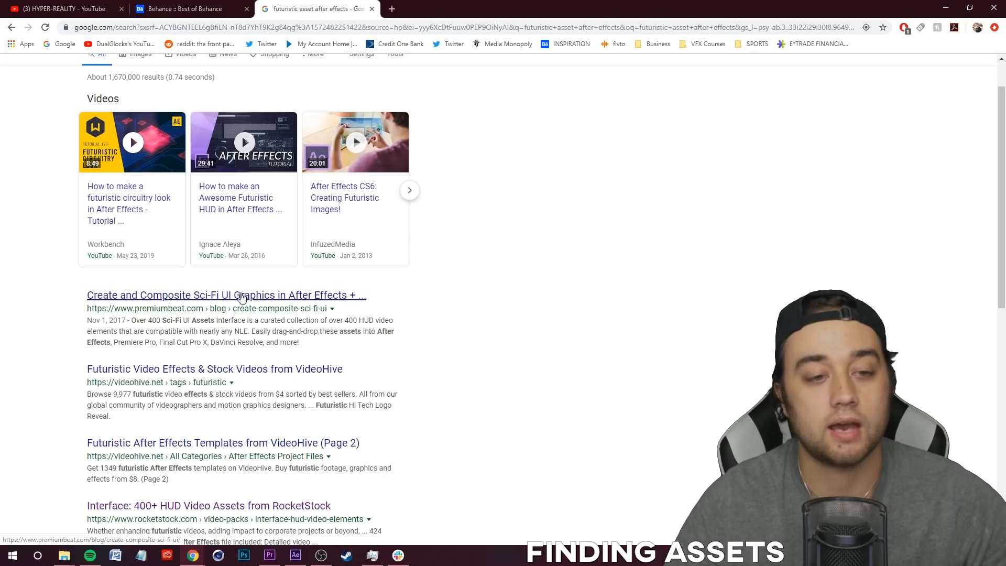
right_click(241, 296)
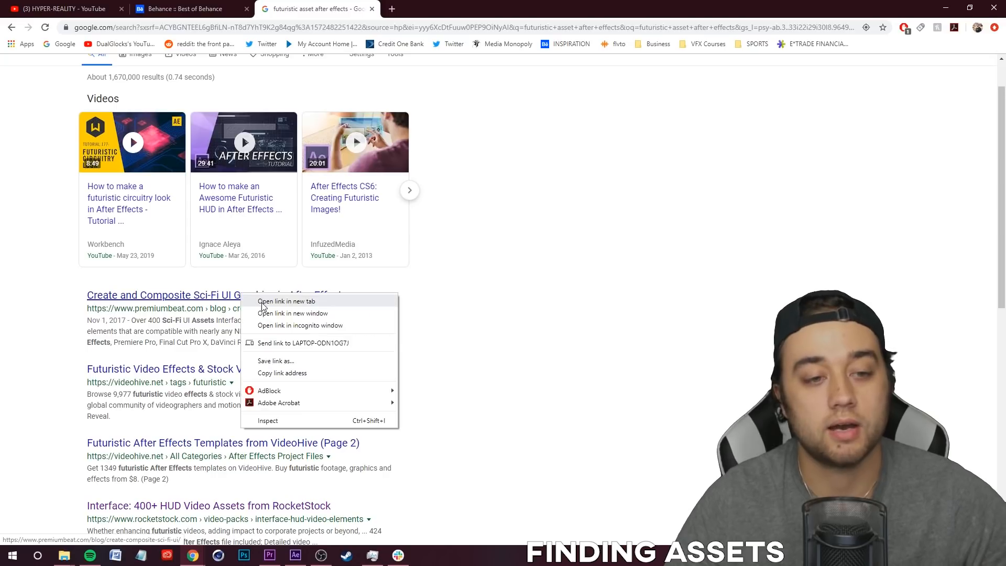
click(301, 301)
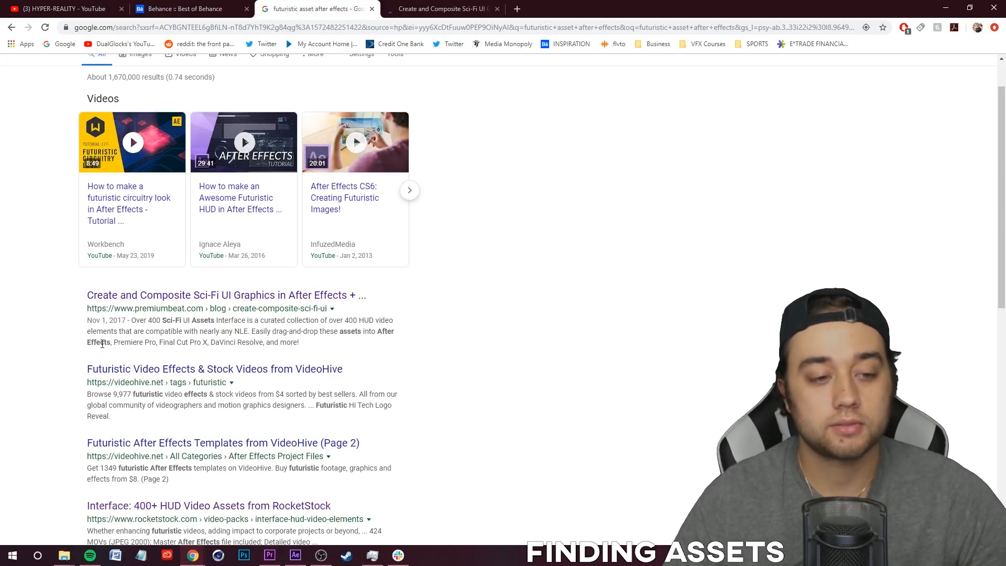
scroll(103, 343, down, 1)
middle_click(168, 317)
Step: Refine the Google search for futuristic After Effects assets by adding "free"
scroll(203, 104, up, 2)
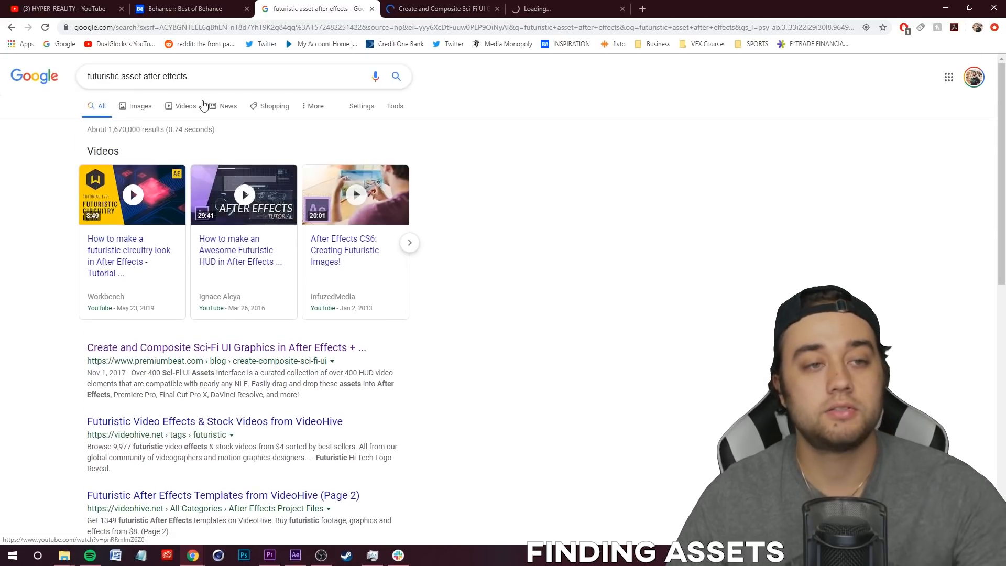
click(204, 77)
text(free)
key(Return)
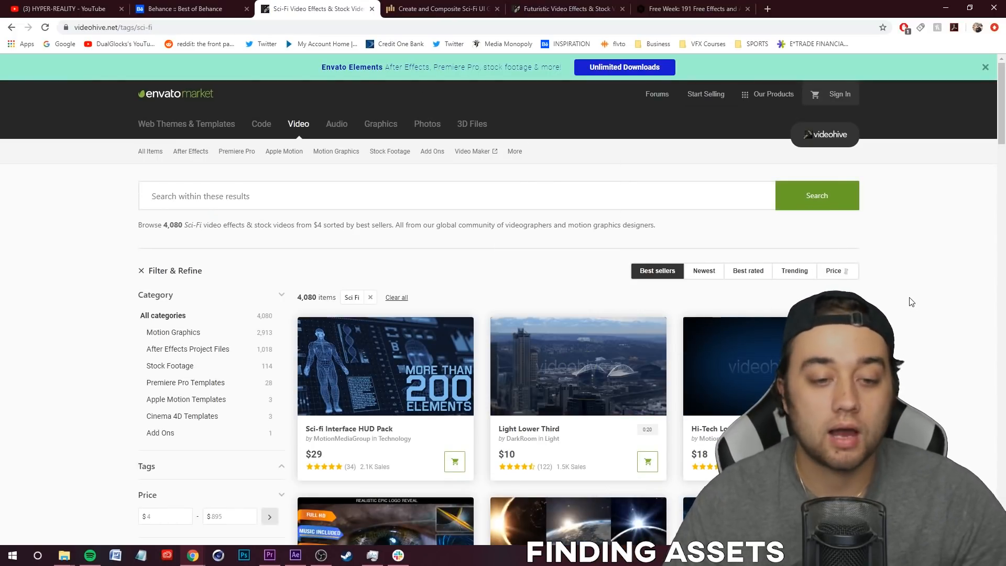
Step: Browse the best-selling Sci-Fi video effects and HUD packs listed on VideoHive
scroll(912, 302, down, 9)
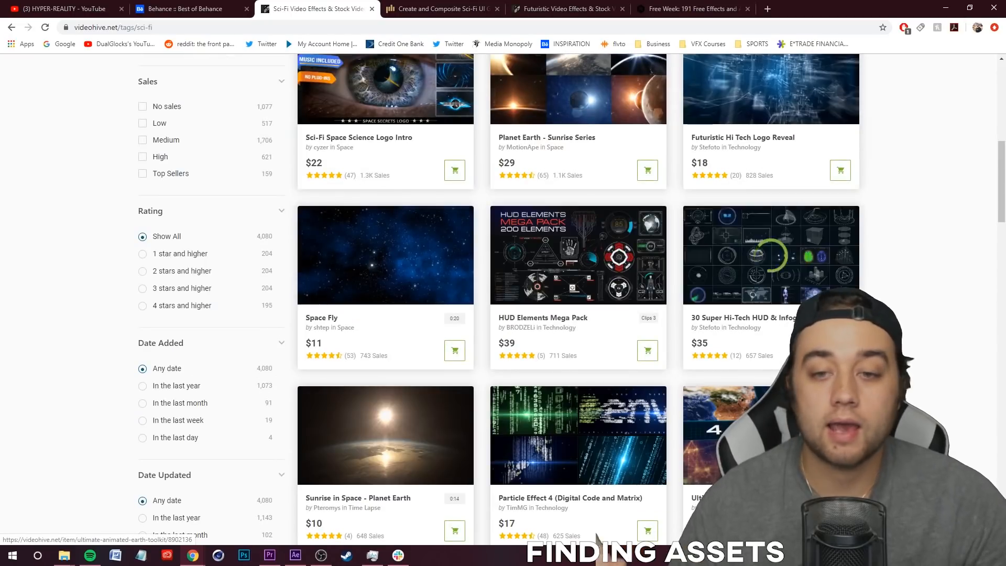
scroll(597, 535, up, 1)
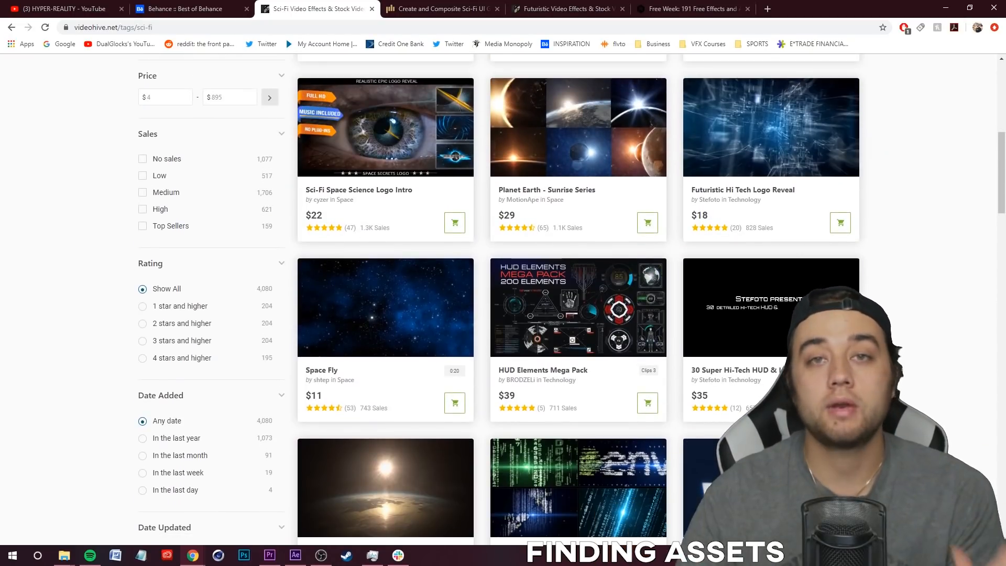
scroll(579, 298, up, 4)
scroll(233, 190, up, 5)
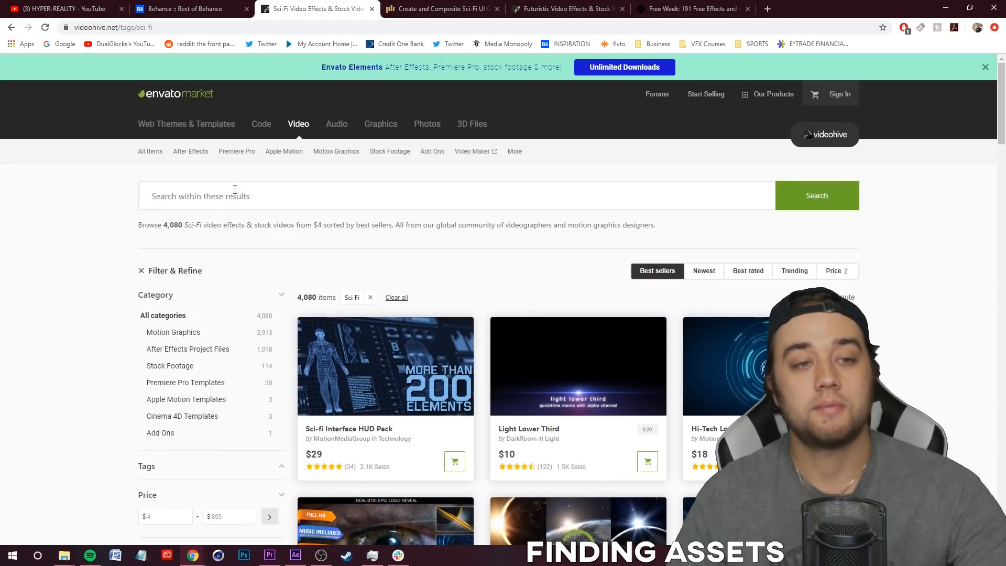
Step: Search within VideoHive's Sci-Fi results for "sci fi asset"
click(232, 192)
text(sci fi asset)
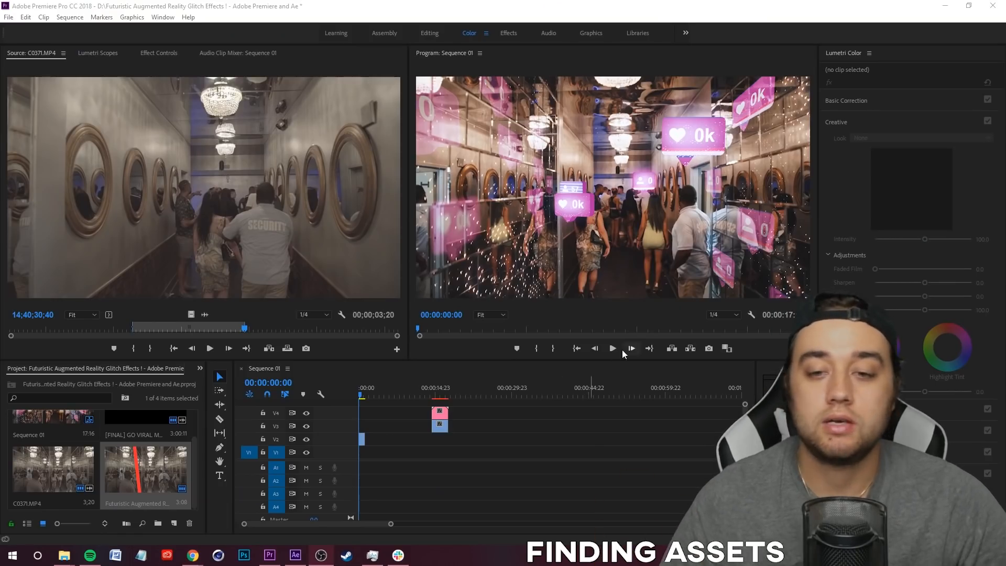
Step: Switch to Premiere Pro and review the finished augmented-reality glitch shot by playing and scrubbing Sequence 01 from its start
click(333, 394)
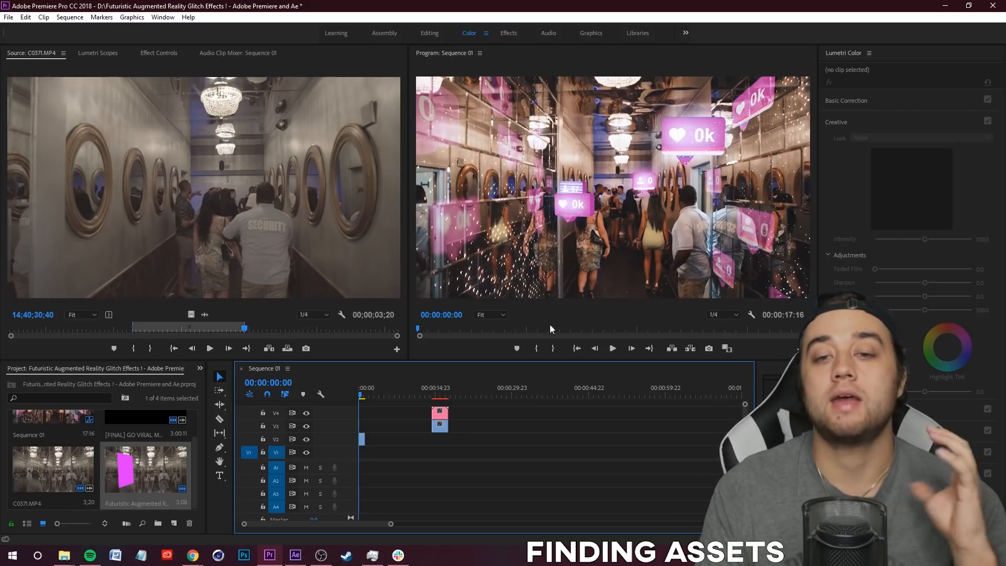
click(614, 353)
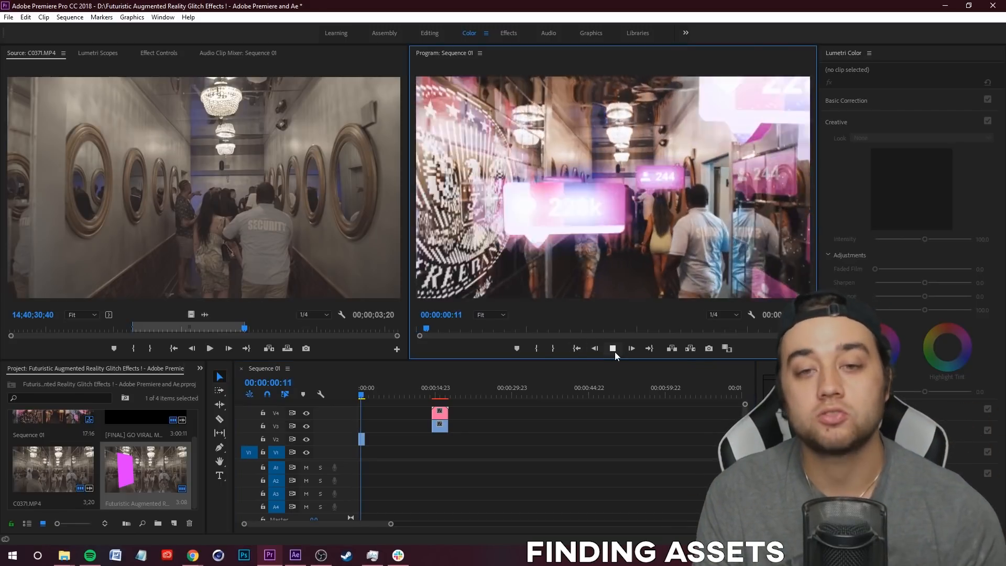
click(358, 400)
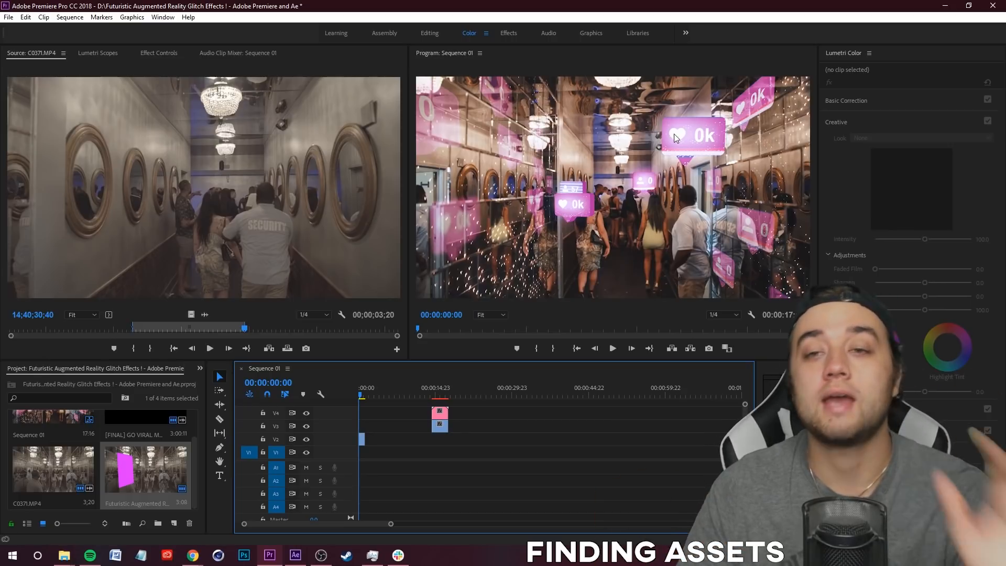
key(space)
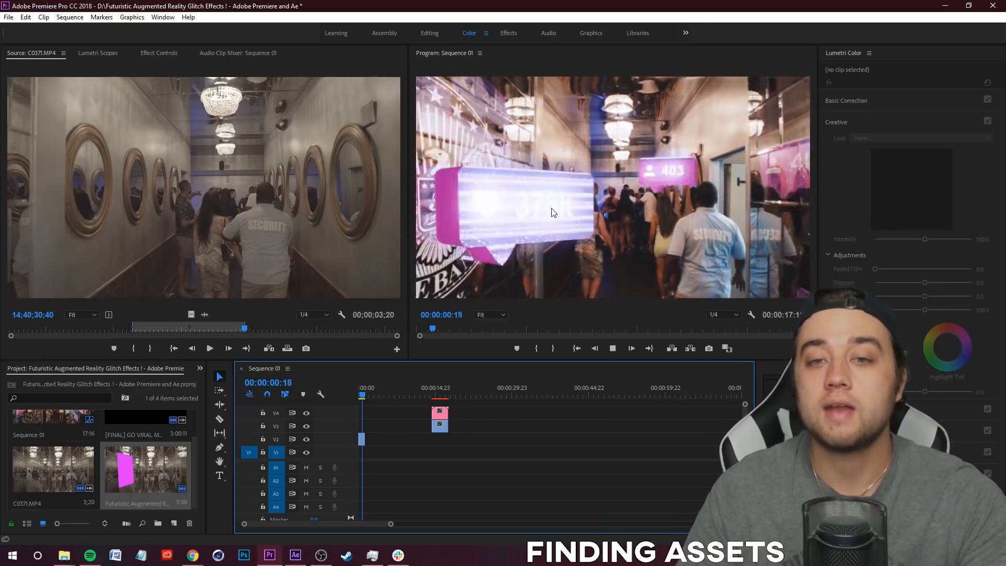
key(space)
drag(371, 393, 361, 394)
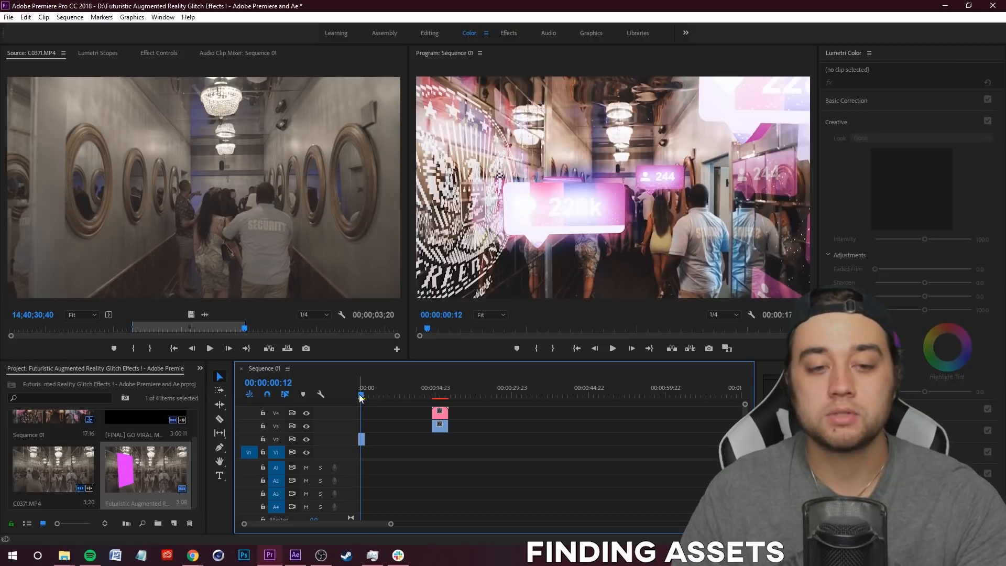
key(space)
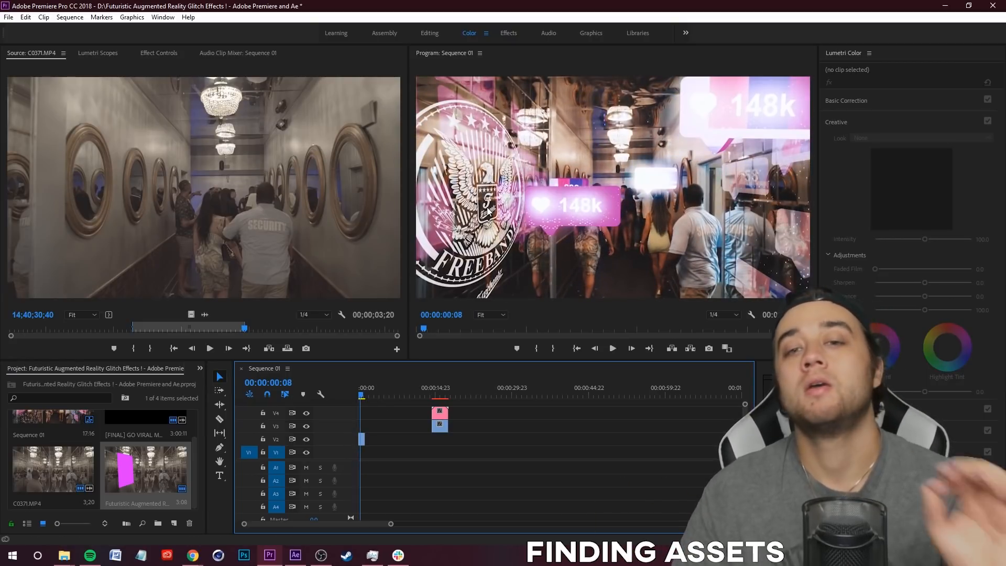
drag(360, 398, 610, 394)
click(296, 555)
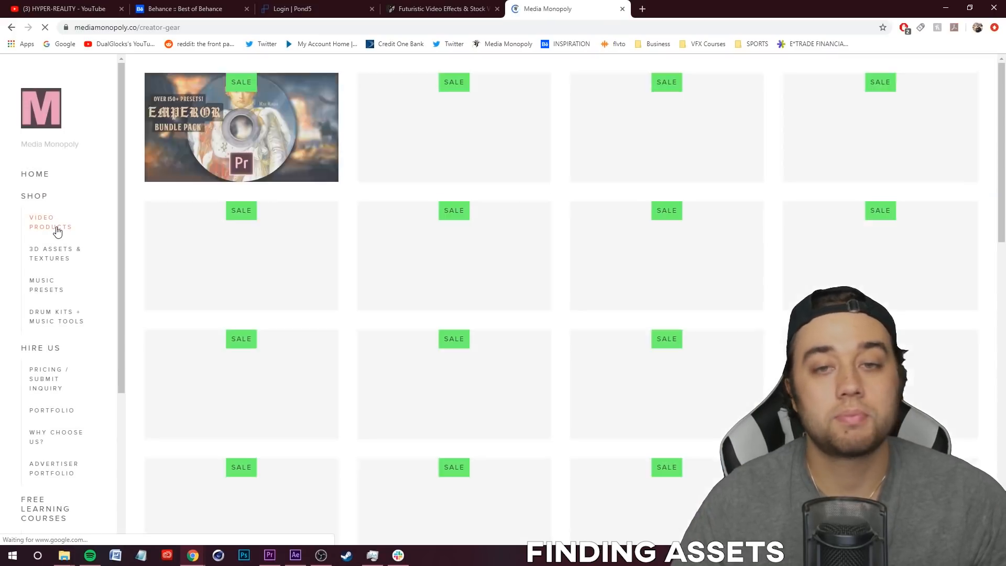
Step: Browse the video products in the Media Monopoly shop in Chrome
scroll(341, 293, down, 2)
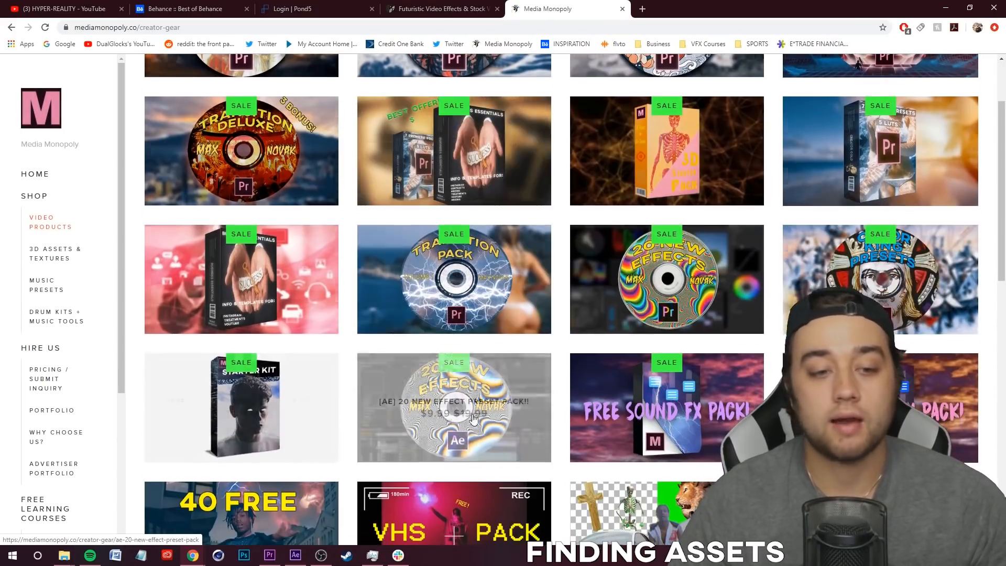
scroll(341, 294, down, 8)
scroll(213, 348, up, 4)
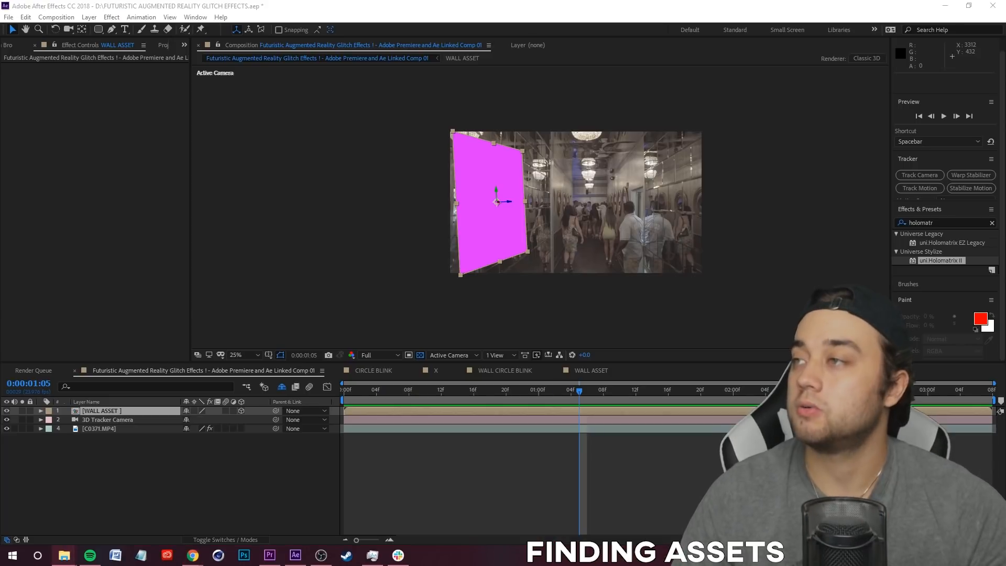
Step: In File Explorer, open the Trippy VHS Overlays folder inside Overlays + Elements
drag(1005, 76, 368, 116)
scroll(250, 289, up, 4)
scroll(205, 270, up, 3)
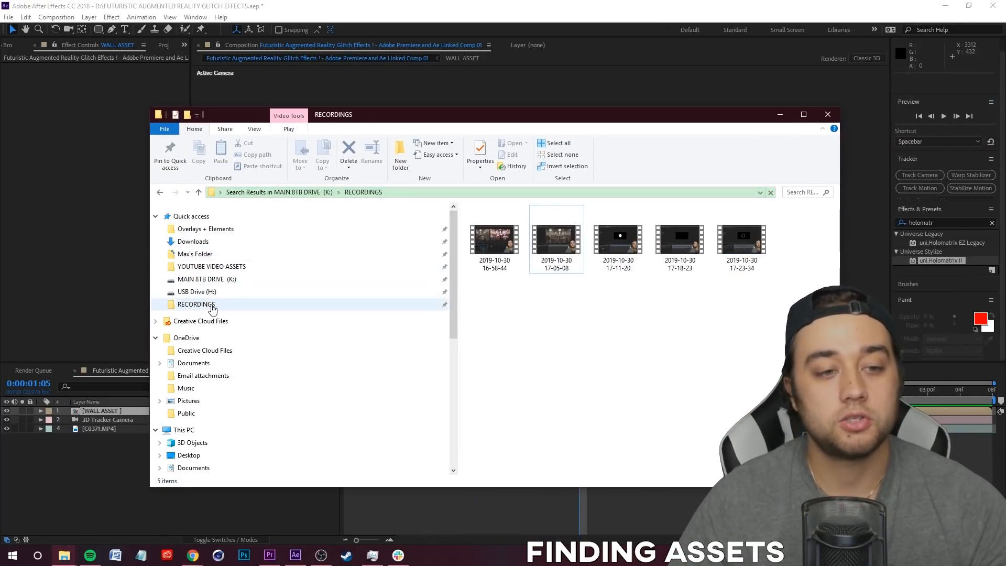
click(207, 229)
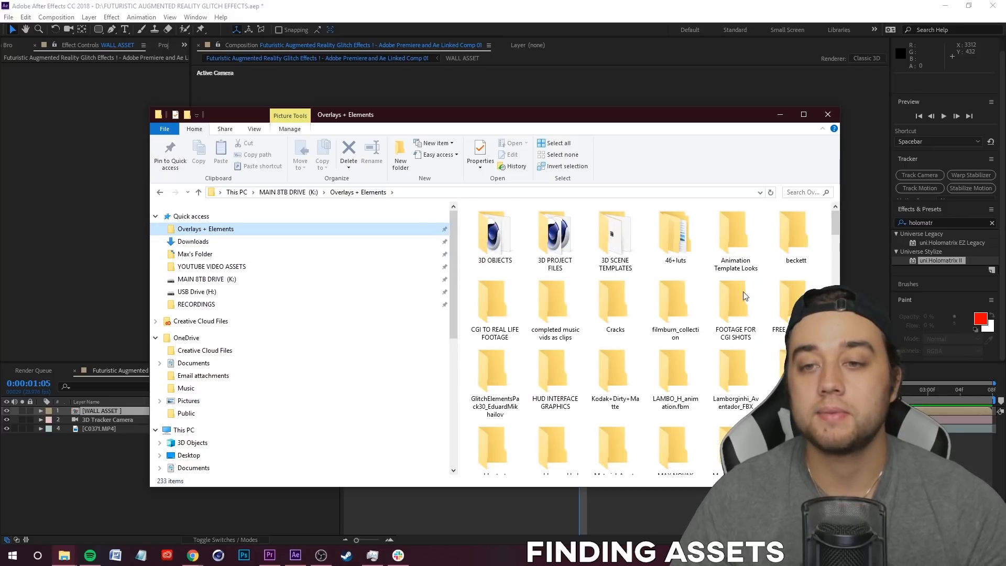
scroll(687, 356, down, 15)
scroll(612, 360, down, 5)
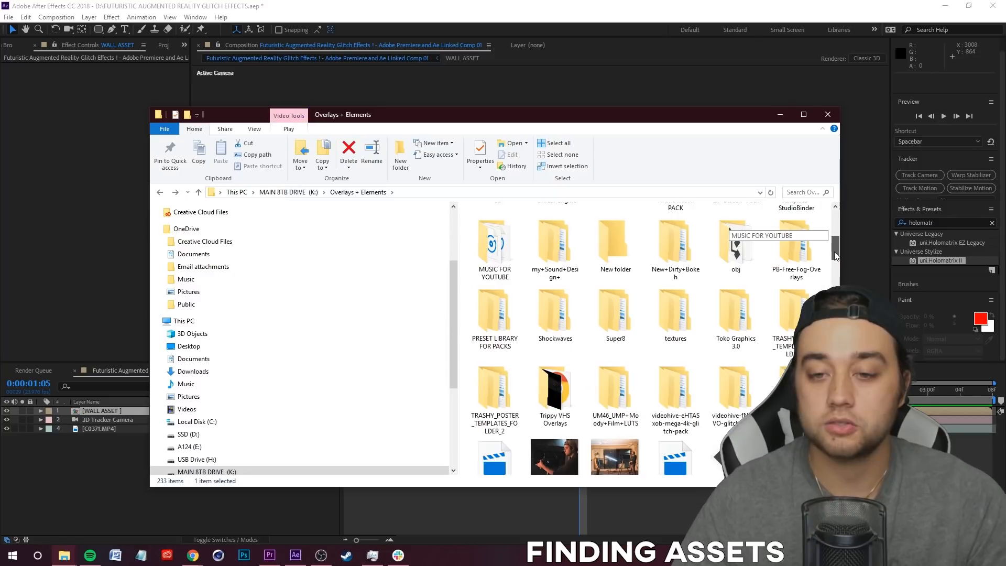
drag(833, 254, 833, 259)
double_click(554, 330)
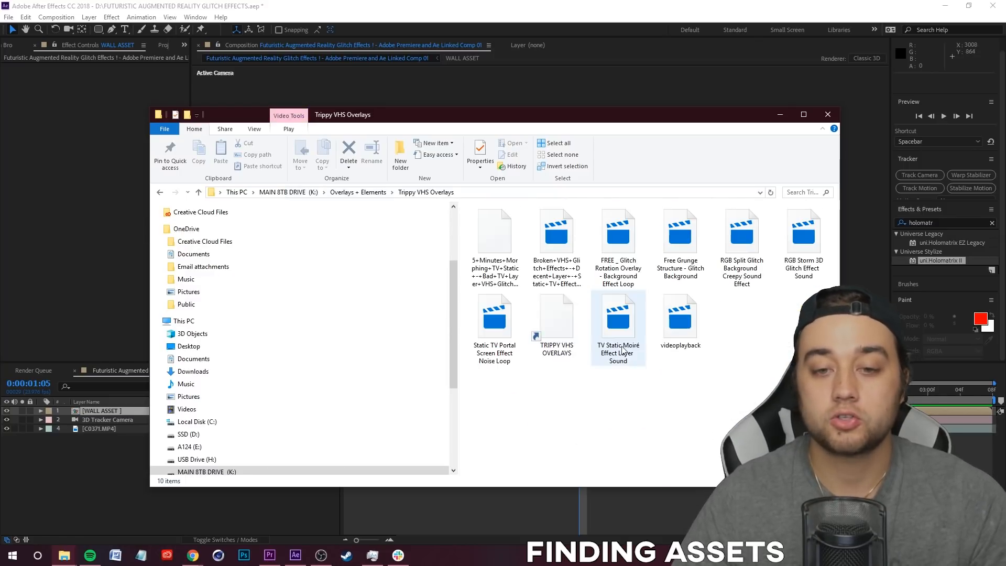
drag(559, 116, 654, 38)
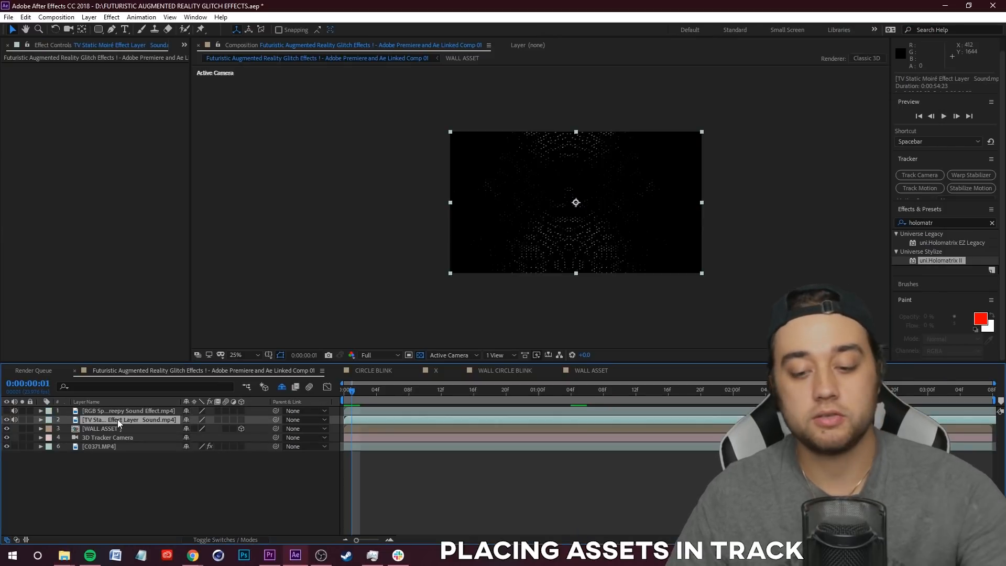
Step: Delete the TV Static Moiré layer from the main composition and the Track Solid 1 layer inside the WALL ASSET precomp
key(Delete)
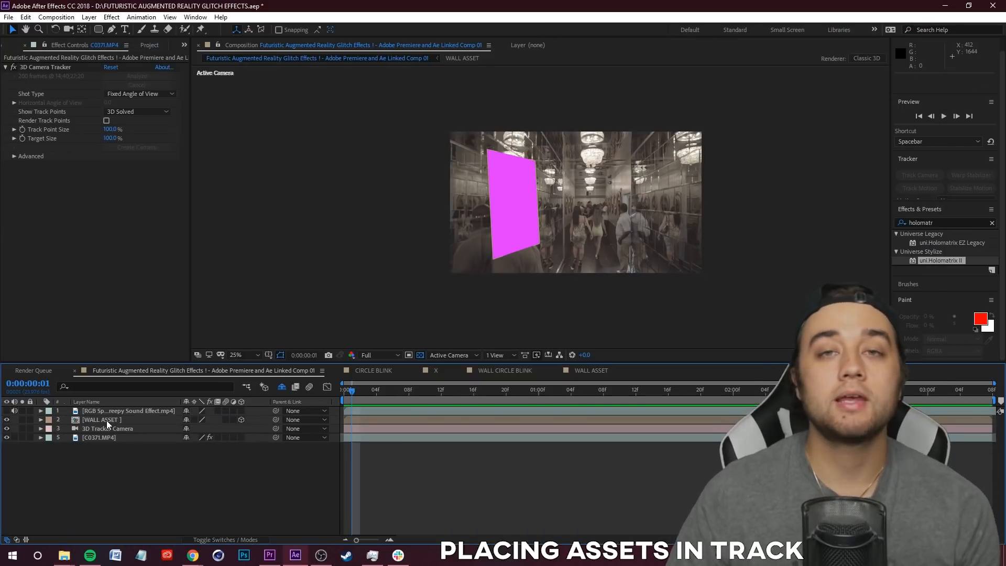
click(103, 420)
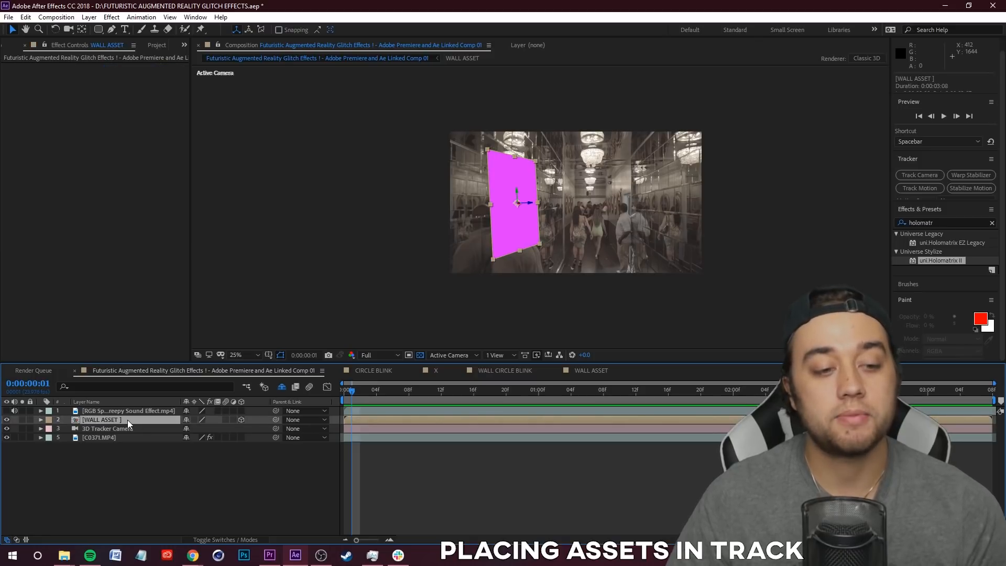
double_click(127, 420)
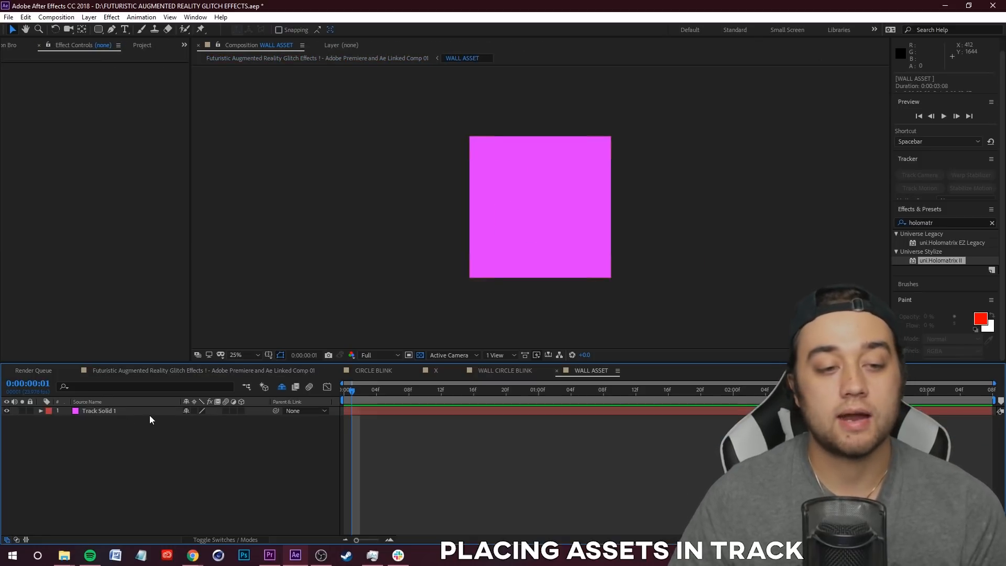
click(132, 413)
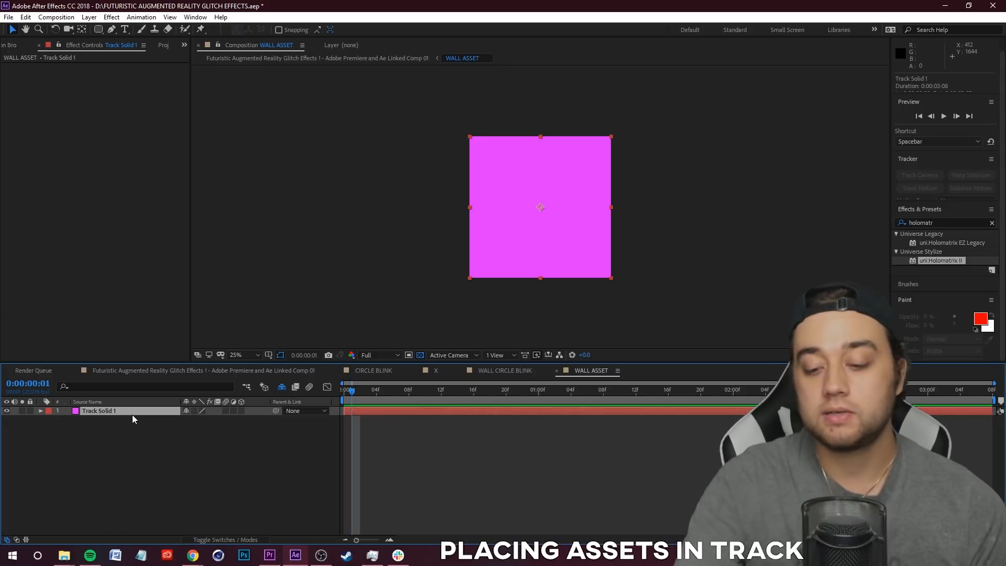
key(Delete)
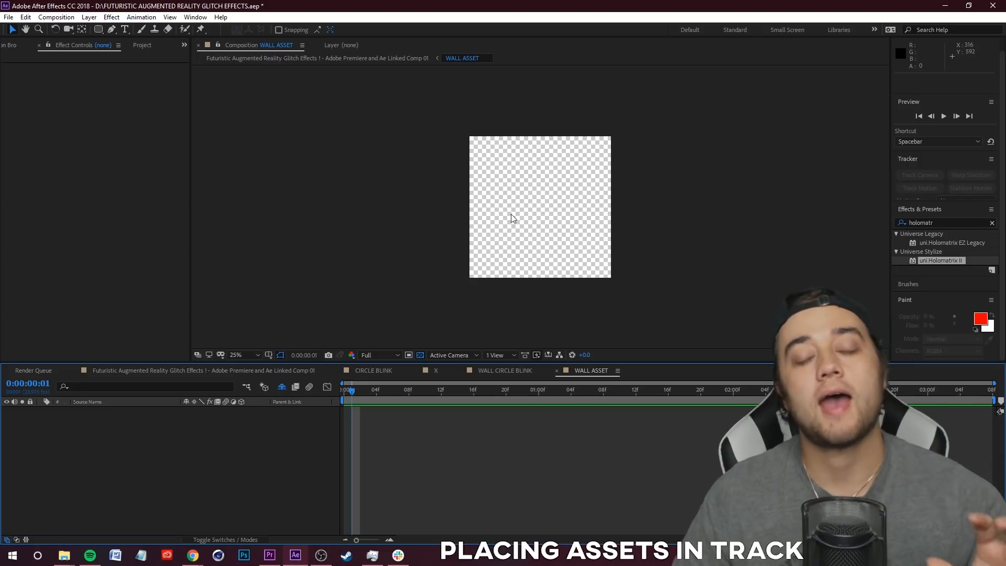
Step: Set the WALL ASSET composition's width to 1920 px in its composition settings
click(57, 17)
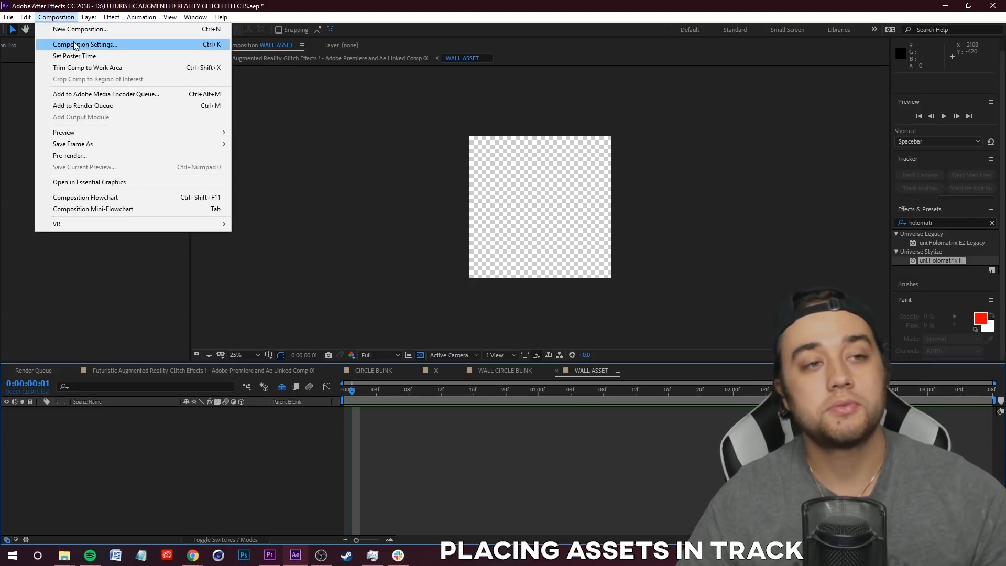
click(79, 45)
drag(171, 153, 493, 135)
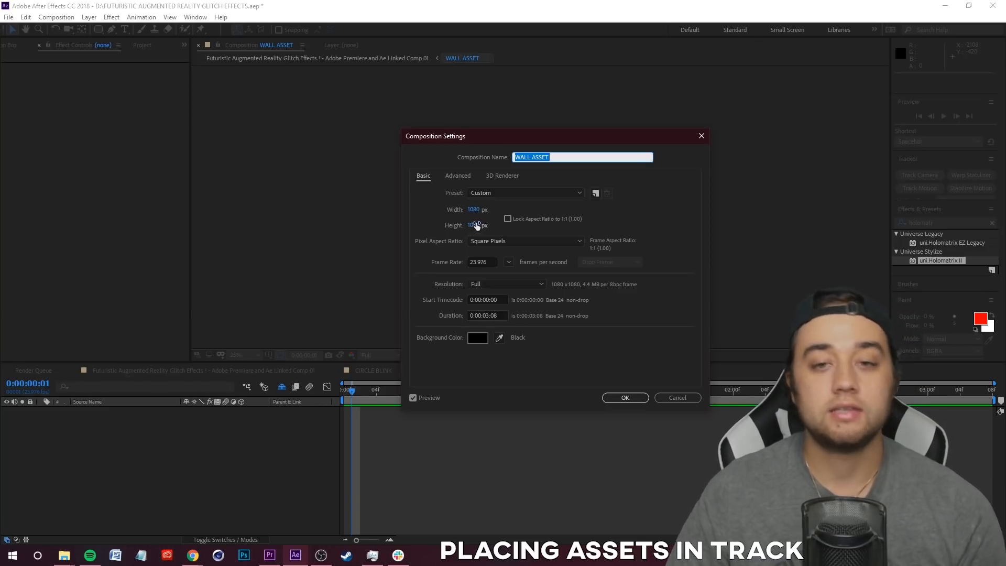
click(473, 225)
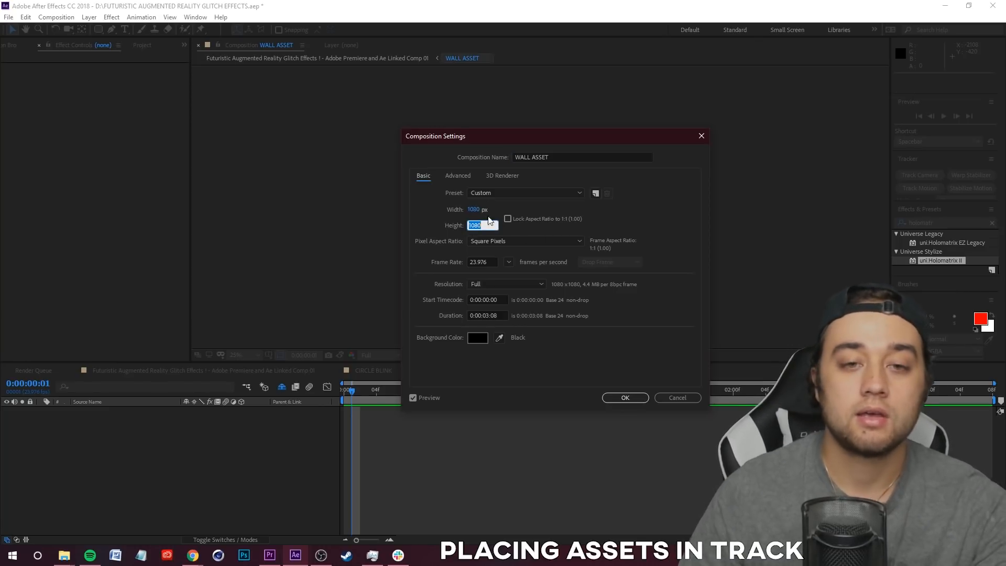
text(1920)
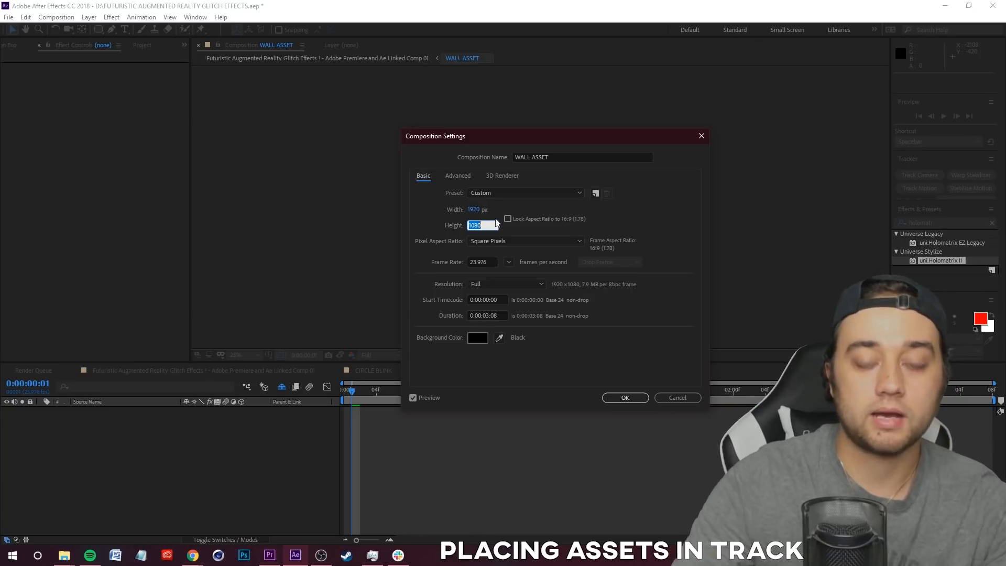
key(Return)
Step: Add the TV Static Moiré Effect Layer Sound clip from the Trippy VHS Overlays folder to the WALL ASSET composition
mouse_move(64, 555)
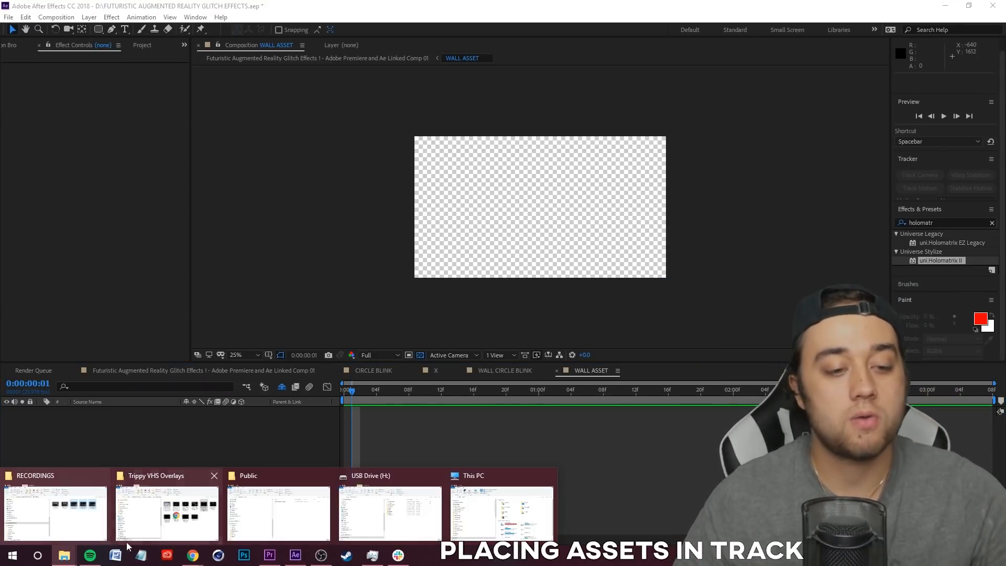
click(166, 504)
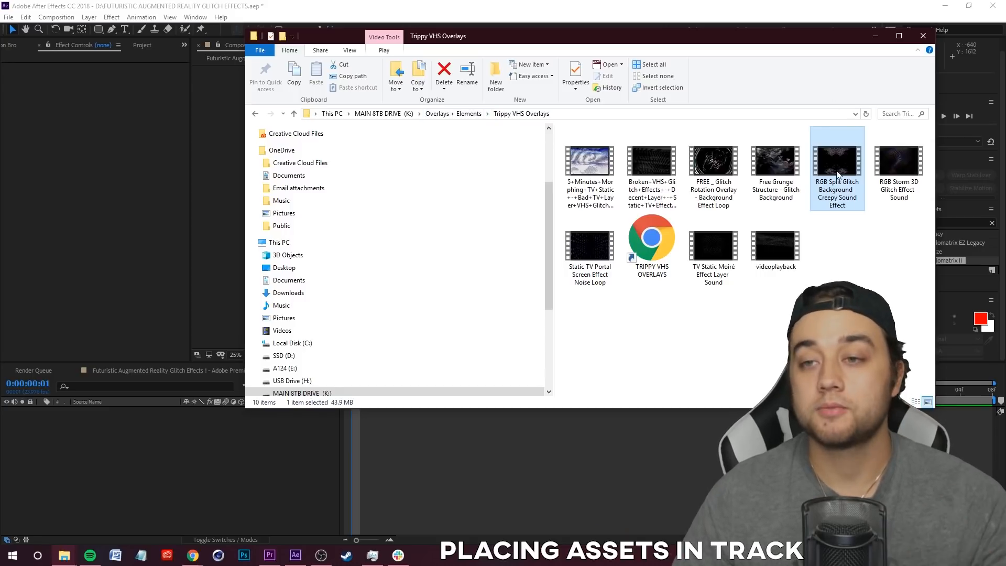
drag(713, 246, 113, 441)
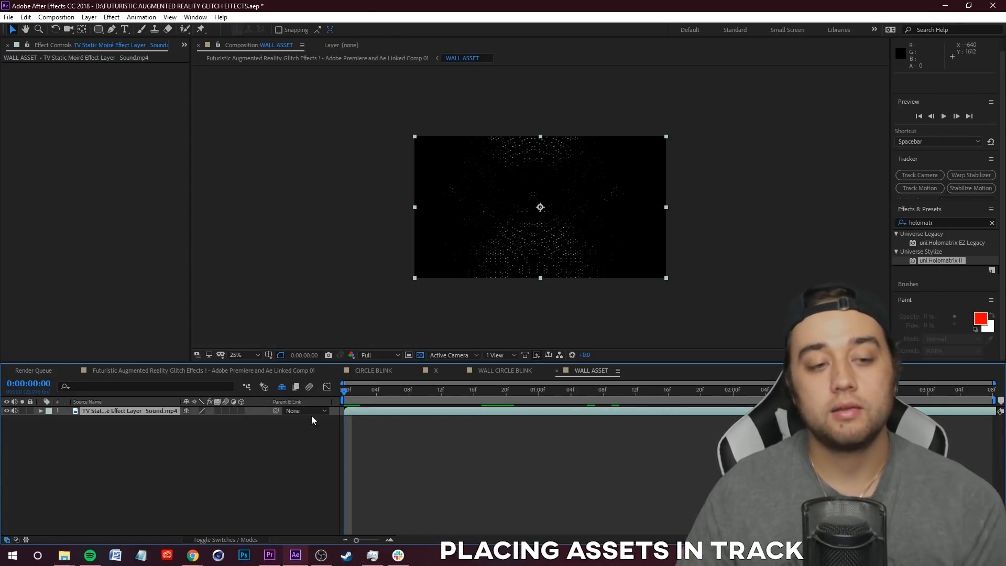
Step: Return to the main linked composition and preview the tracked WALL ASSET layer on the wall
click(235, 373)
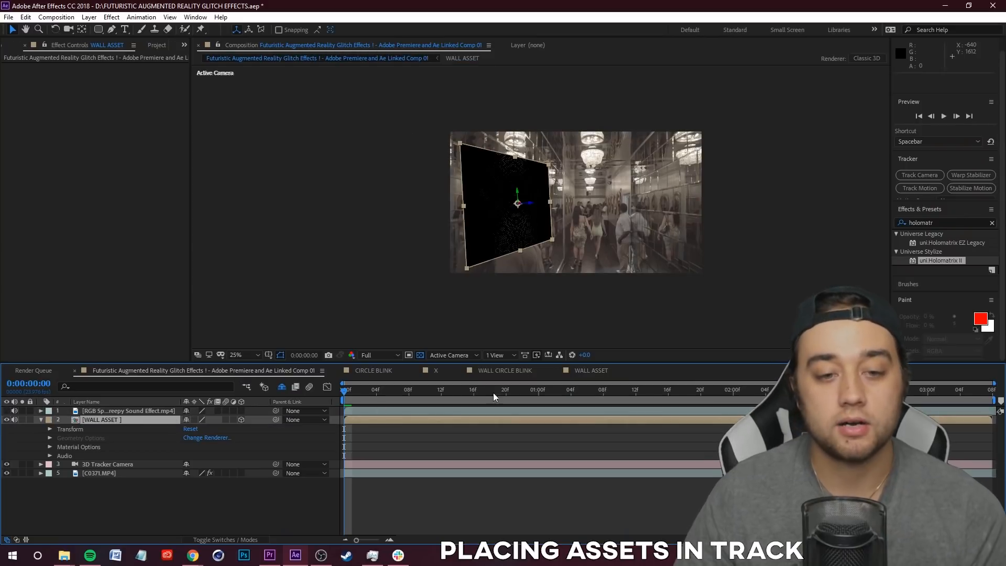
click(542, 287)
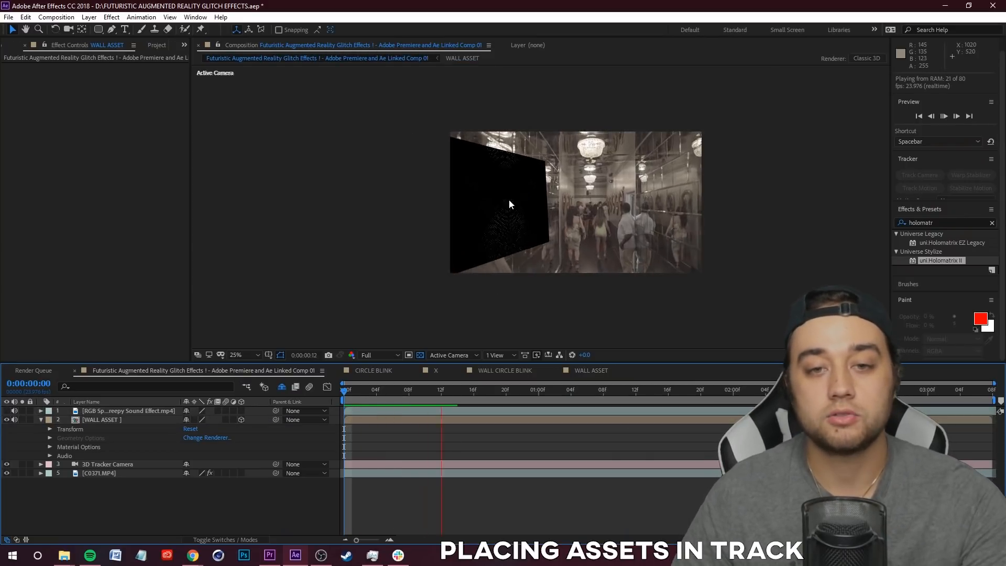
key(space)
key(space)
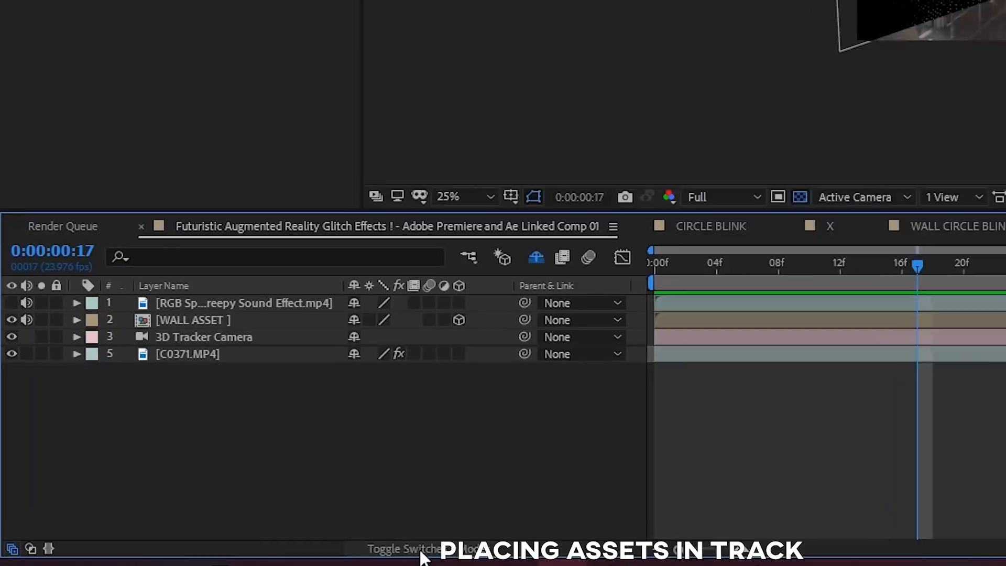
Step: Show the blending mode column and set the WALL ASSET layer's mode to Screen
click(219, 540)
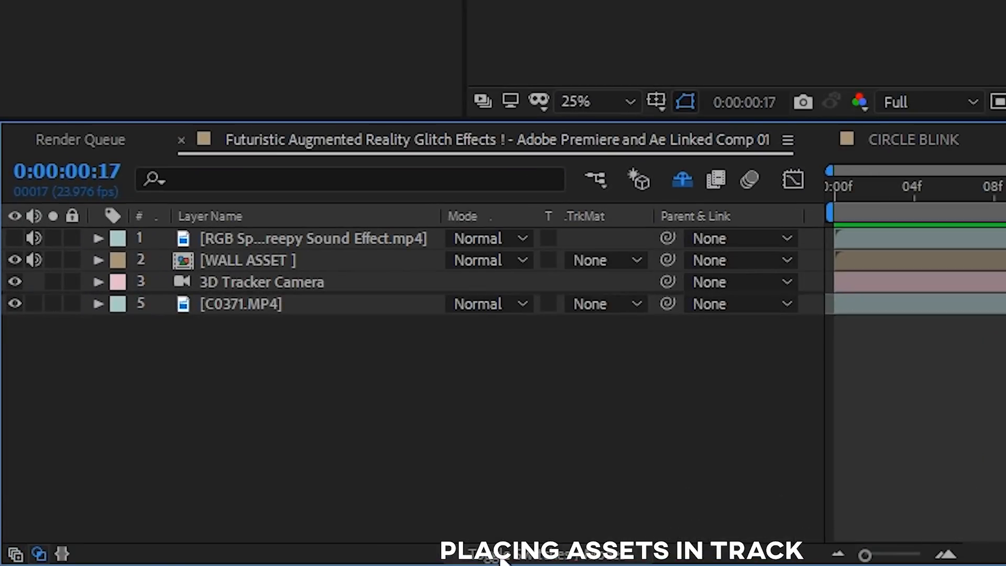
click(299, 263)
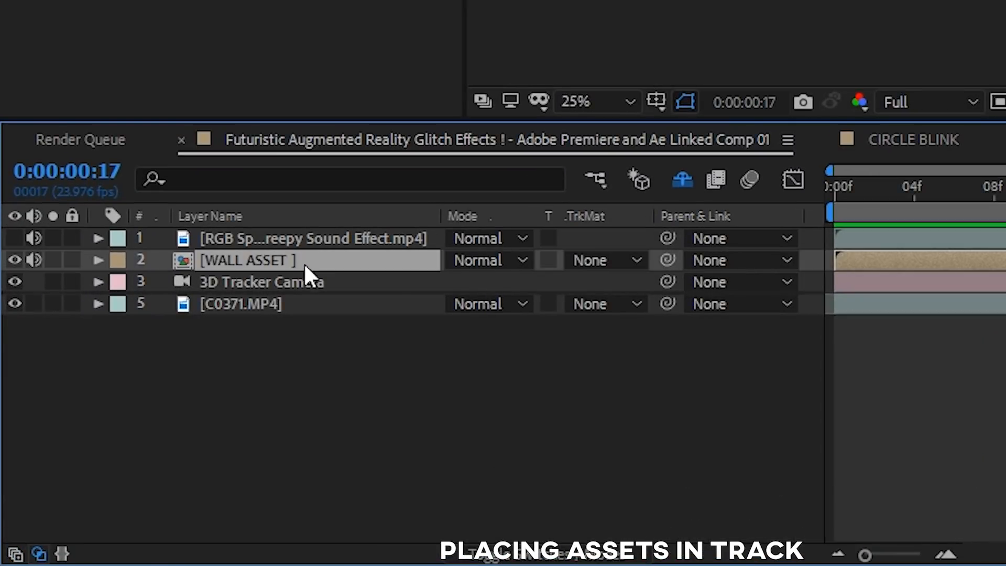
click(561, 554)
click(561, 554)
click(501, 262)
click(628, 6)
click(492, 261)
click(603, 4)
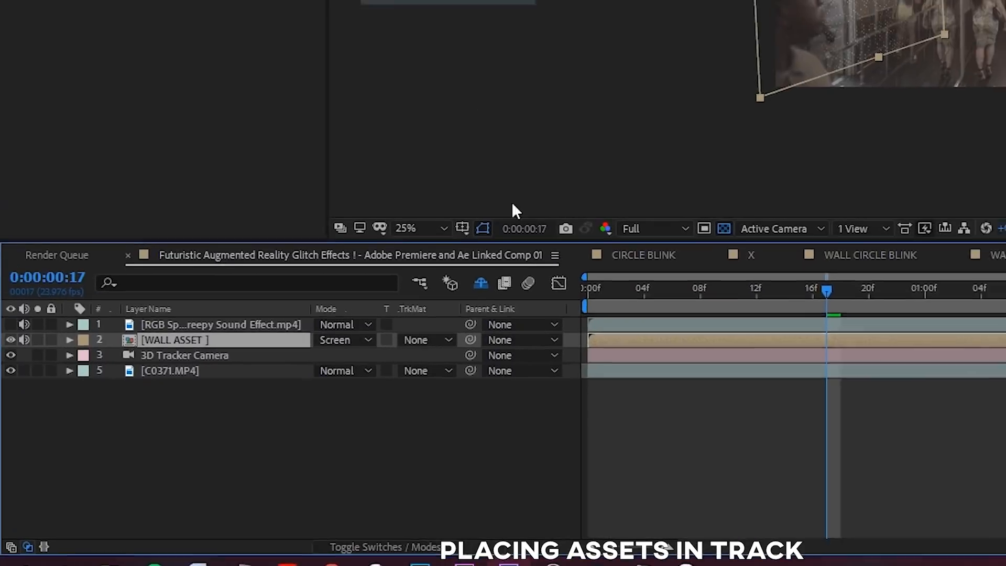
Step: Enlarge the WALL ASSET layer on the corridor wall by its lower corner and scrub ahead to check it at 0:00:01:02
scroll(587, 199, up, 3)
scroll(645, 240, down, 1)
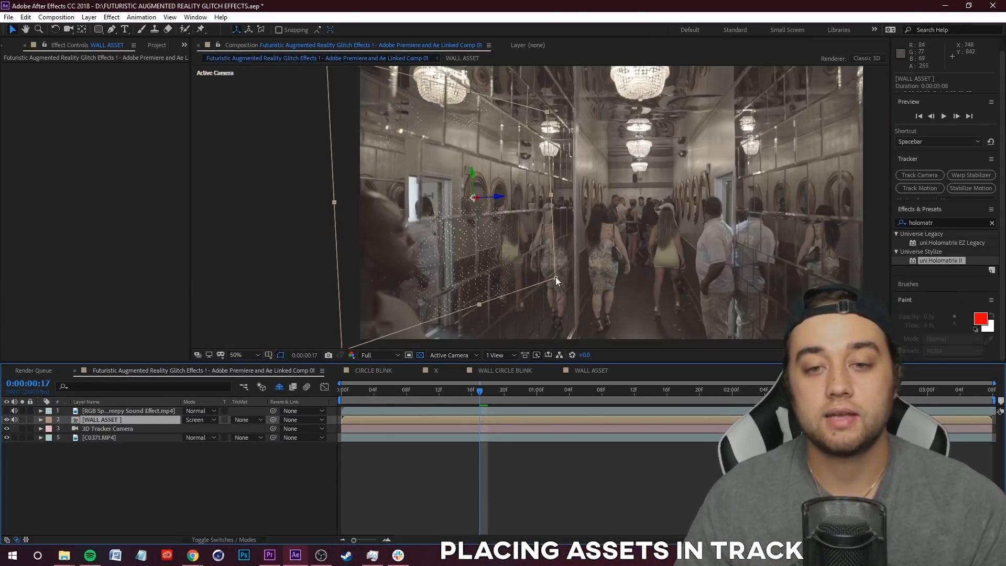
drag(555, 276, 586, 324)
drag(482, 391, 549, 369)
scroll(498, 266, down, 1)
scroll(535, 222, up, 1)
scroll(523, 287, down, 1)
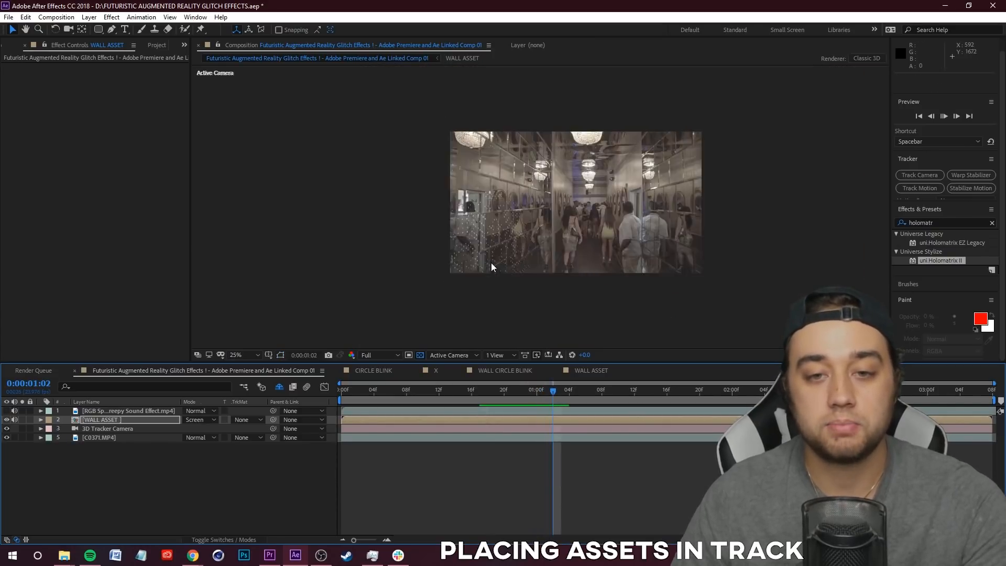
Step: Adjust the WALL ASSET layer's size on the corridor wall by its side edge at 0:00:03:01 and 0:00:03:06
scroll(454, 267, up, 1)
drag(526, 393, 935, 398)
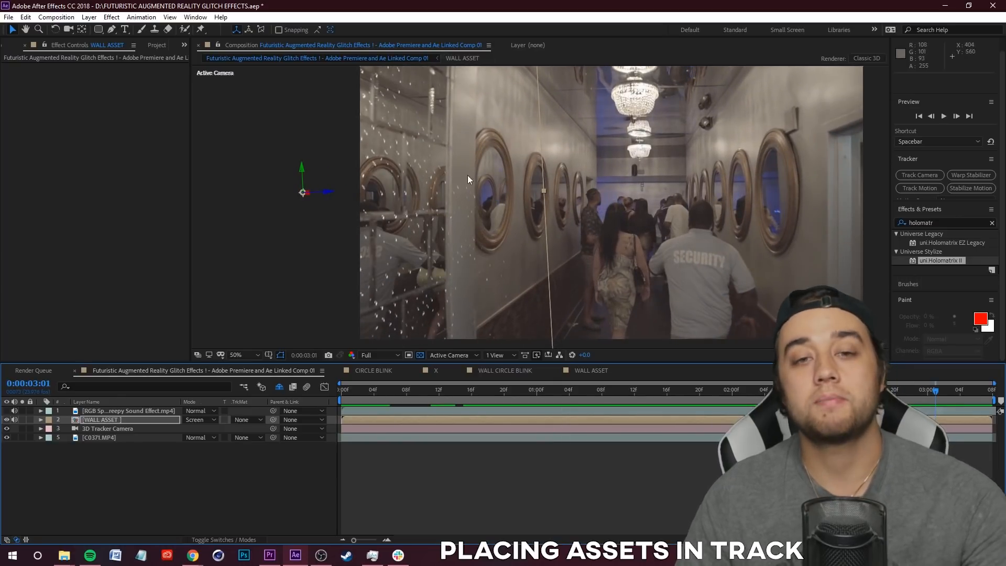
drag(545, 191, 469, 204)
drag(938, 400, 984, 401)
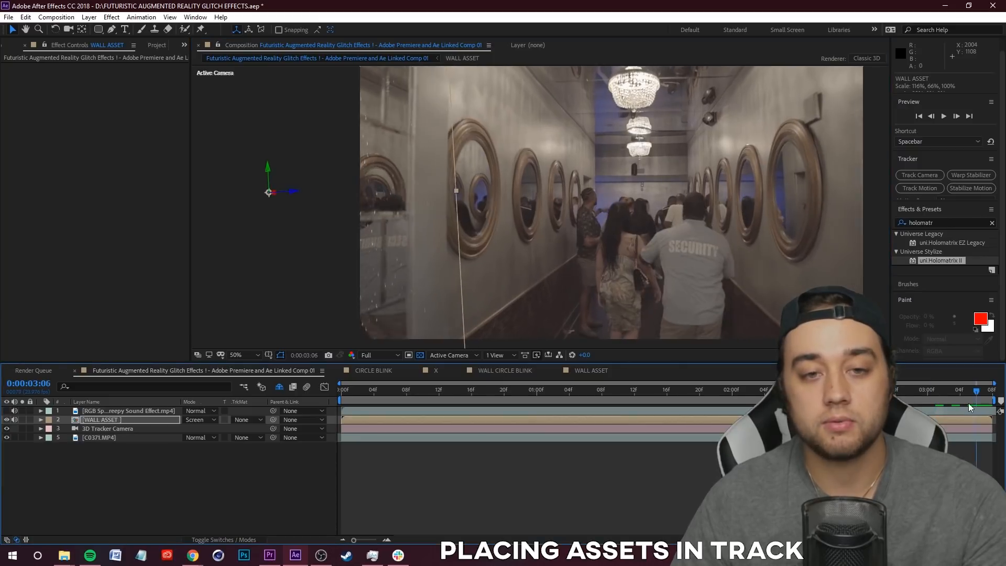
drag(466, 193, 421, 192)
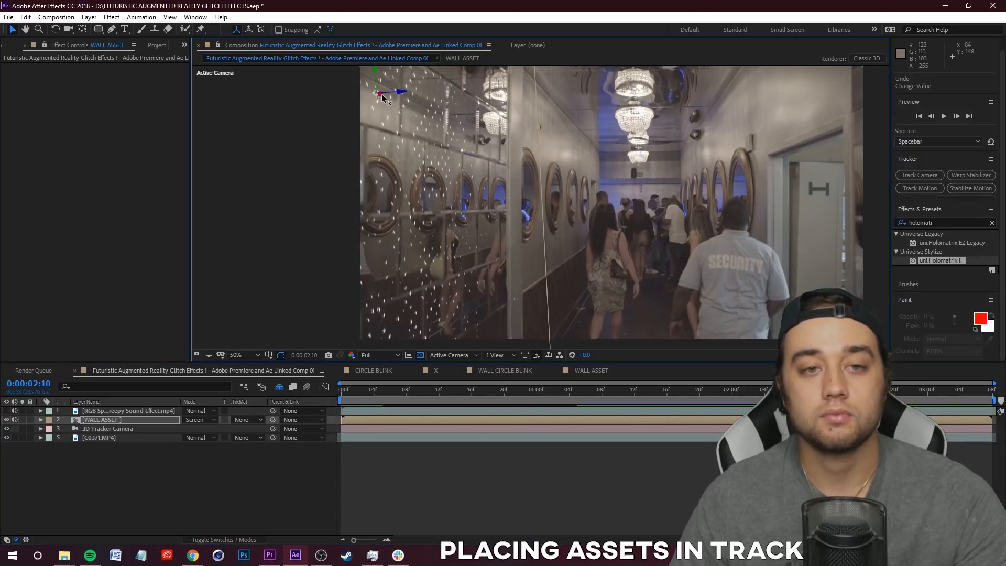
Step: Preview the WALL ASSET layer's tracking on the wall across the first part of the shot
drag(812, 390, 538, 379)
key(space)
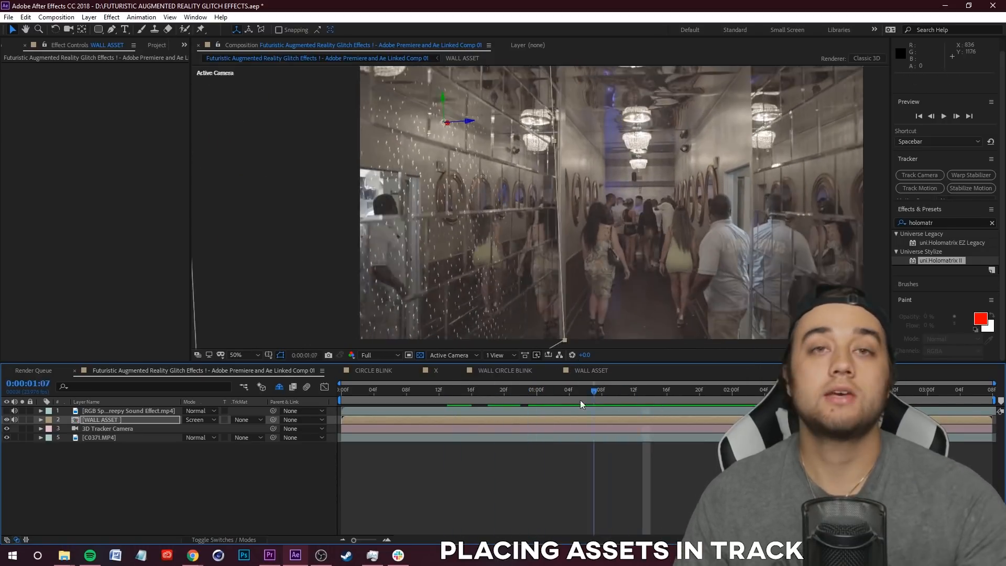
click(464, 397)
key(space)
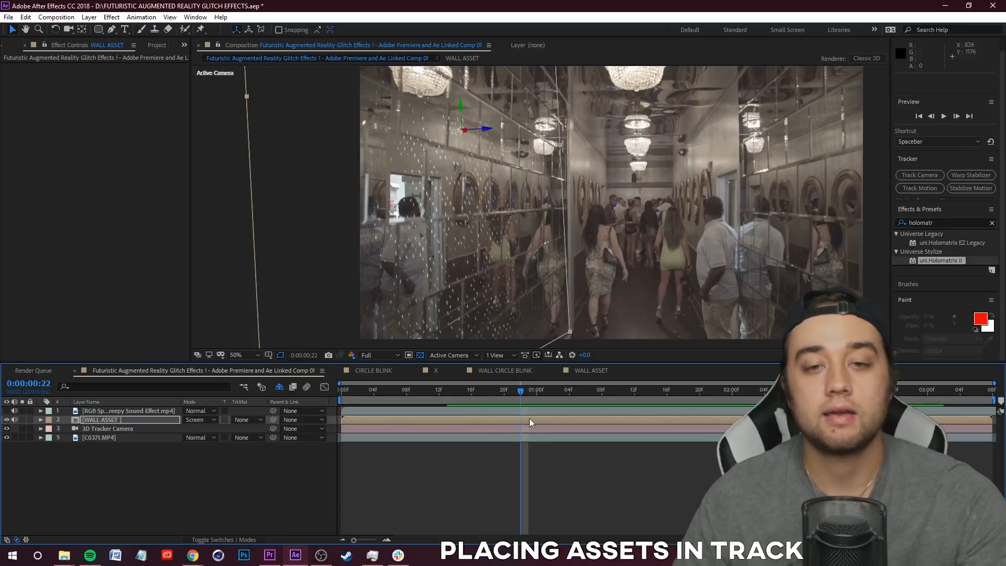
click(511, 390)
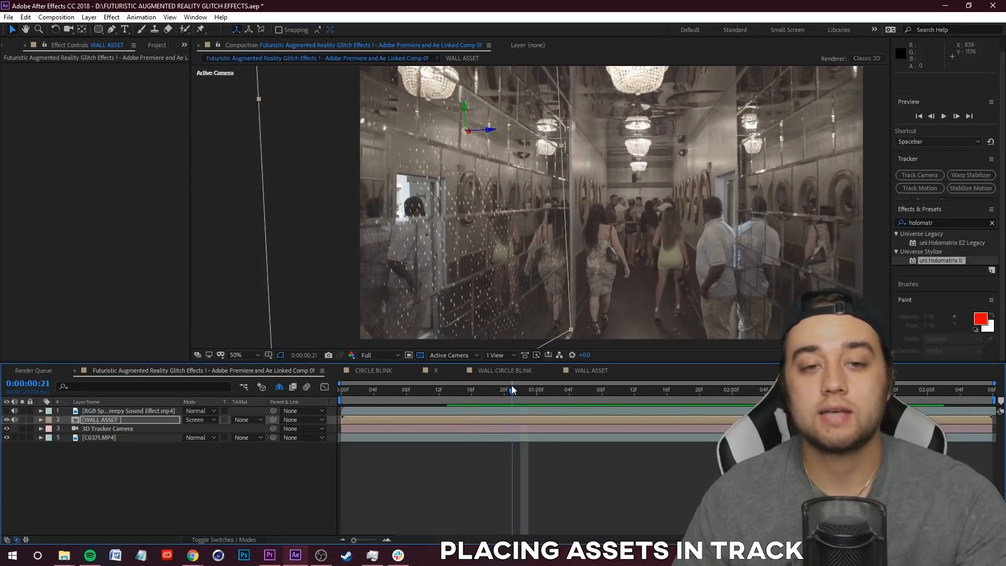
Step: Open the WALL ASSET composition and hide its TV Static Moiré Effect Layer Sound clip
double_click(102, 421)
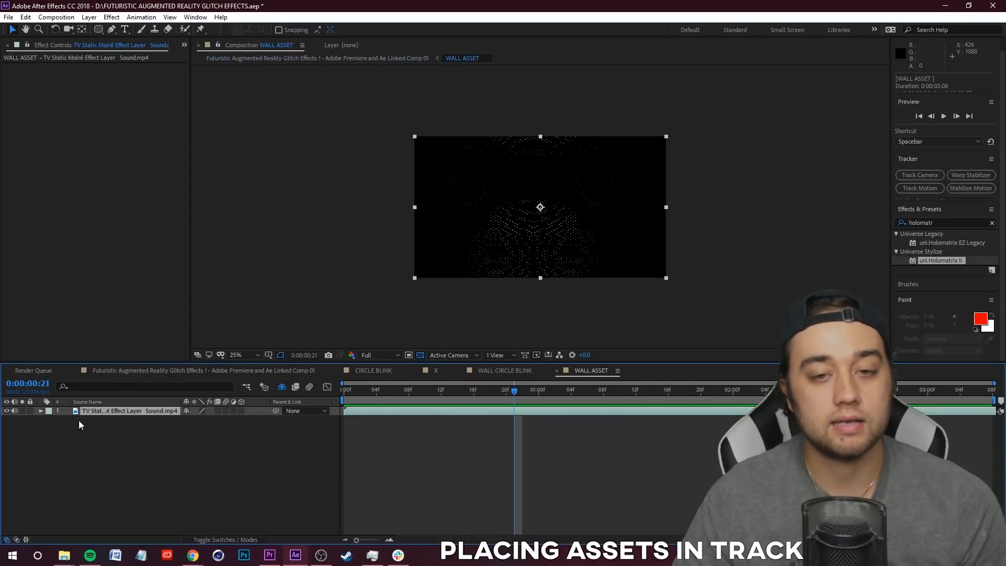
click(6, 411)
click(128, 458)
Step: Add the Free Grunge Structure - Glitch Background clip from the Trippy VHS Overlays folder to the WALL ASSET composition
mouse_move(64, 555)
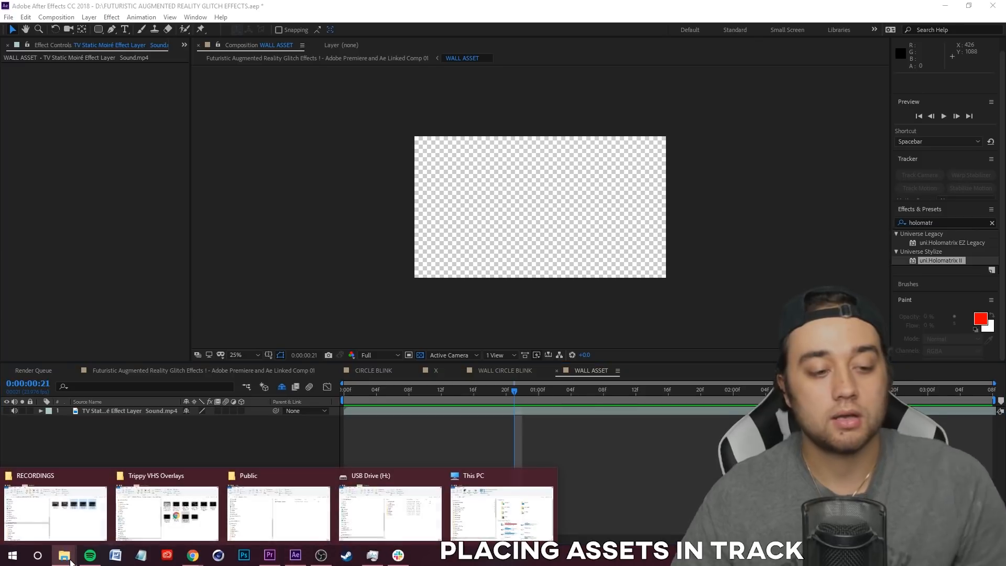
mouse_move(156, 541)
click(153, 531)
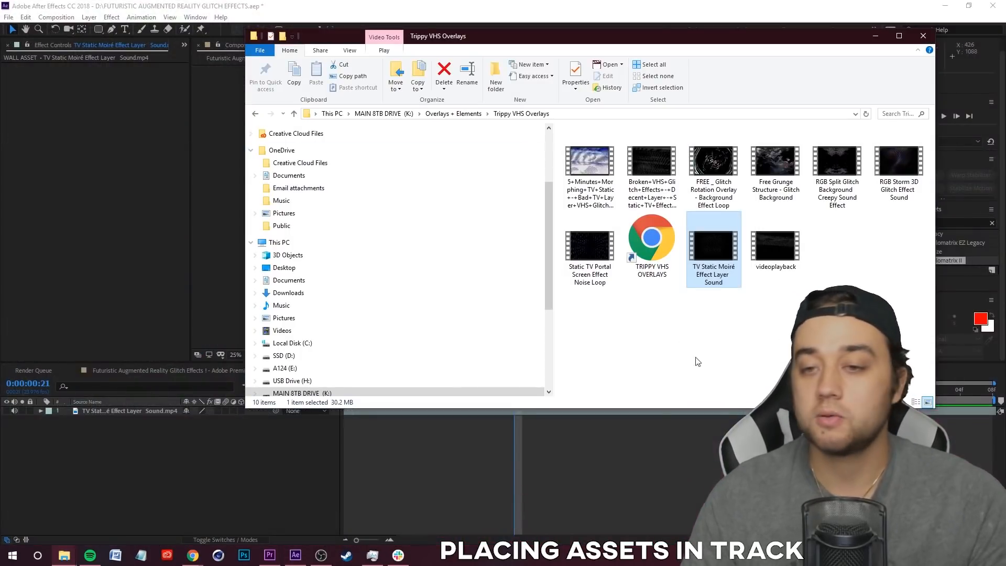
drag(775, 177, 108, 427)
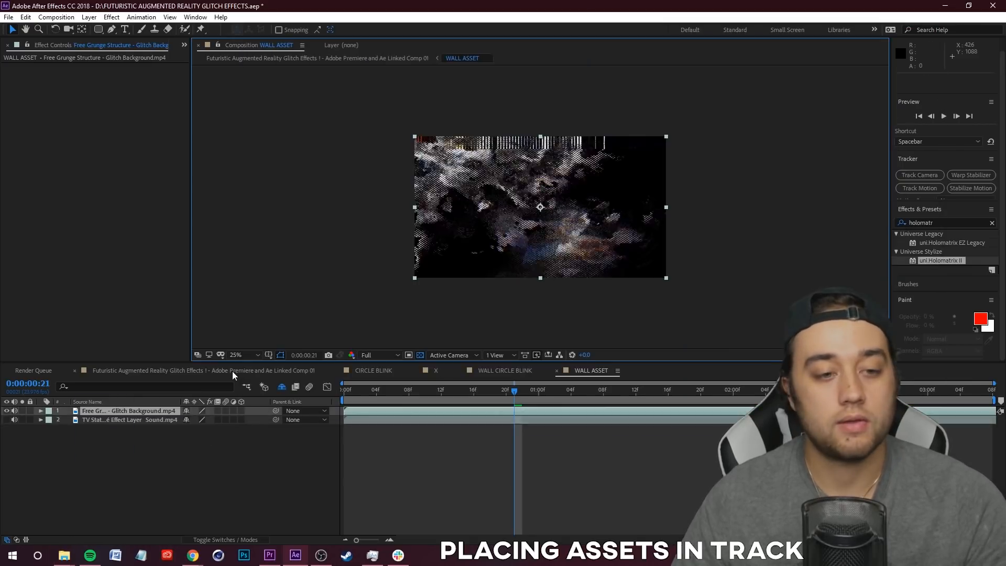
Step: Return to the main linked composition and preview the grunge glitch asset on the wall
click(228, 372)
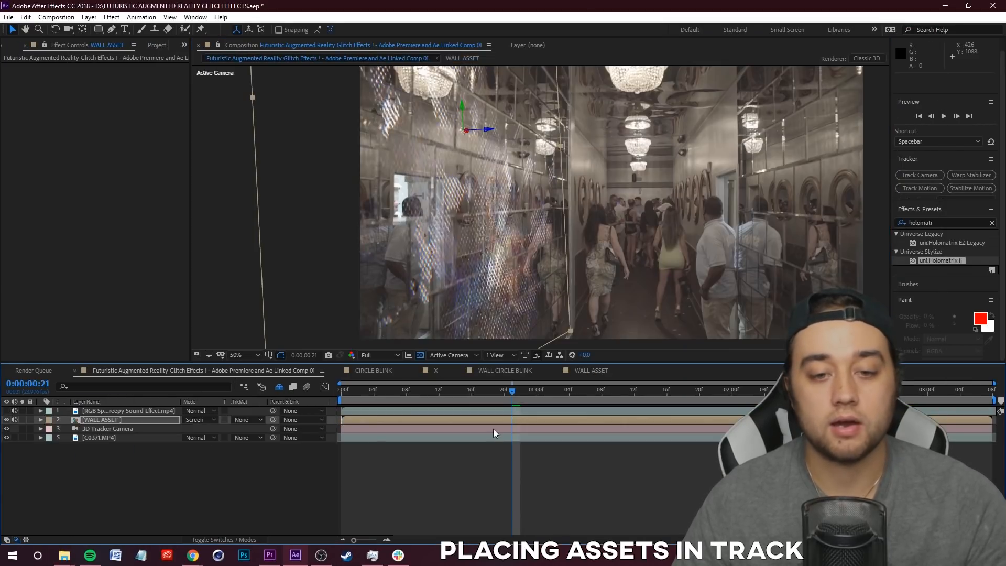
mouse_move(510, 395)
mouse_down()
mouse_move(445, 402)
mouse_move(517, 390)
mouse_move(506, 393)
mouse_up()
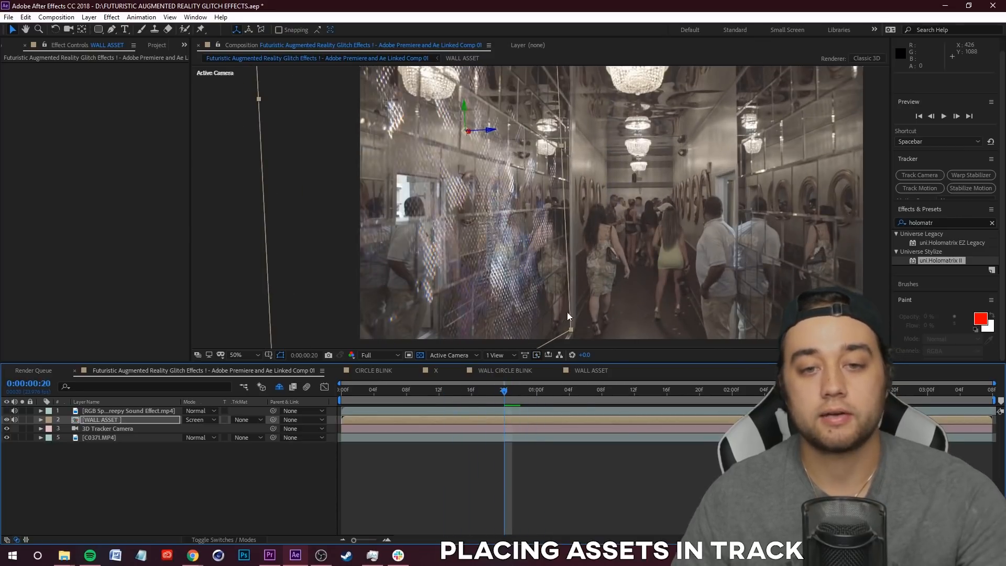
key(space)
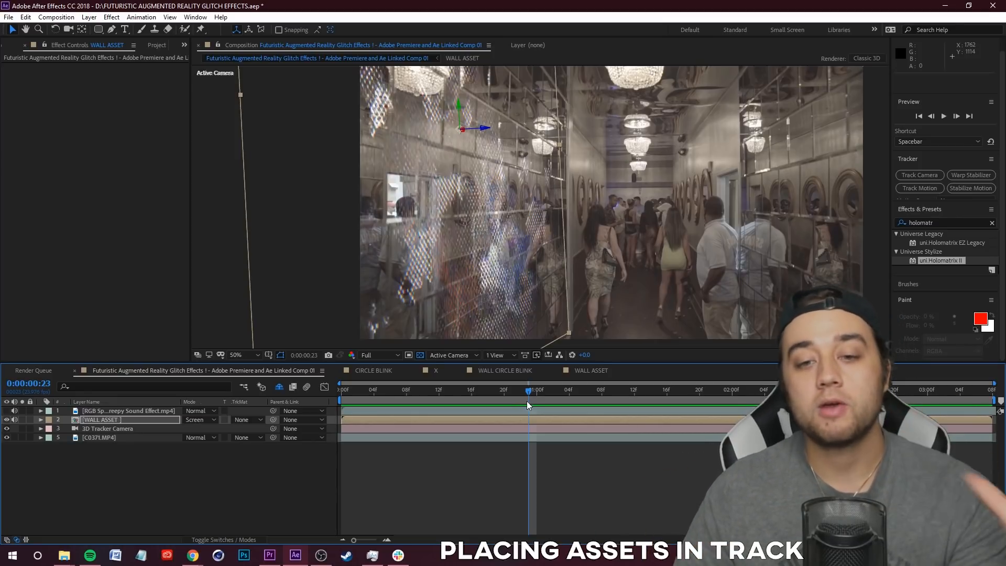
Step: Set the WALL ASSET layer's opacity to 61%, checking the blend further along the shot
click(41, 420)
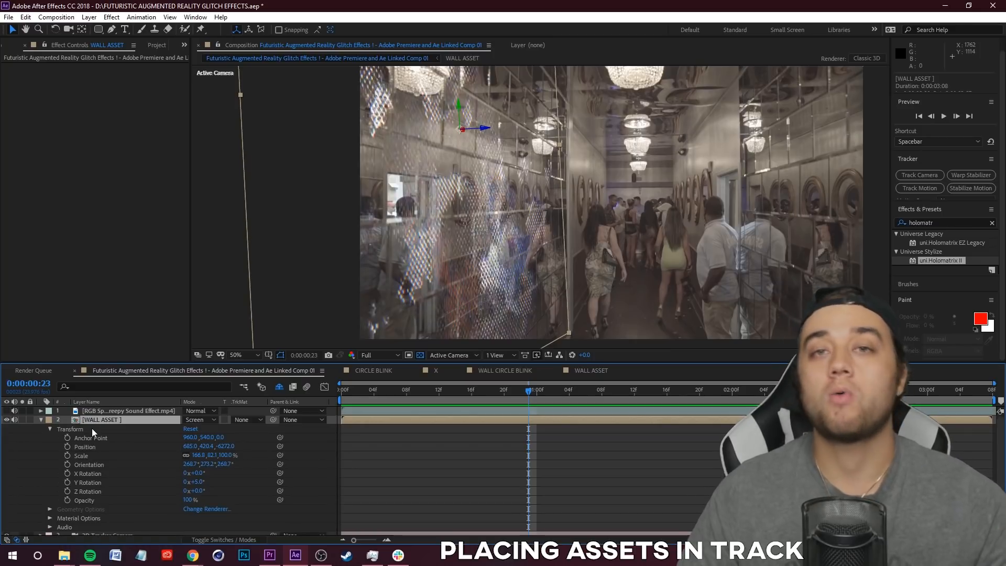
mouse_move(189, 501)
mouse_down()
mouse_move(171, 500)
mouse_move(189, 501)
mouse_up()
drag(502, 388, 573, 394)
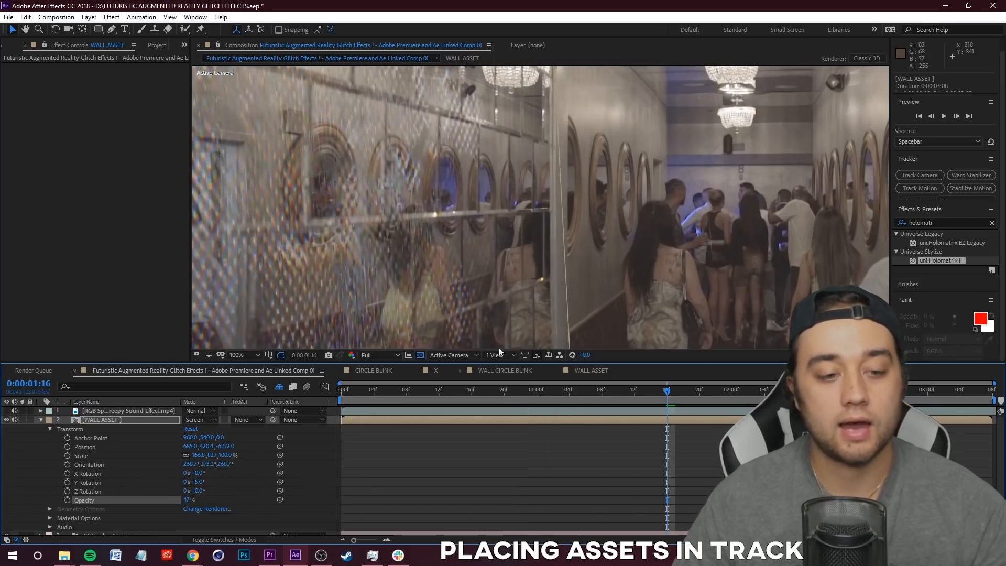
scroll(468, 268, down, 2)
scroll(467, 269, up, 1)
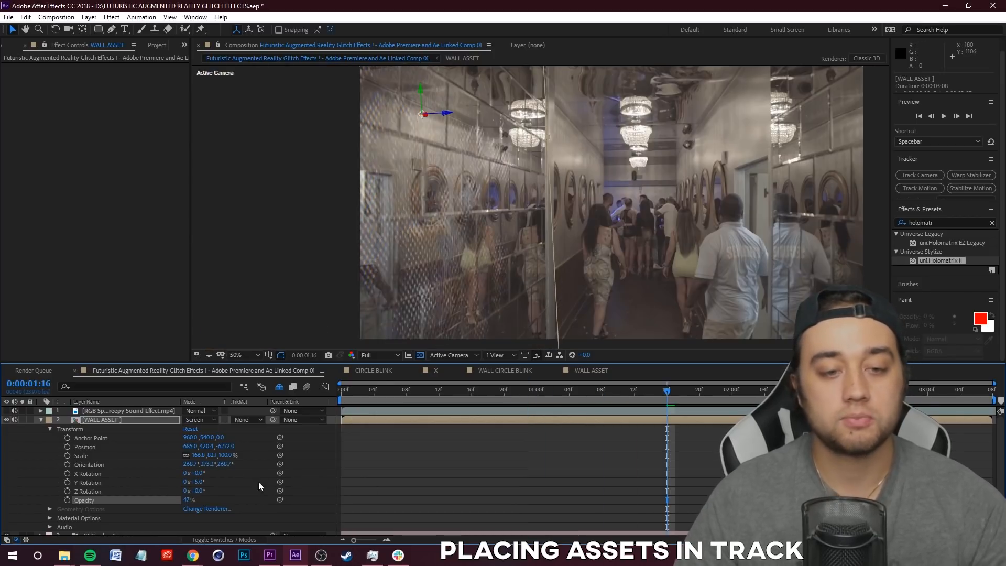
drag(185, 502, 197, 504)
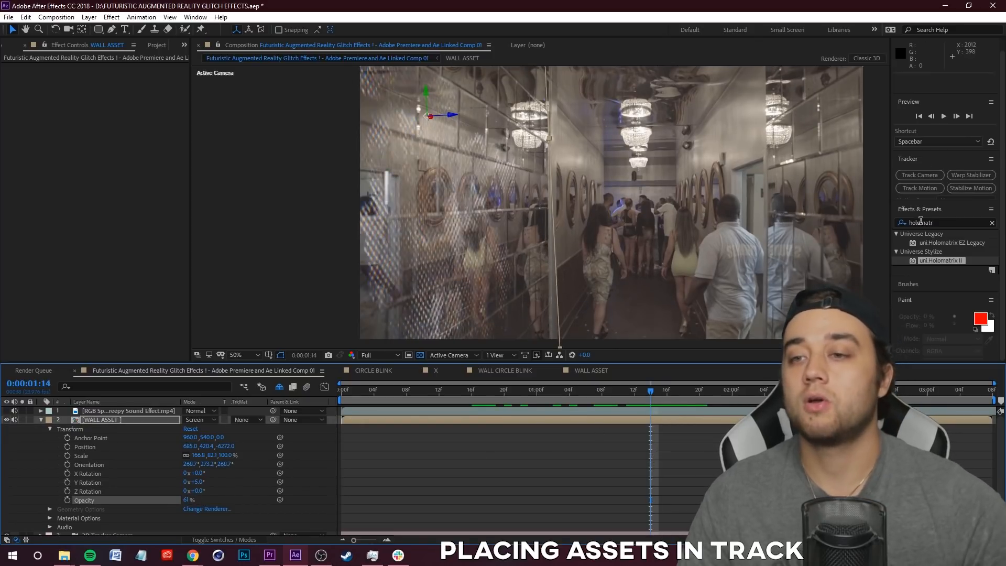
click(938, 221)
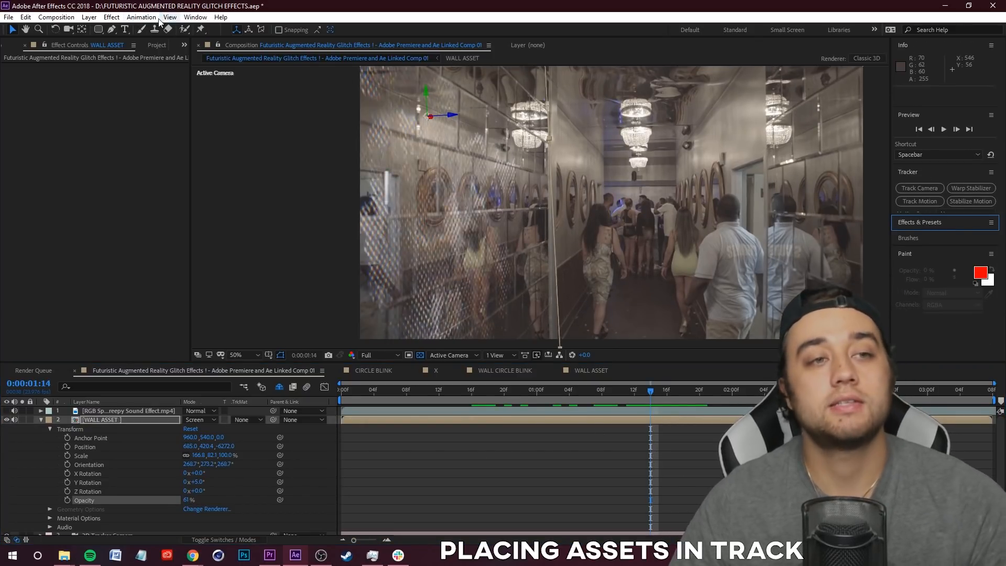
click(196, 18)
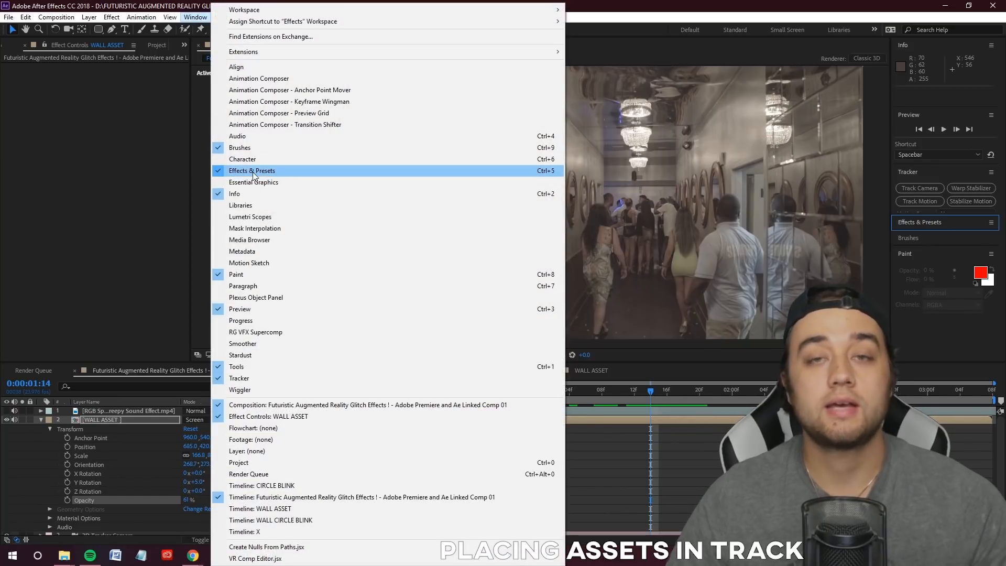
click(697, 5)
click(935, 222)
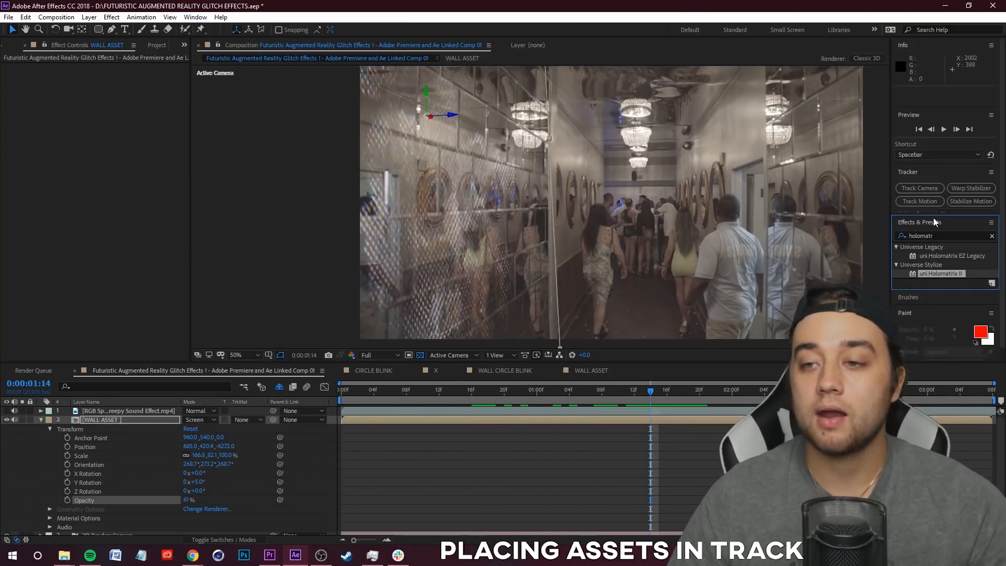
Step: Search the effects for "glow" and apply the Stylize Glow effect to the WALL ASSET layer
click(938, 236)
text(glow)
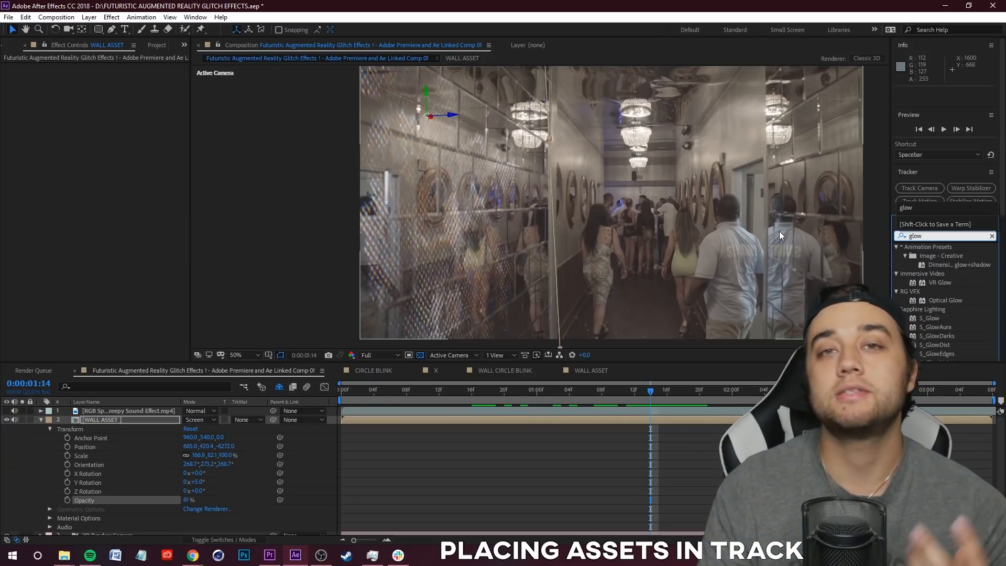
key(Return)
scroll(921, 307, down, 5)
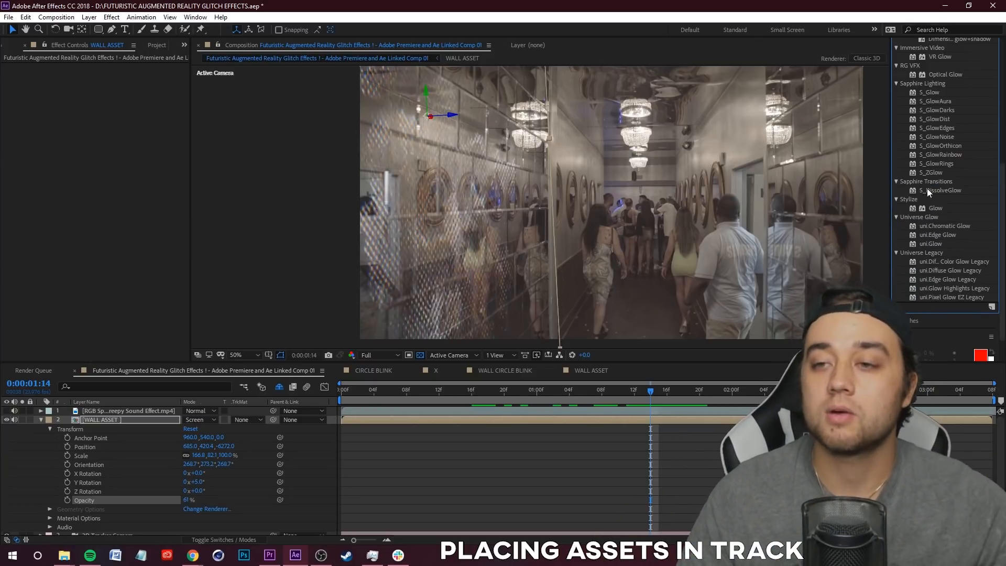
drag(935, 208, 120, 420)
Step: Set the Glow Radius to 45.3 on the WALL ASSET layer and preview the glowing wall
click(15, 93)
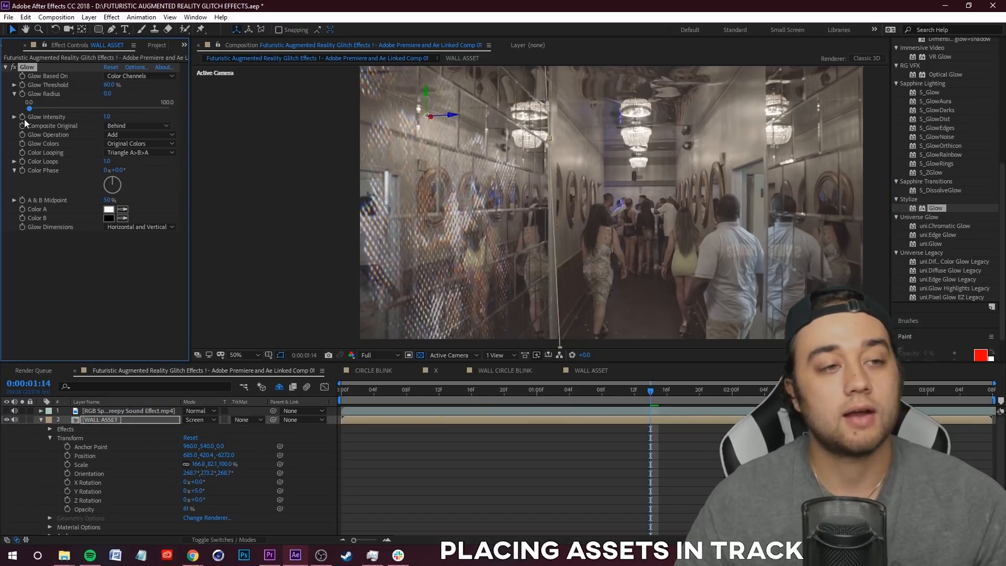
drag(25, 117, 94, 109)
drag(650, 392, 571, 412)
key(space)
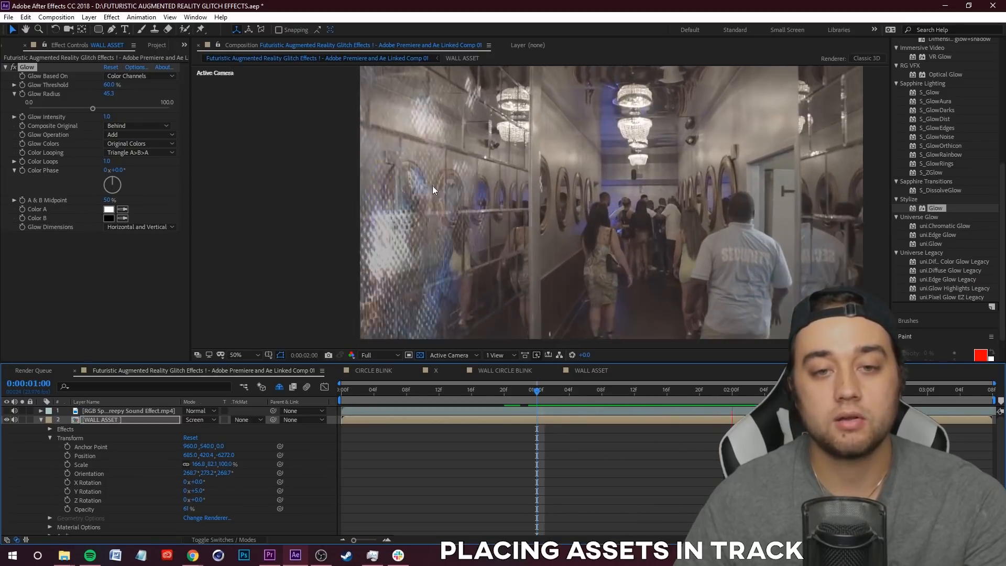
key(space)
Step: In the WALL ASSET composition, hide the grunge clip and show the TV static clip, then check it in the main composition
double_click(123, 418)
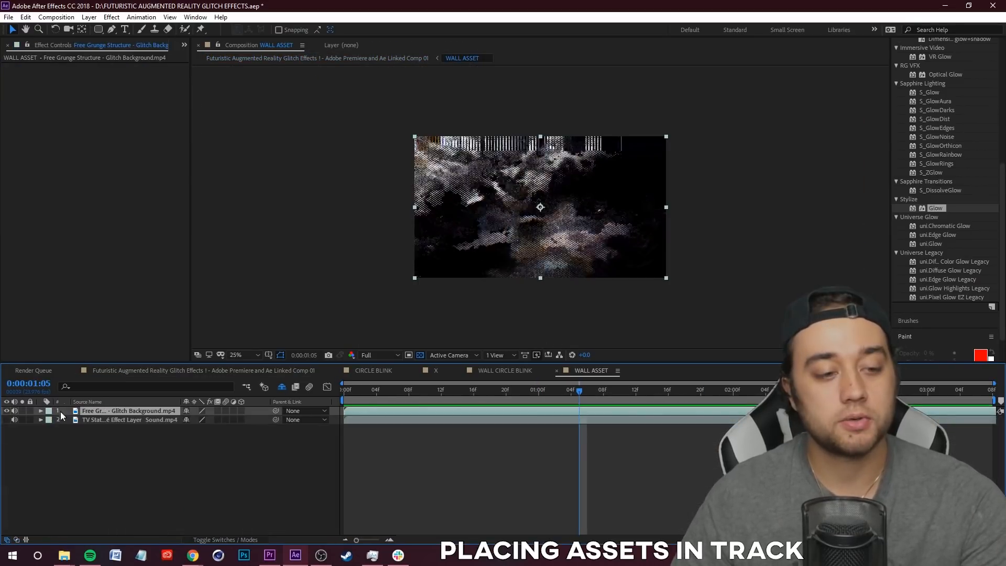
click(7, 411)
click(6, 419)
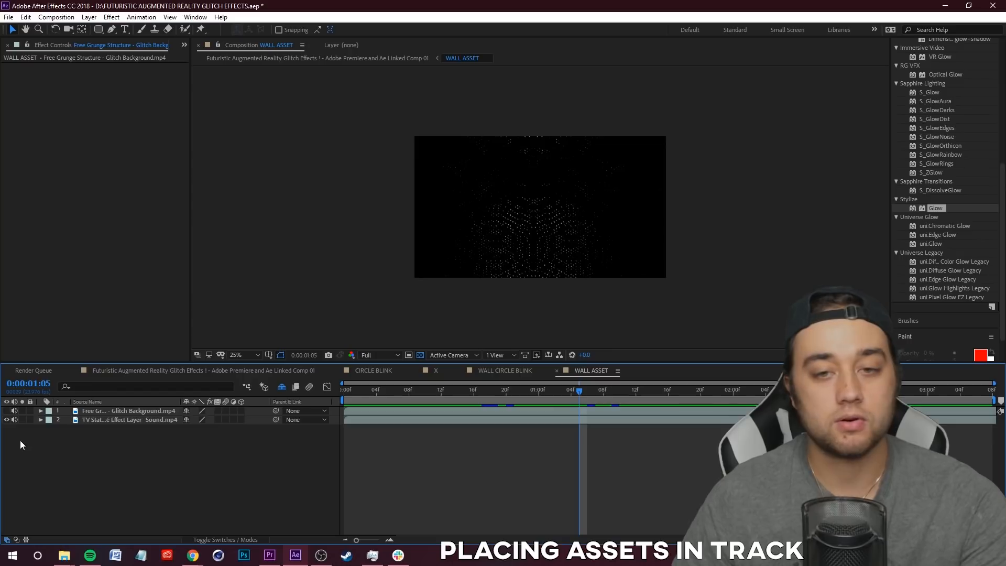
click(265, 371)
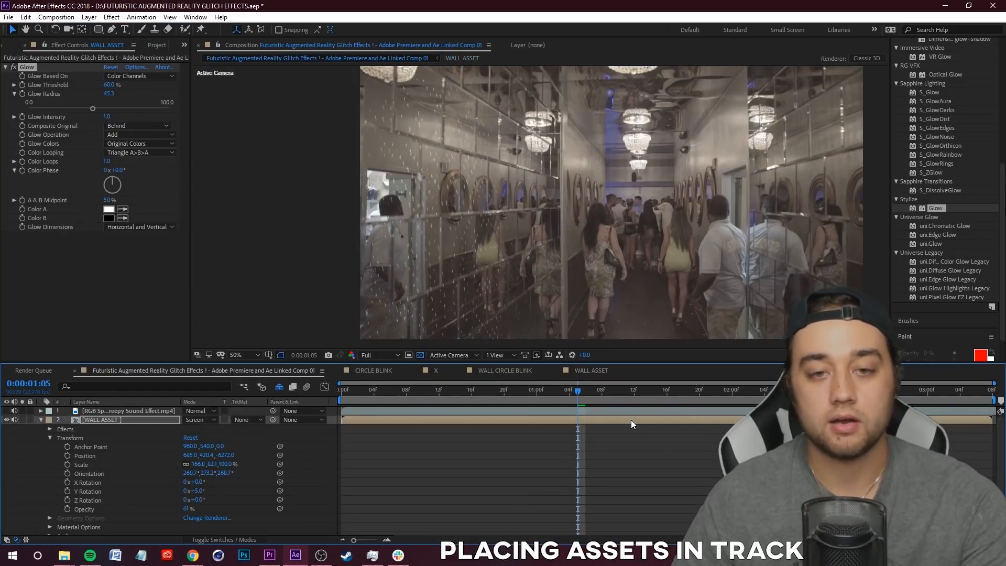
mouse_move(523, 393)
mouse_down()
mouse_move(532, 394)
mouse_move(522, 394)
mouse_up()
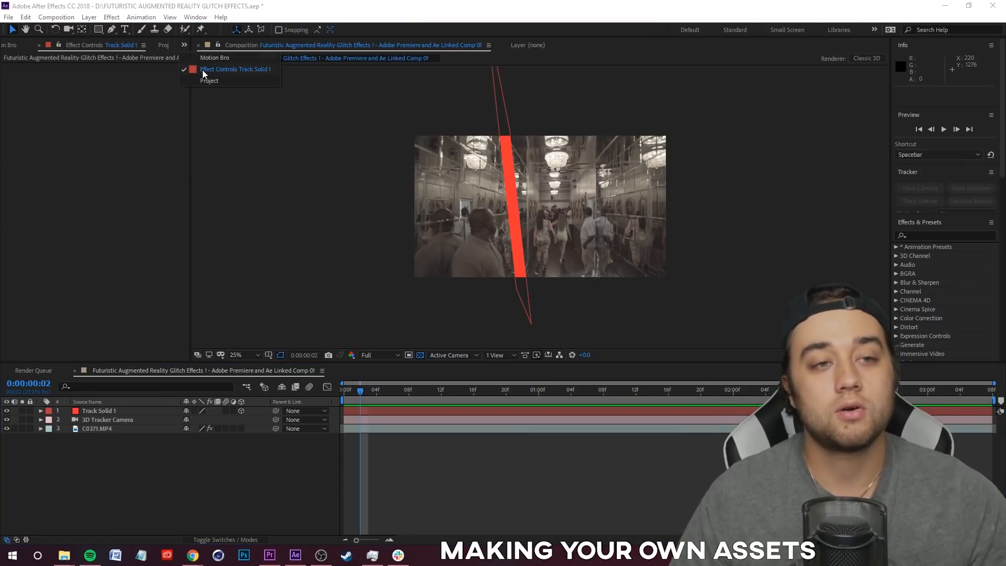
Step: Create a new 1920 x 1080 composition named Comp 1 at 23.976 fps with a duration of 0:00:08:10
click(208, 80)
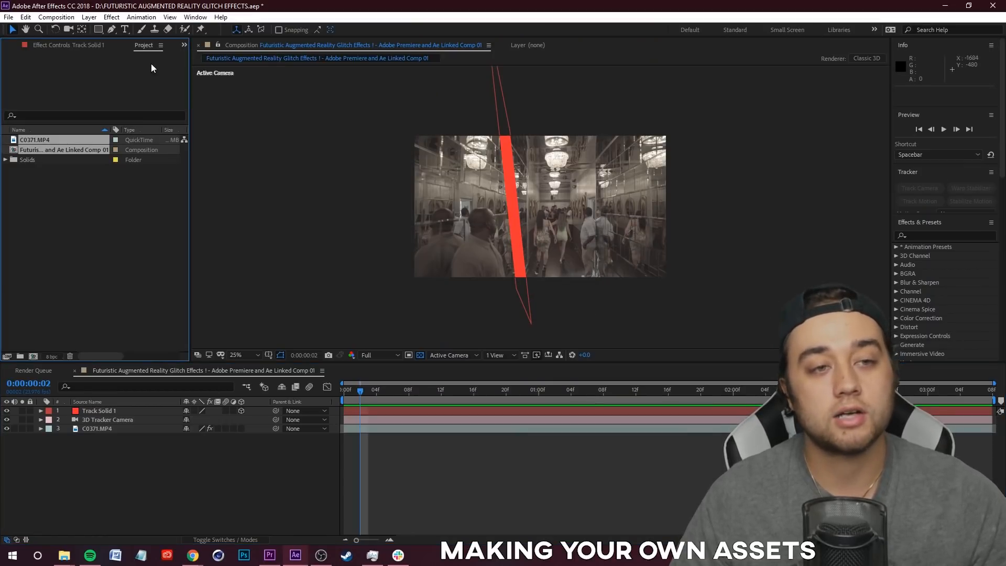
click(33, 356)
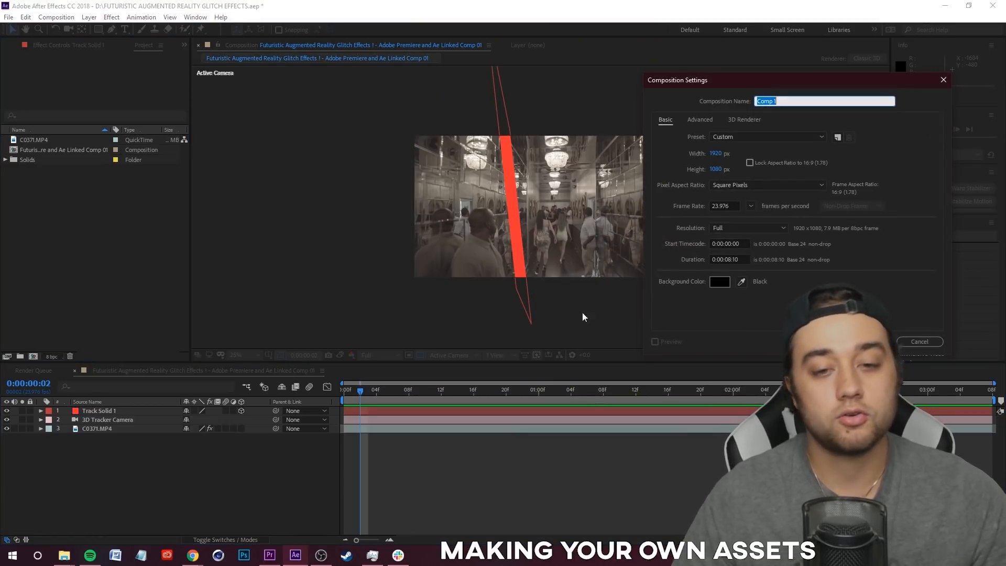
key(Return)
Step: Draw a near-circular ellipse shape around the middle of the new composition with the Ellipse tool
click(98, 30)
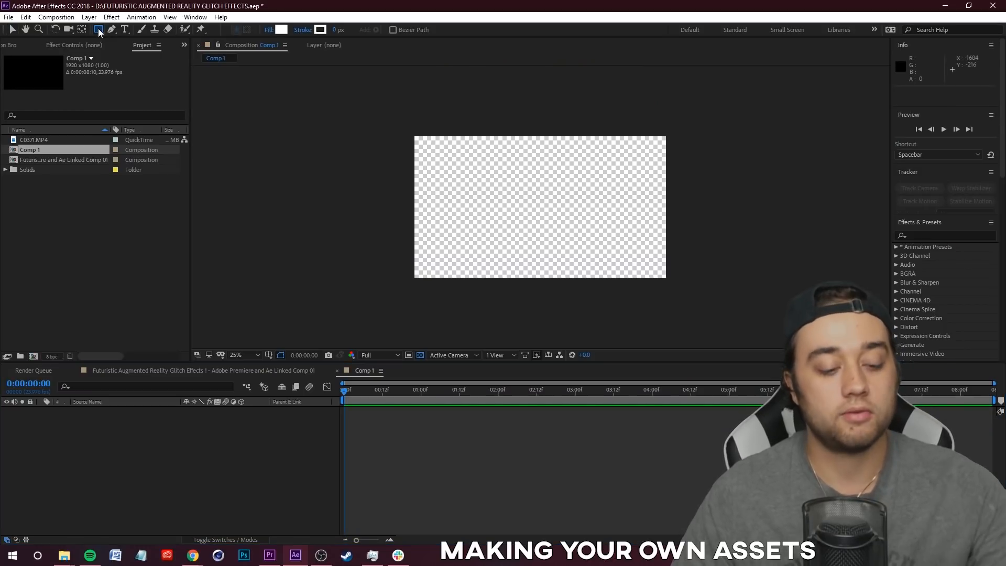
key(q)
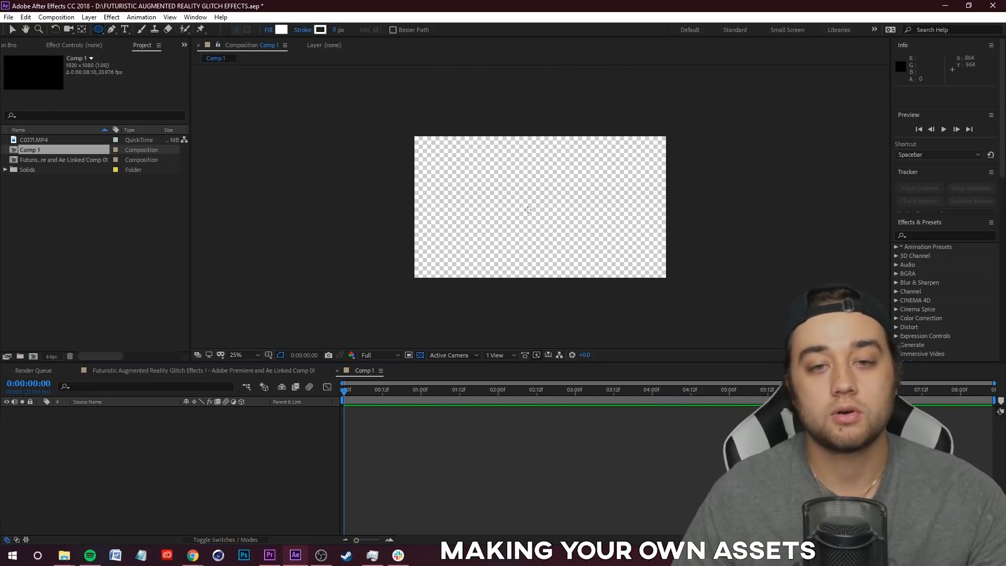
drag(519, 183, 582, 251)
drag(582, 251, 573, 242)
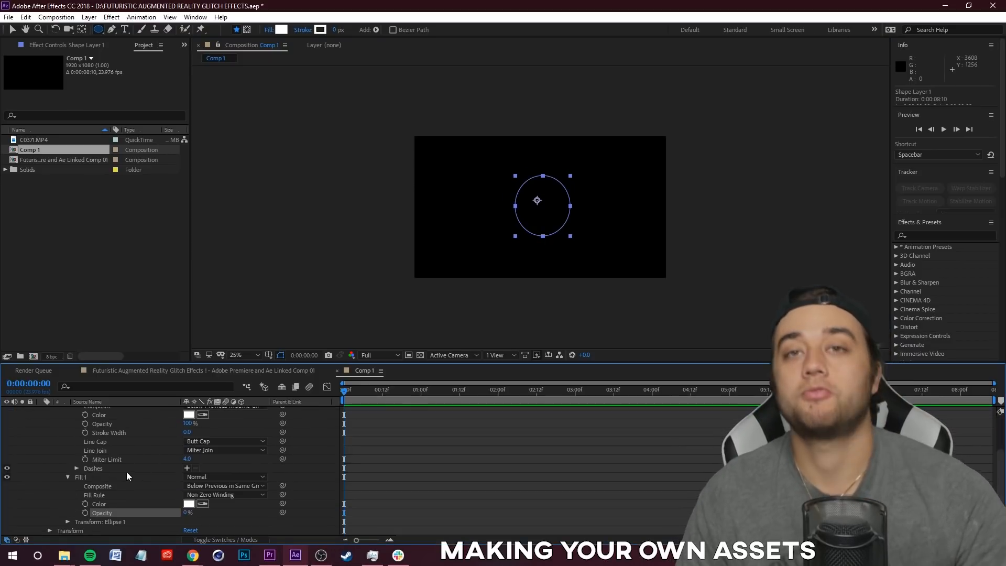
Step: Set the ellipse's stroke width to 20 and check the white ring up close
scroll(115, 477, up, 2)
drag(187, 482, 514, 470)
key(period)
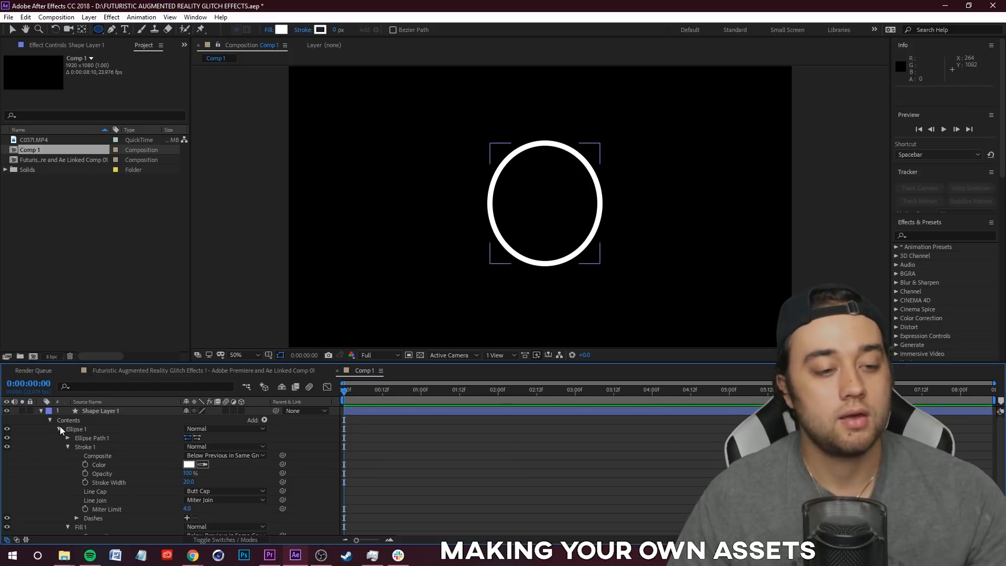
Step: Duplicate the ring's shape layer, Shape Layer 1
click(160, 412)
key(comma)
key(v)
key(ctrl+d)
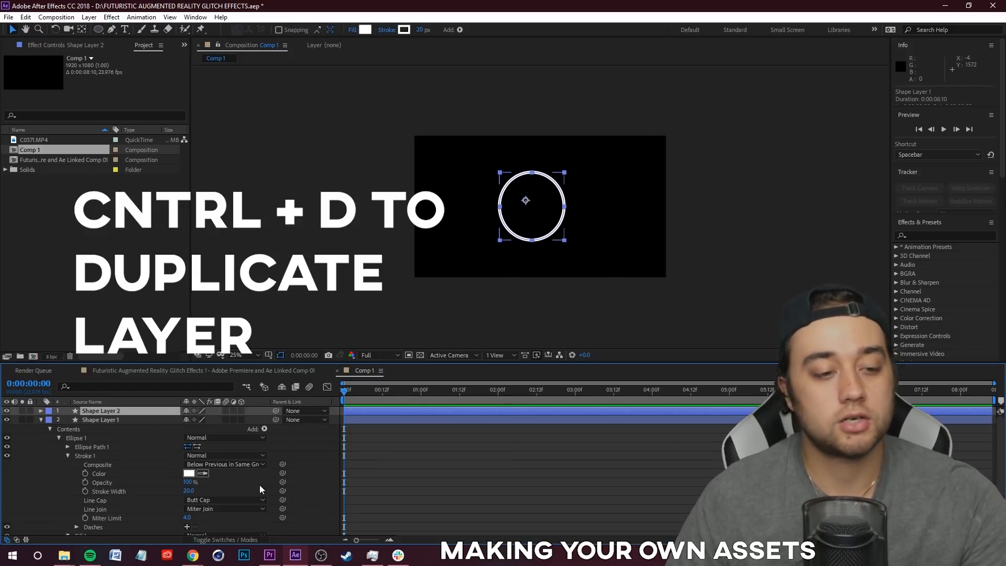
Step: Scale the duplicated ring, Shape Layer 2, down to about 69.4, 66.5% and centre it inside the outer ring
key(s)
drag(215, 422, 183, 422)
drag(540, 213, 538, 211)
click(556, 401)
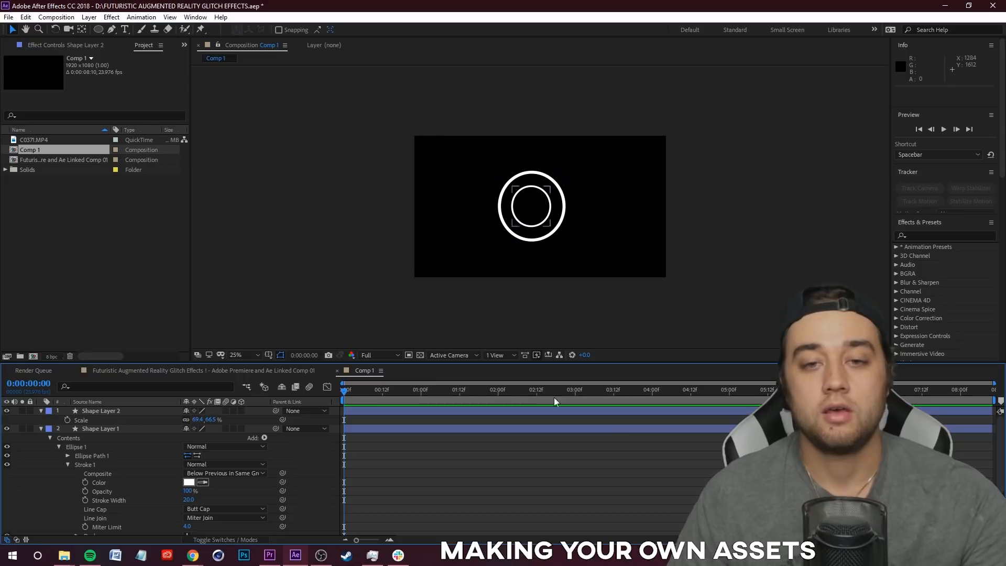
click(553, 225)
click(538, 215)
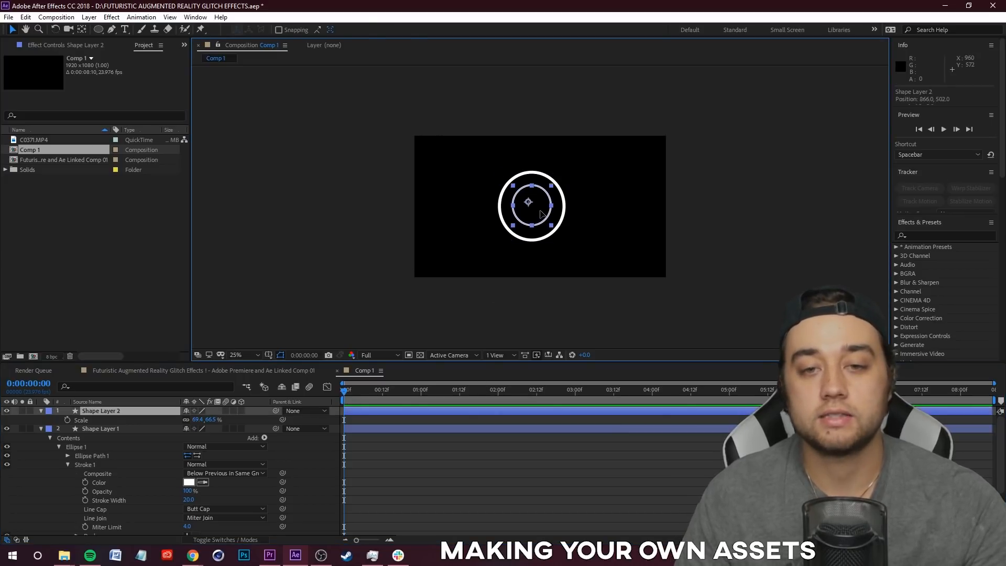
drag(540, 213, 540, 211)
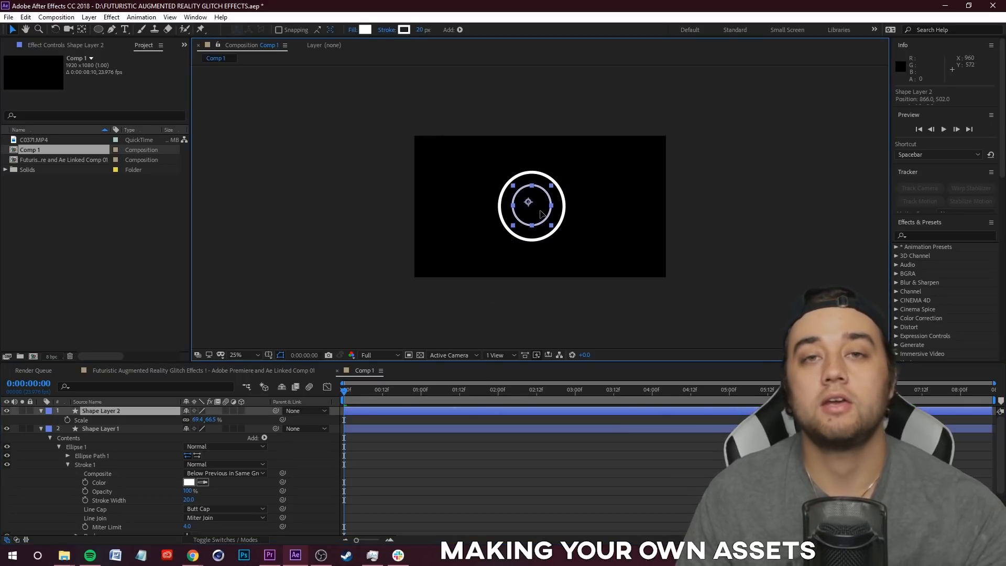
Step: Draw a straight diagonal line with the Pen tool inside the inner ring, running from its upper left to its lower right
click(496, 488)
drag(345, 395, 508, 394)
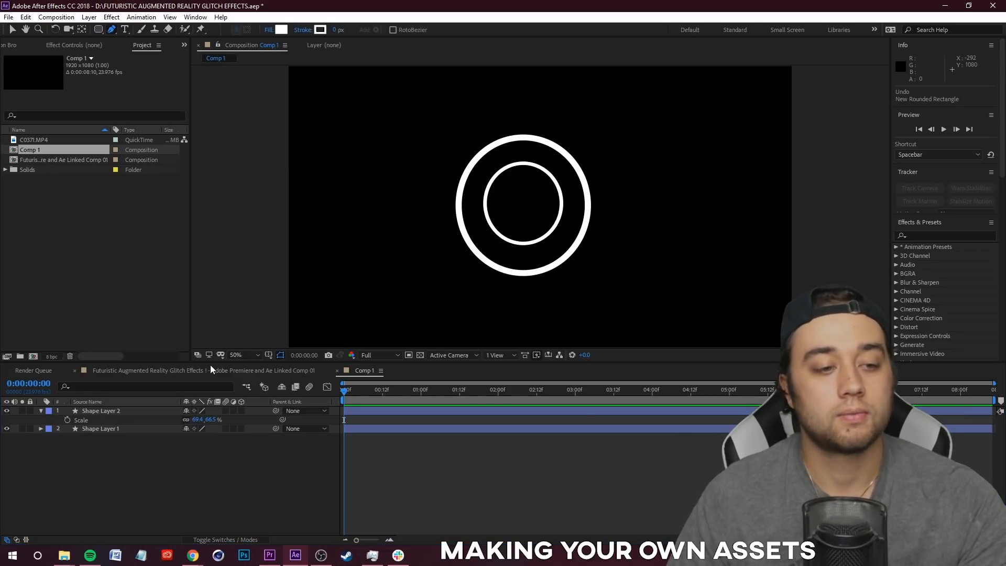
click(499, 179)
click(552, 236)
click(169, 495)
Step: Set the stroke width of the diagonal line, Shape Layer 3, to 10
click(123, 412)
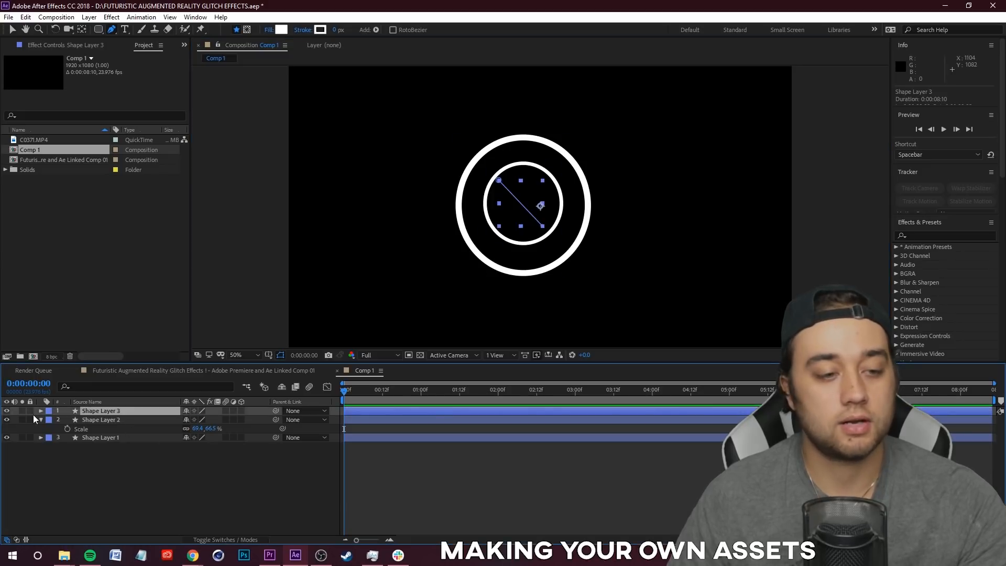
key(s)
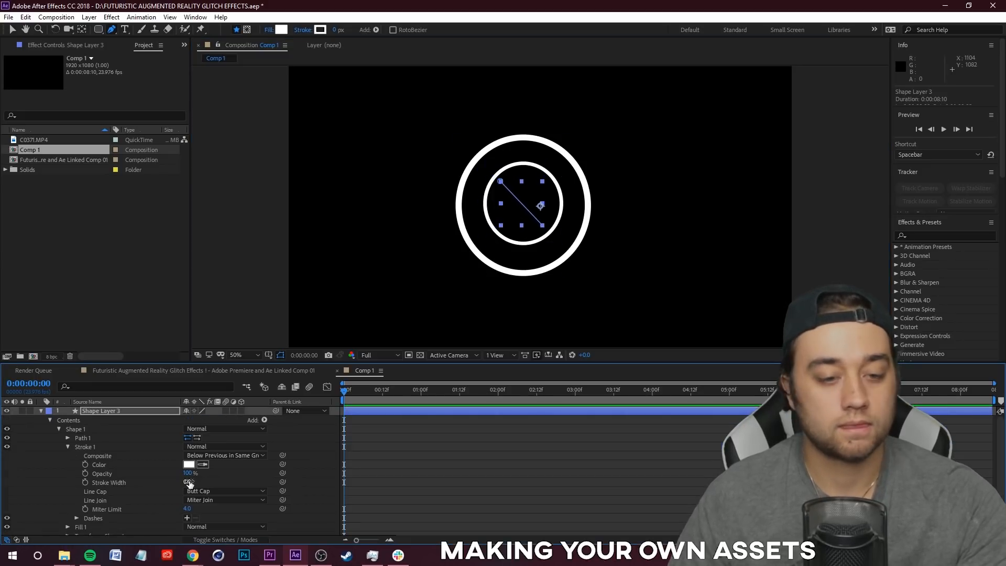
drag(189, 482, 202, 477)
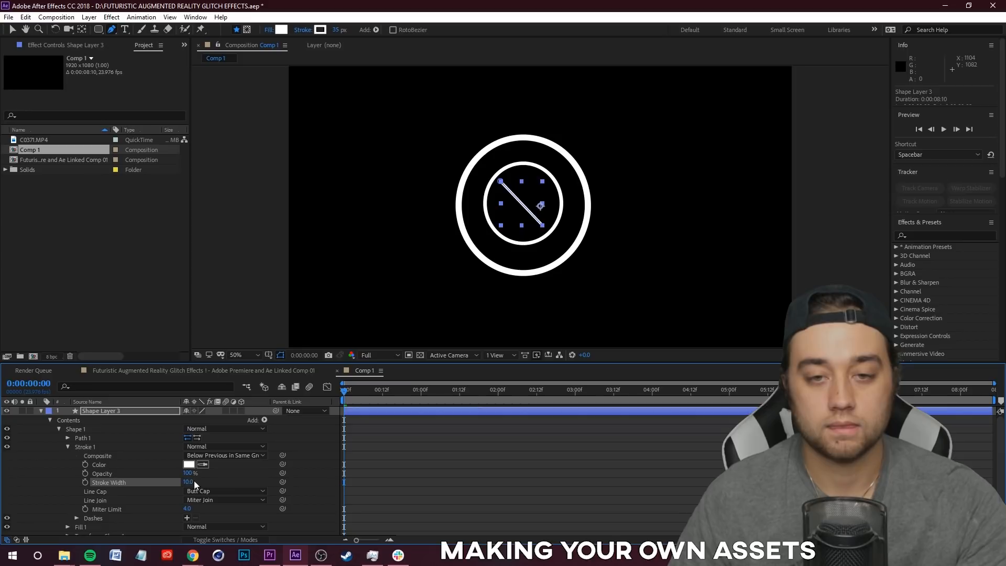
click(155, 454)
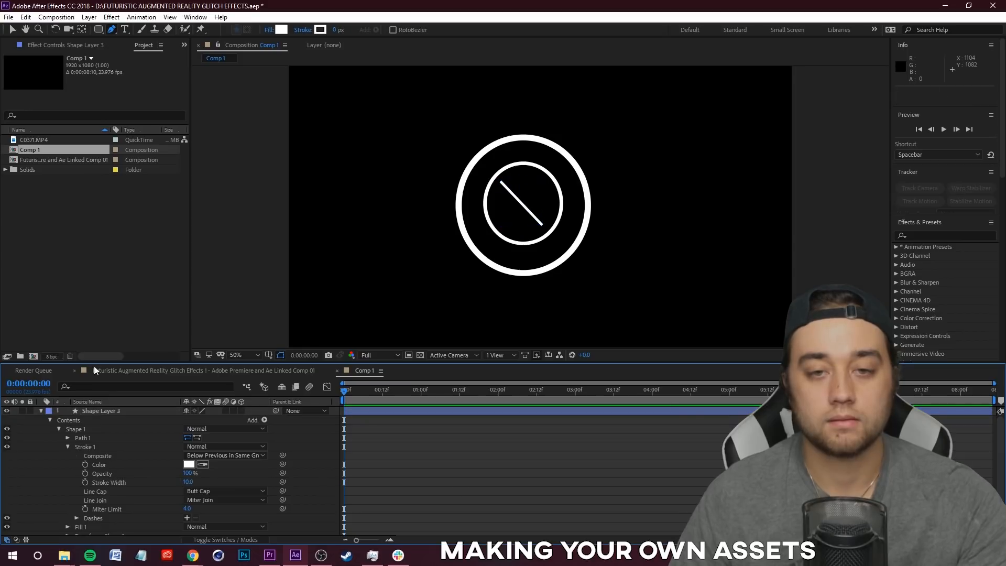
Step: Duplicate the diagonal line's shape layer and rotate and move the copy so the two lines cross as an X
click(110, 420)
click(502, 232)
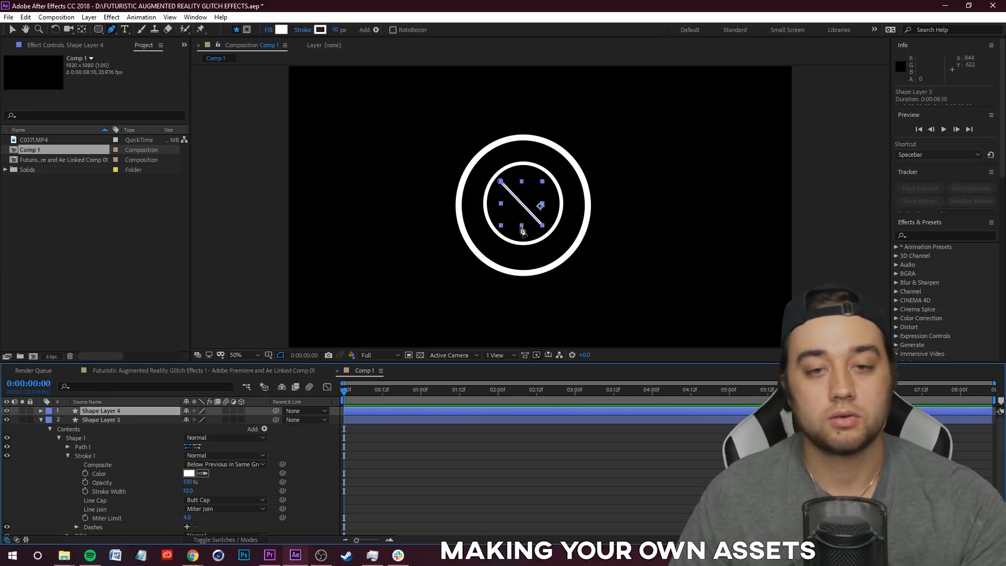
key(r)
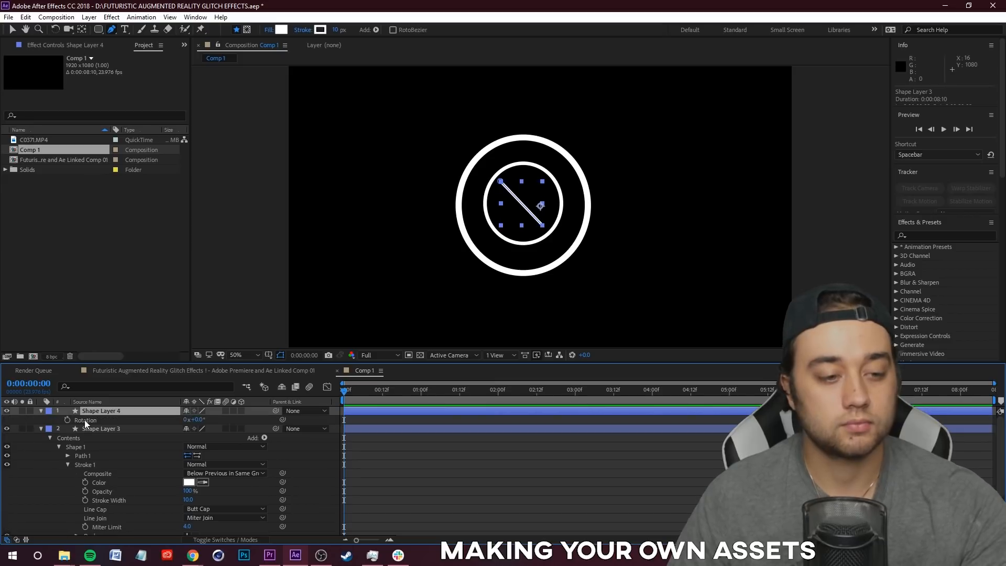
drag(200, 420, 617, 199)
key(v)
mouse_move(541, 207)
mouse_down()
mouse_move(522, 226)
mouse_move(535, 200)
mouse_up()
click(603, 210)
Step: Nudge the X into the centre of the inner ring and check the complete icon
drag(537, 202, 539, 201)
click(599, 465)
scroll(557, 261, down, 4)
scroll(565, 249, up, 4)
scroll(555, 254, down, 2)
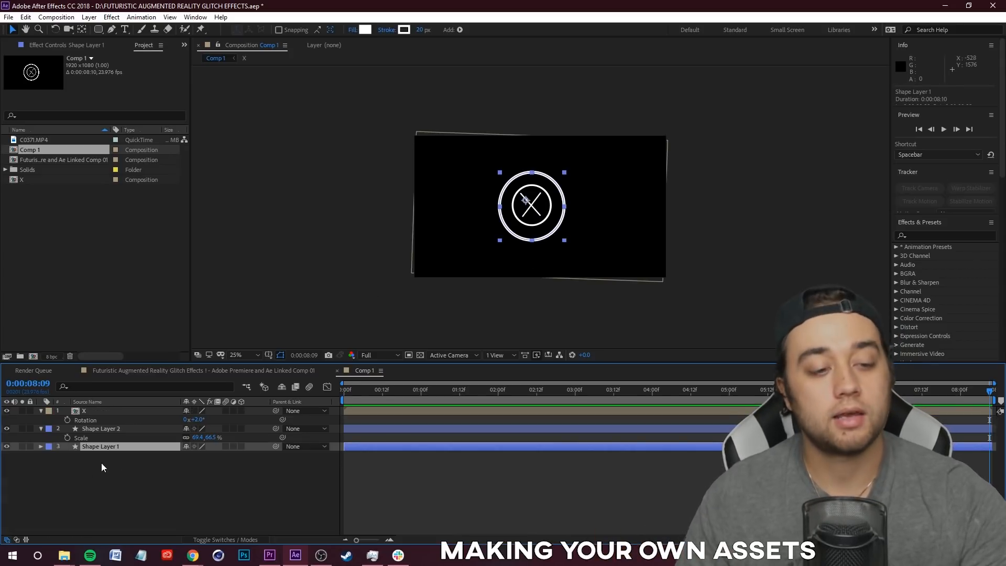
Step: Set an opacity keyframe of 0% for the outer ring, Shape Layer 1, on the first frame
key(t)
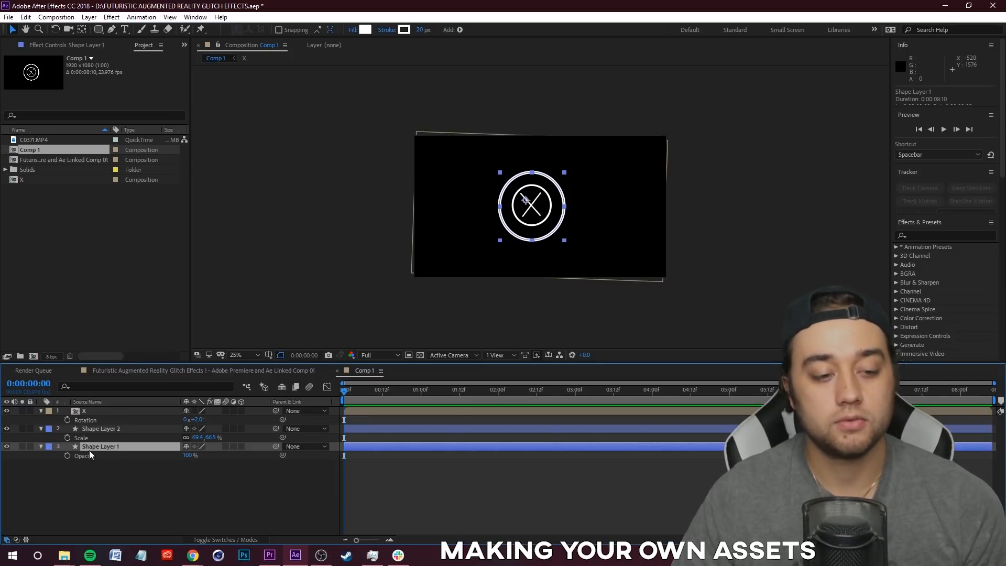
key(alt+shift+t)
drag(190, 458, 178, 463)
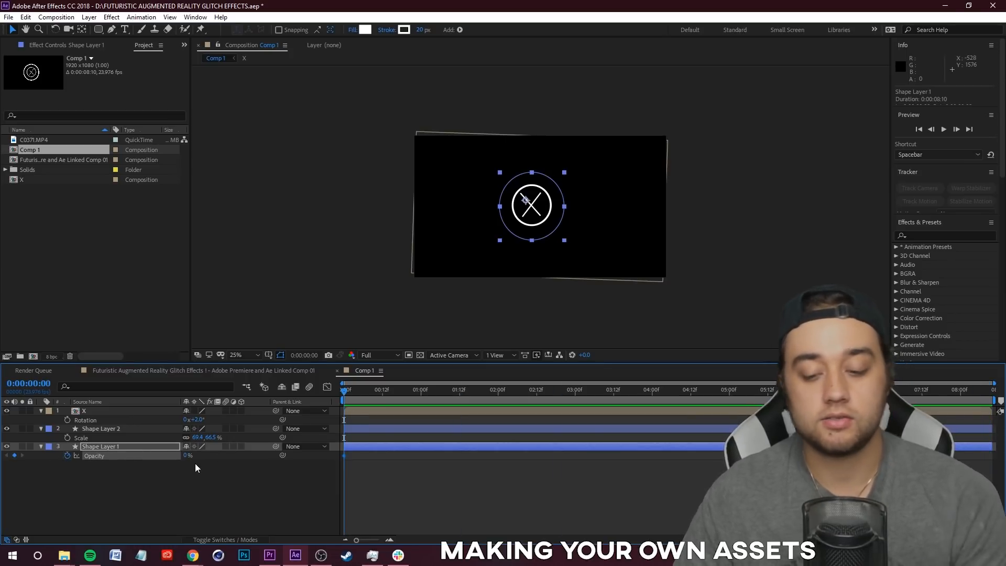
key(h)
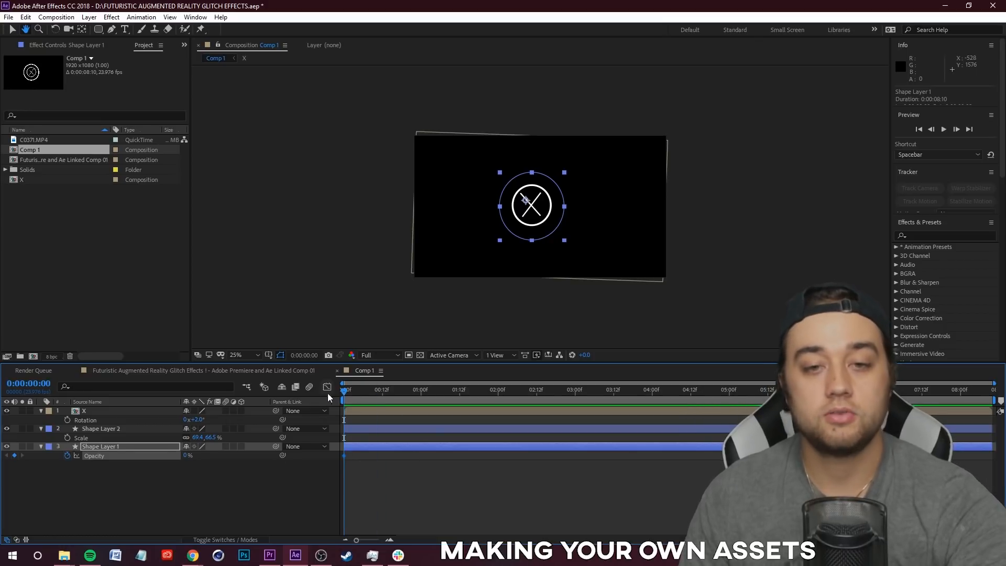
Step: Keyframe Shape Layer 1's opacity to 100%, 0% and 100% on frames 1, 2 and 3
click(346, 394)
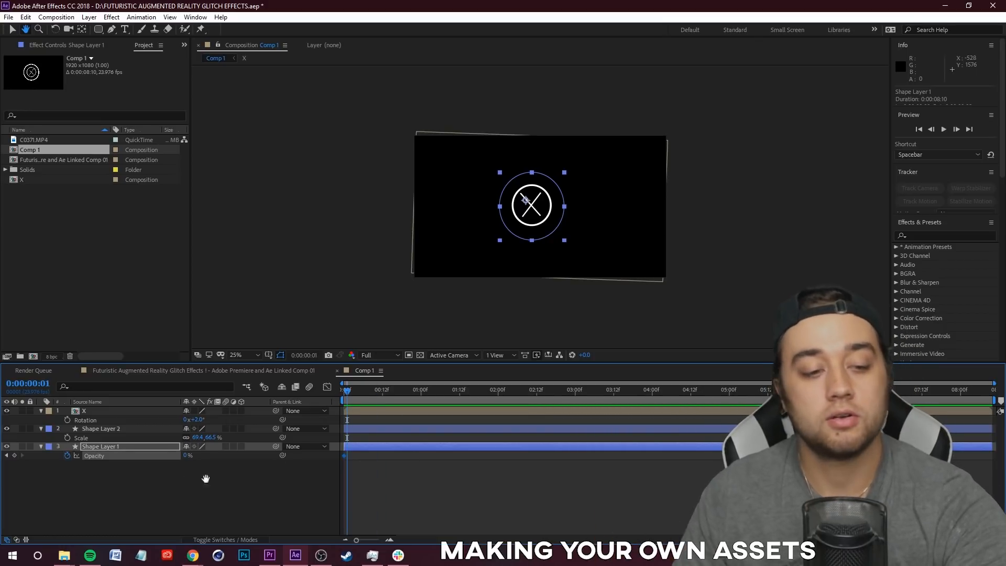
key(v)
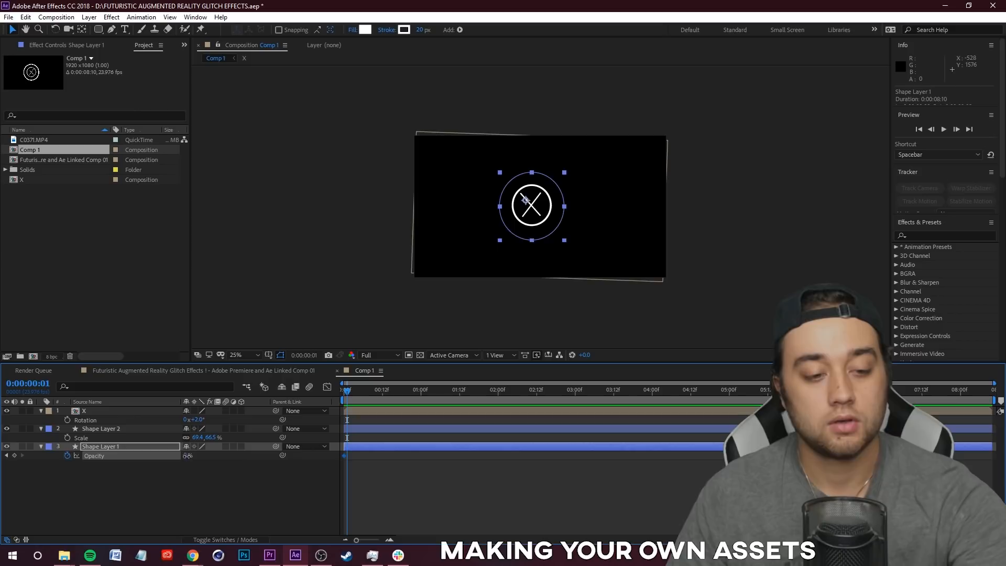
drag(187, 455, 286, 472)
key(Page_Down)
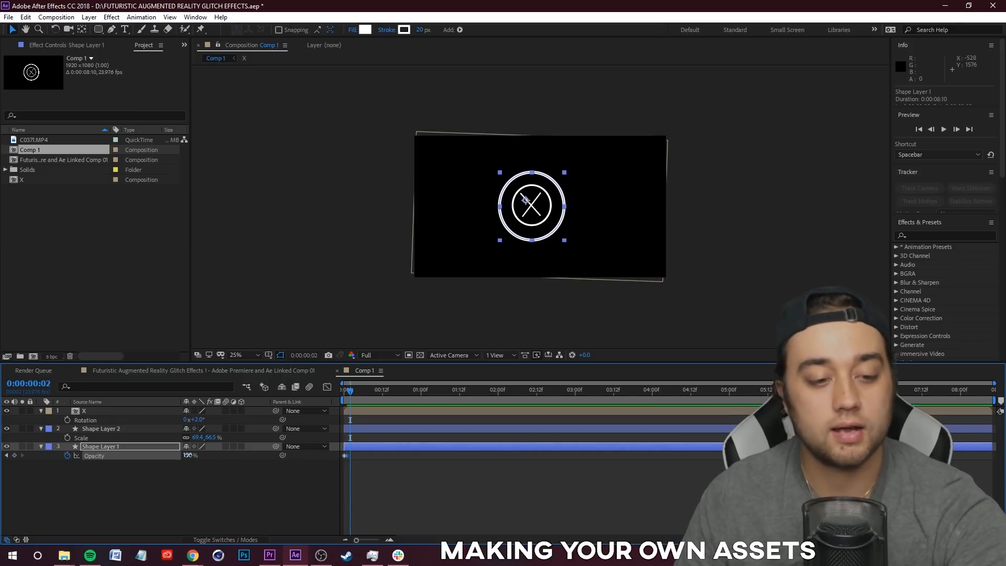
drag(187, 456, 96, 449)
key(Page_Down)
drag(187, 456, 283, 457)
click(406, 455)
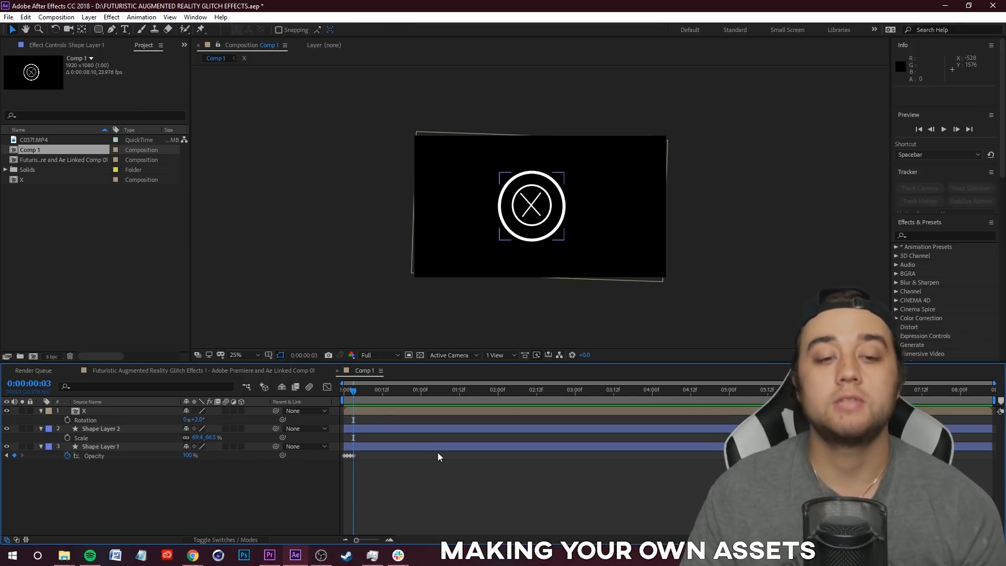
Step: Copy Shape Layer 1's four opacity keyframes and paste them at frames 4 and 8
drag(385, 476, 320, 449)
click(383, 472)
drag(373, 471, 336, 451)
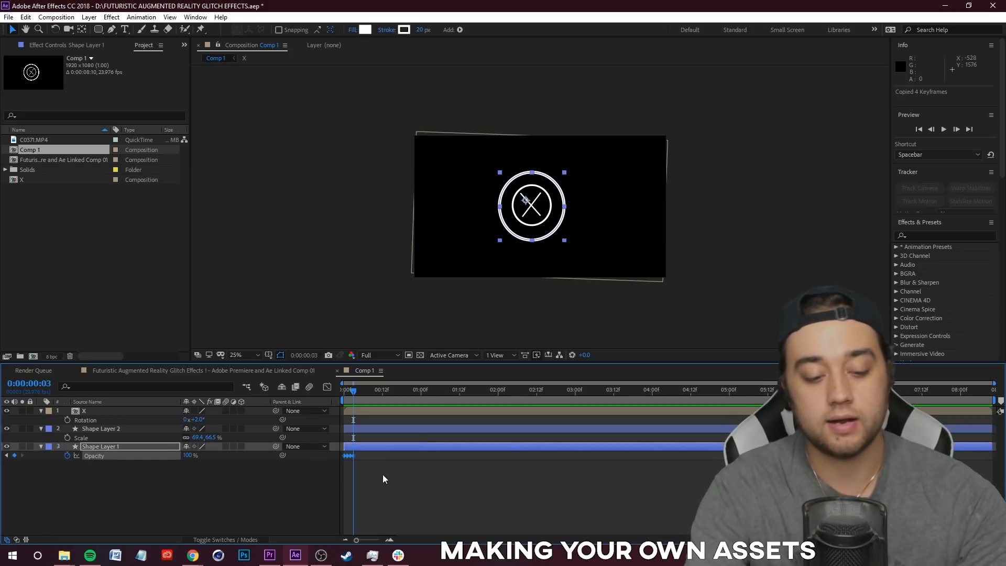
key(Page_Down)
key(ctrl+v)
key(Page_Down)
key(Page_Down)
key(Page_Down)
key(Page_Down)
key(ctrl+v)
Step: Paste the four opacity keyframes once more at frame 12 and preview the outer ring's flicker
key(Page_Down)
key(Page_Down)
key(Page_Down)
key(ctrl+v)
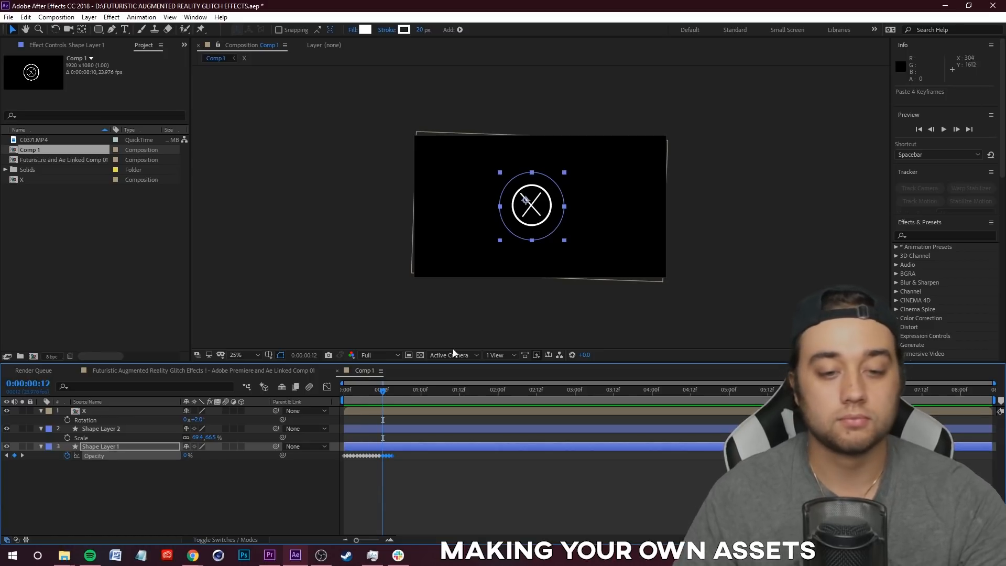
key(space)
key(space)
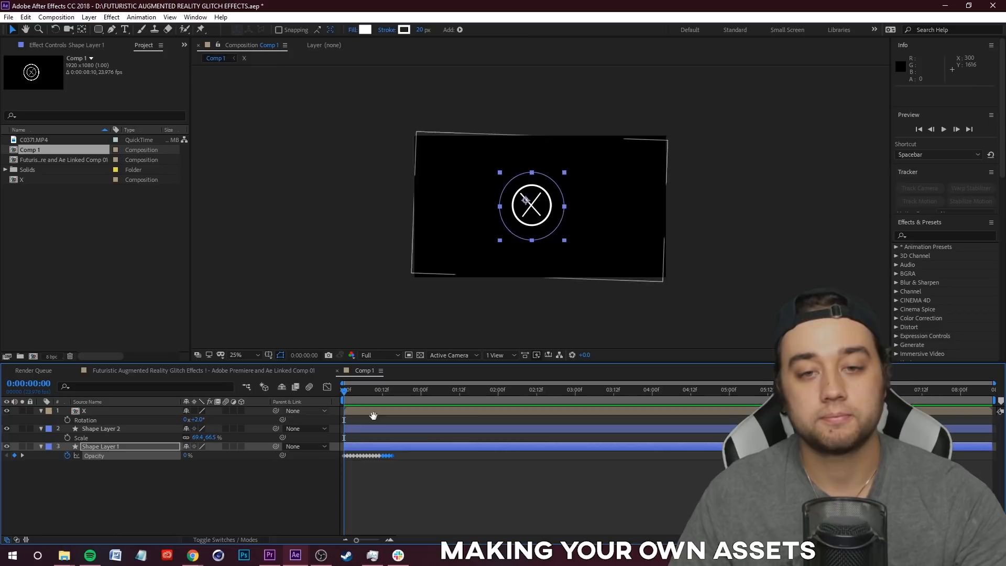
key(space)
key(Home)
Step: Copy all of Shape Layer 1's opacity keyframes and paste them onto Shape Layer 2's opacity at the first frame
click(231, 476)
drag(437, 472, 289, 456)
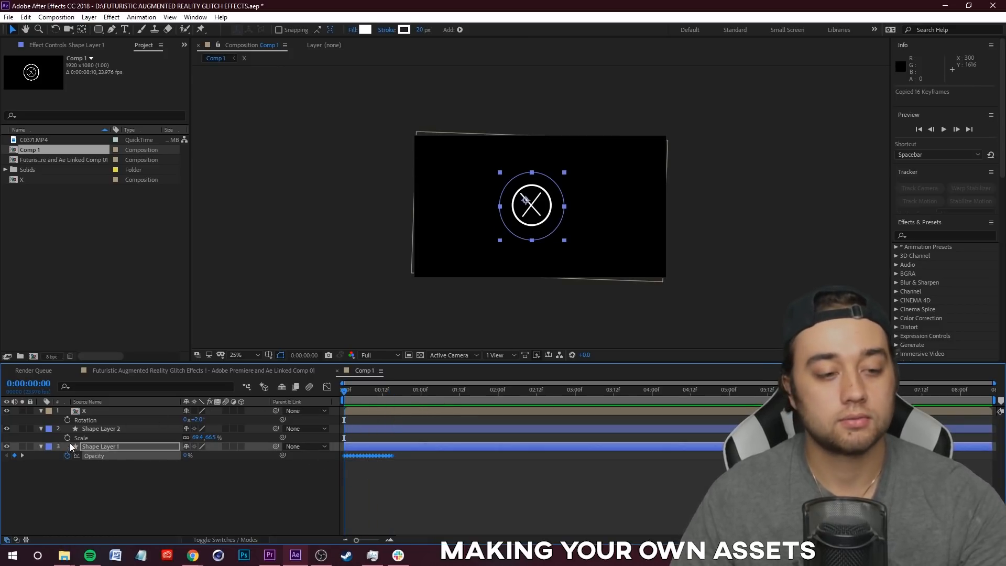
click(102, 428)
key(alt+shift+t)
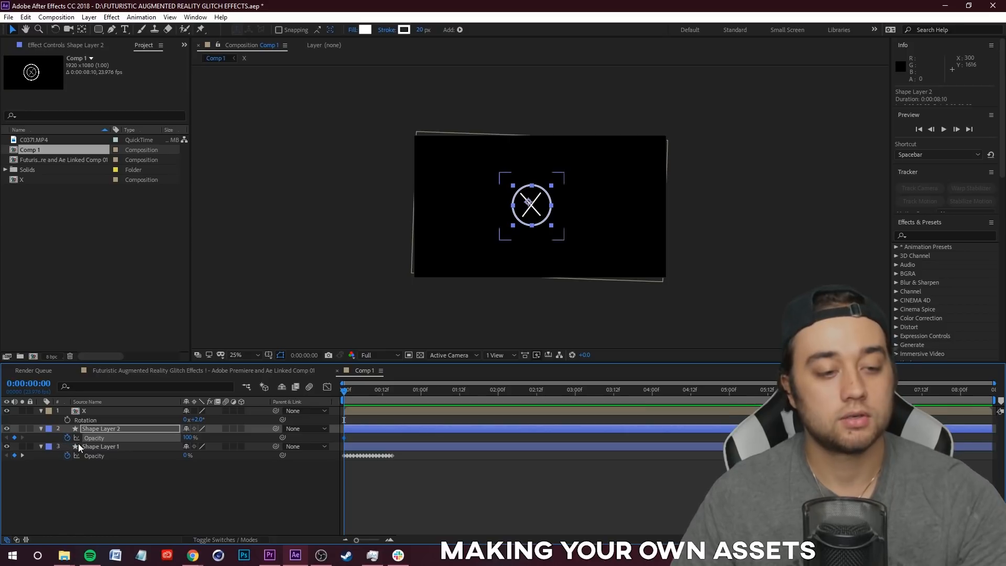
key(ctrl+v)
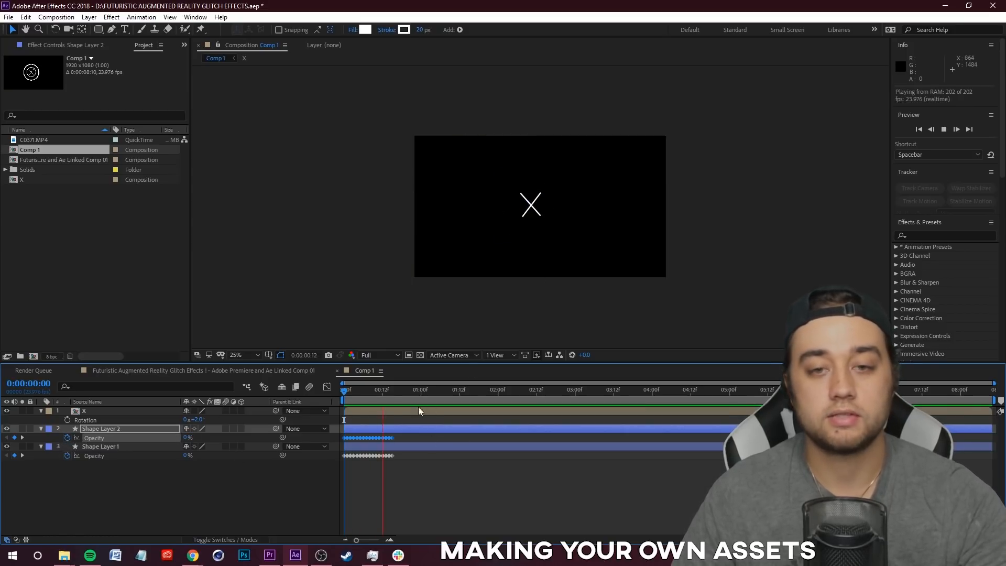
Step: Shift the second half of Shape Layer 2's opacity keyframes along the timeline to start at about frame 15
click(392, 390)
click(473, 499)
drag(418, 443, 394, 438)
click(449, 476)
Step: Play Comp 1 repeatedly from the start to examine how the two rings flicker at different times around the X
key(Home)
key(space)
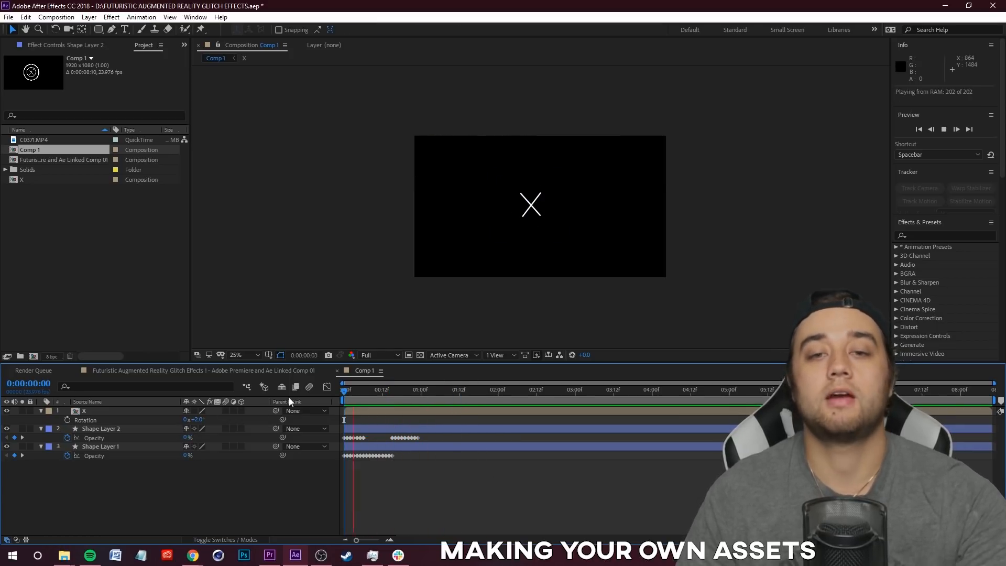
key(space)
click(343, 391)
key(space)
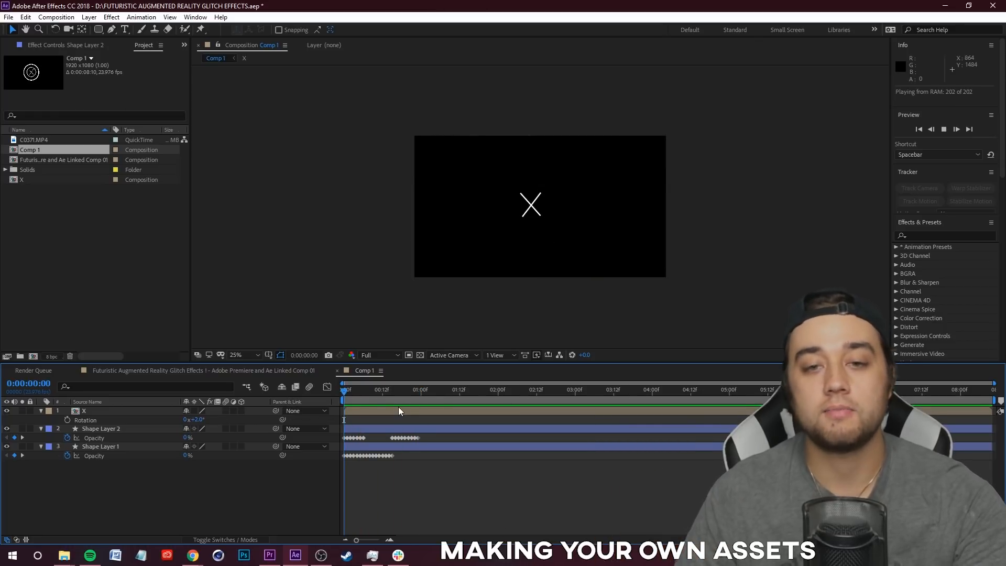
key(space)
key(space)
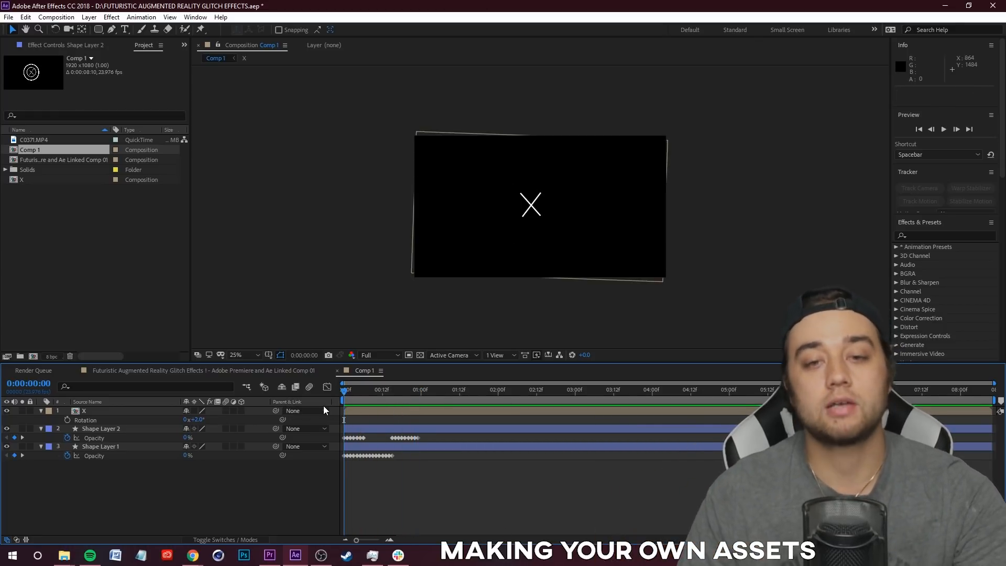
key(space)
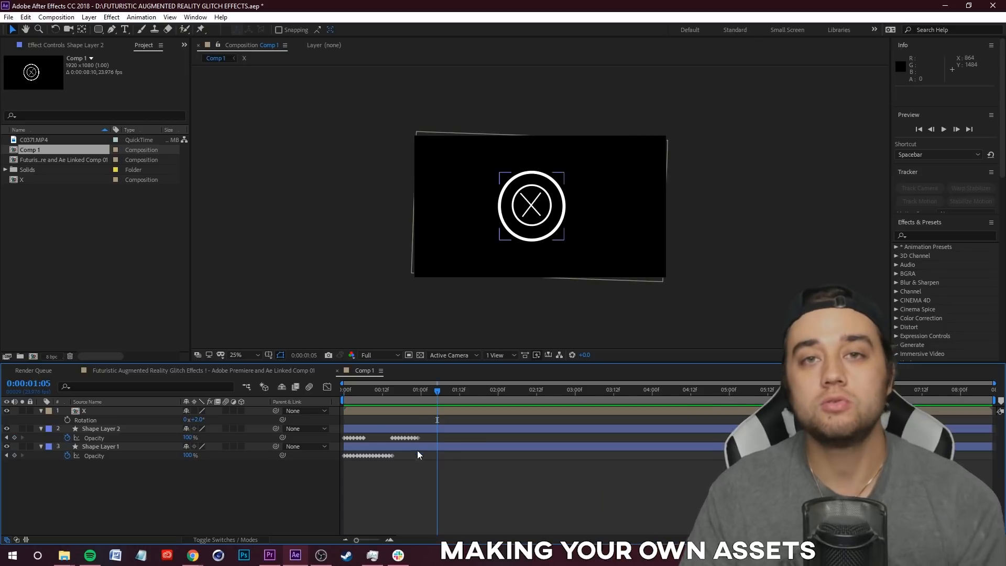
drag(428, 391, 281, 394)
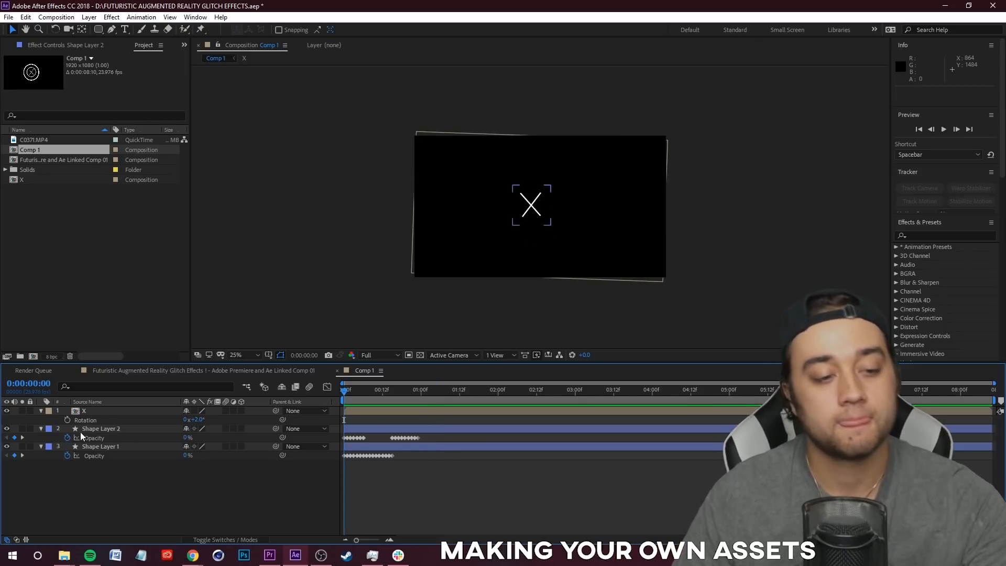
key(space)
key(space)
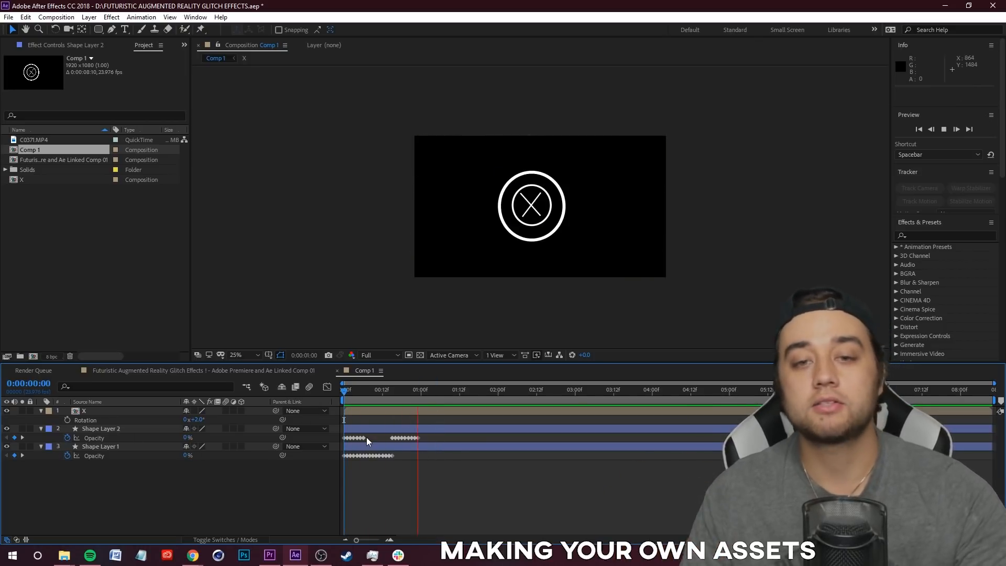
drag(429, 389, 295, 398)
key(space)
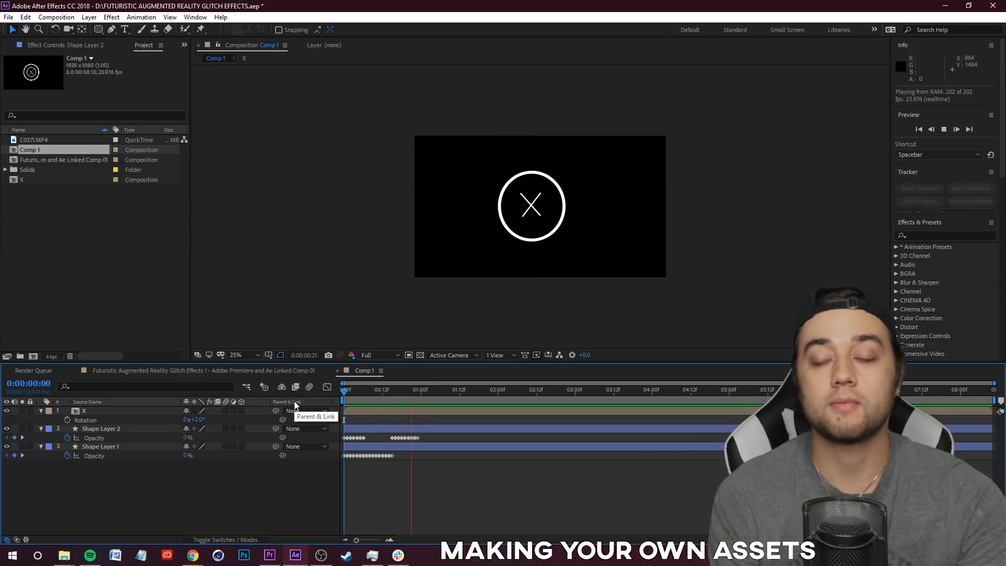
key(space)
key(space)
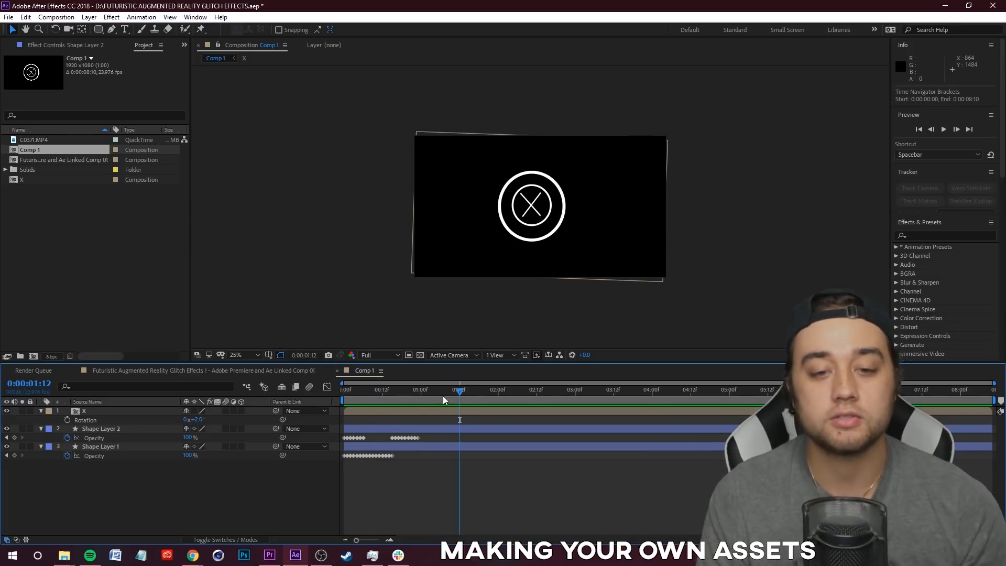
key(space)
key(space)
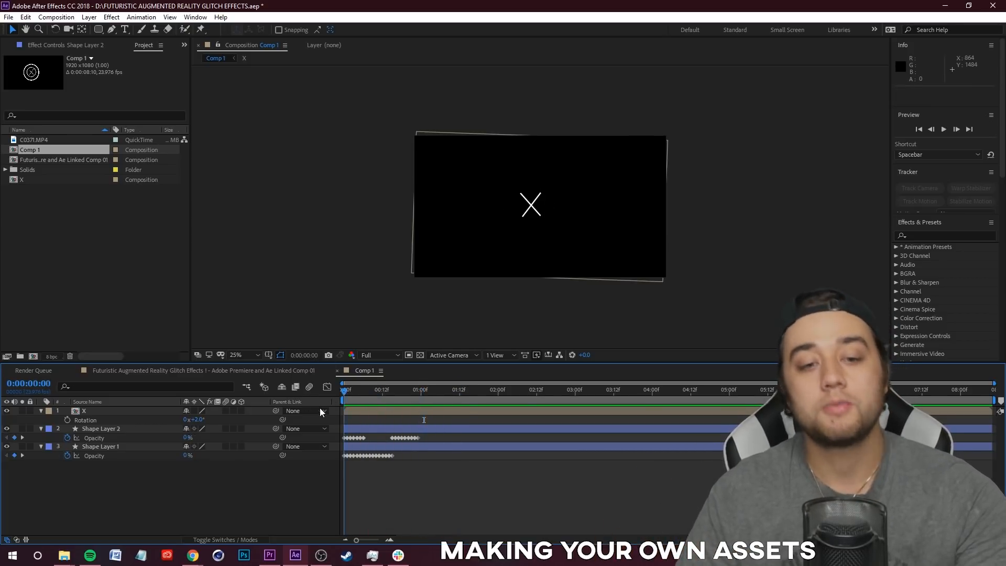
key(space)
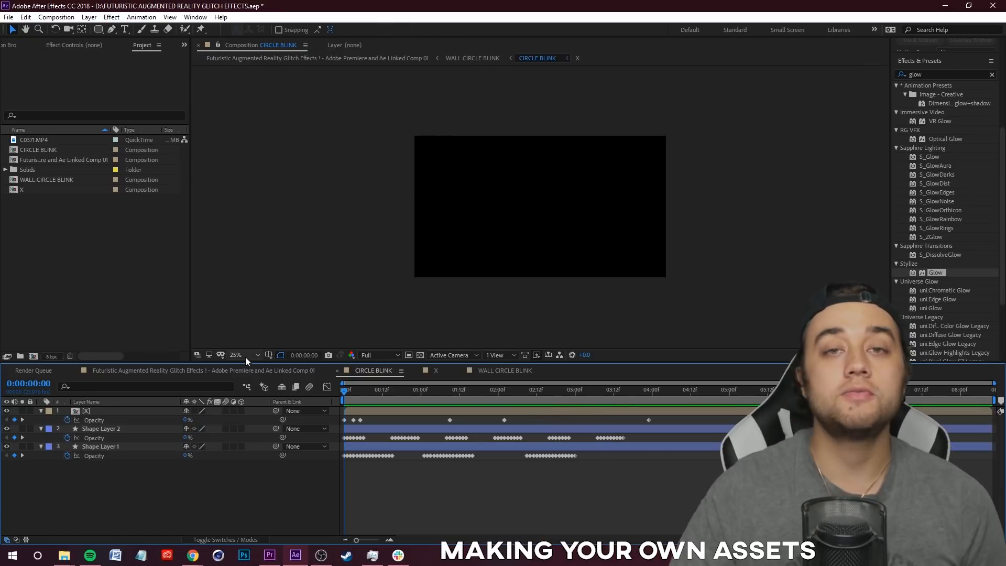
Step: Return to the main corridor composition and preview how the circle and wall overlays sit in the camera-tracked footage
click(181, 371)
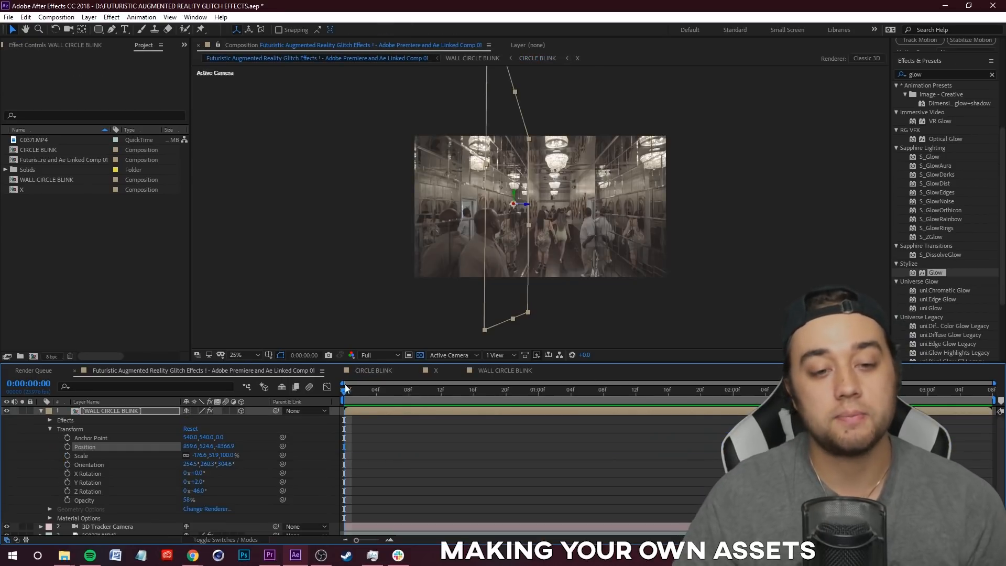
drag(348, 396, 441, 388)
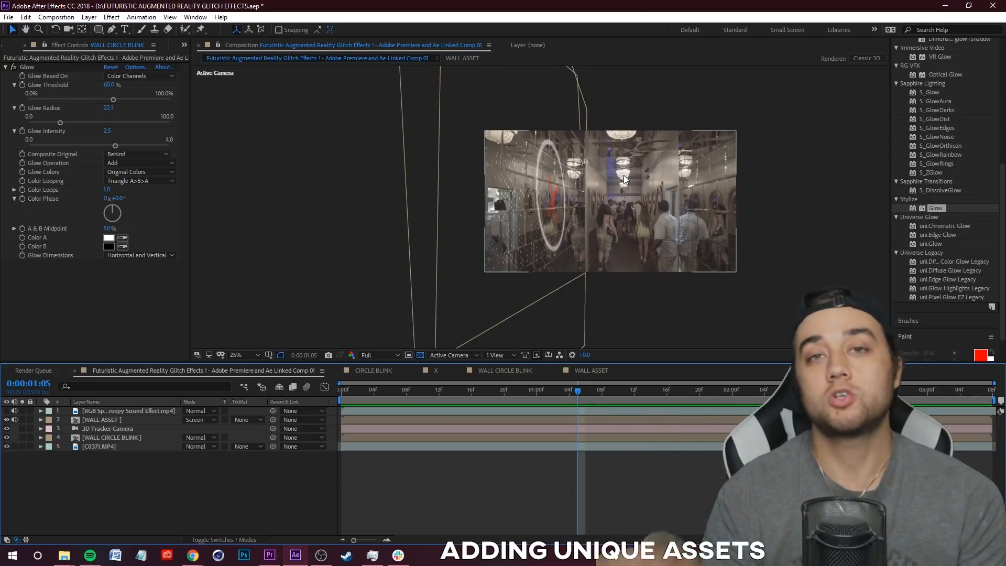
key(space)
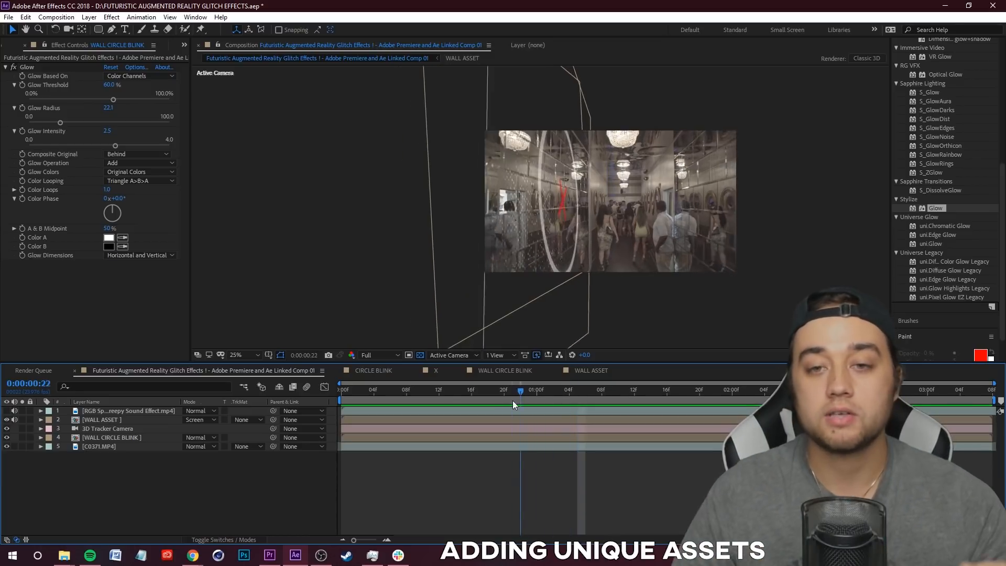
key(space)
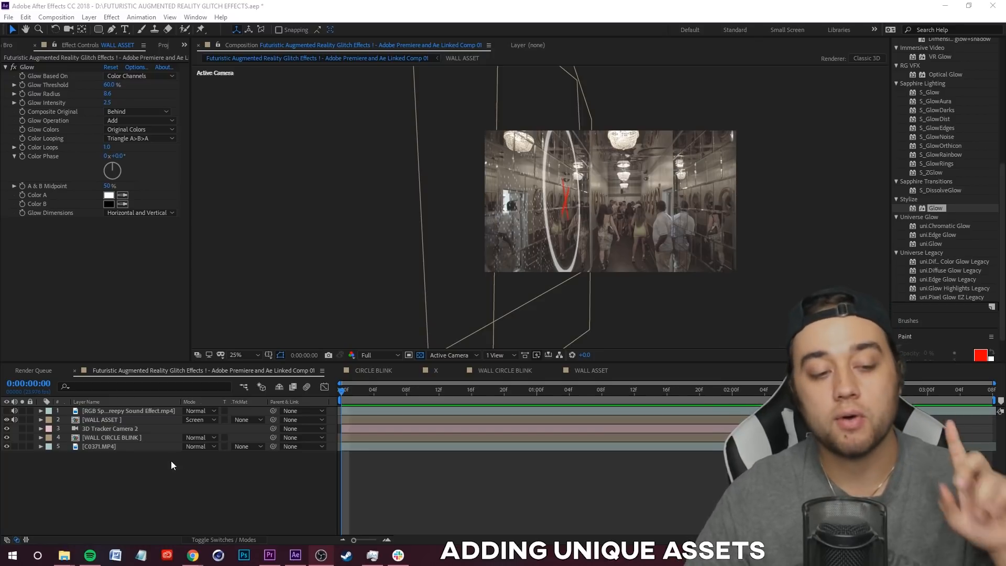
Step: Rename the C0371.MP4 layer as original footage
click(119, 446)
right_click(115, 447)
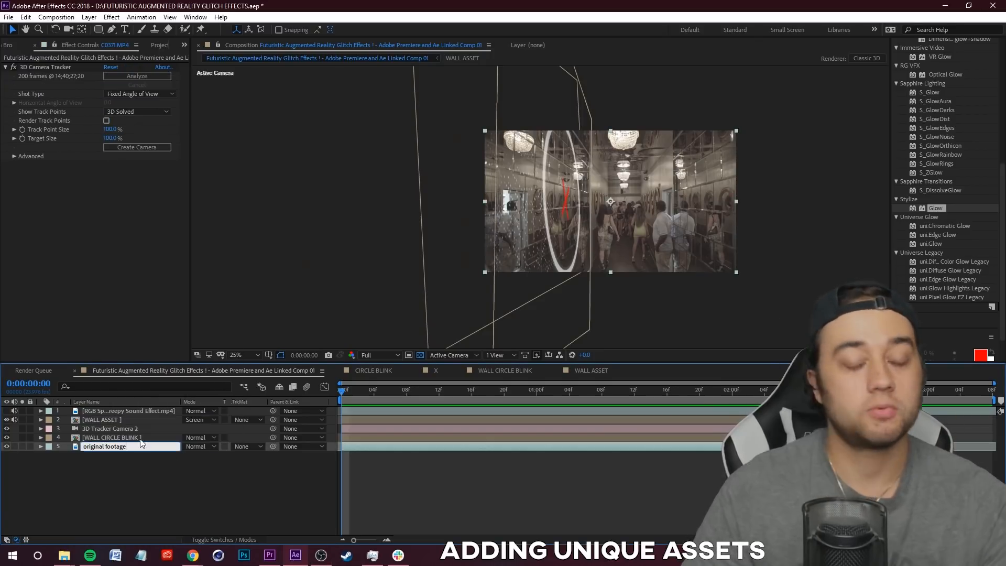
click(167, 483)
click(178, 448)
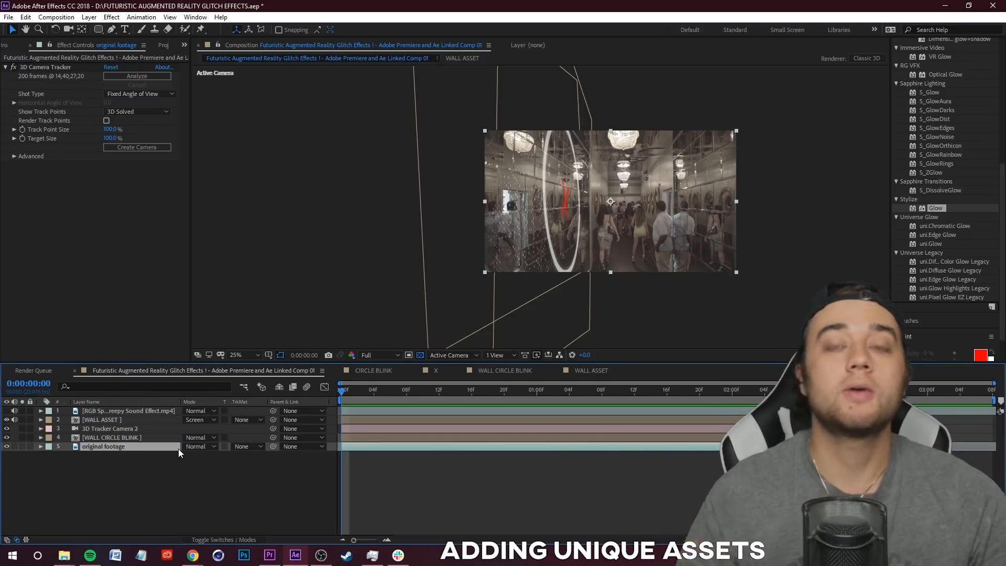
Step: Display the 3D Camera Tracker's track points on the original footage, and preview the corridor with the right wall asset
click(50, 68)
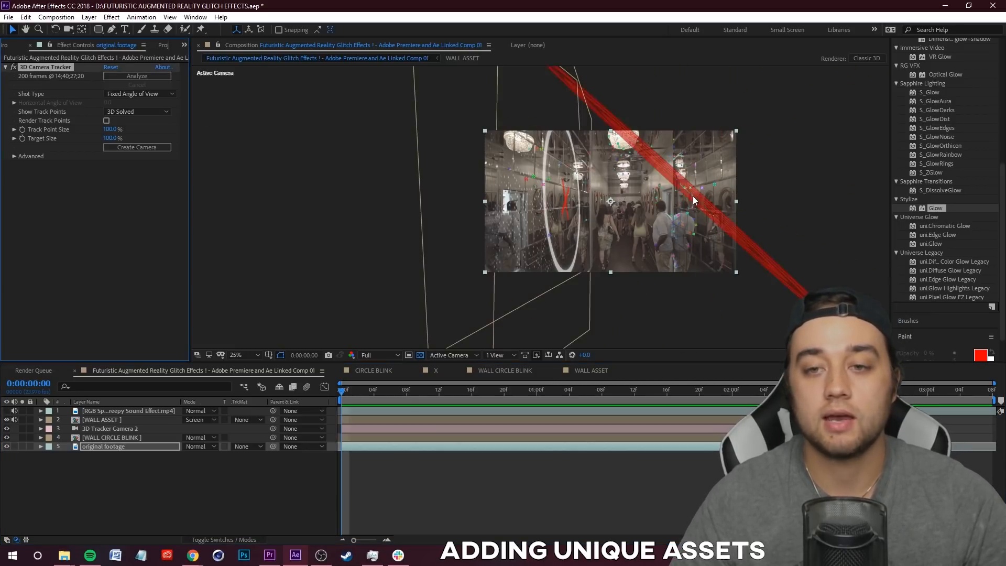
drag(346, 393, 465, 390)
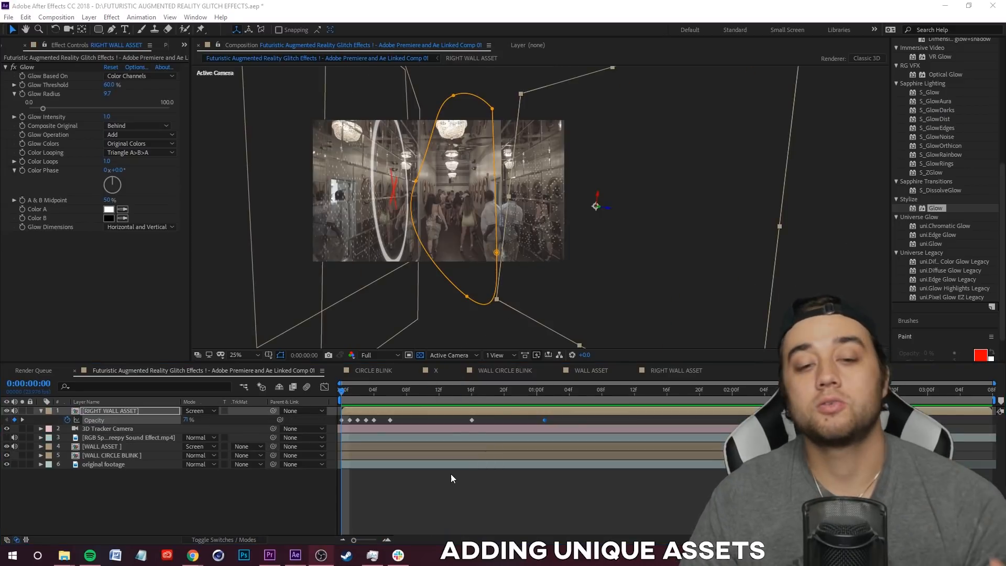
click(452, 485)
key(space)
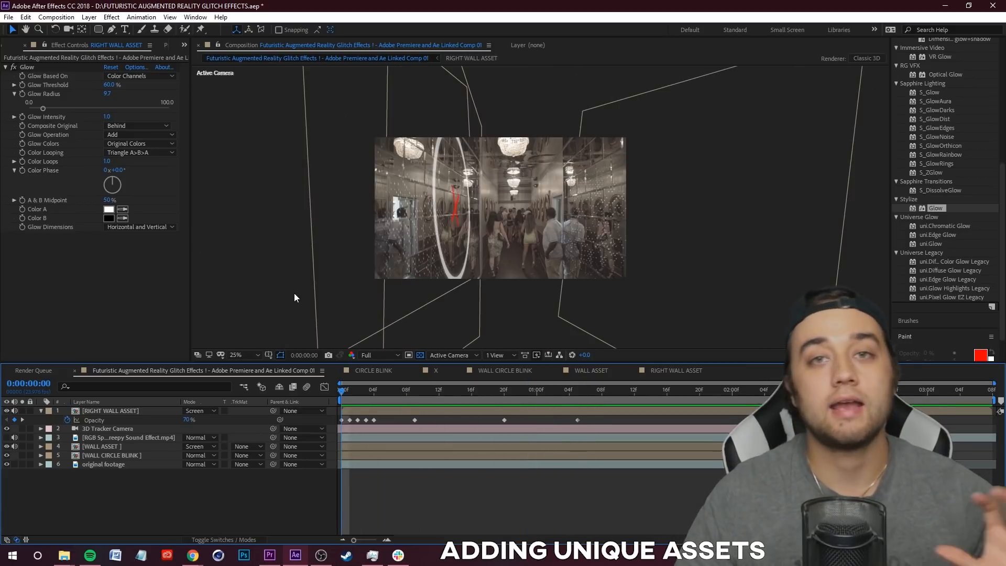
right_click(214, 511)
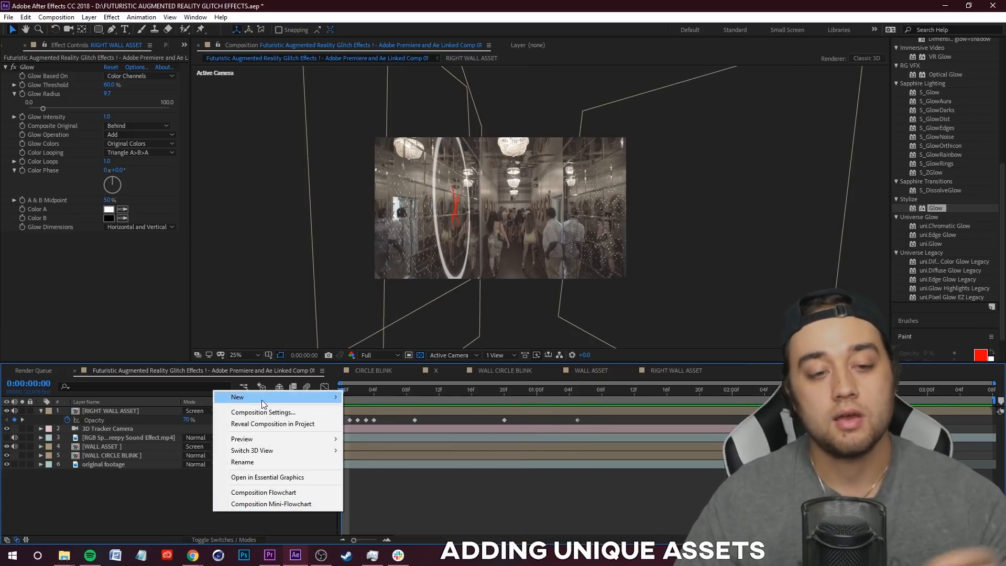
mouse_move(265, 401)
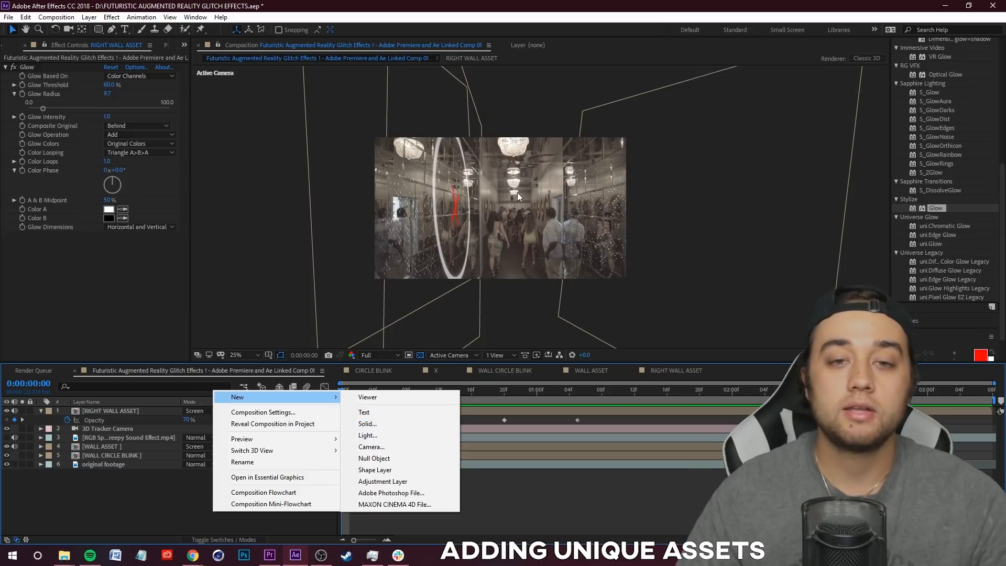
click(112, 430)
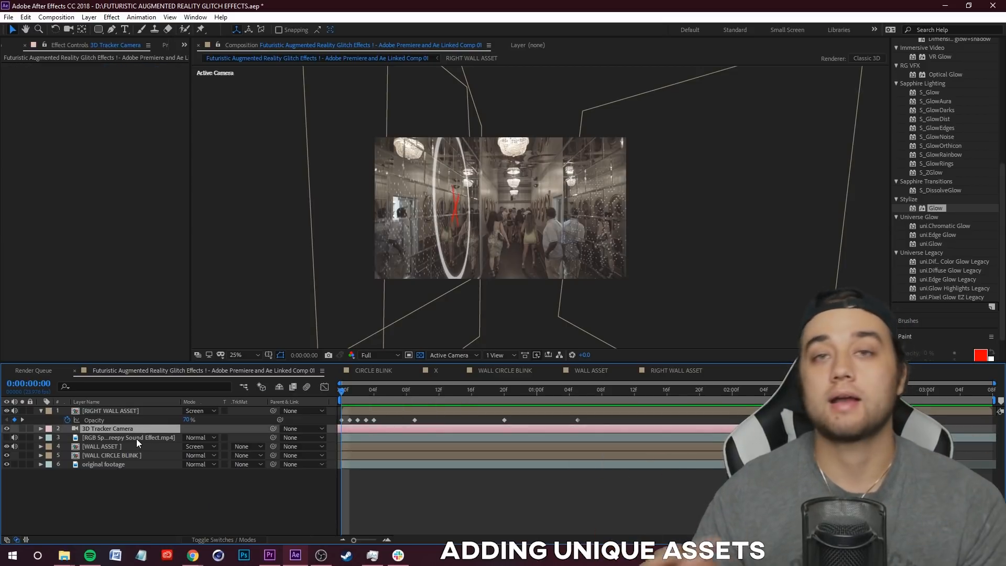
Step: Create a 1920 x 1080 px solid named 3d in the corridor composition
right_click(168, 515)
mouse_move(209, 400)
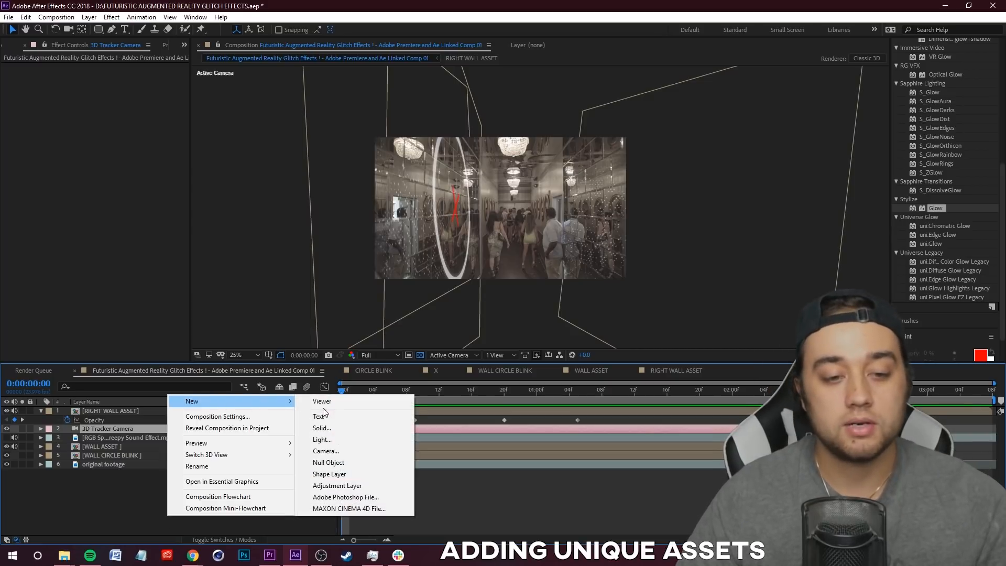
click(332, 428)
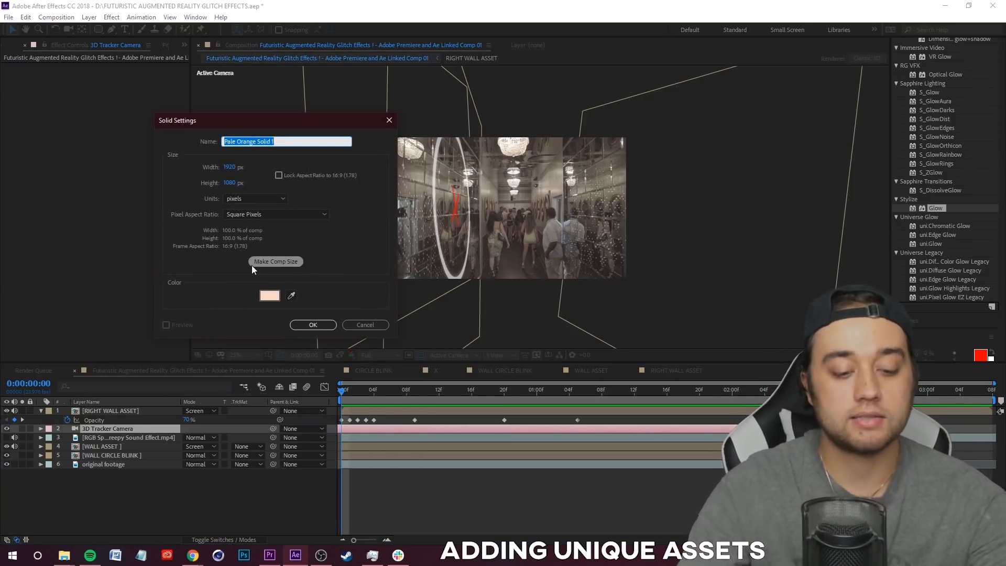
text(3d)
key(Return)
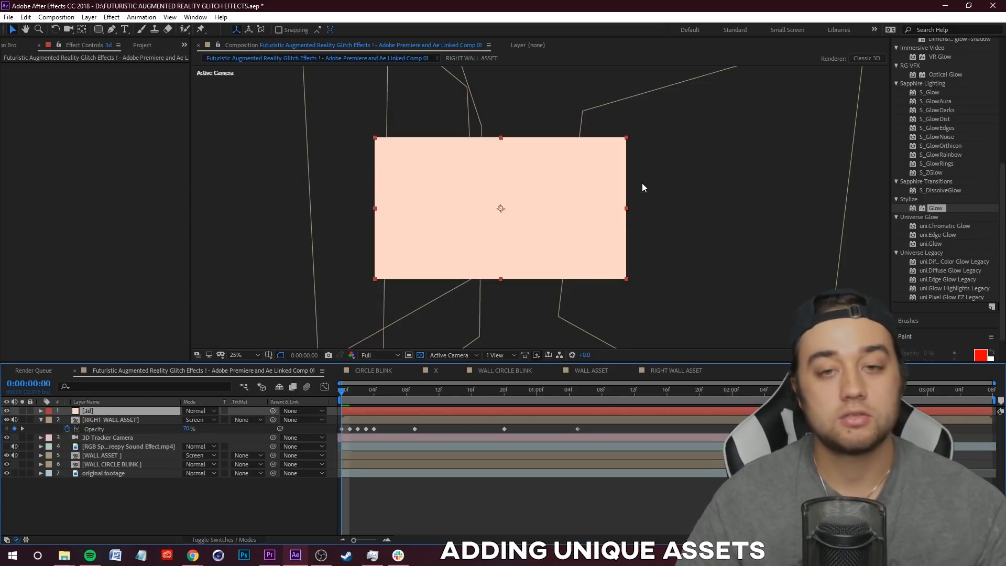
Step: Find the Video Copilot Element effect and apply it to the 3d solid
scroll(935, 156, up, 4)
drag(928, 205, 838, 200)
text(element)
drag(931, 255, 132, 413)
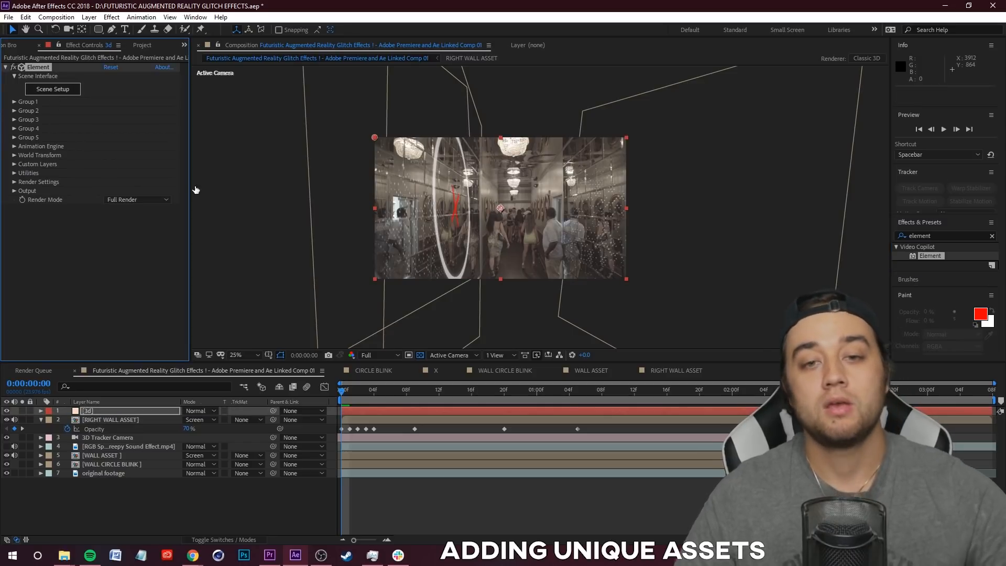
Step: In Element's scene setup, add the radio_active_button model from the V1_Models Icons folder and accept the scene
click(53, 89)
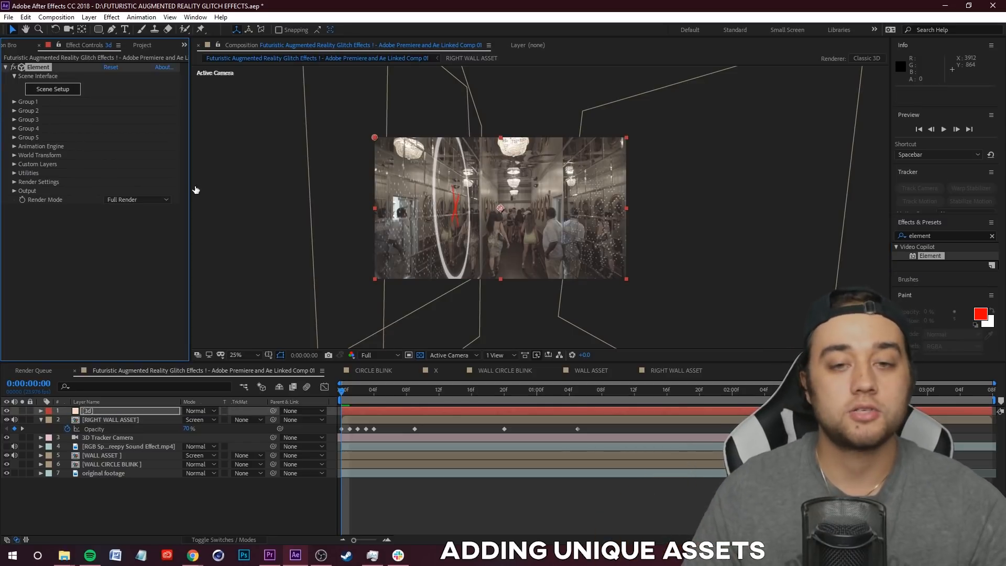
double_click(723, 101)
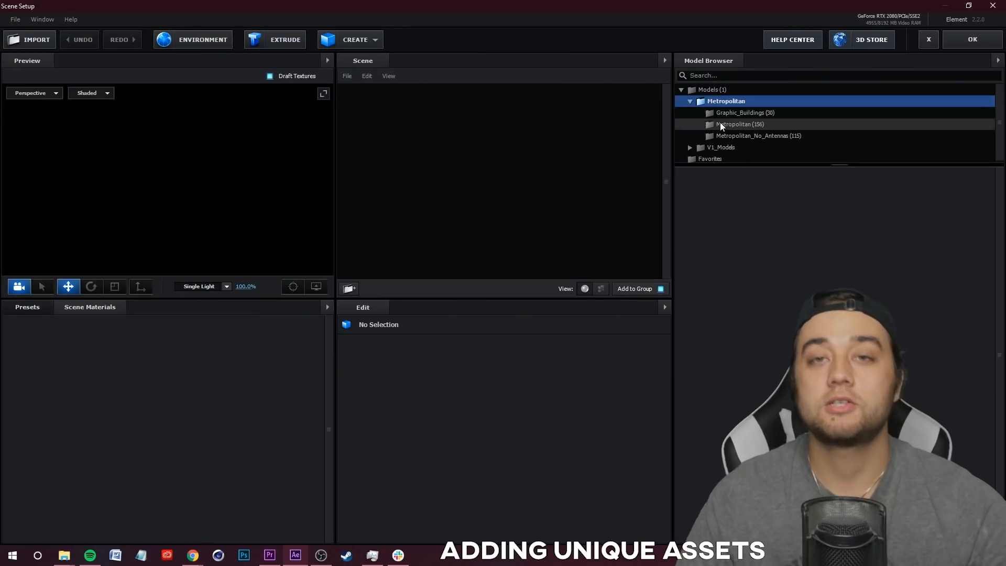
click(713, 137)
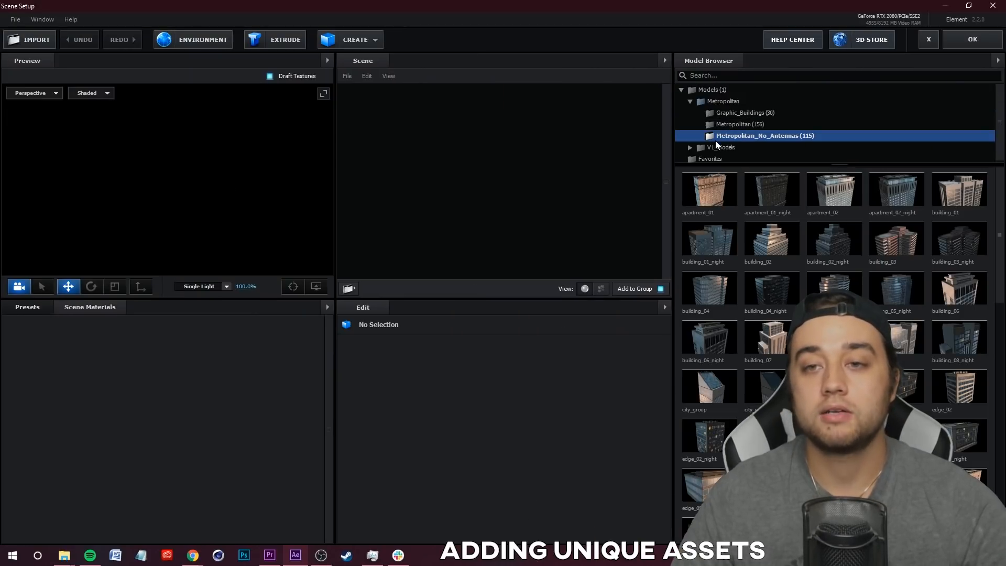
double_click(722, 148)
click(736, 125)
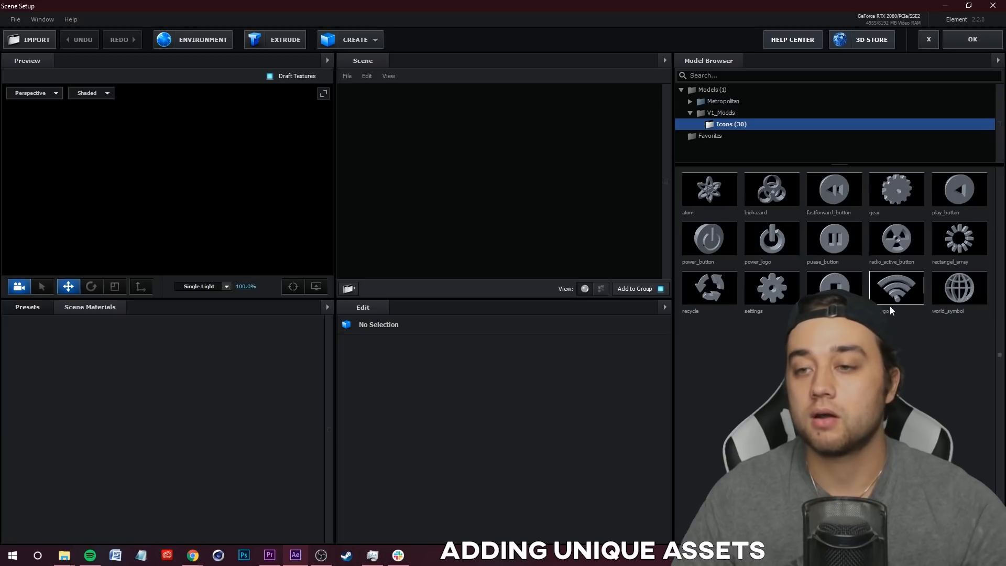
double_click(896, 238)
mouse_move(250, 200)
mouse_down()
mouse_move(152, 169)
mouse_move(276, 189)
mouse_move(233, 191)
mouse_up()
click(969, 39)
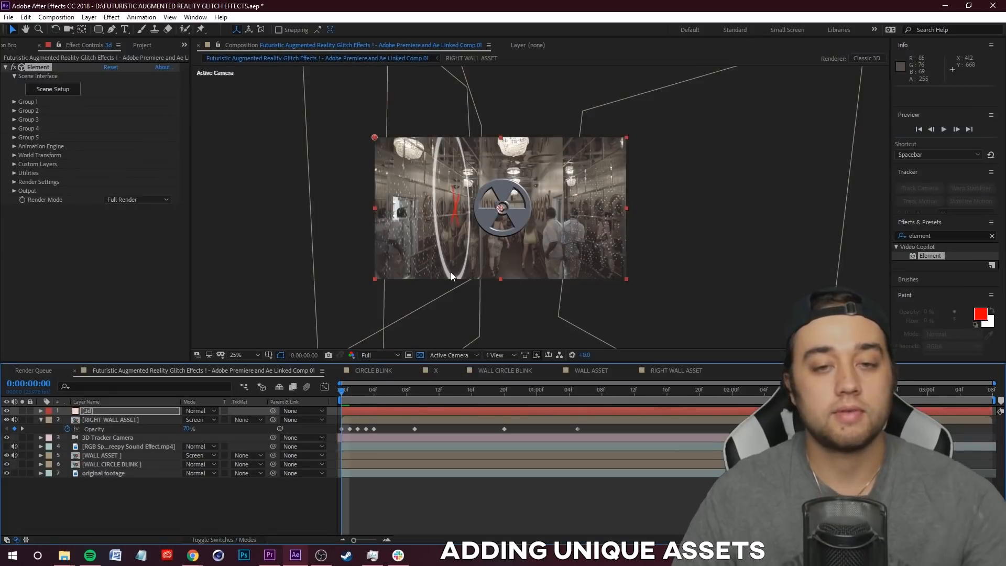
Step: Play the composition to examine the radioactive icon's animation and flicker in the corridor
key(space)
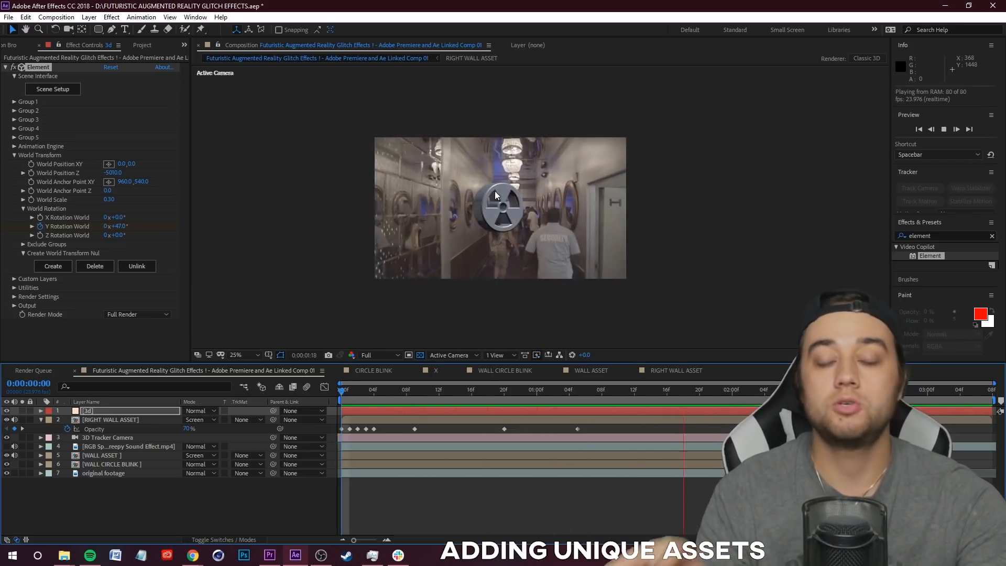
key(space)
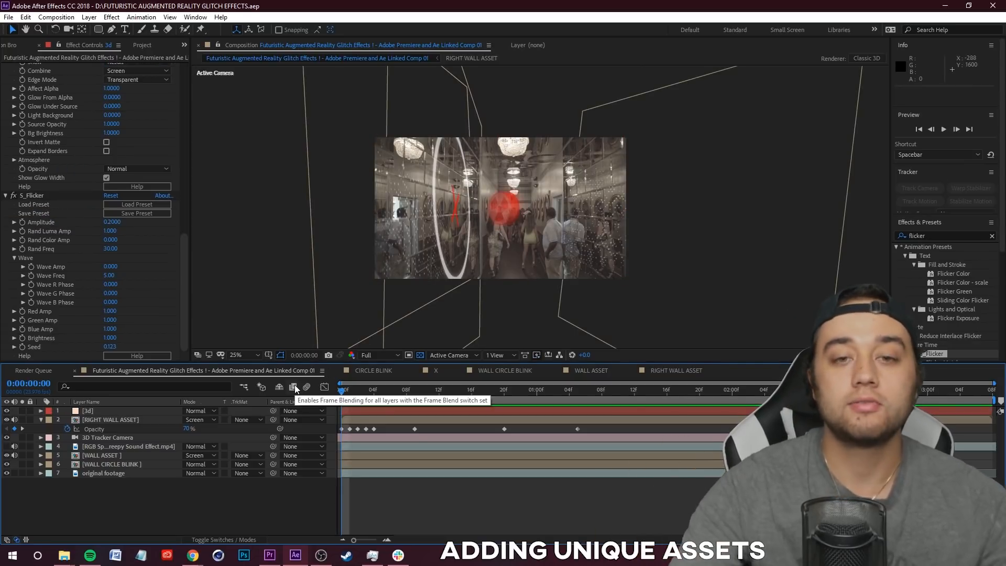
key(space)
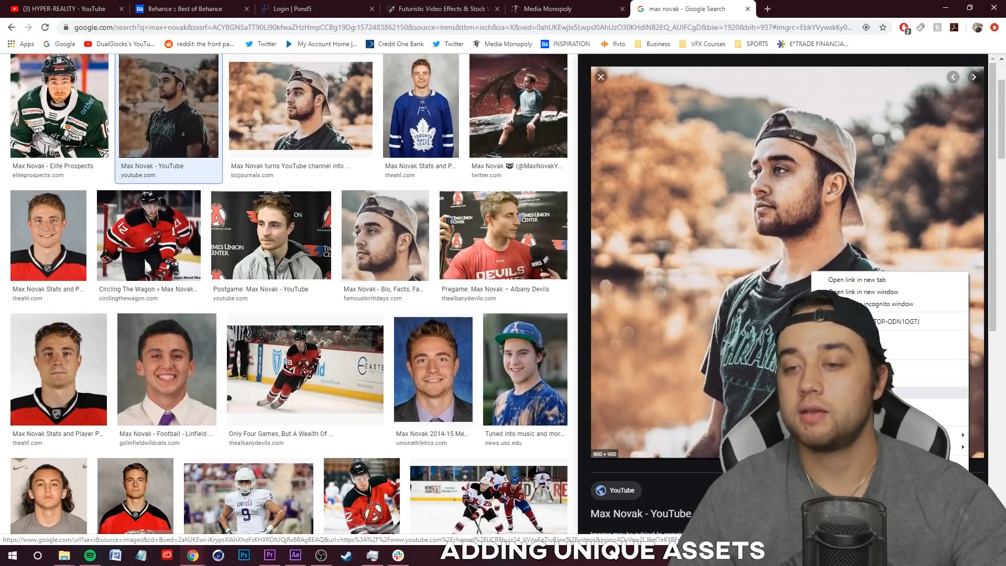
Step: Save the enlarged portrait from the browser's image results and add unnamed (1).jpg to the corridor composition as a layer
click(851, 381)
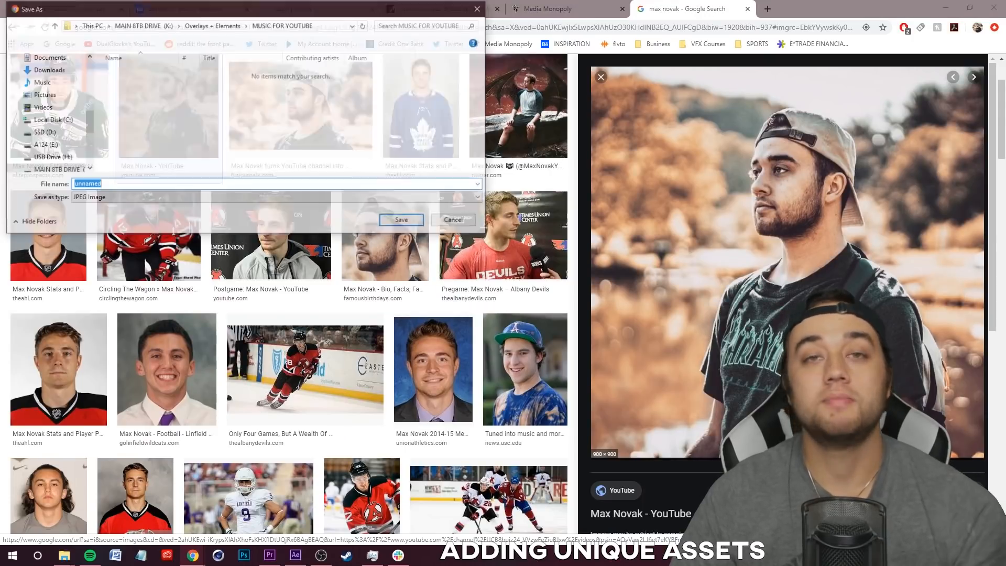
click(401, 222)
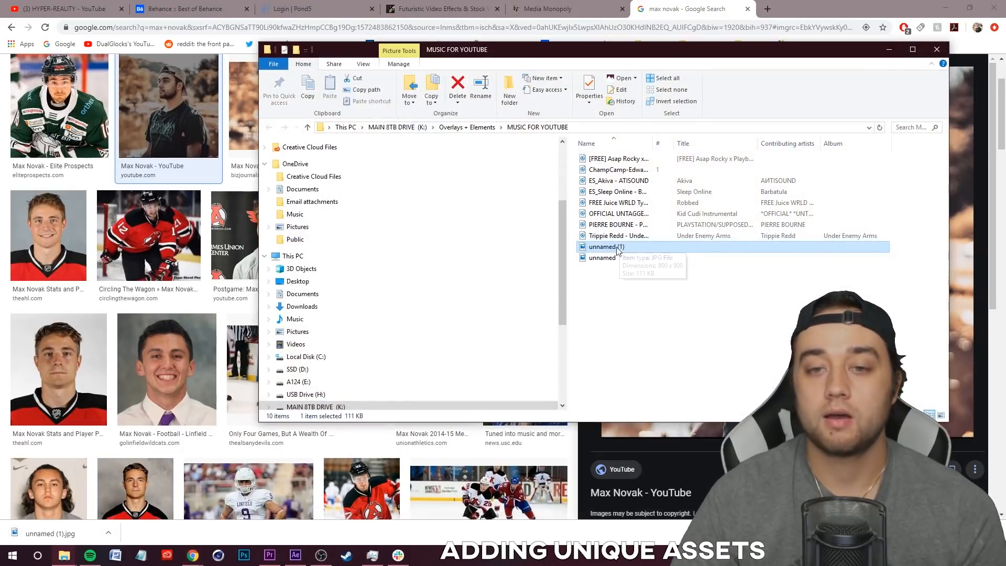
drag(611, 248, 199, 504)
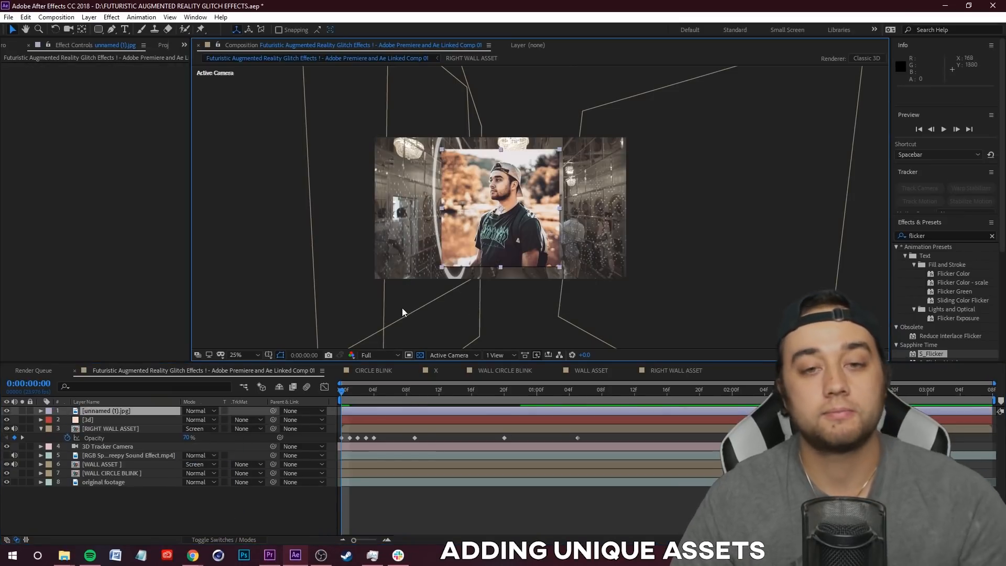
Step: Make the unnamed (1).jpg layer 3D, scale it to 45% and move it toward the corridor's upper right wall
drag(347, 394, 202, 419)
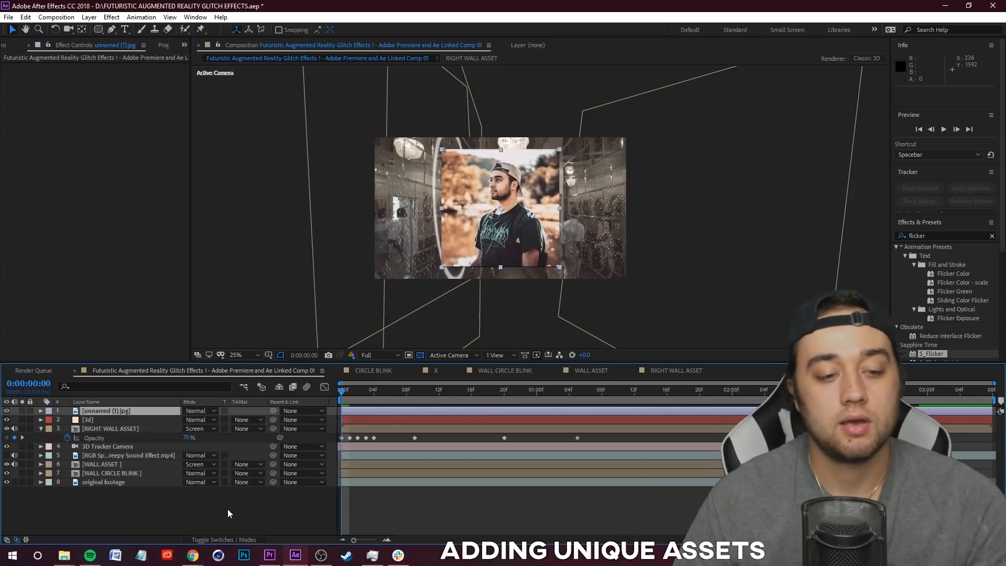
click(232, 539)
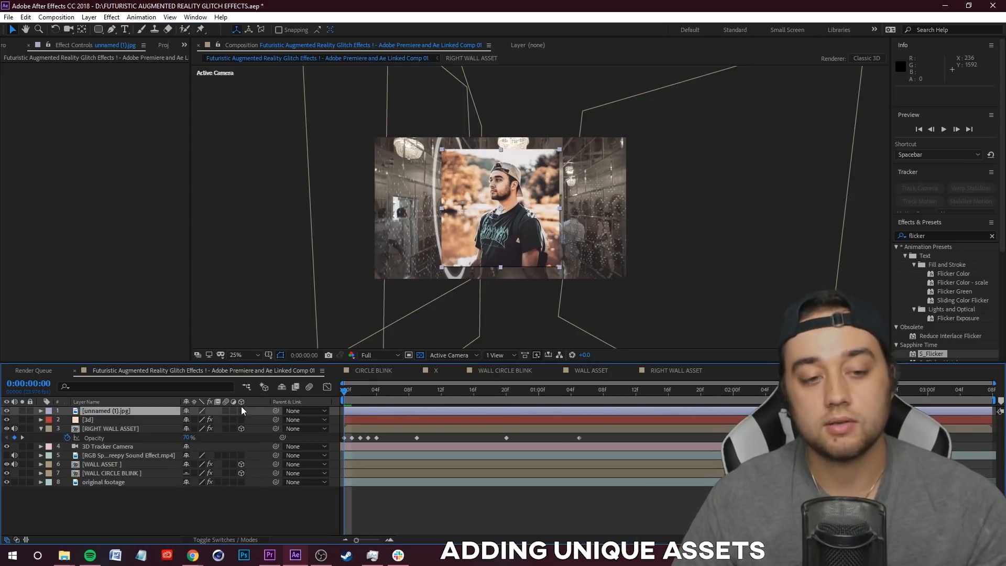
click(241, 410)
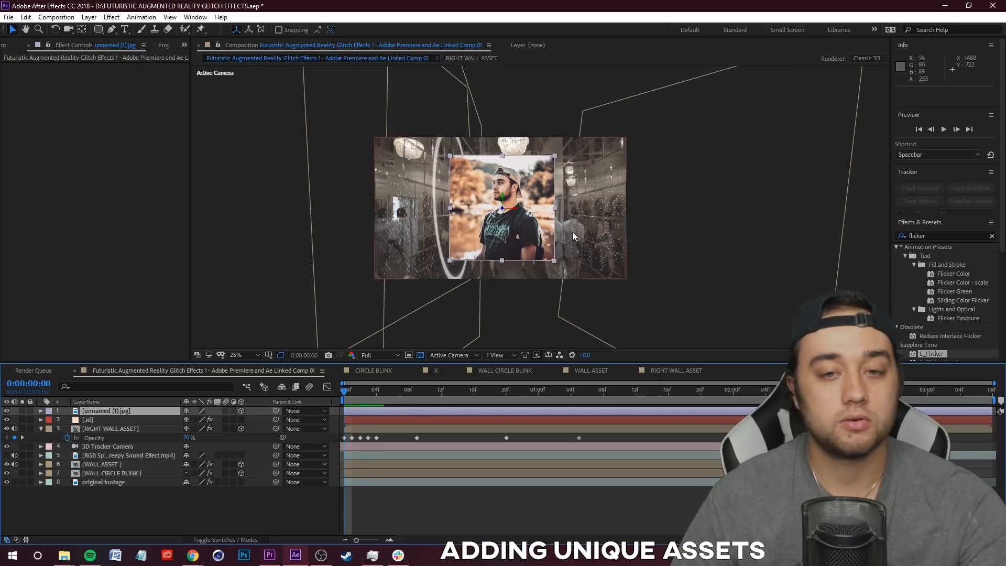
drag(503, 209, 2, 284)
Step: Play the composition repeatedly to examine how the 3D portrait image follows the tracked camera movement
key(space)
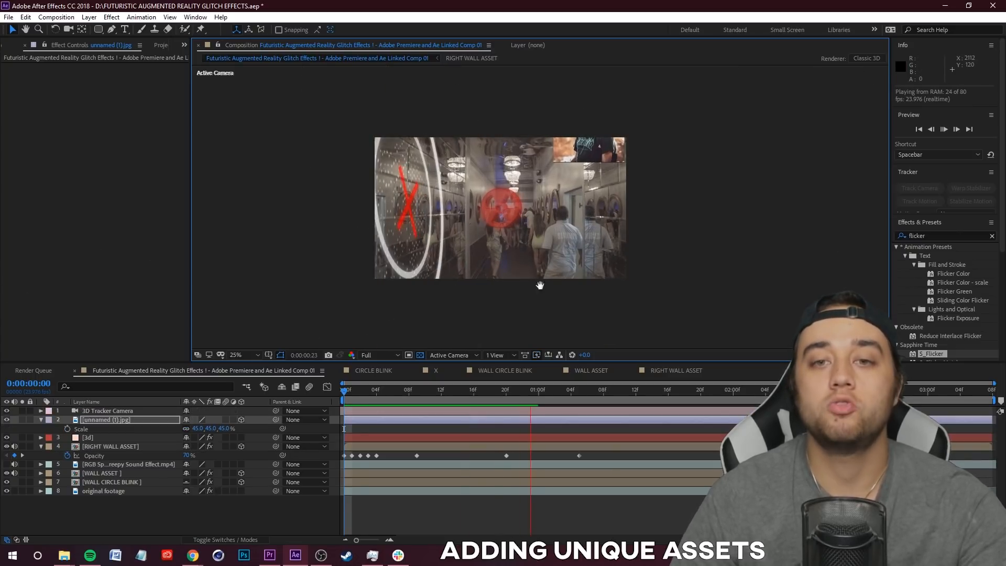
key(space)
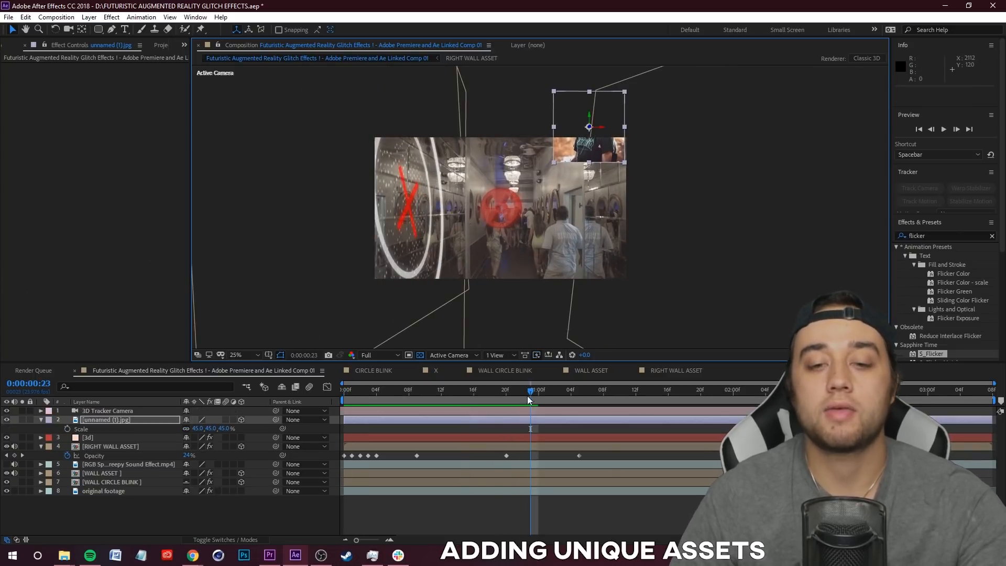
key(space)
key(space)
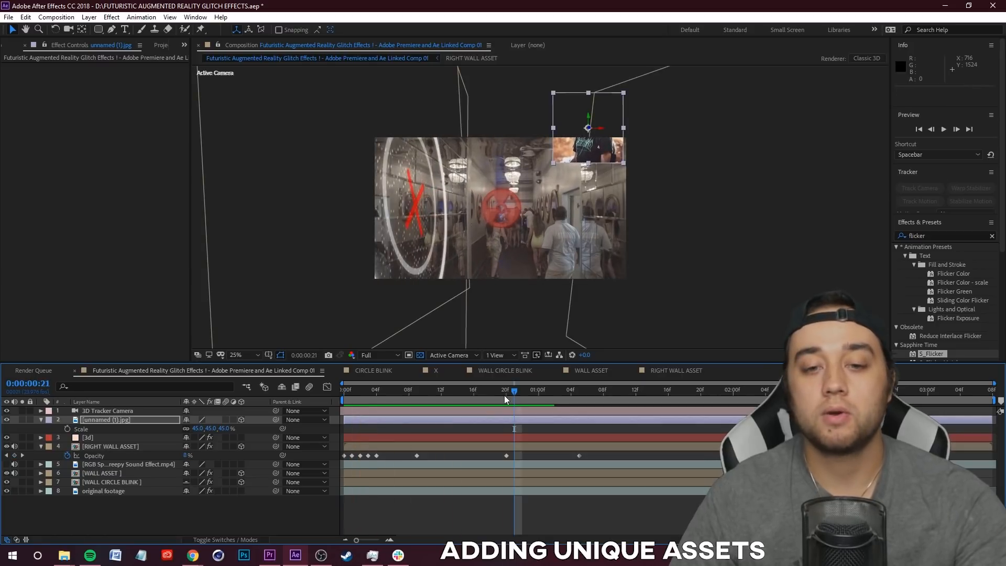
key(space)
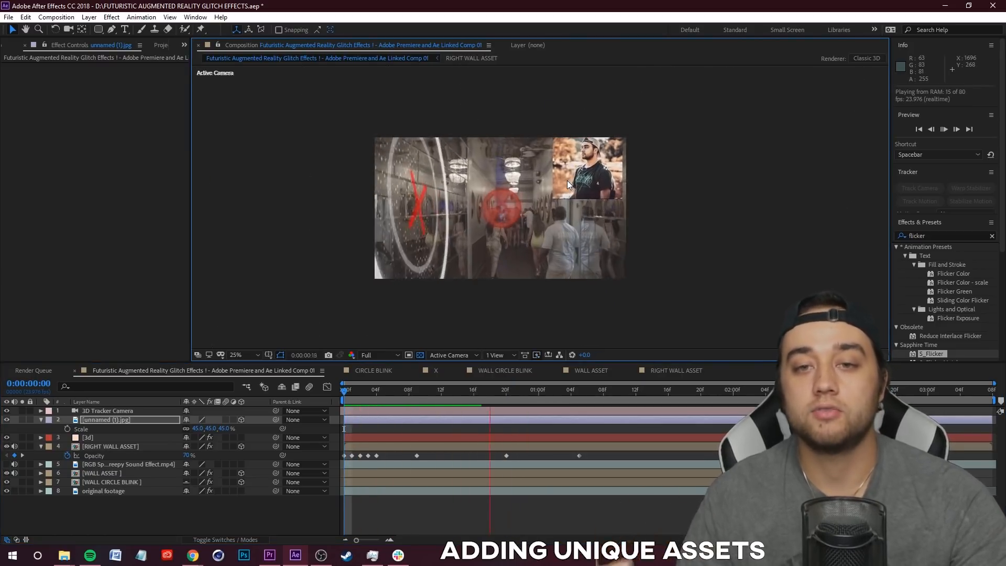
key(space)
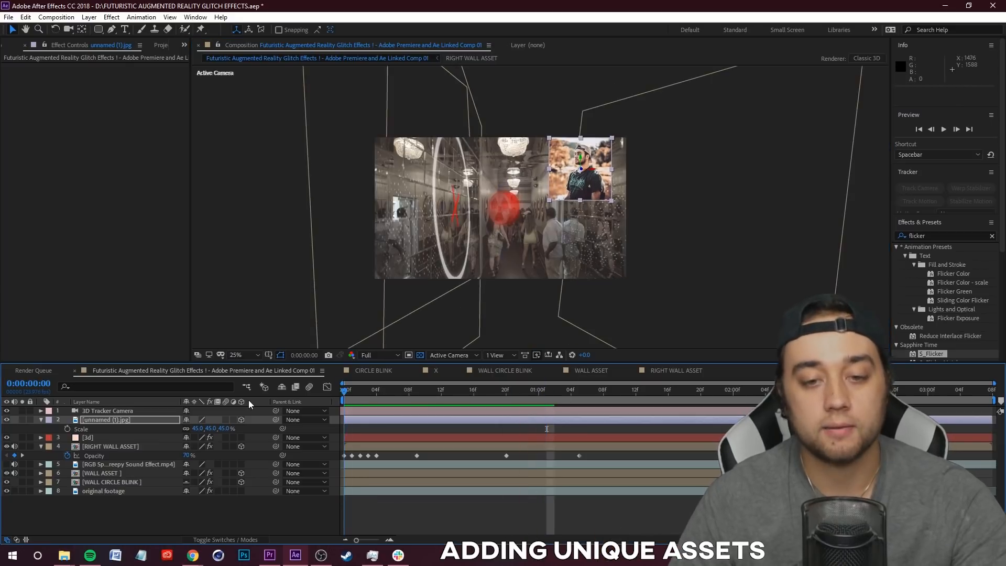
Step: Pre-compose the unnamed (1).jpg layer as me image and open that composition
right_click(98, 421)
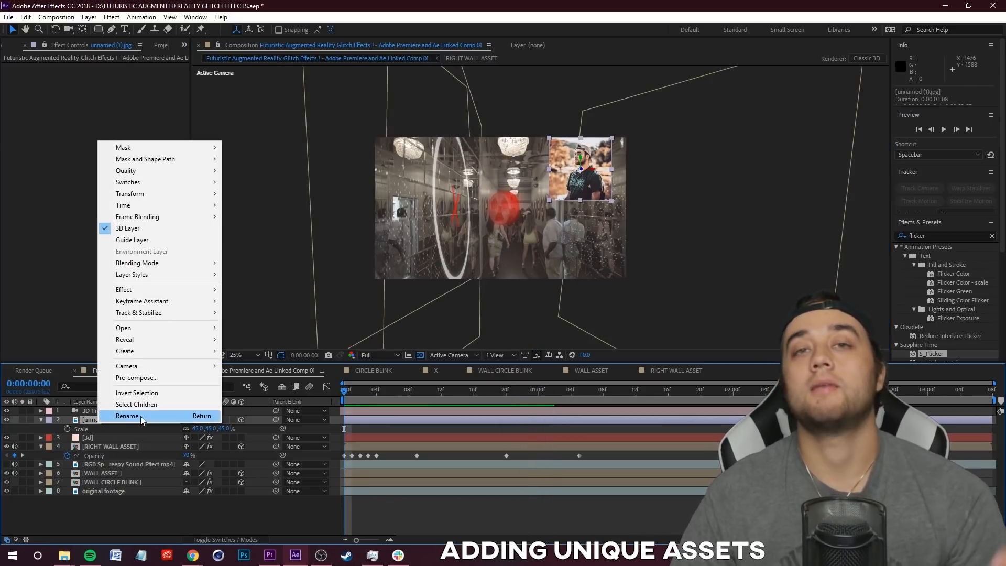
click(141, 378)
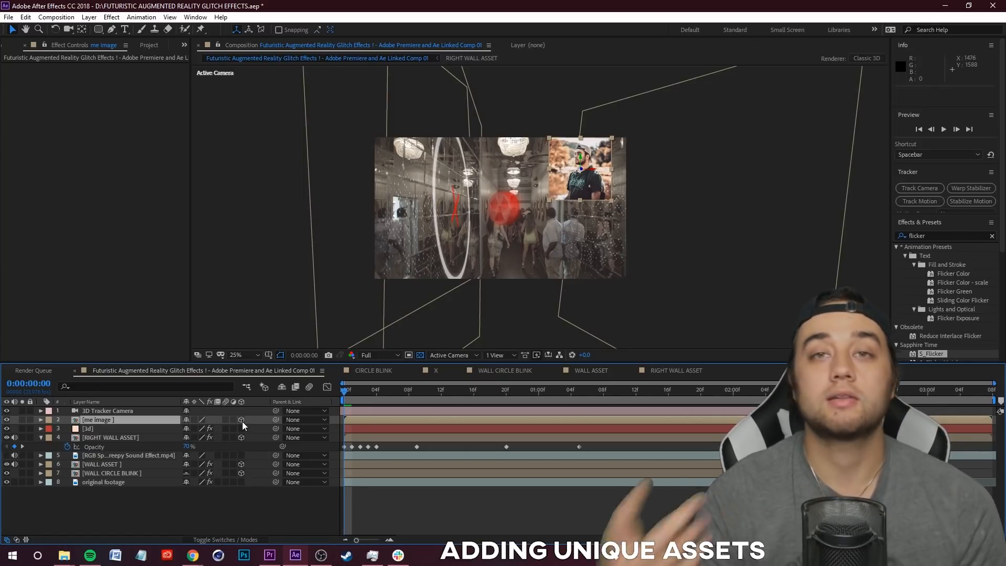
double_click(95, 420)
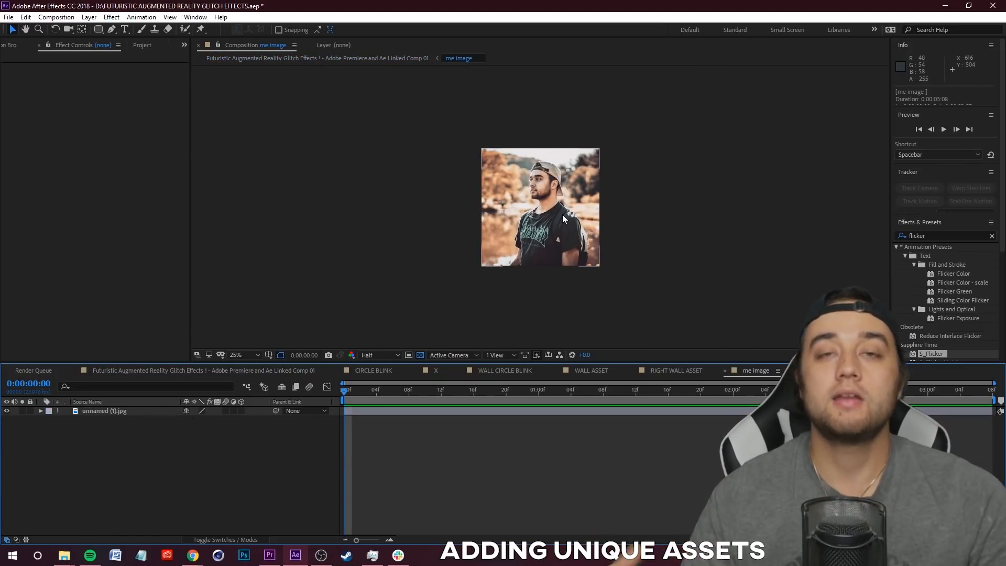
Step: Cut the man out of the unnamed (1).jpg background with a closed Pen tool mask traced around his outline
scroll(562, 215, up, 2)
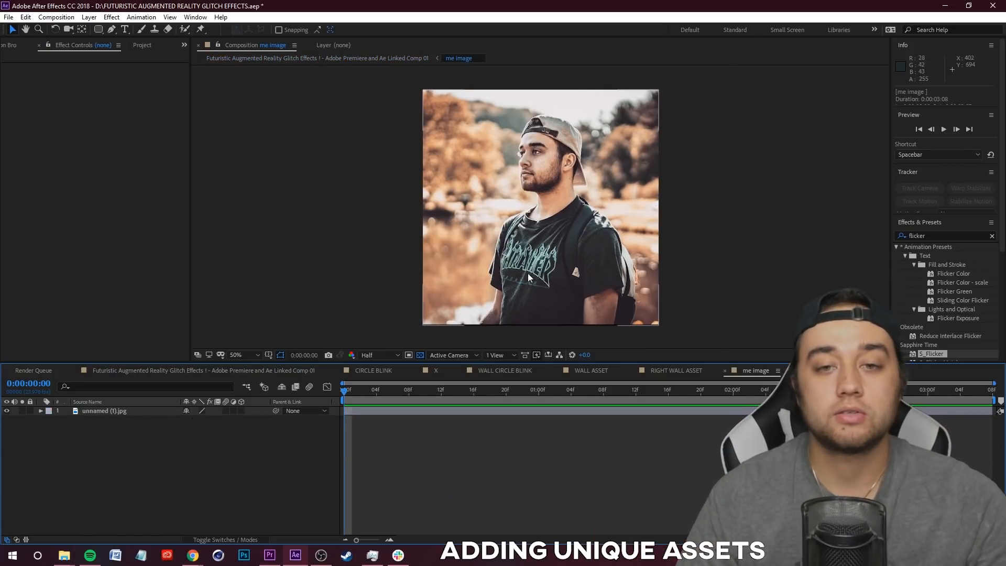
click(112, 30)
drag(534, 317, 538, 284)
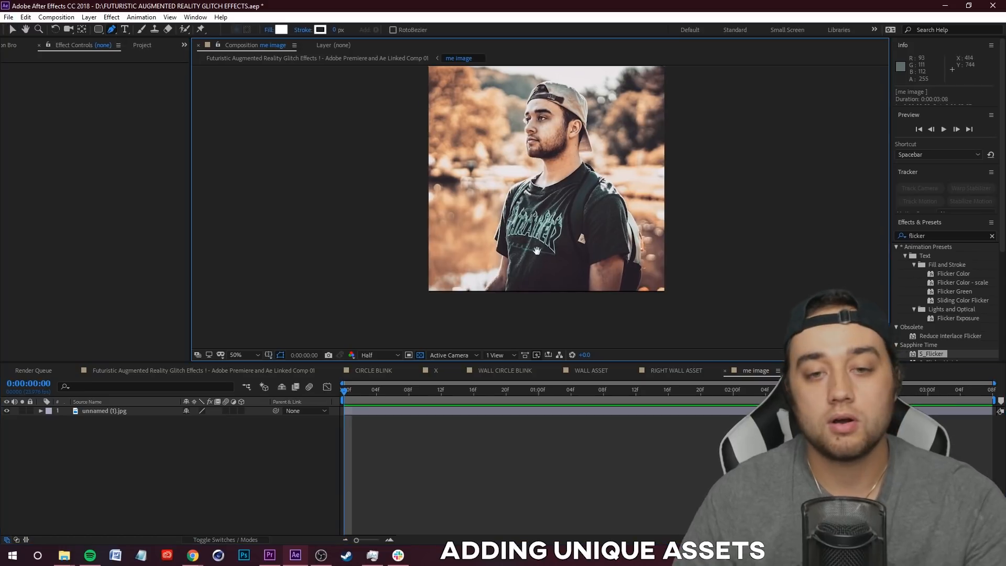
click(493, 300)
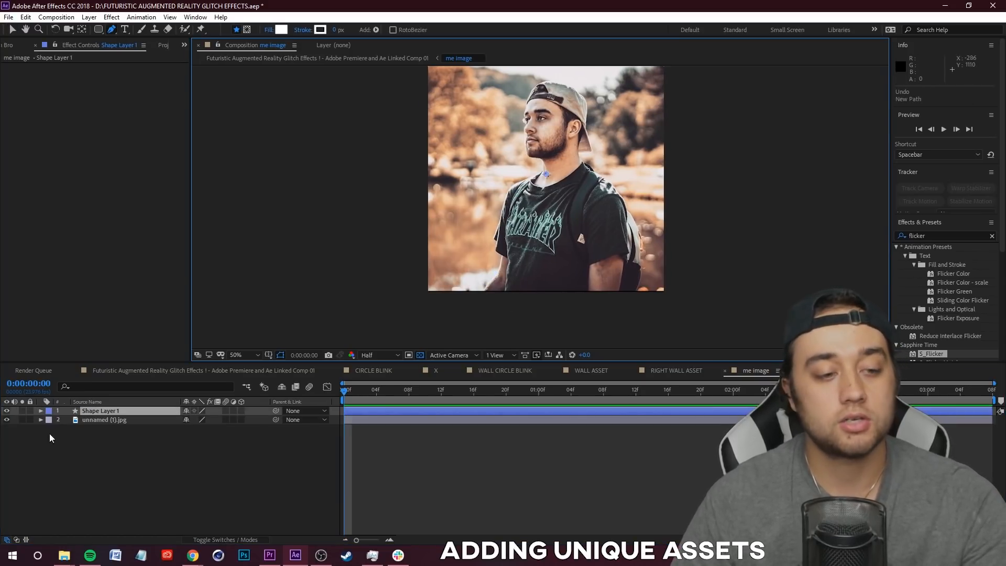
key(Delete)
click(93, 413)
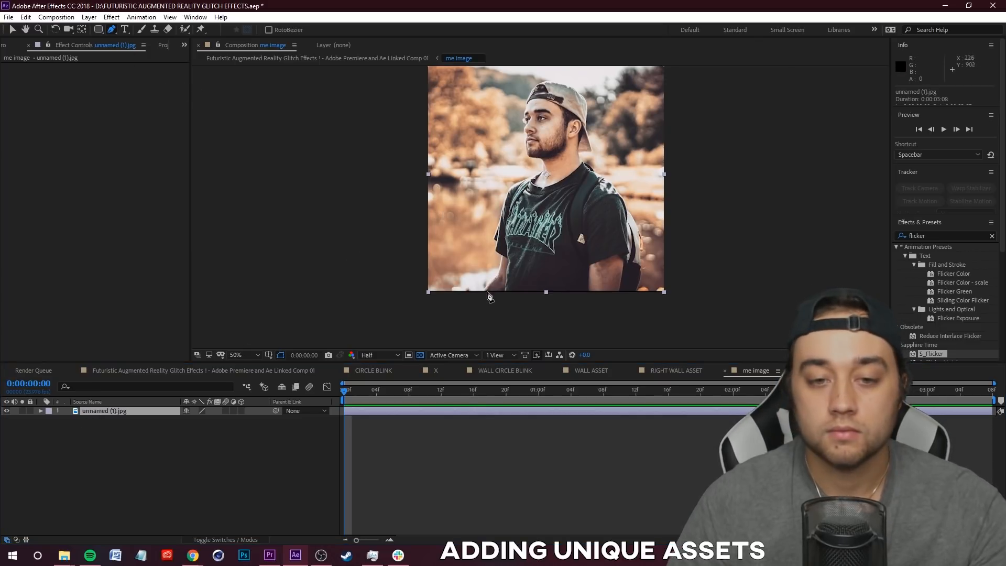
scroll(487, 298, up, 2)
click(466, 297)
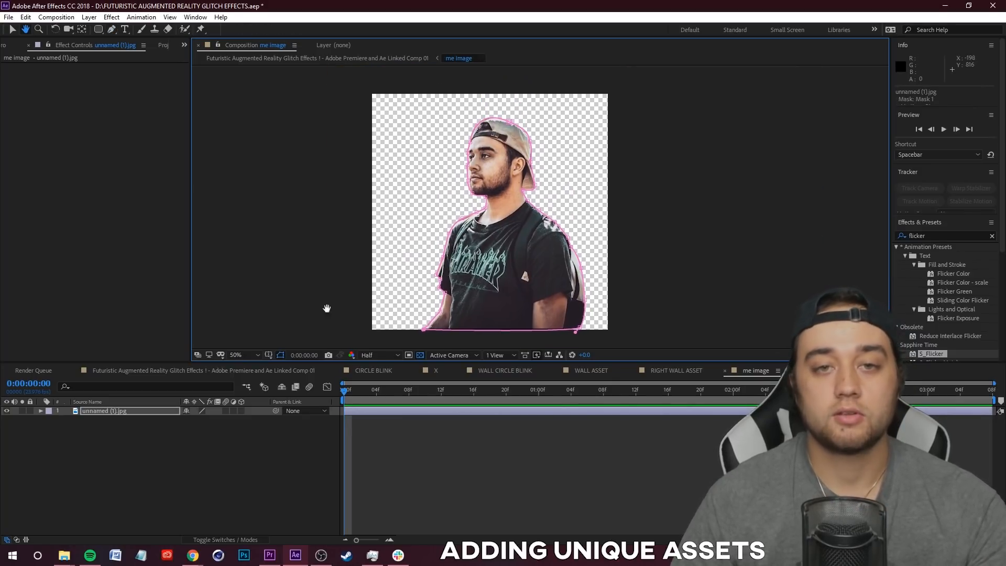
drag(326, 308, 329, 309)
click(431, 457)
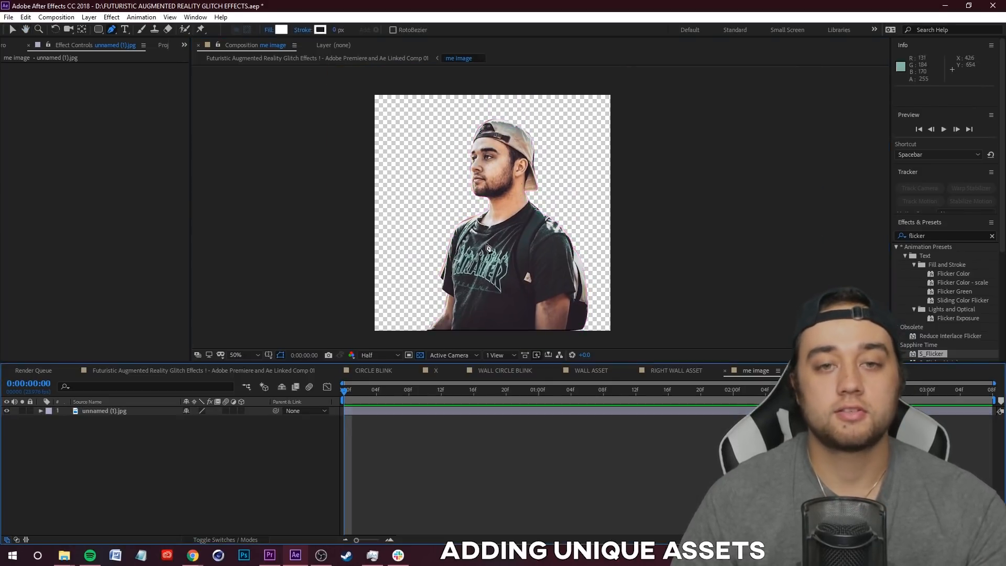
Step: Set the Mask Feather of Mask 1 on the unnamed (1).jpg layer to 2.0 pixels
click(128, 413)
key(m)
click(59, 419)
click(60, 419)
drag(206, 437, 210, 437)
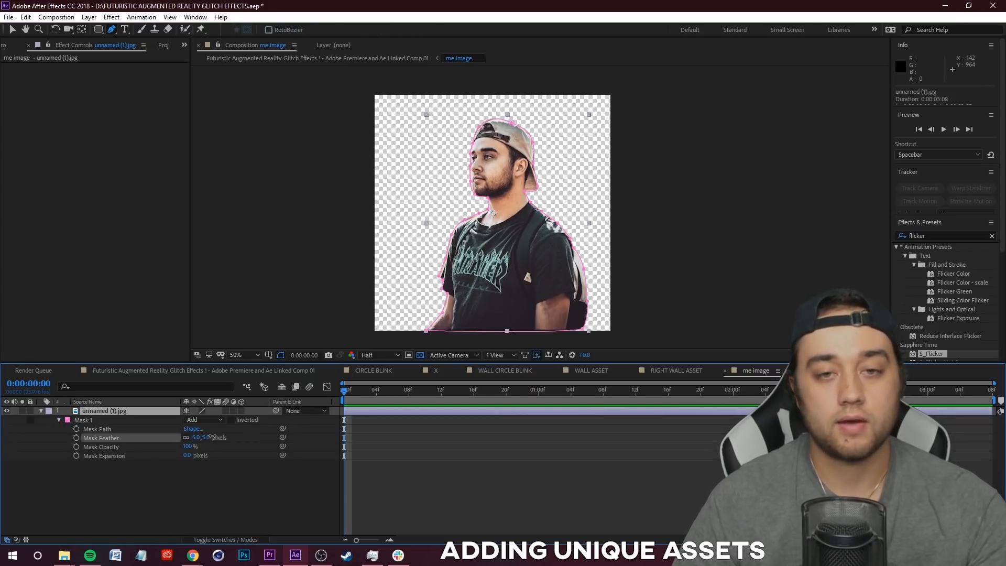
click(215, 489)
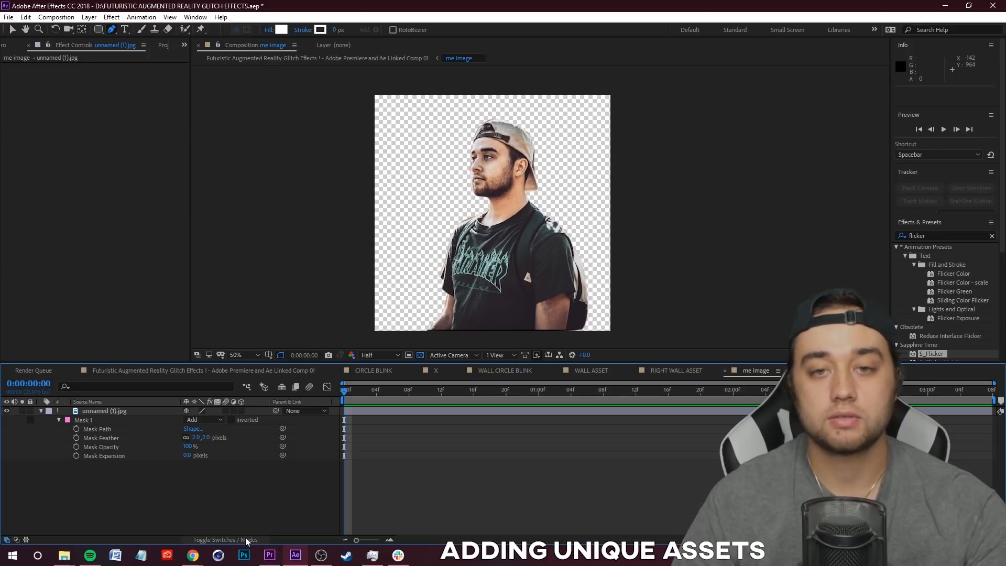
Step: Switch the transparency grid off and on repeatedly to examine the masked cutout's edges and background
click(416, 354)
click(415, 354)
click(414, 354)
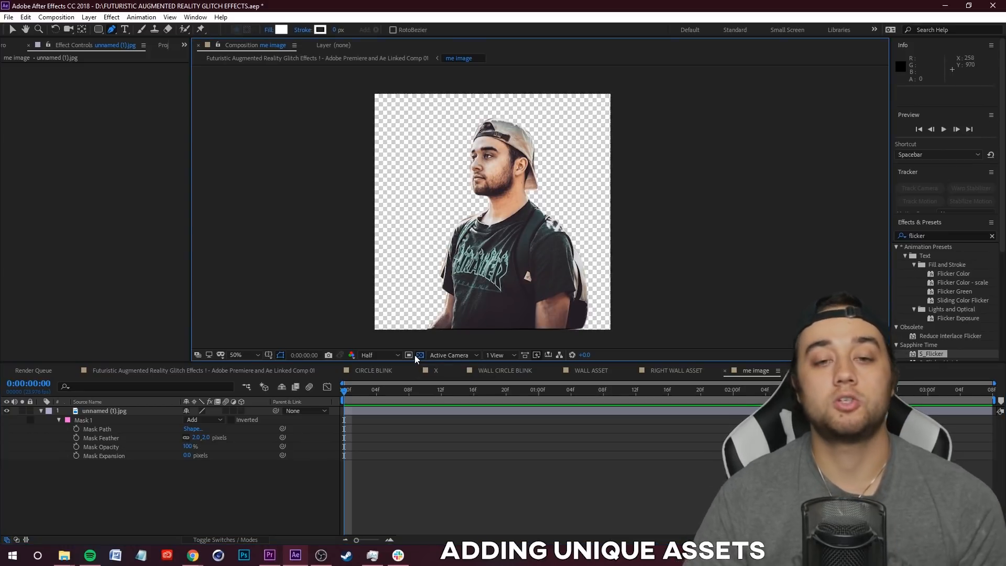
click(415, 354)
click(420, 357)
click(420, 355)
click(420, 354)
click(420, 355)
click(420, 354)
click(420, 355)
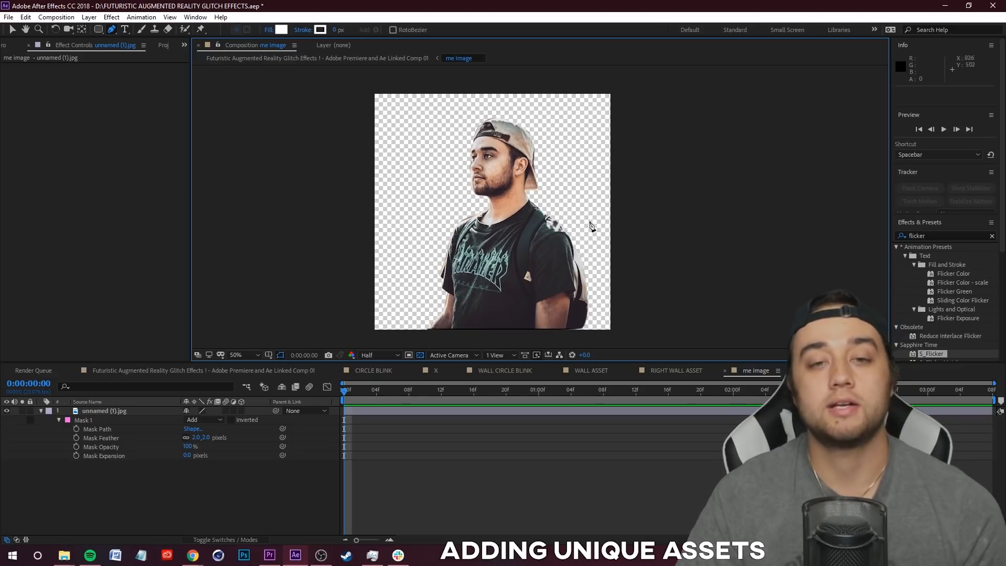
Step: Separate the Position property of the unnamed (1).jpg layer into individual dimensions
click(127, 414)
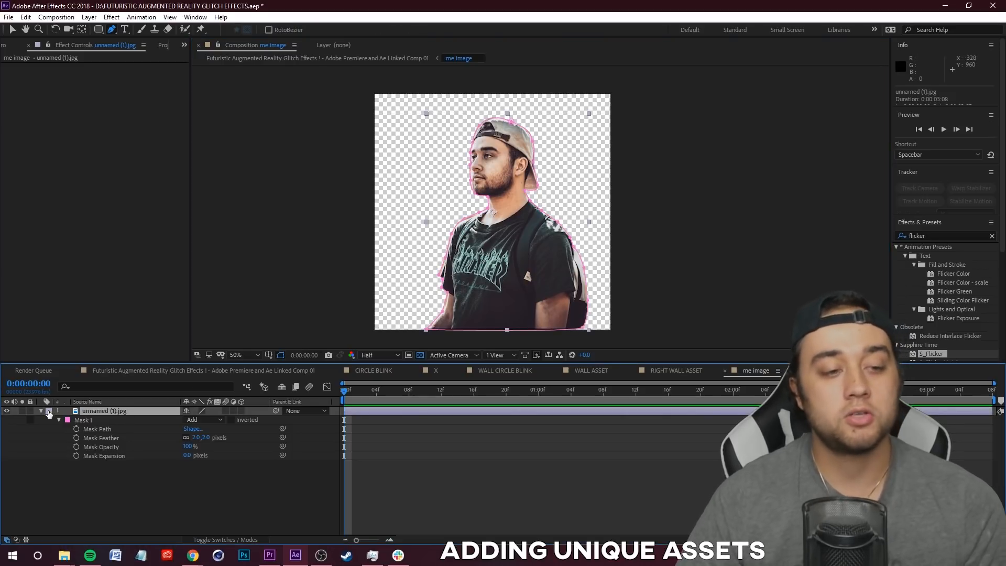
click(41, 411)
click(50, 412)
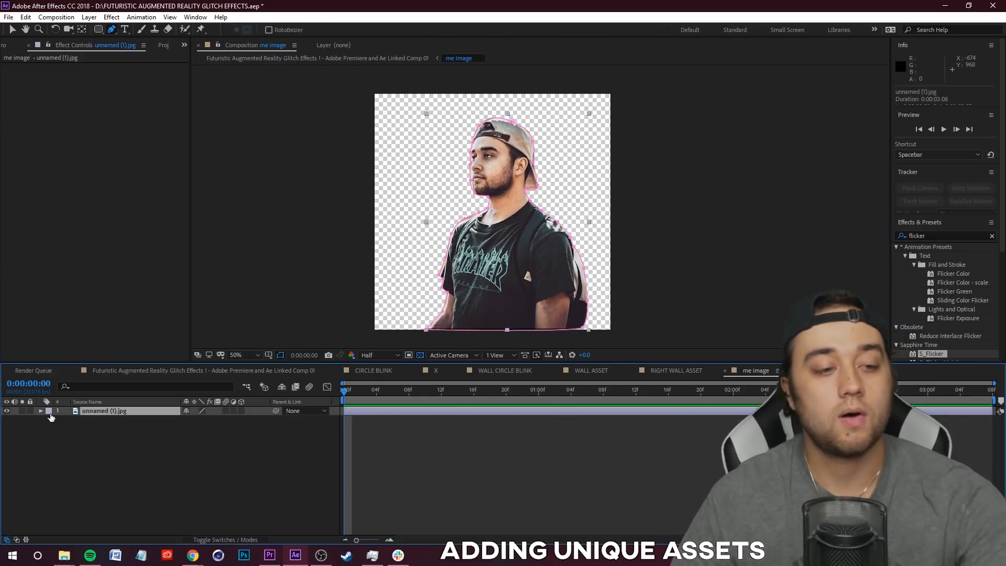
click(41, 411)
click(40, 411)
click(50, 420)
click(50, 429)
click(85, 446)
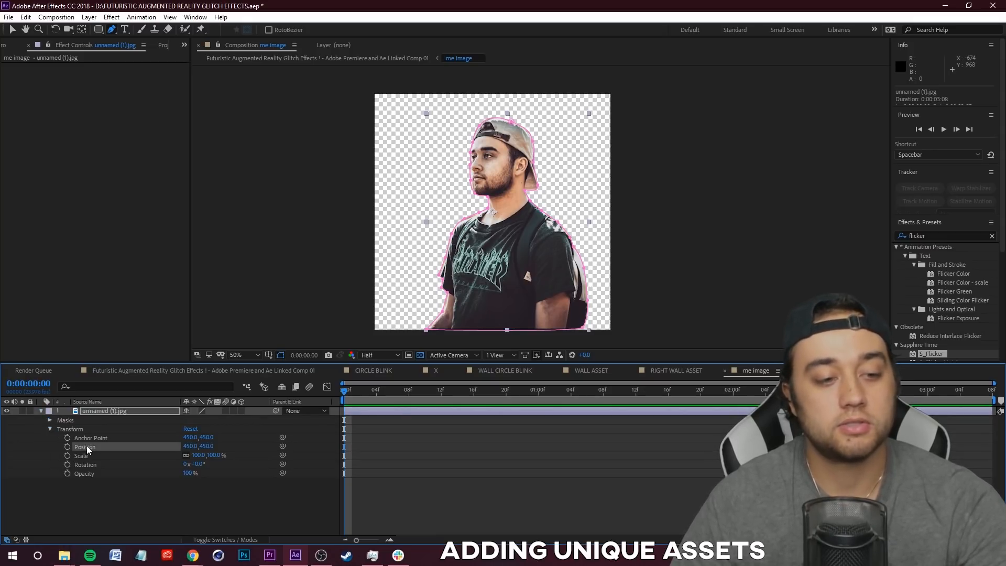
right_click(92, 447)
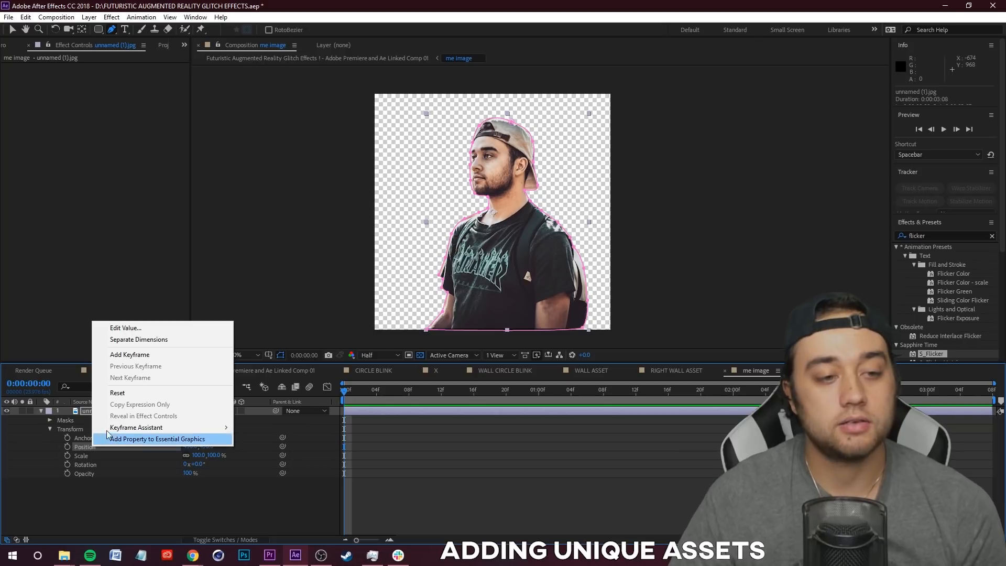
click(136, 340)
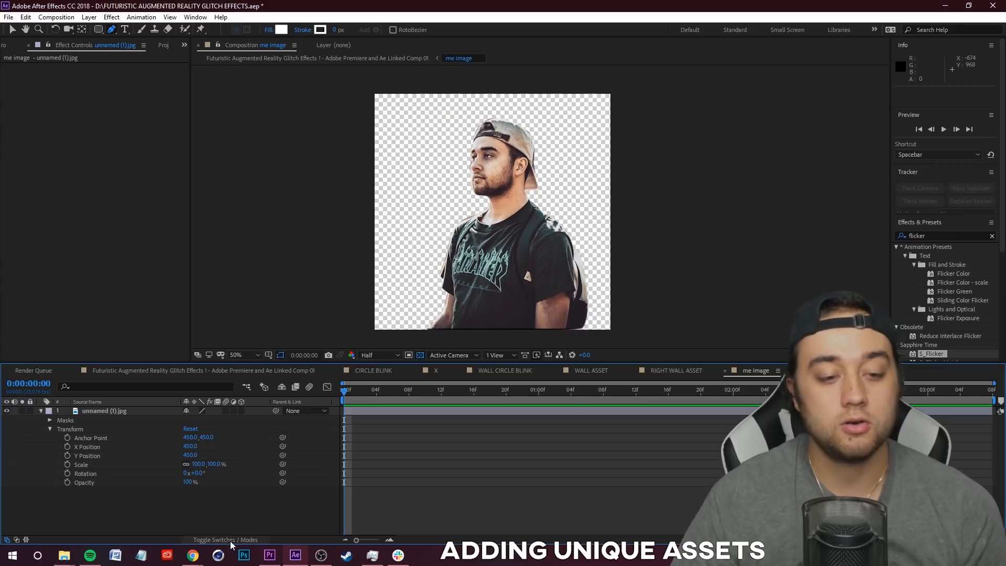
Step: Make the unnamed (1).jpg layer 3D and give its Z Position the expression index
click(240, 410)
click(89, 464)
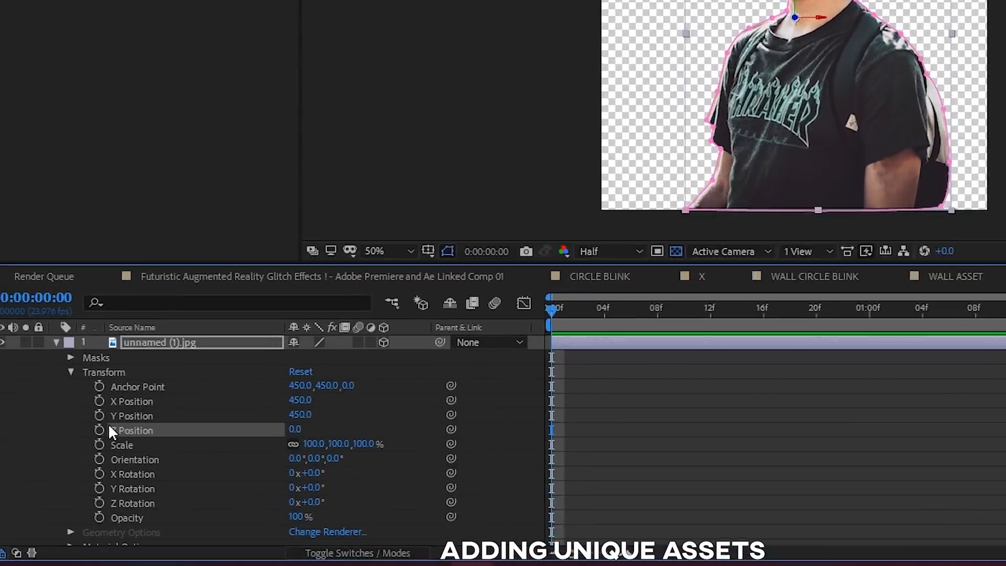
alt+click(67, 464)
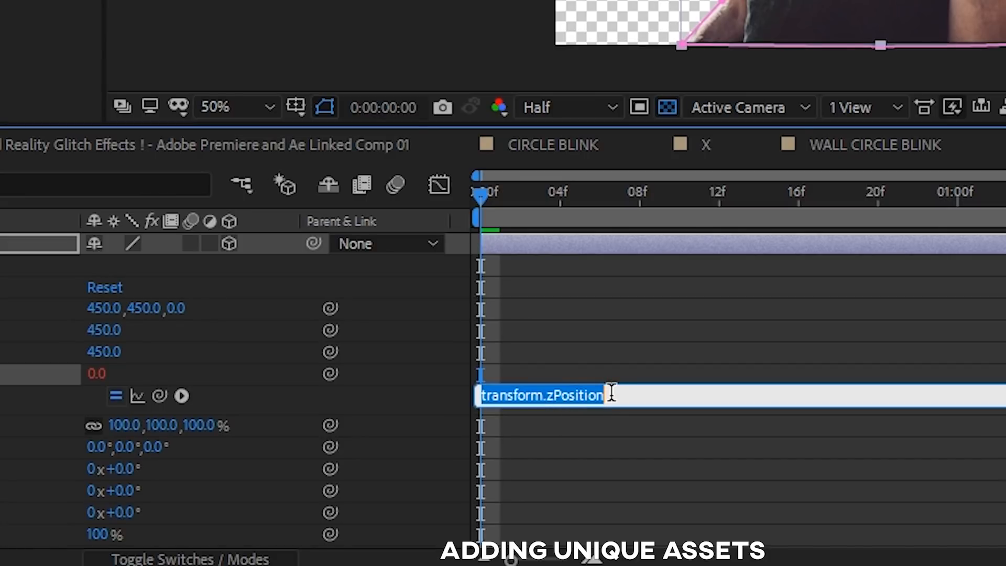
text(index)
key(Return)
key(BackSpace)
click(636, 343)
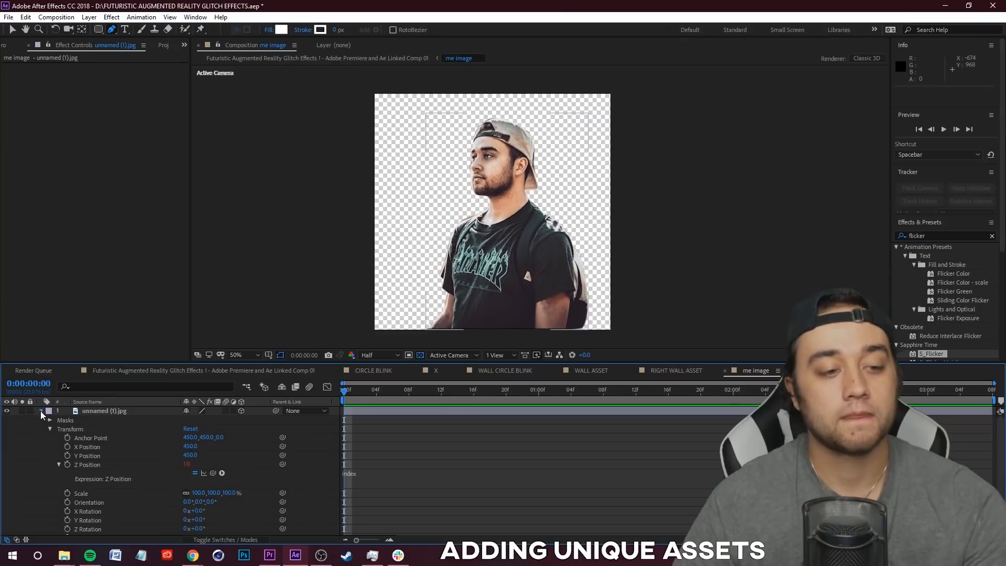
click(40, 411)
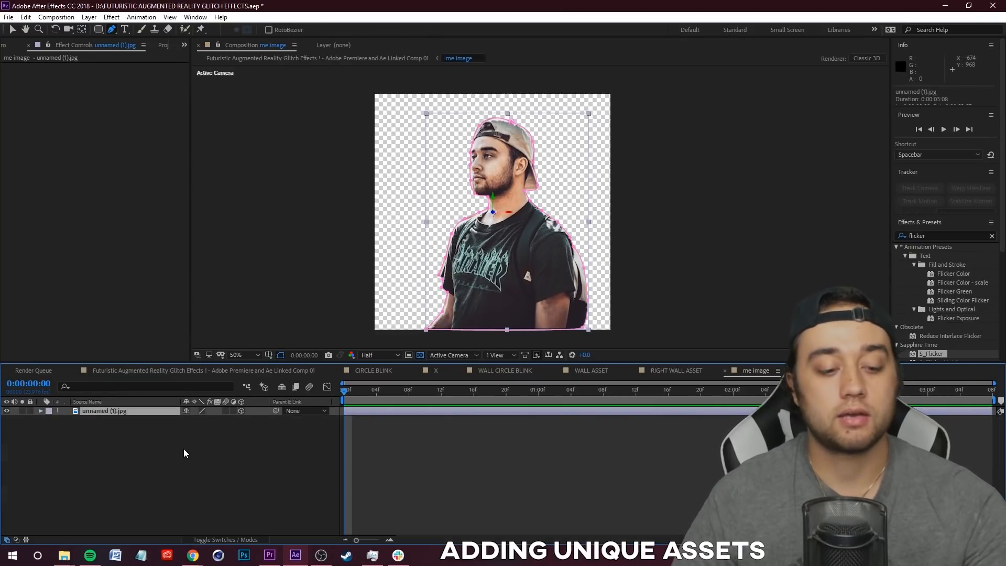
Step: Duplicate the unnamed (1).jpg layer more than a dozen times to stack copies that give the cutout depth
key(ctrl+d)
key(ctrl+d)
key(ctrl+d)
key(ctrl+d)
key(ctrl+d)
key(ctrl+d)
key(ctrl+d)
key(ctrl+d)
key(ctrl+d)
key(ctrl+d)
key(ctrl+d)
key(ctrl+d)
key(ctrl+d)
key(ctrl+d)
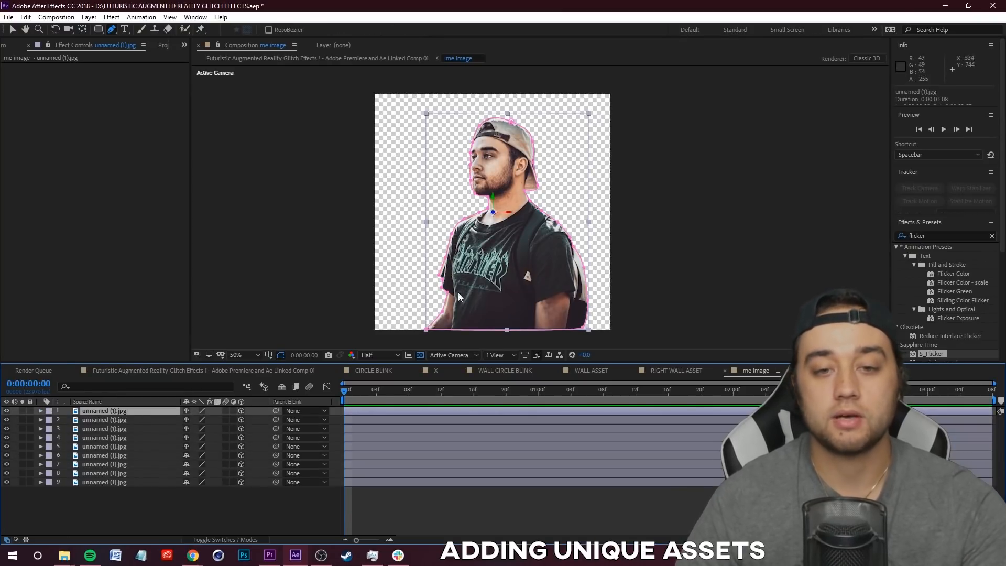
Step: Add a two-node camera named Camera 1 with the Custom preset to the me image composition
click(89, 17)
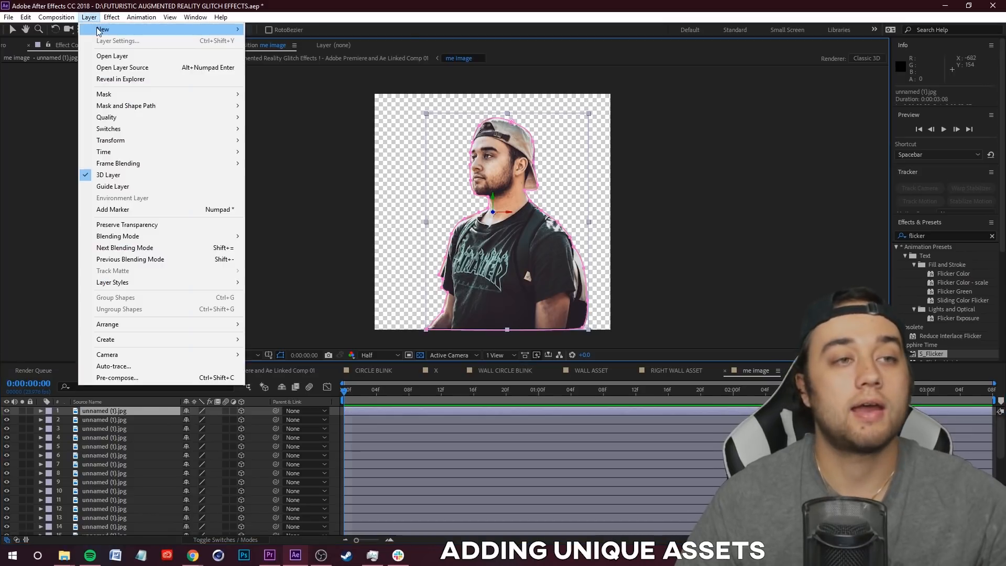
mouse_move(102, 27)
click(292, 63)
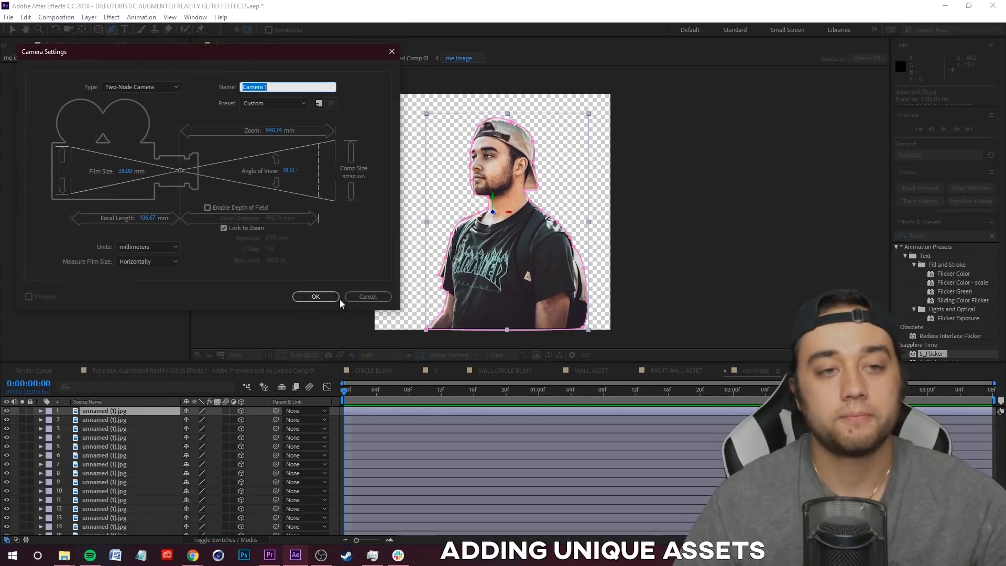
click(322, 296)
Step: Orbit Camera 1 around the stacked cutout to examine its thickness from the side and back
key(c)
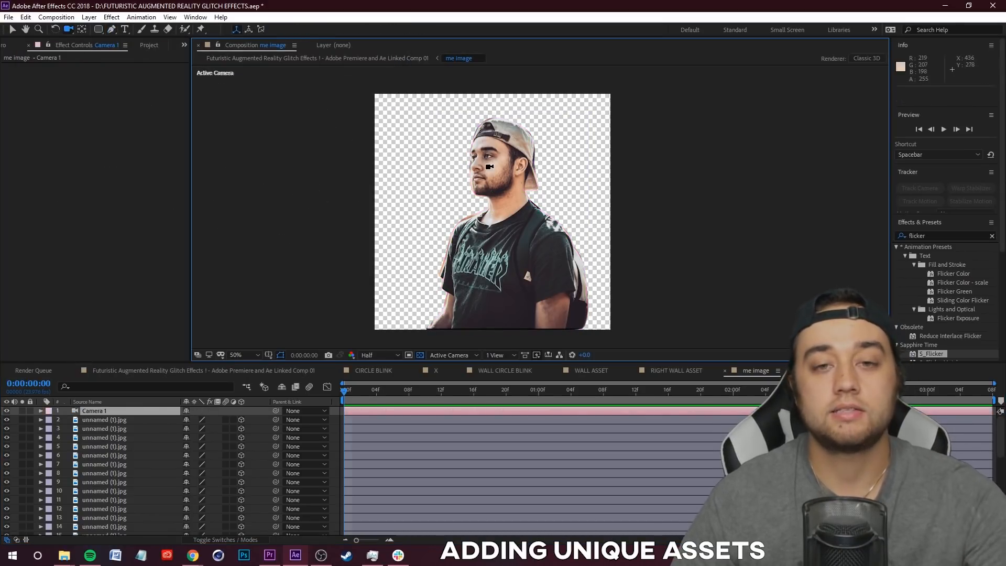
drag(472, 188, 712, 271)
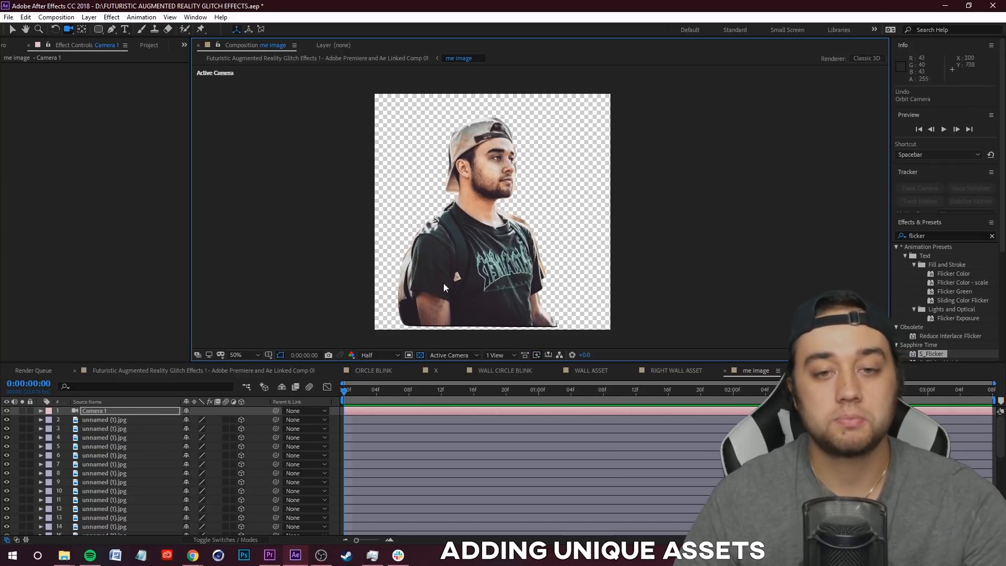
drag(539, 236, 448, 214)
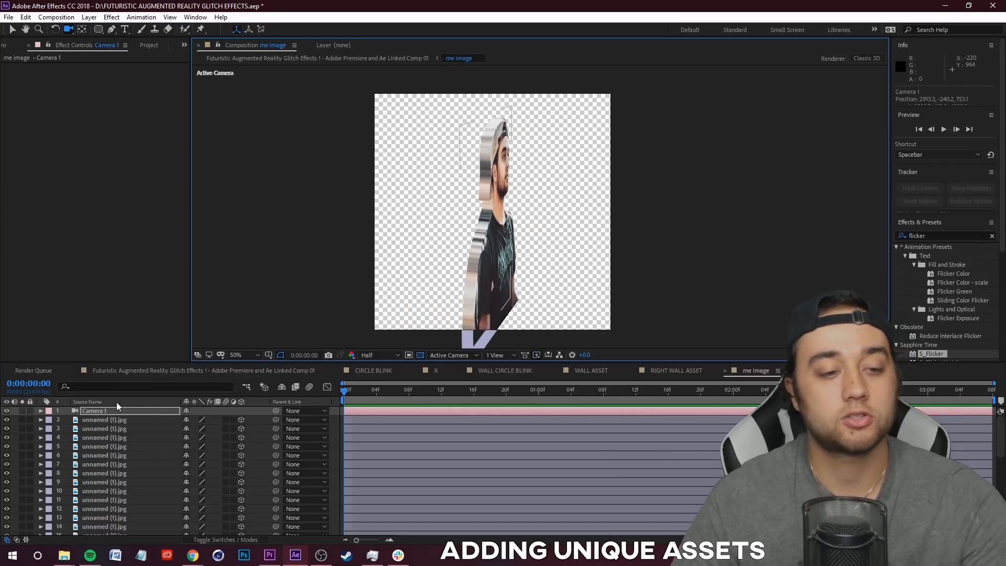
click(113, 423)
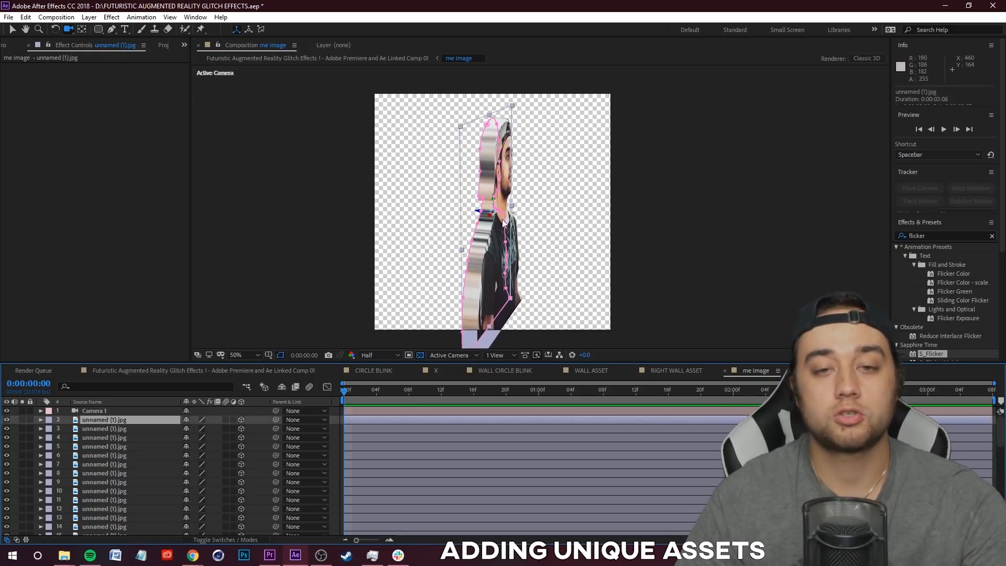
drag(502, 199, 345, 225)
Step: Hide Camera 1 in the me image composition and return to the main corridor composition
click(89, 412)
click(7, 411)
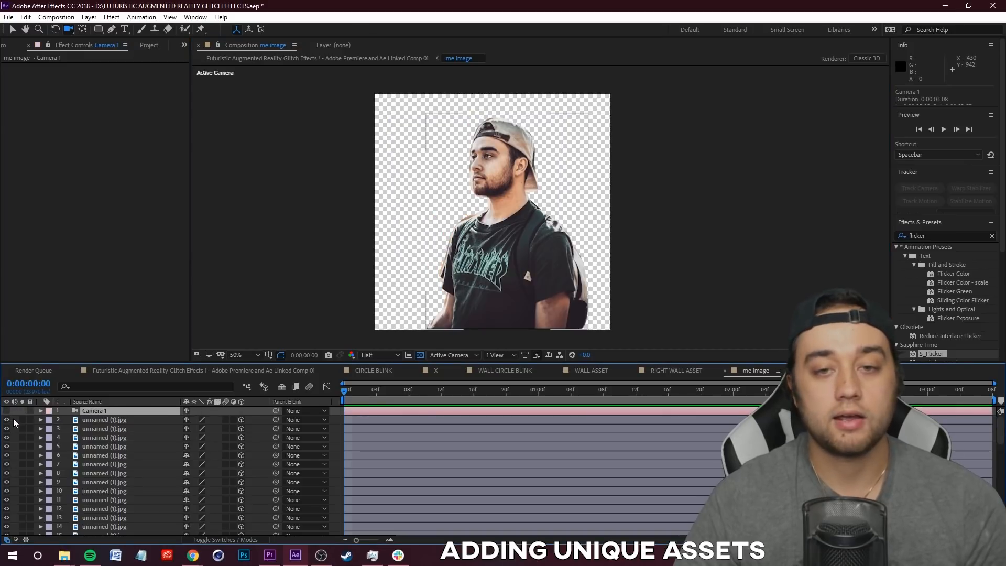
click(153, 370)
Step: Enable Collapse Transformations on the me image layer and reveal its Transform properties
click(84, 411)
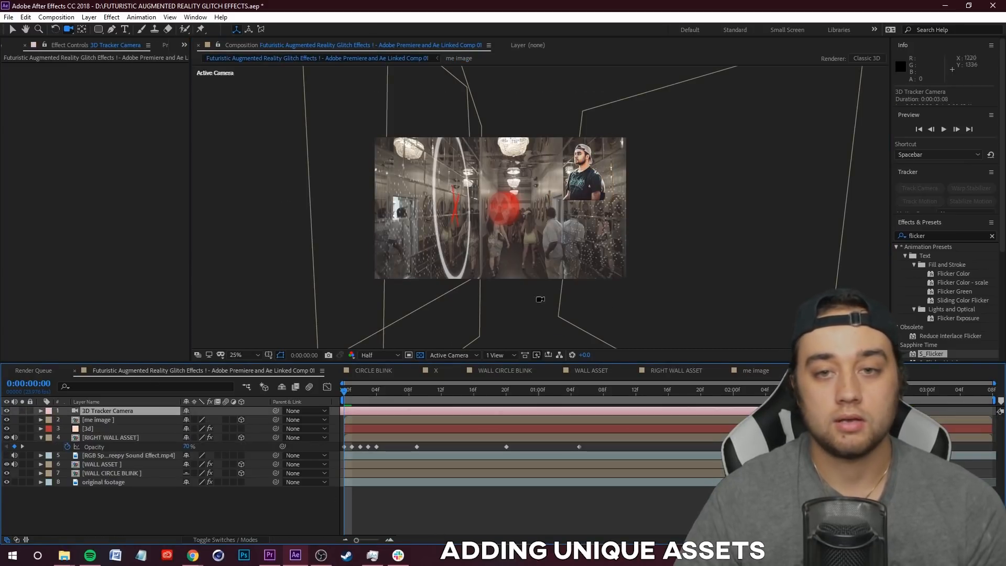
key(period)
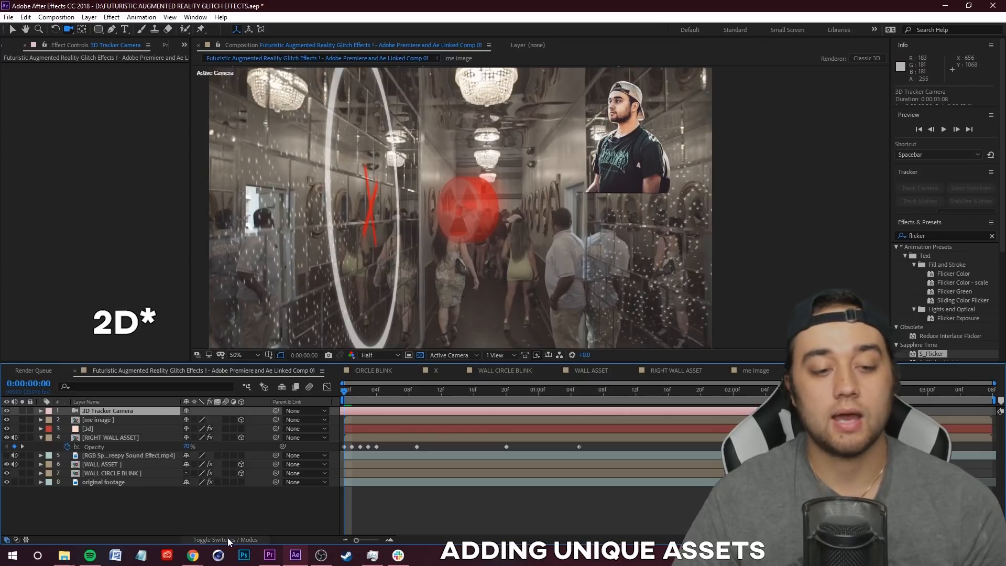
click(189, 420)
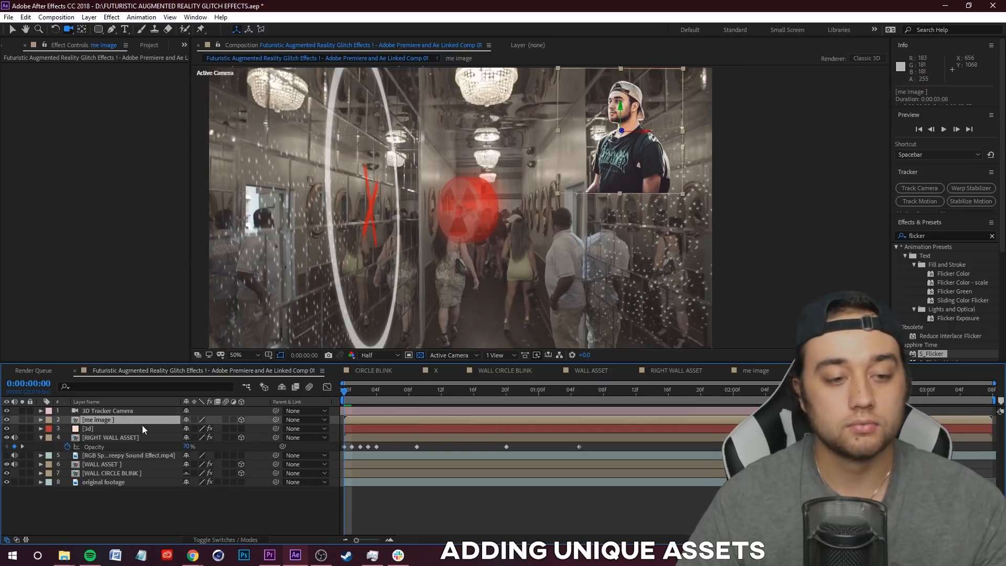
click(194, 419)
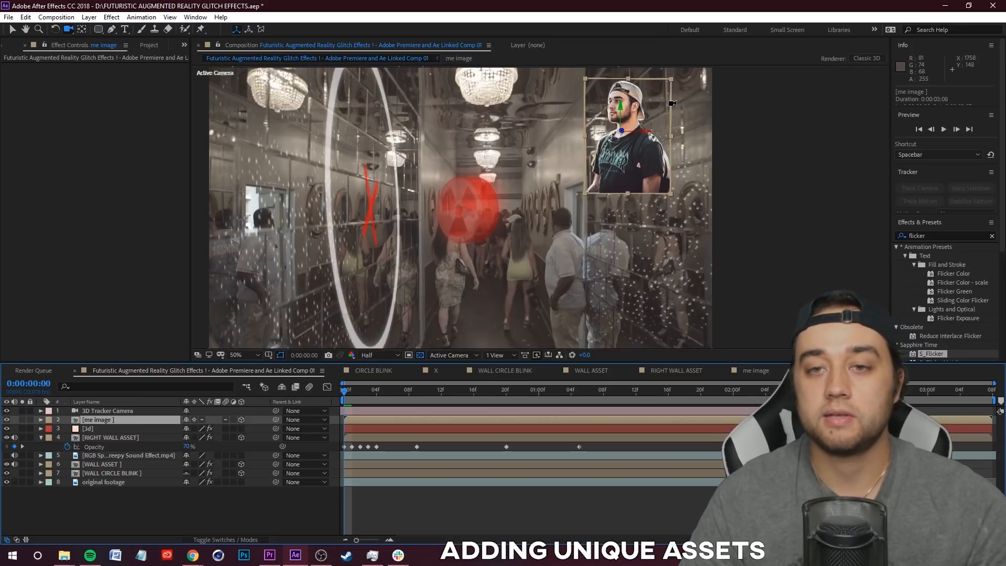
click(41, 419)
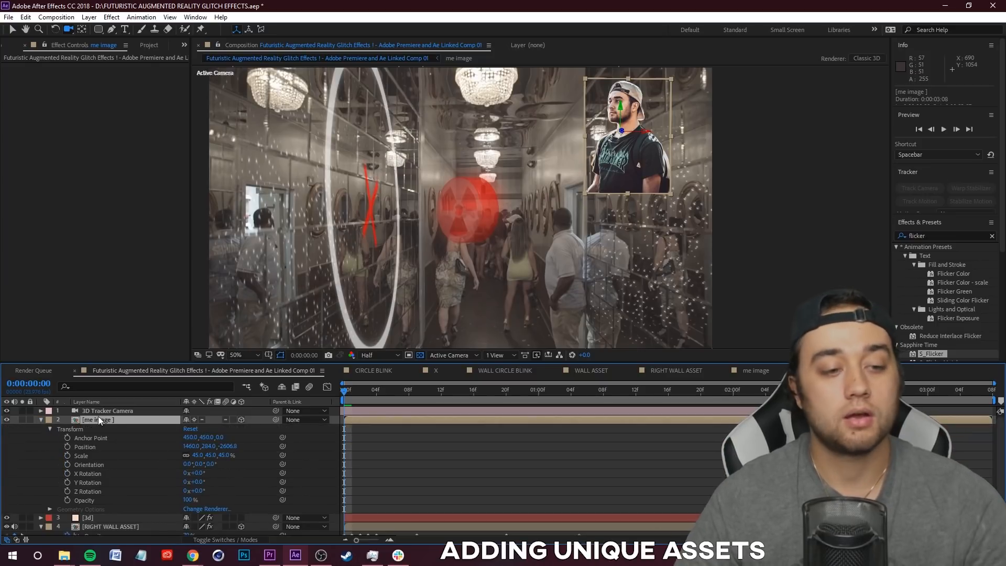
Step: Keyframe the me image layer's orientation and rotations at the first frame, and set Y Rotation to 1x+0.0° at 0:00:01:13
drag(66, 465, 65, 492)
drag(365, 392, 473, 391)
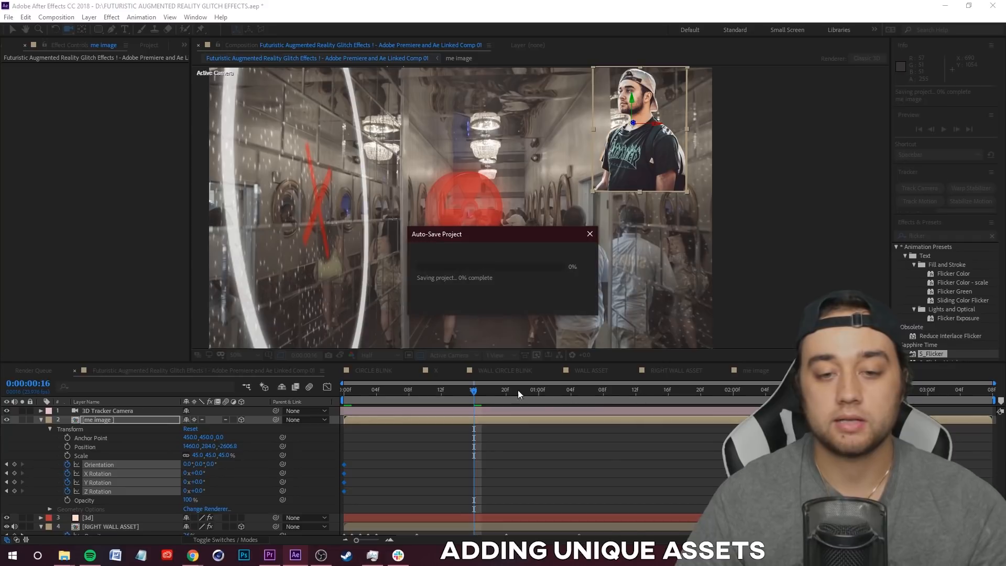
drag(480, 398, 644, 401)
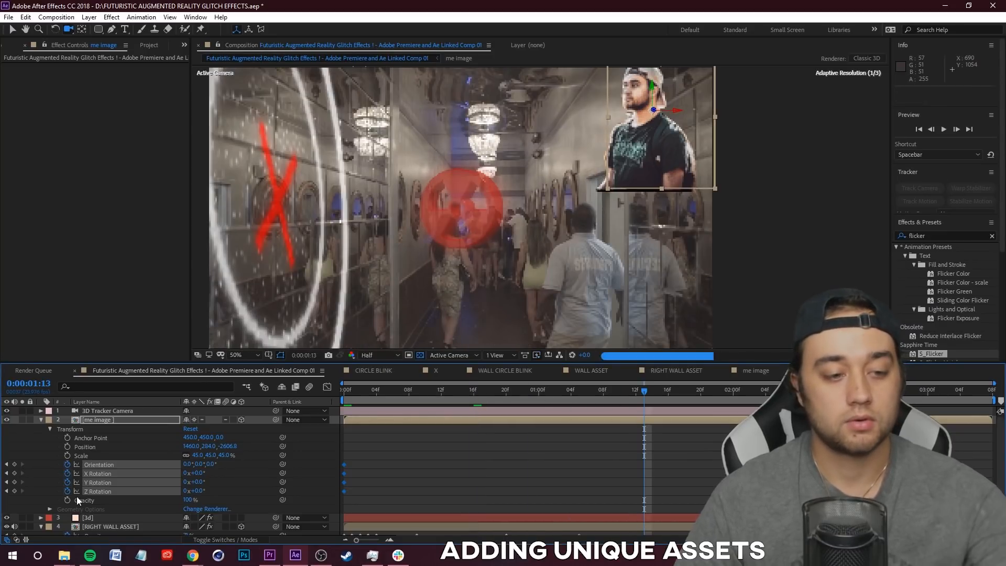
click(189, 482)
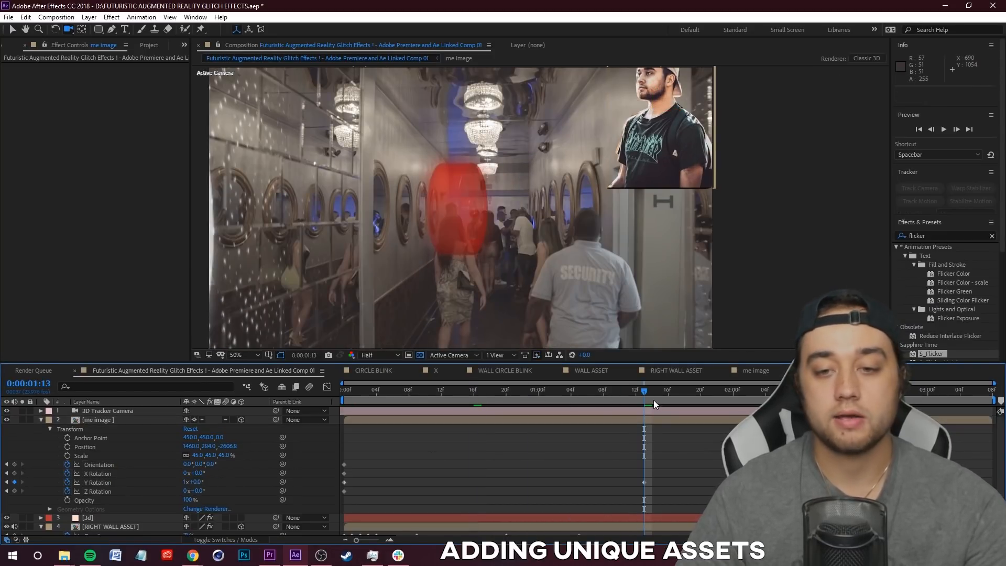
Step: Play back the main composition to check the portrait cutout's Y-rotation spin within the corridor footage
key(space)
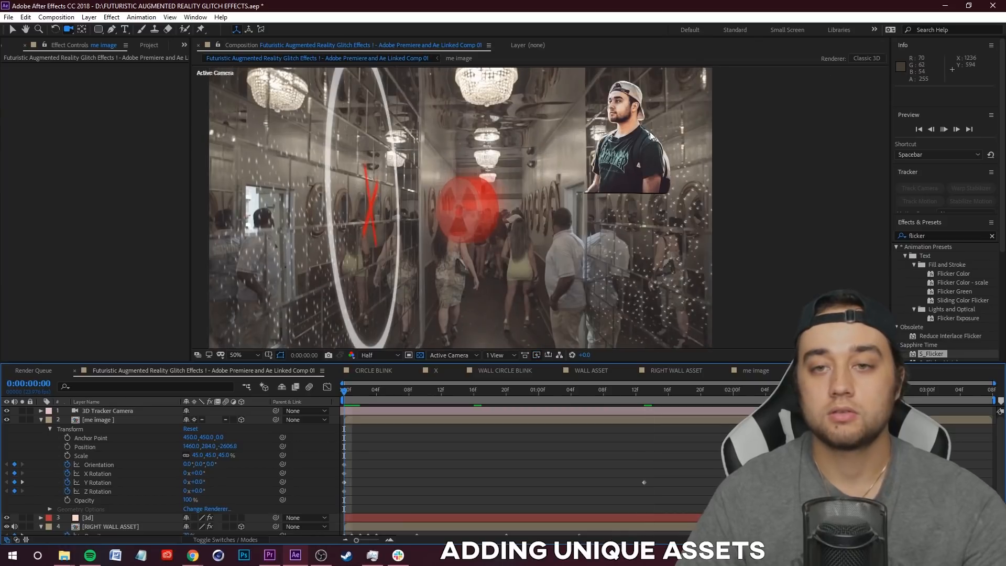
scroll(578, 180, down, 2)
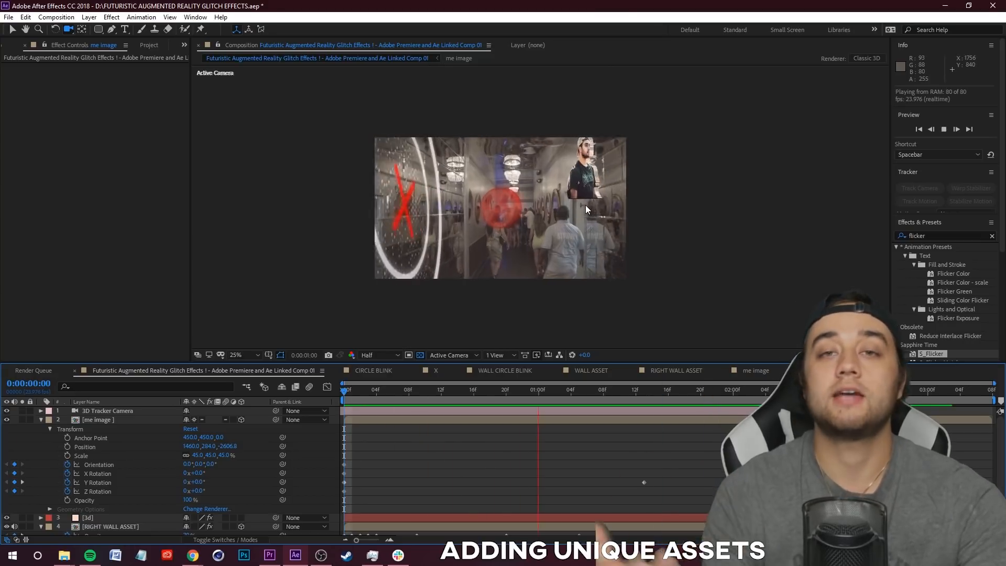
key(space)
key(space)
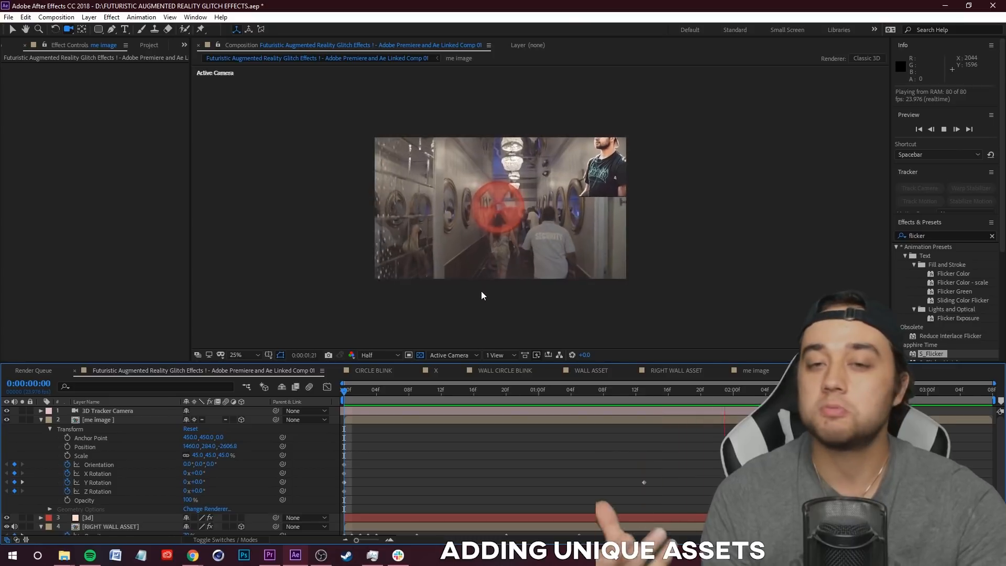
key(space)
Step: Move the me image layer toward the camera to about Z -4322 and reposition the portrait lower beside the corridor's right wall
drag(606, 166, 1005, 167)
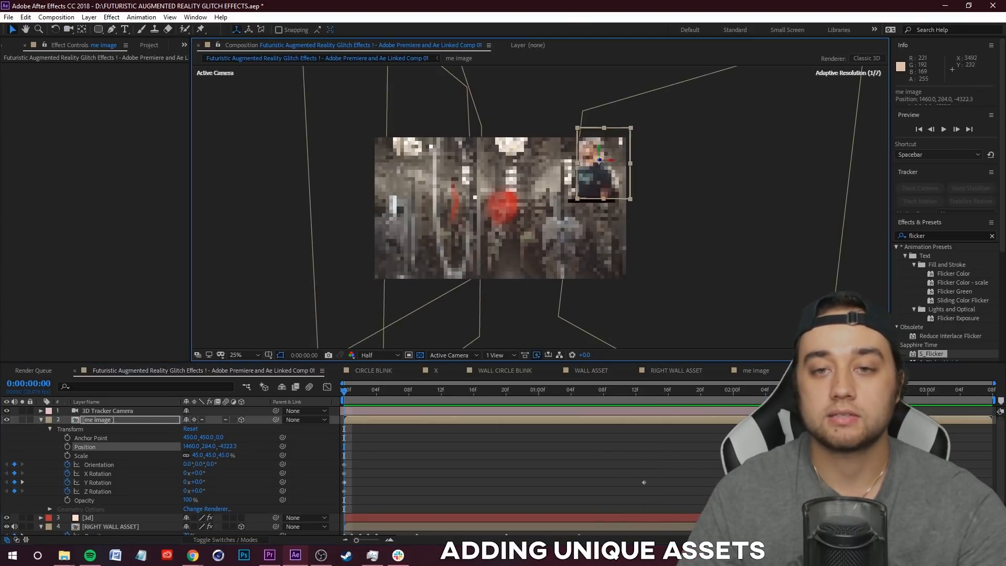
drag(683, 125, 661, 156)
drag(608, 118, 607, 140)
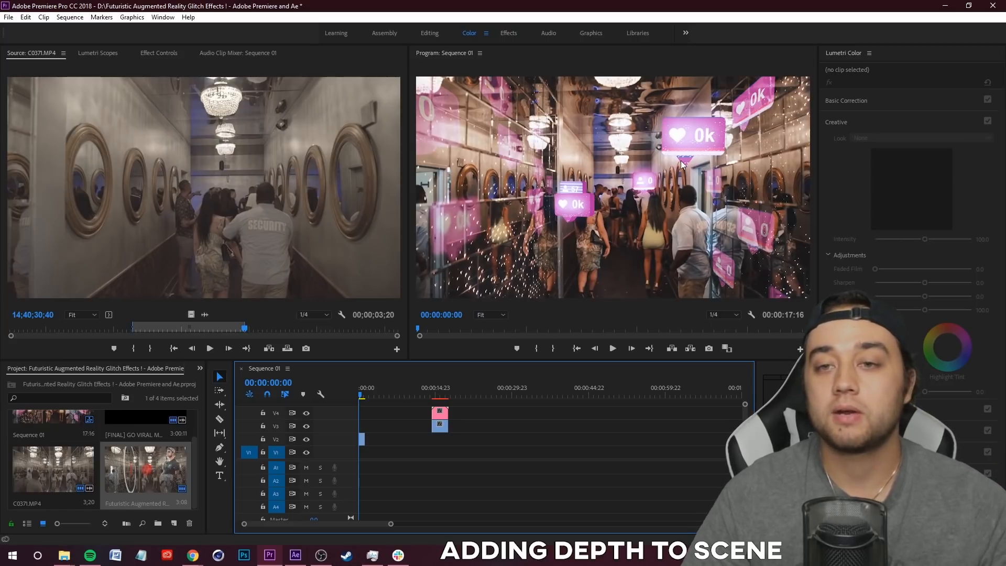
Step: Switch to Premiere Pro and examine the social media counter example at the start of Sequence 01
click(367, 394)
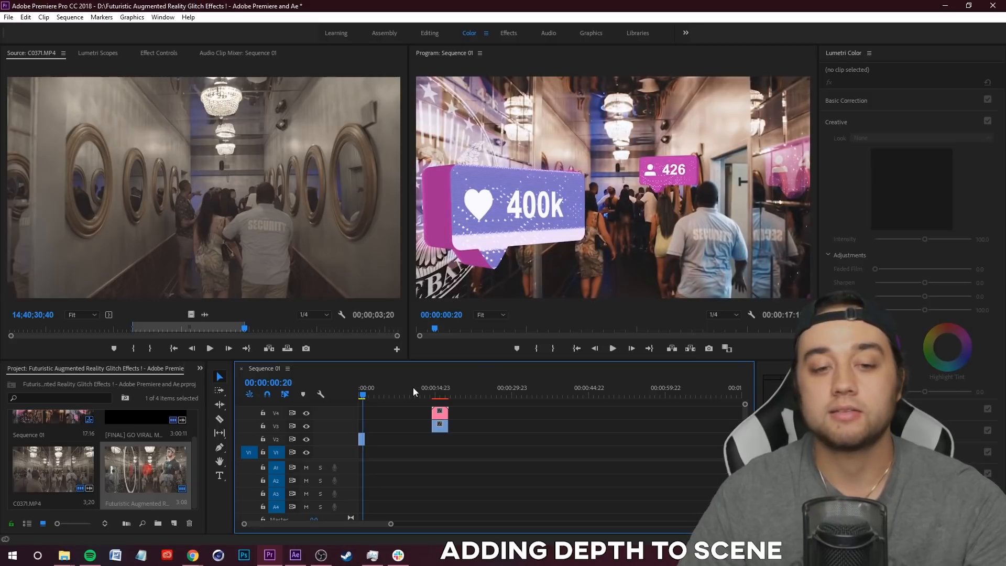
click(357, 397)
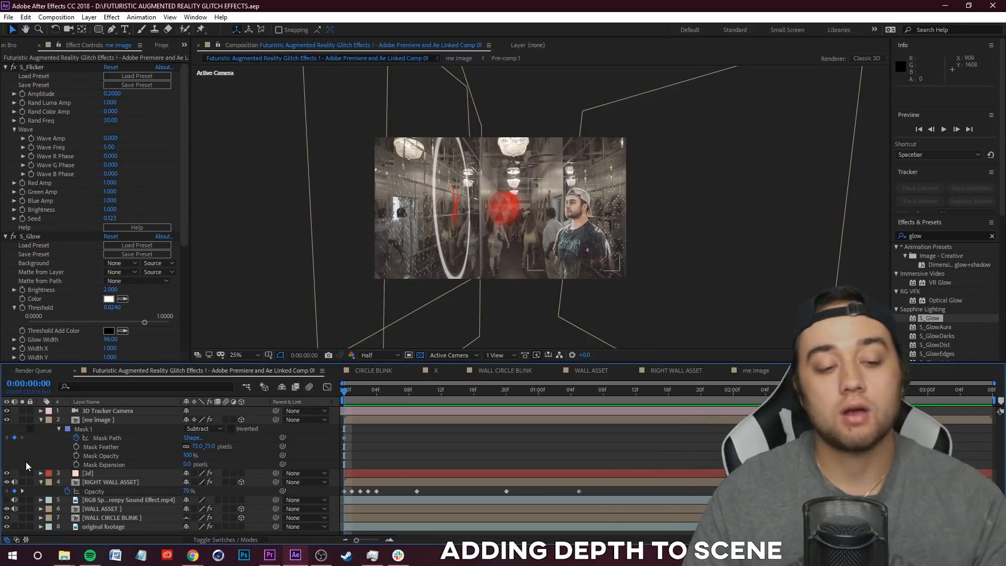
Step: In After Effects, create a solid from the original footage's 3D Camera Tracker points on the right wall at 0:00:02:03
click(107, 528)
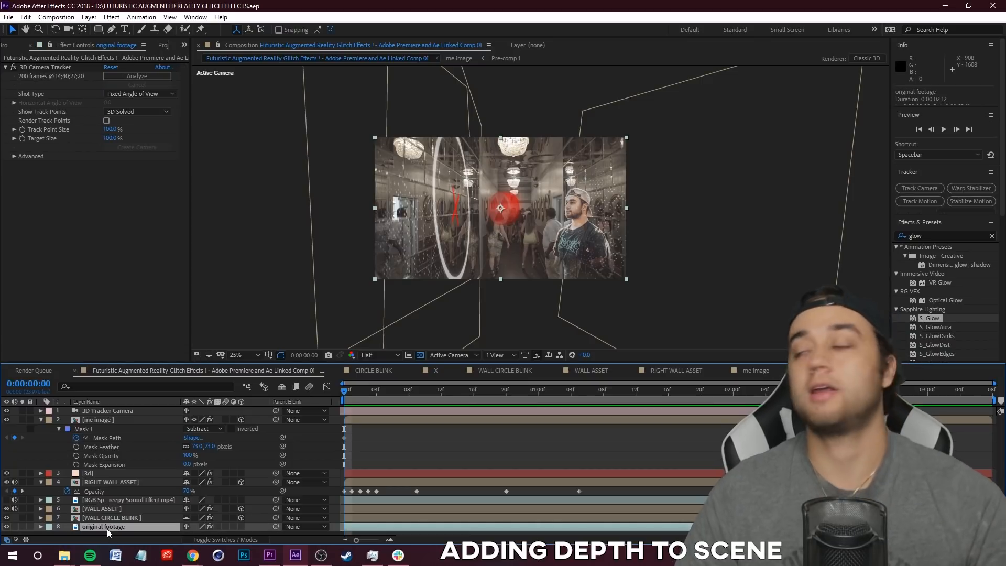
click(40, 66)
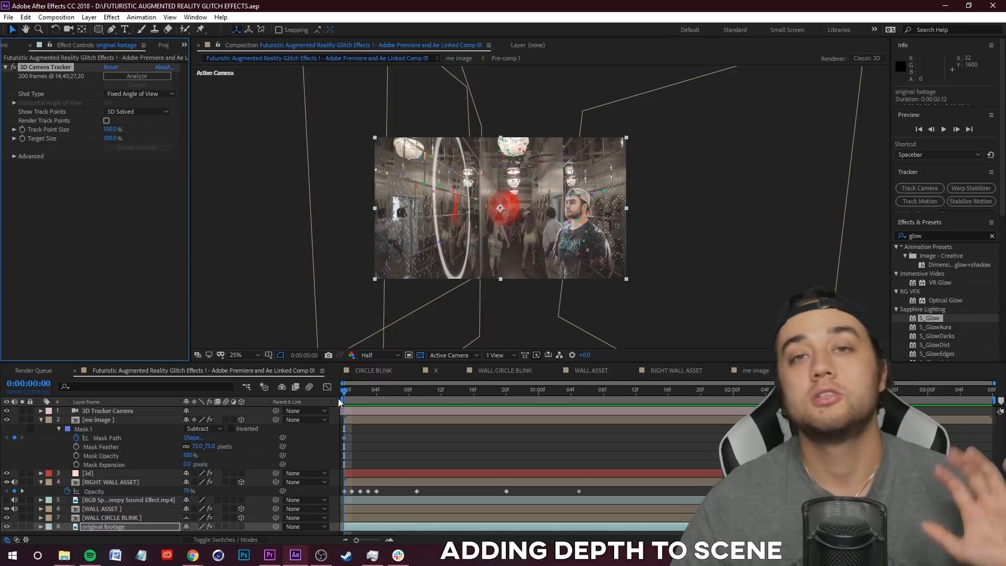
drag(345, 392, 757, 398)
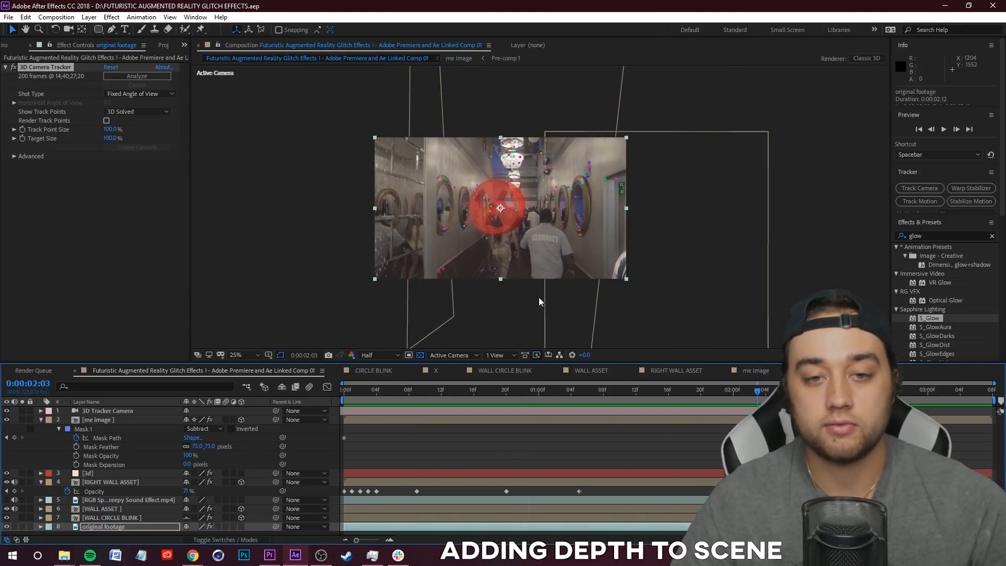
right_click(580, 207)
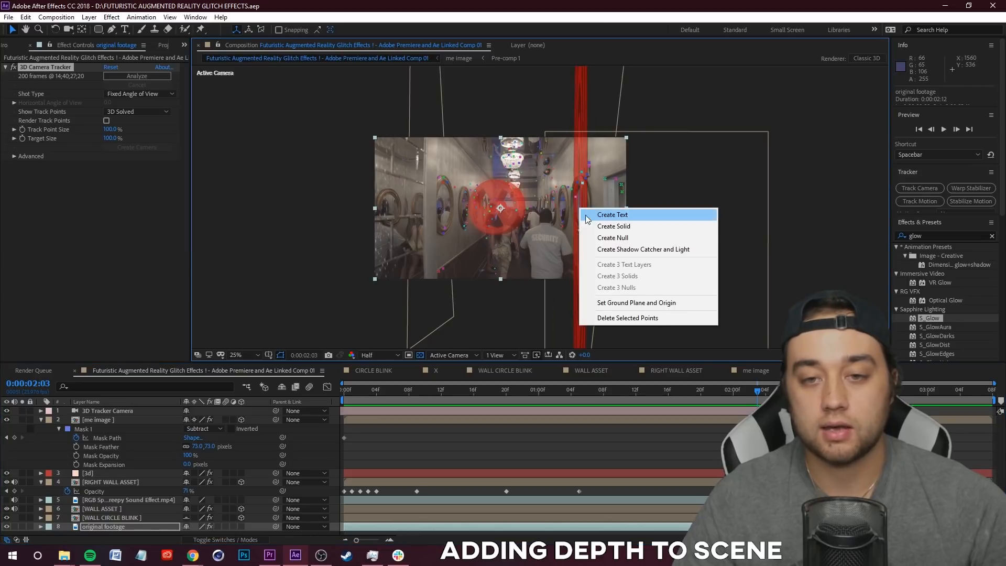
click(613, 226)
Step: Play back the composition to check how the tracked solid follows the right corridor wall
key(space)
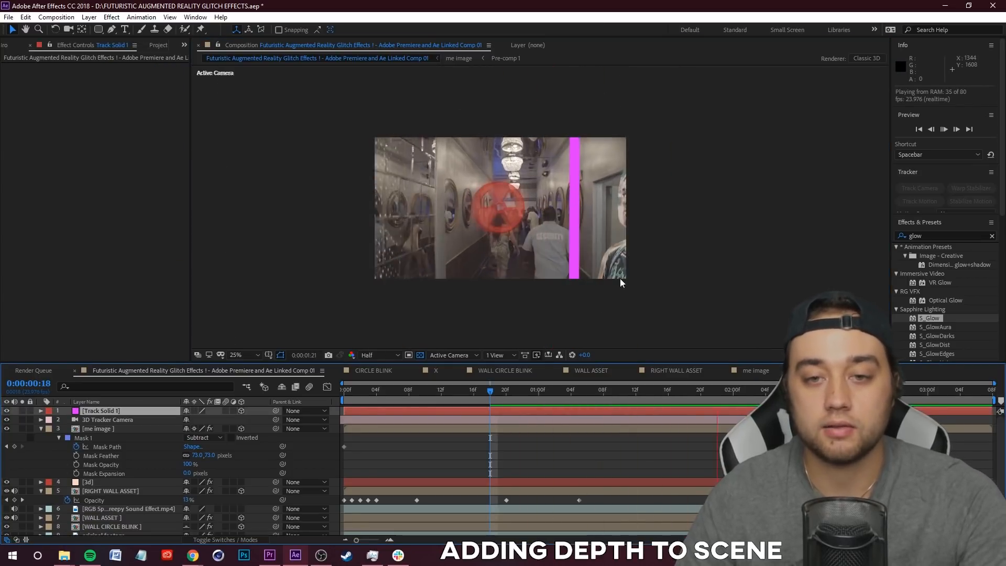
key(space)
key(space)
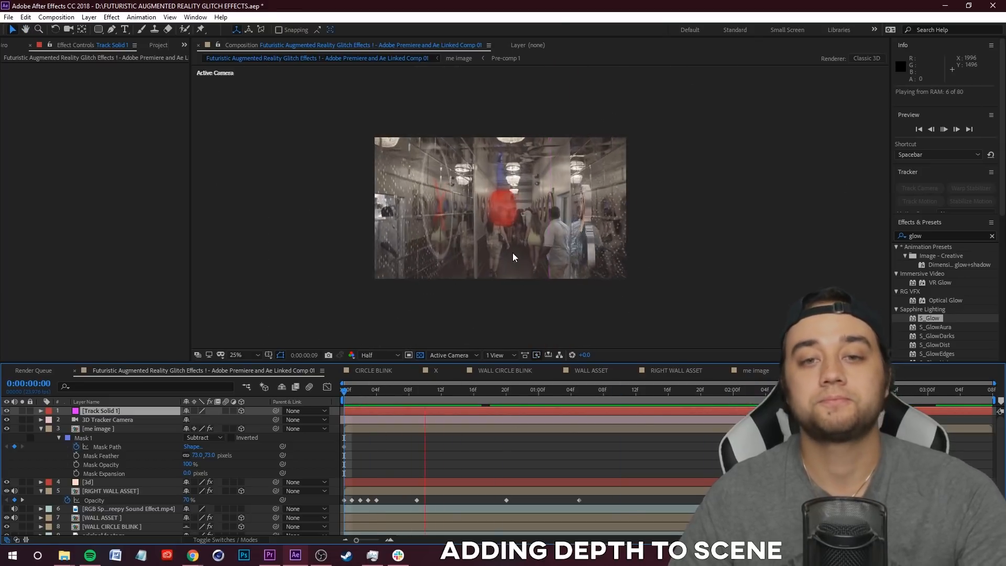
key(space)
Step: Pre-compose the tracked solid as SOCIAL MEDIA COUNTER, leaving all attributes in the main composition
right_click(97, 411)
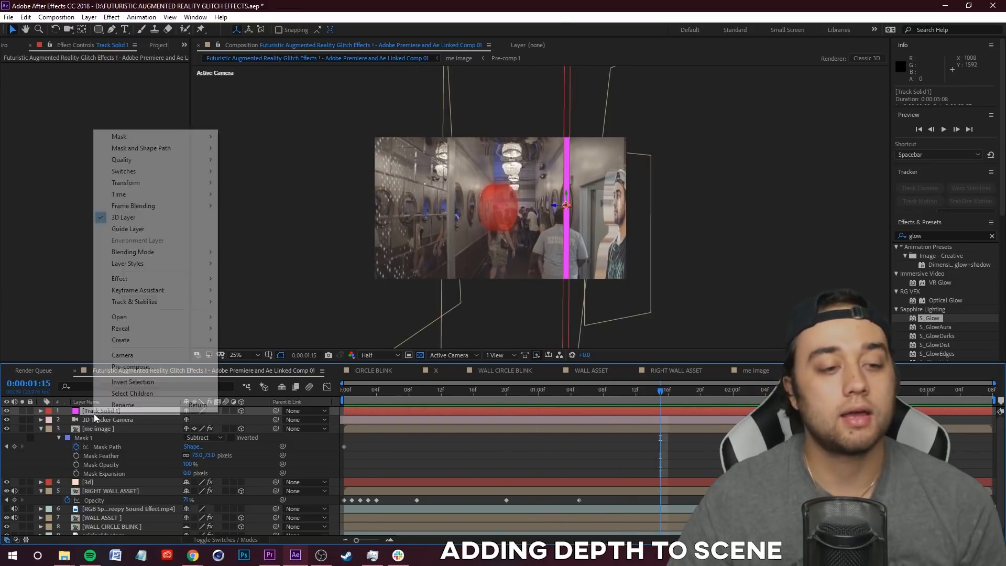
click(143, 367)
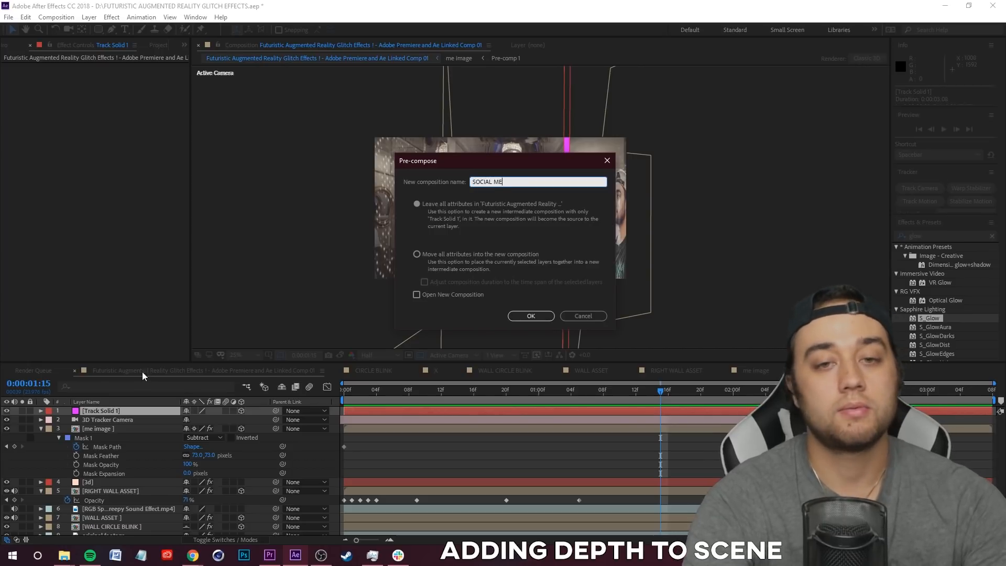
text(SOCIAL MEDIA COUNTER)
click(532, 317)
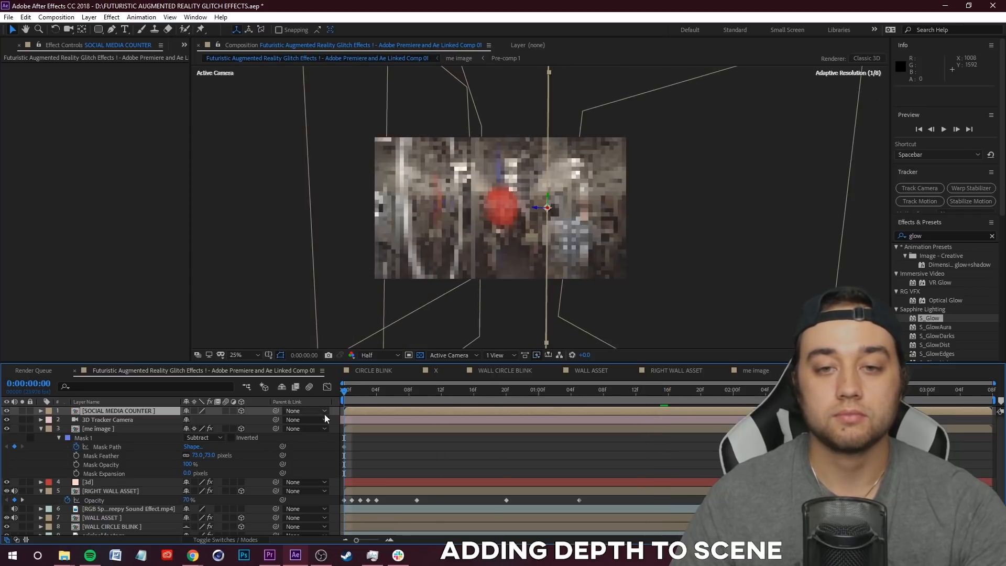
Step: Delete the magenta placeholder solid inside the SOCIAL MEDIA COUNTER composition
double_click(95, 409)
click(111, 410)
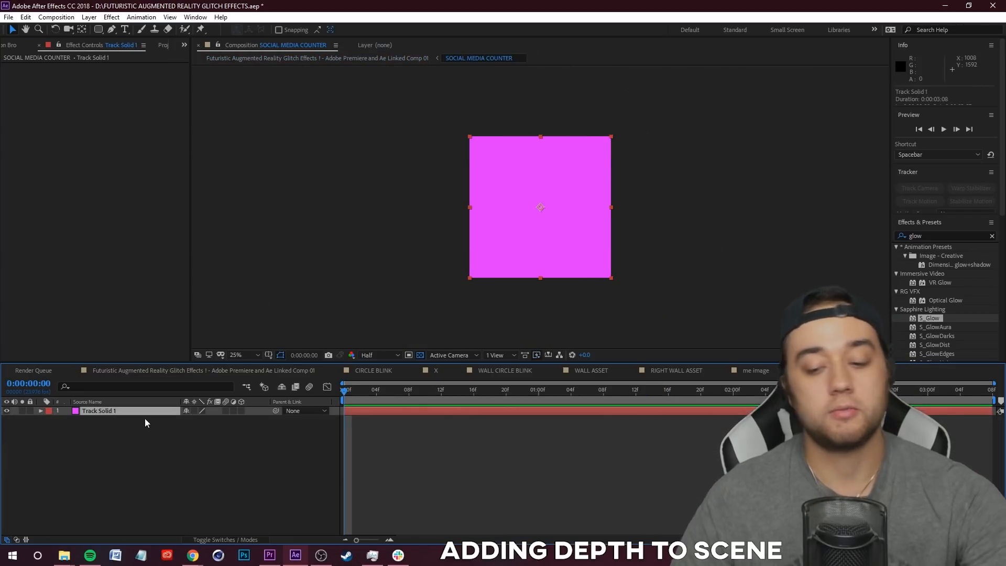
key(Delete)
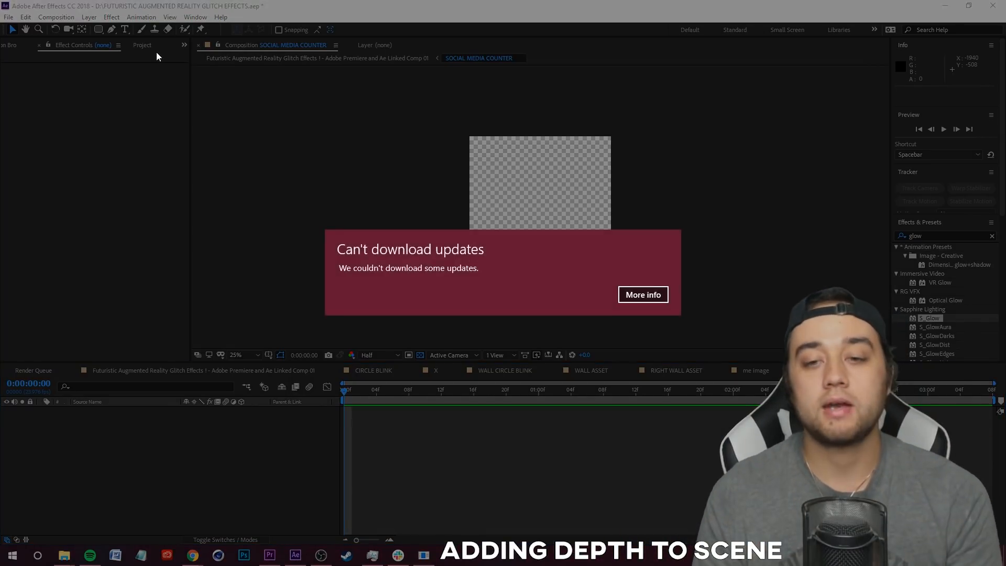
Step: Dismiss the system update notification and bring up the Motion Bro extension
click(644, 294)
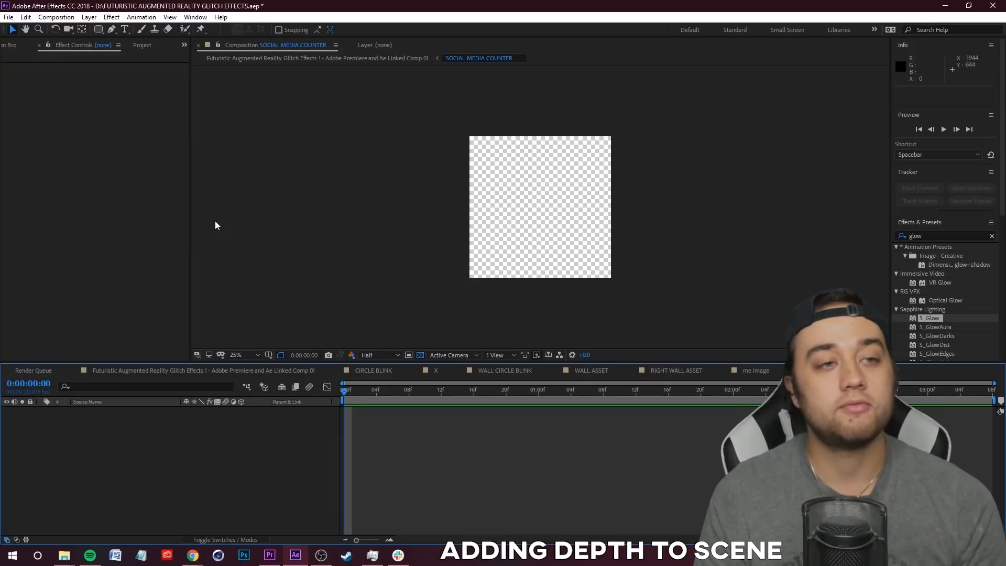
click(184, 45)
click(210, 57)
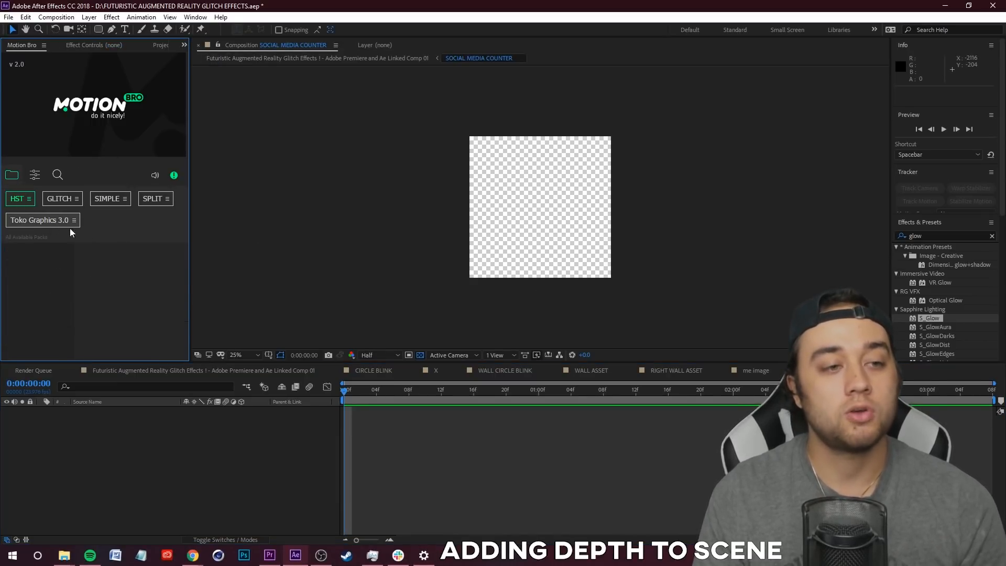
Step: Browse the Toko Graphics 3.0 pack's categories, including Text Messages, Shape Elements and Transitions, for a usable social media graphic
click(69, 225)
scroll(44, 309, down, 2)
click(44, 294)
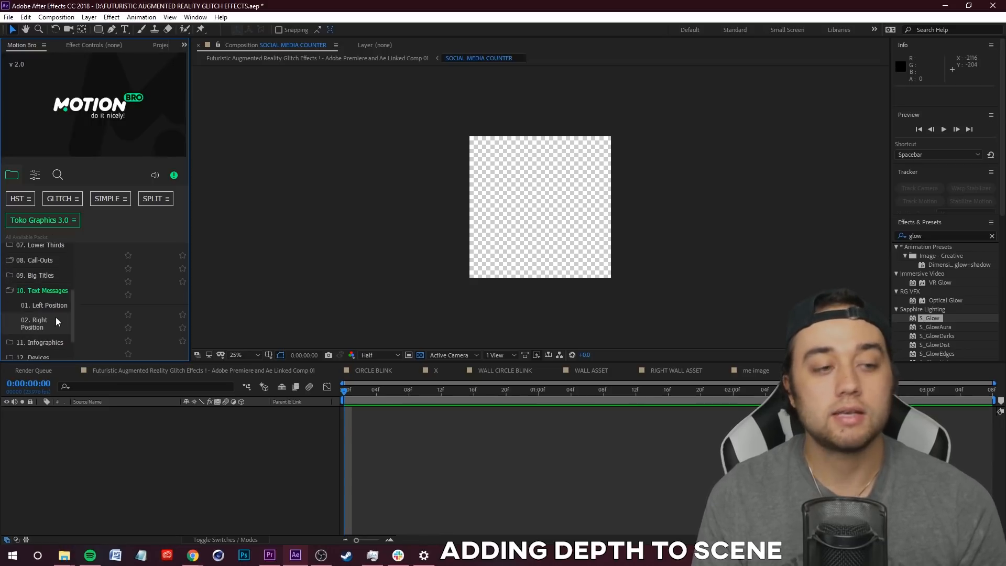
scroll(42, 297, up, 2)
click(49, 281)
click(50, 322)
click(38, 261)
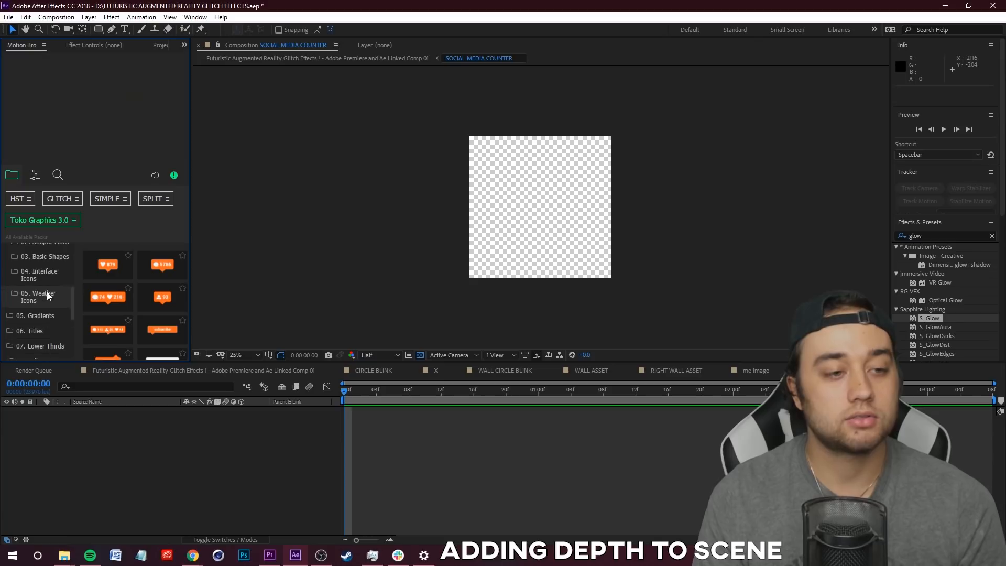
click(47, 274)
click(46, 258)
scroll(52, 300, up, 2)
click(43, 294)
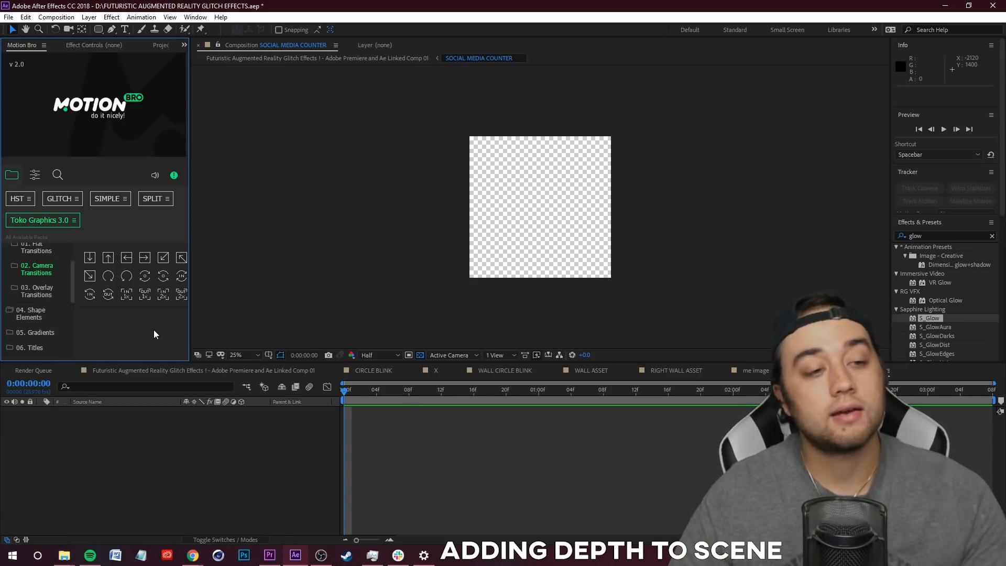
scroll(44, 325, up, 1)
click(47, 302)
scroll(49, 324, down, 2)
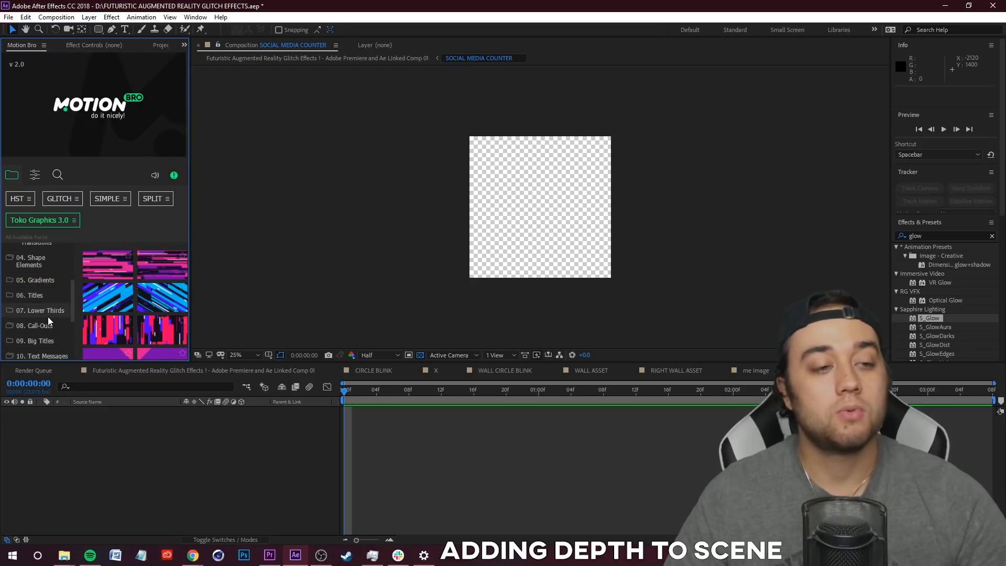
scroll(48, 321, up, 2)
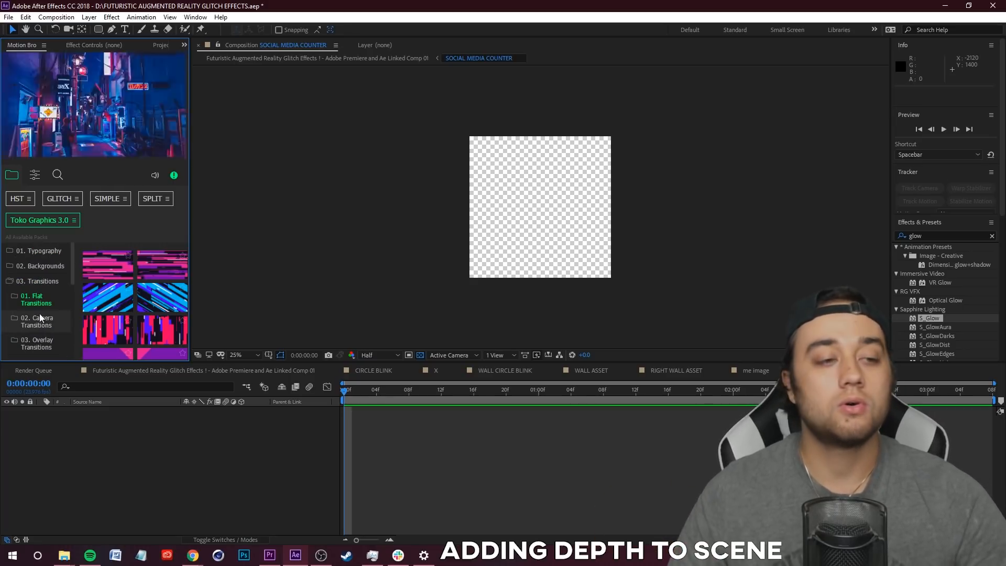
scroll(48, 300, down, 1)
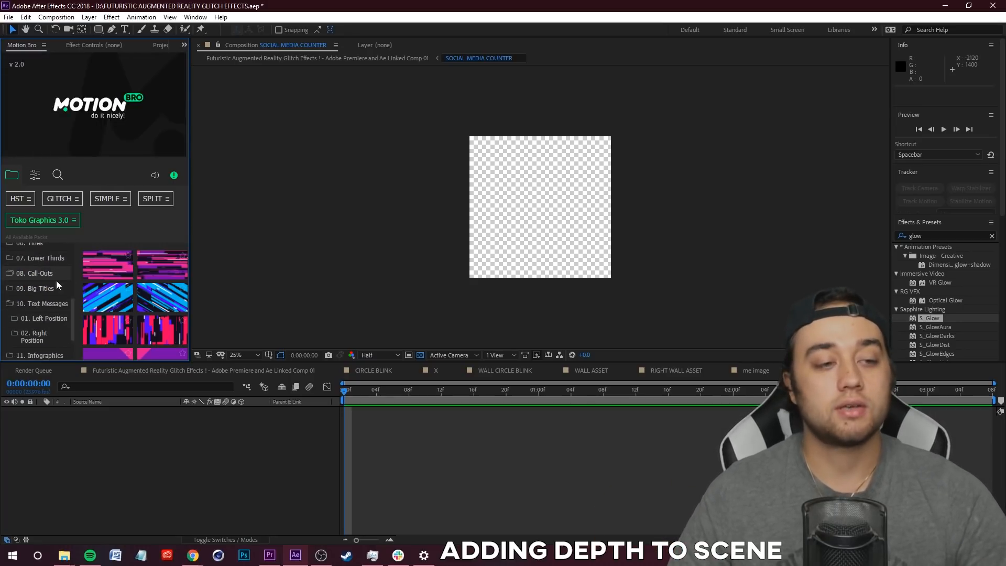
scroll(45, 298, up, 1)
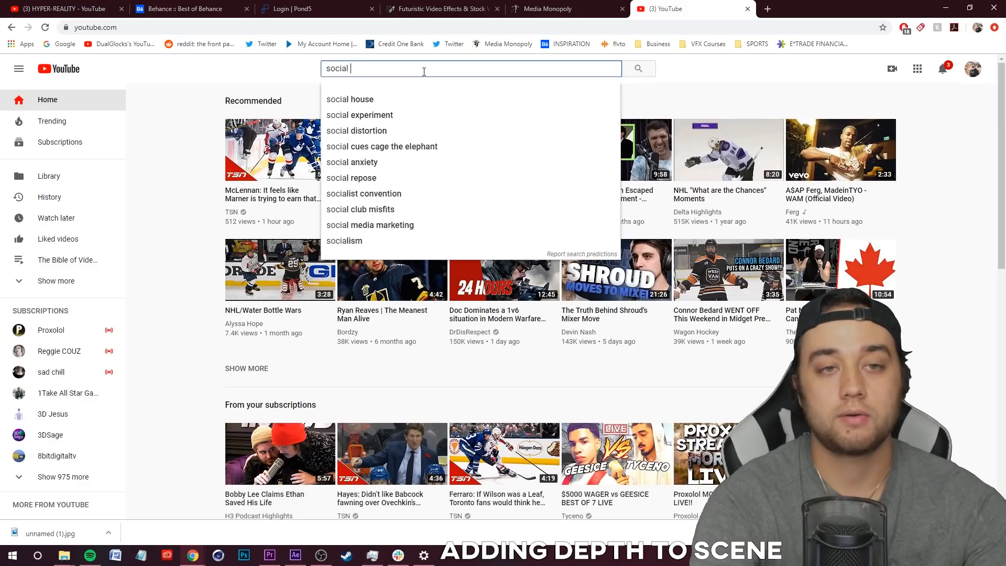
Step: Search YouTube for "social media green screen" and open the "No copyright social media green screens" video
text(media green scre)
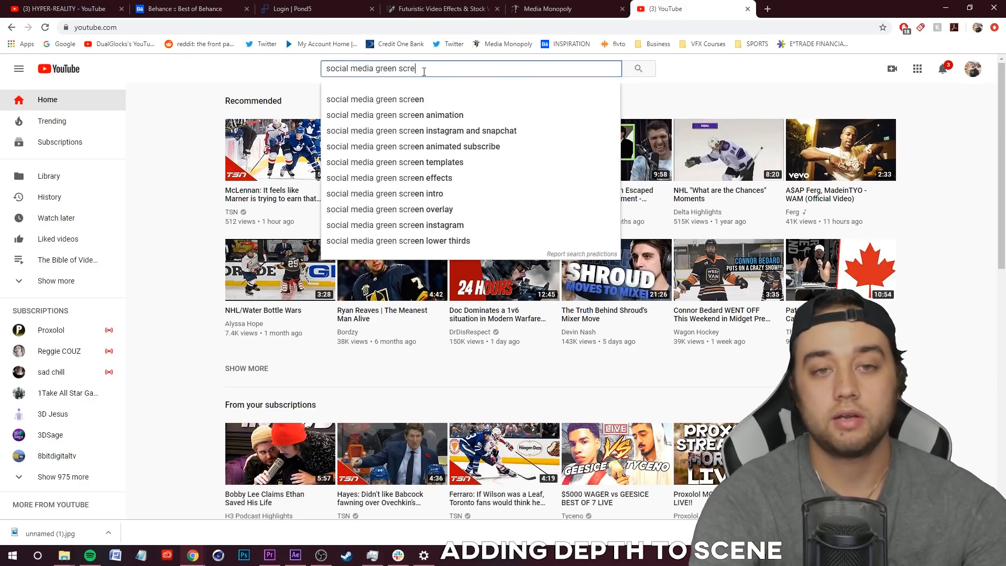
text(en)
key(Return)
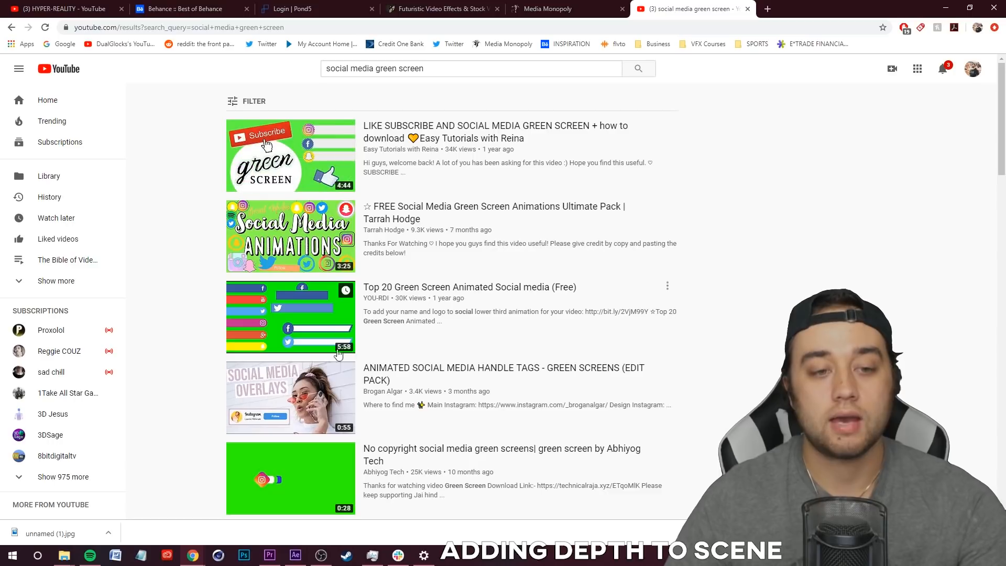
scroll(303, 365, down, 3)
click(279, 281)
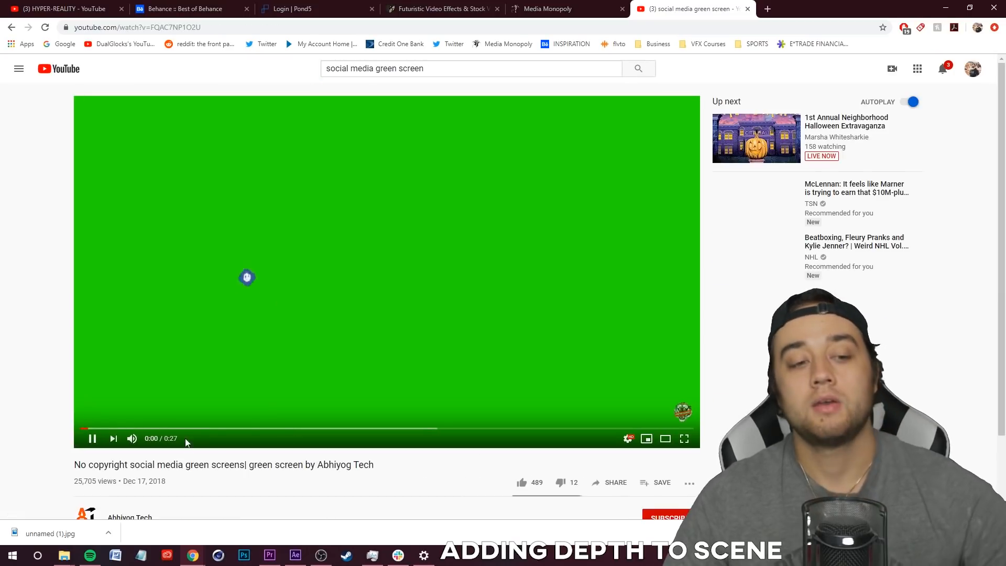
Step: Skim through the green screen video's social icon animations and pause on the Instagram one
click(150, 428)
click(235, 428)
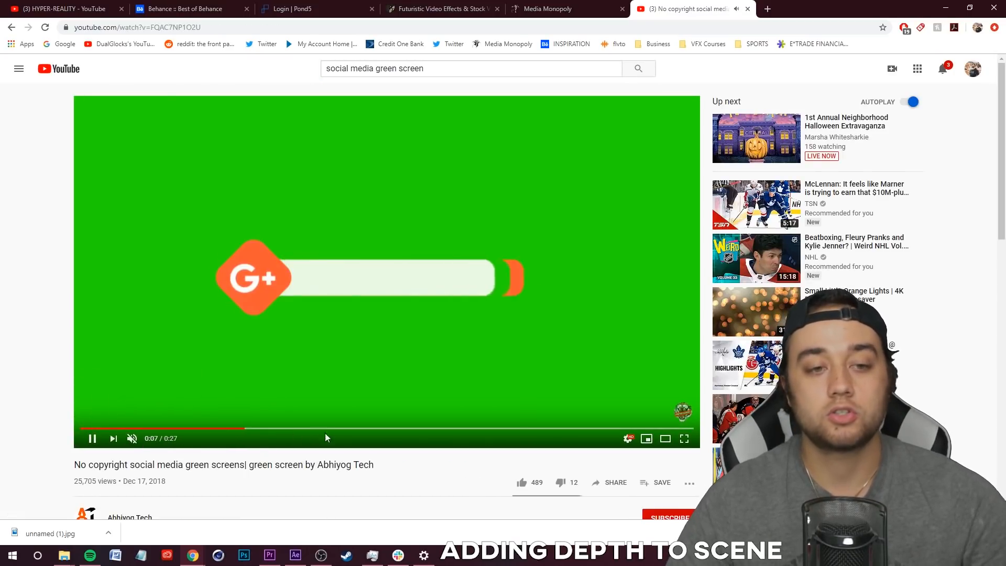
click(350, 428)
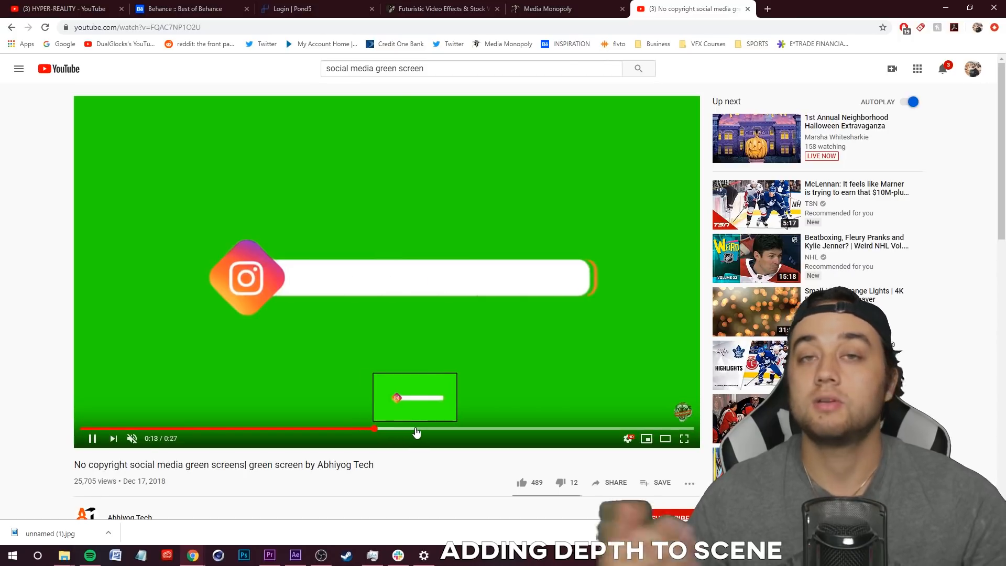
click(512, 189)
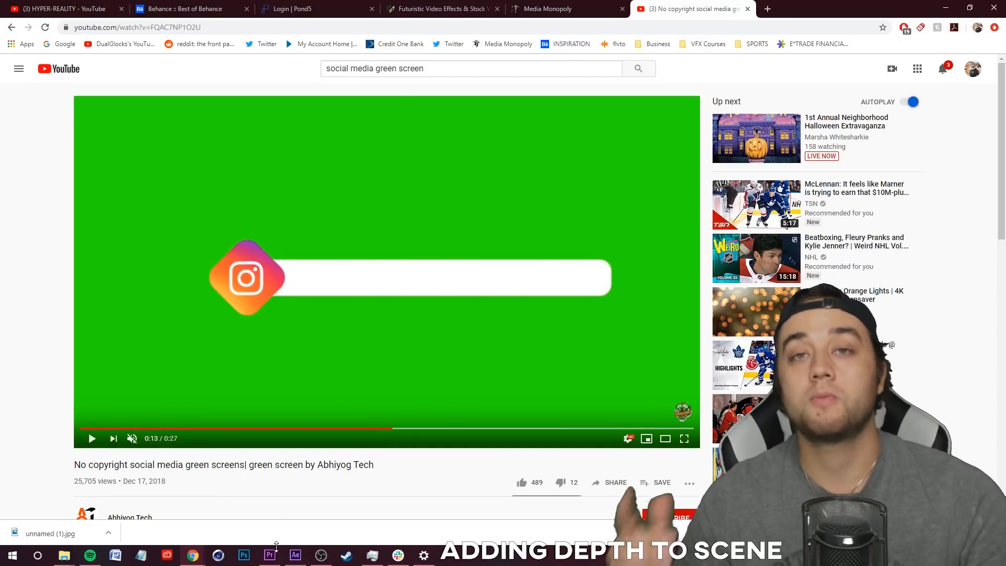
Step: Switch to After Effects, add the first heart counter from Shape Elements to the SOCIAL MEDIA COUNTER composition, and scrub to about 0:00:01:18
click(295, 556)
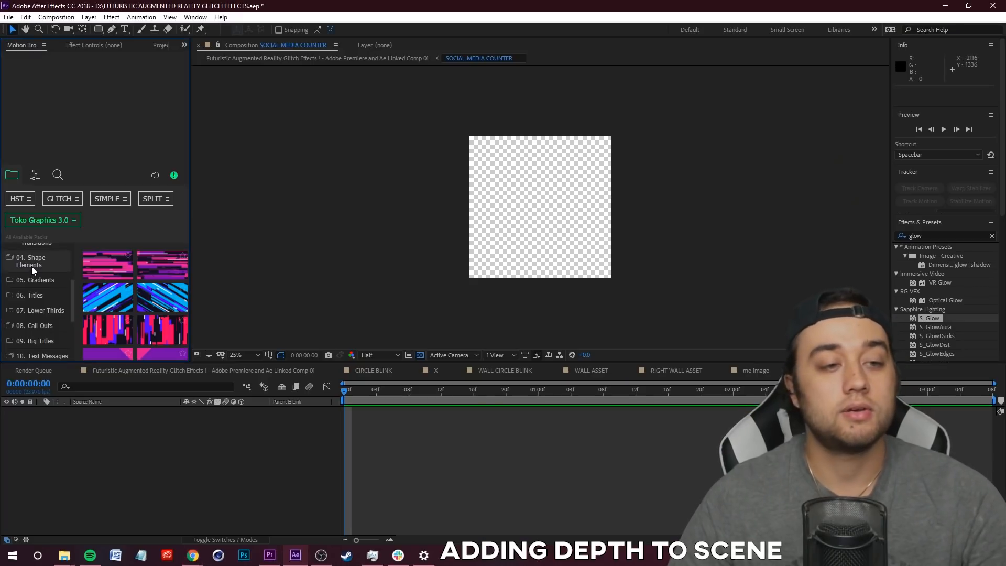
scroll(41, 302, up, 5)
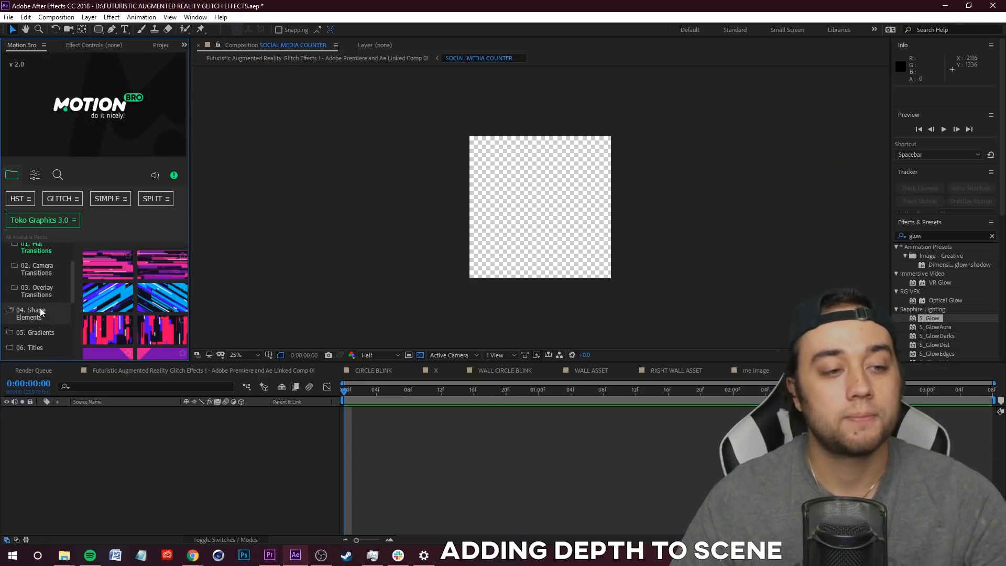
scroll(41, 301, down, 3)
scroll(51, 302, up, 1)
click(43, 261)
click(100, 274)
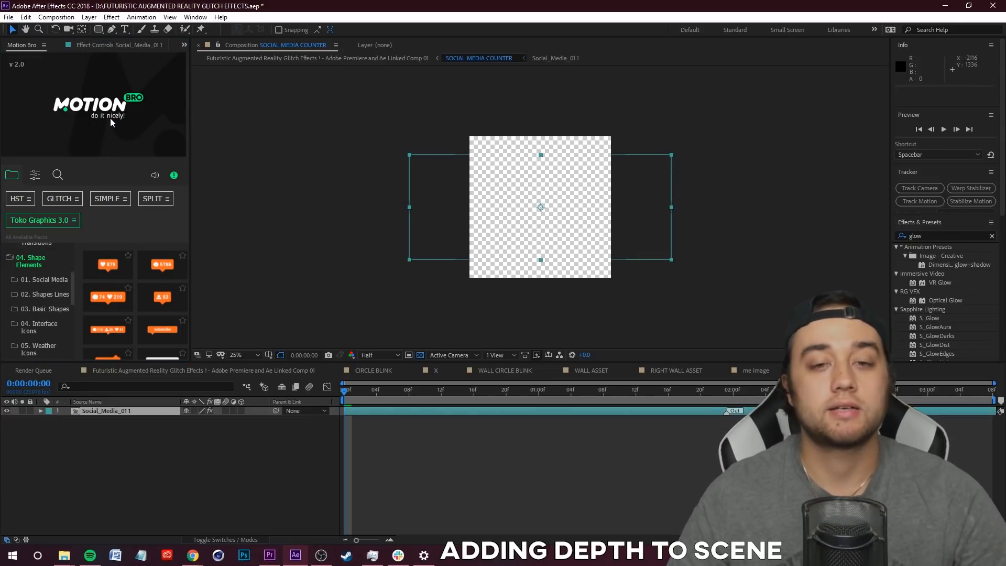
drag(354, 394, 712, 350)
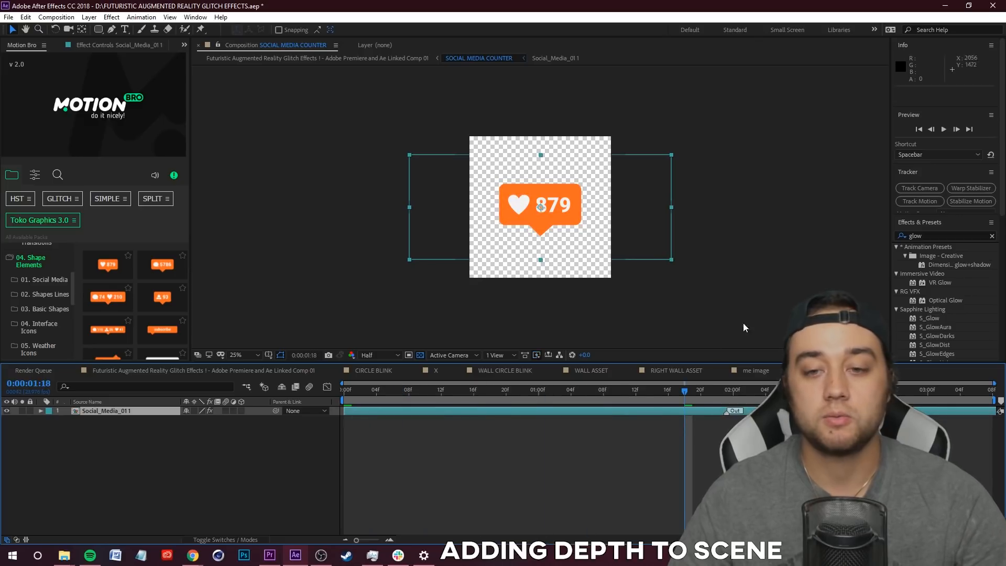
Step: Make the Social_Media_011 layer 3D and add an index-based expression that offsets each copy in depth
click(280, 405)
key(space)
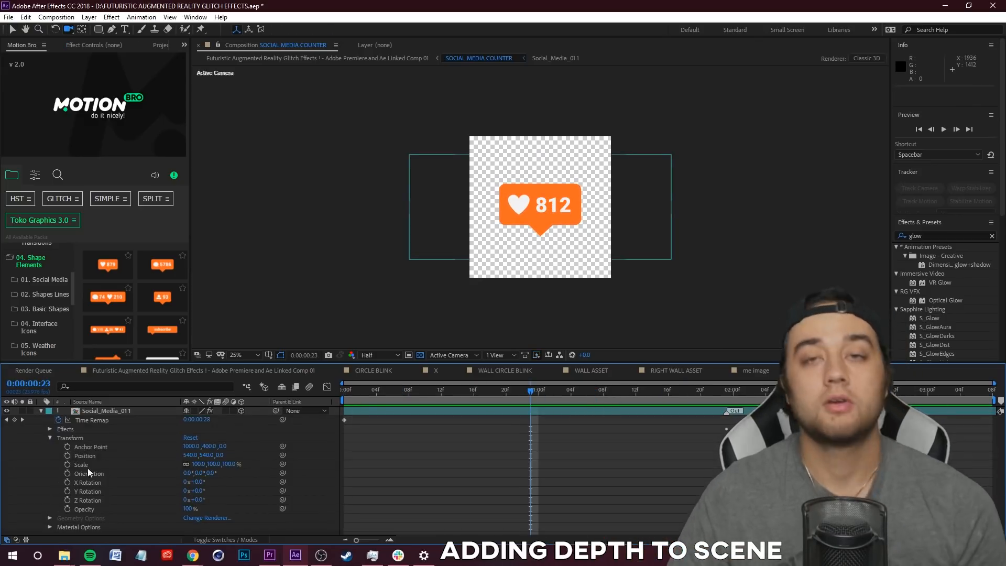
alt+click(67, 473)
text(index)
Step: Add a camera and duplicate the counter layer into a stack of 64 copies, orbiting around it to check the thickness
right_click(182, 358)
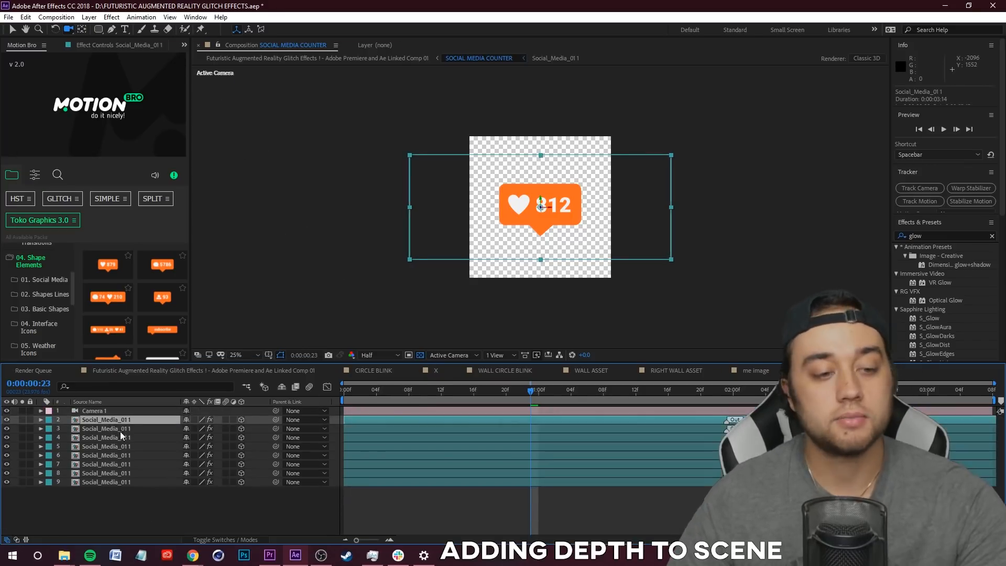
drag(512, 167, 535, 209)
scroll(139, 460, down, 6)
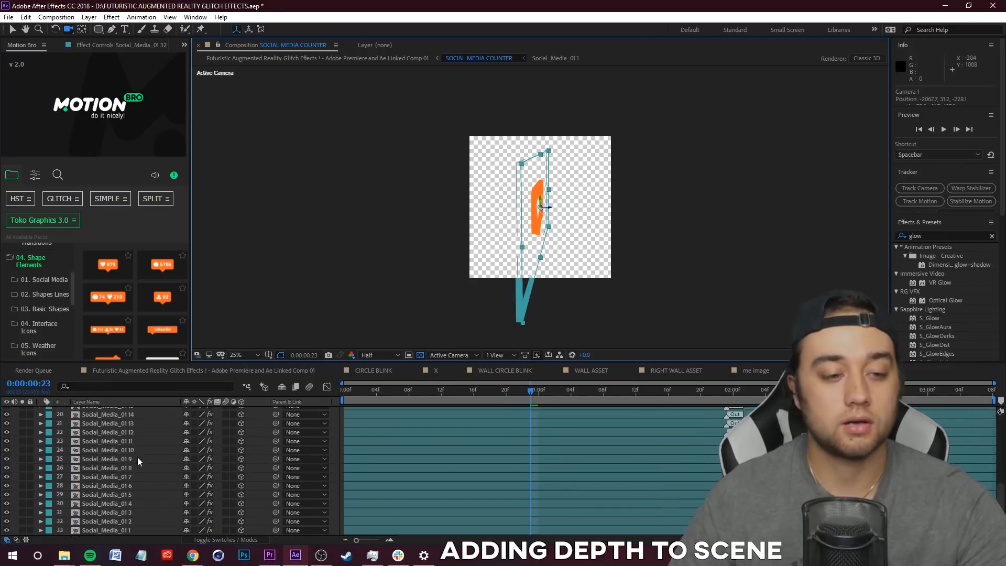
shift+click(131, 529)
key(ctrl+d)
drag(525, 213, 598, 235)
scroll(140, 431, up, 6)
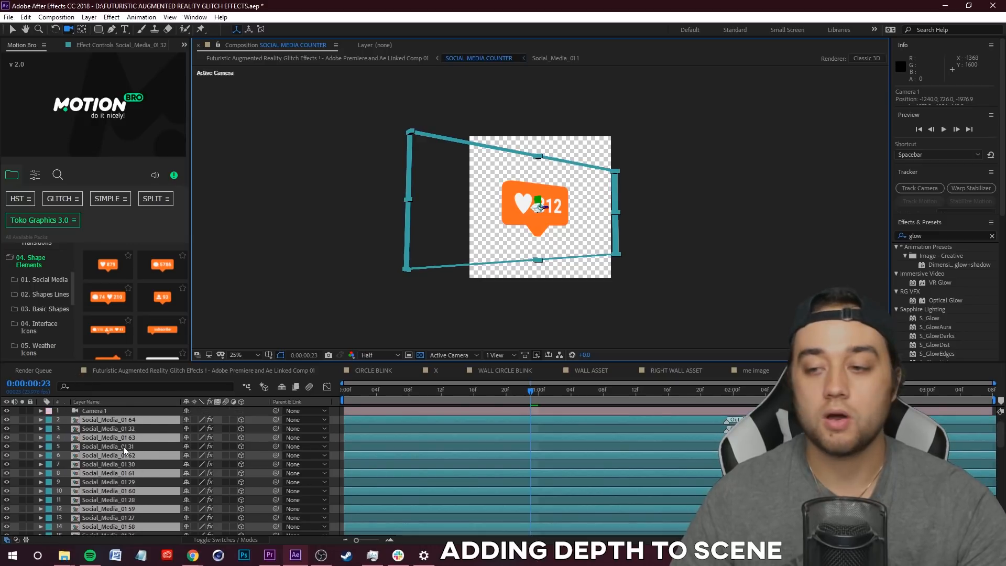
Step: Hide the Camera 1 layer and return to the main Futuristic Augmented Reality Glitch Effects composition
click(6, 411)
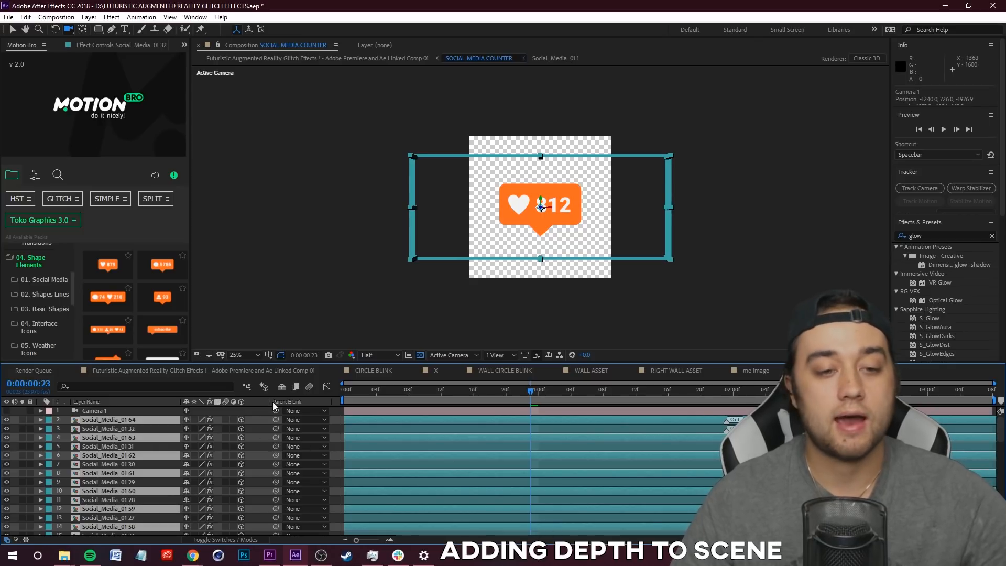
click(267, 372)
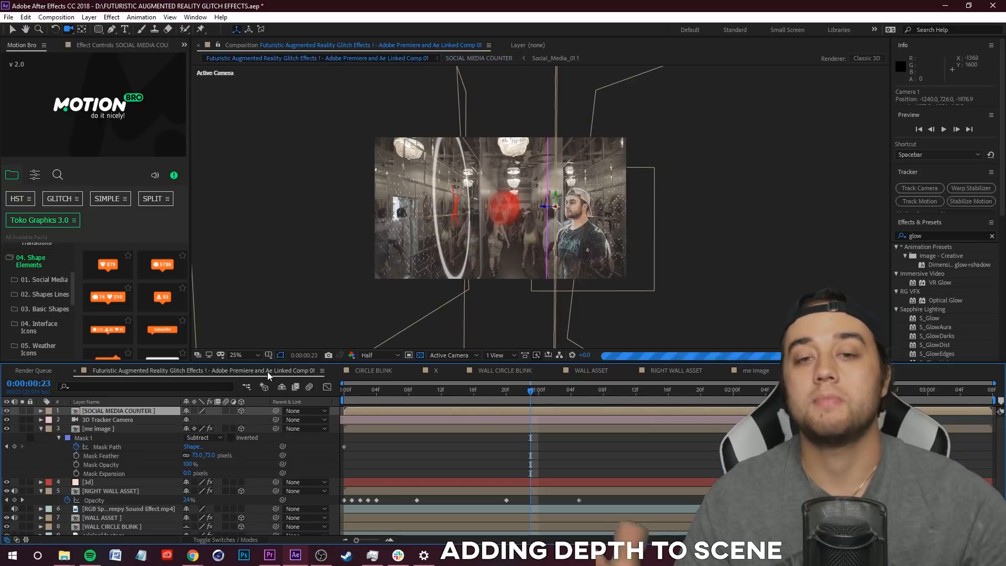
Step: Expand the SOCIAL MEDIA COUNTER layer's transform properties, move to about 0:00:00:13, and set its X orientation to 267.1°
click(40, 411)
click(50, 420)
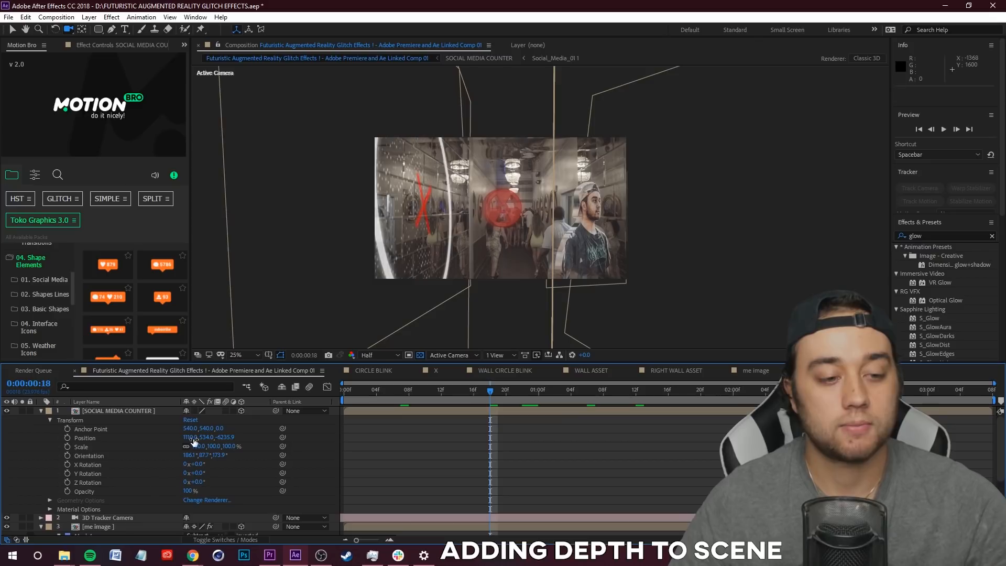
key(period)
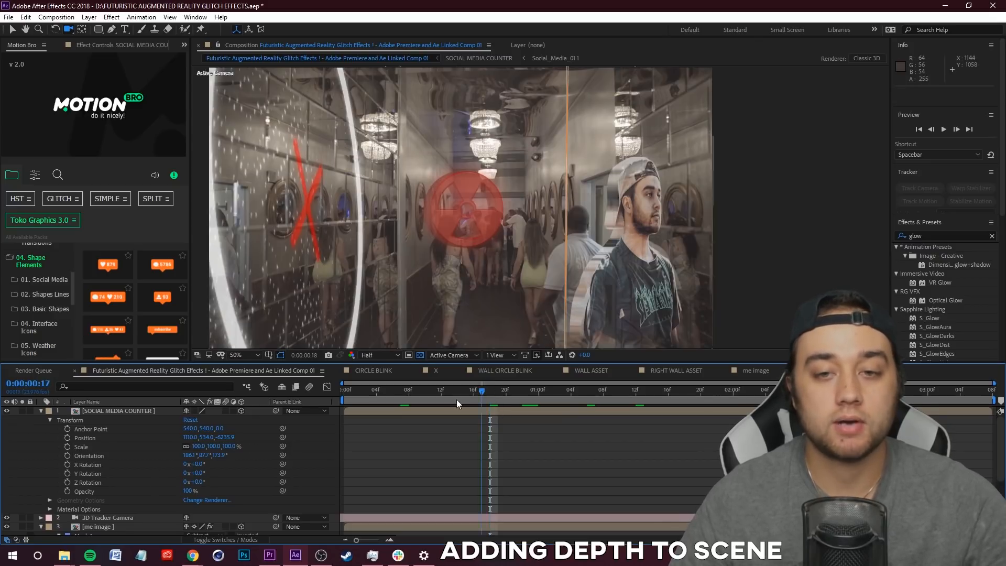
drag(457, 400, 450, 401)
drag(188, 456, 226, 456)
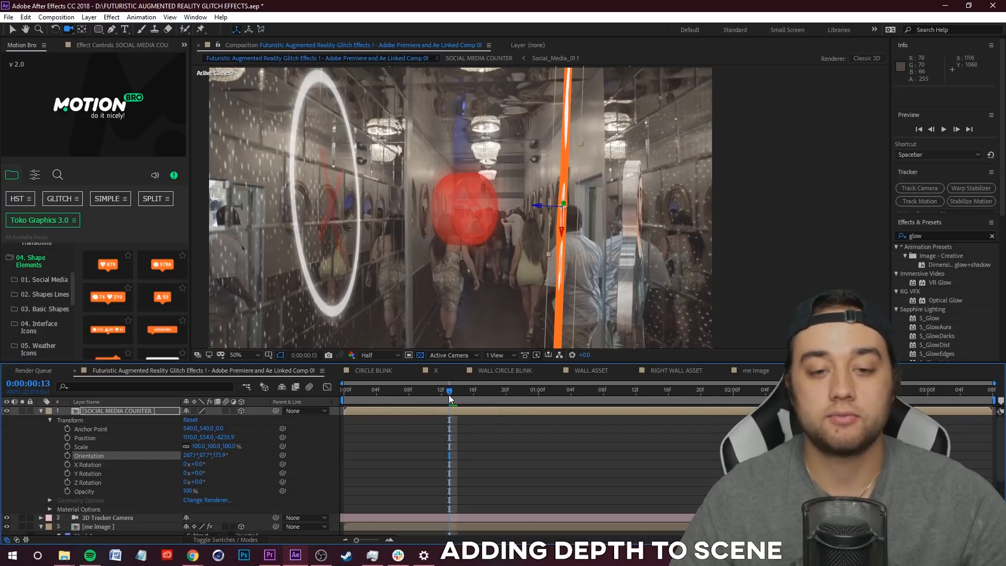
Step: Play the scene to about 0:00:00:22 and turn on Collapse Transformations for the SOCIAL MEDIA COUNTER layer
key(space)
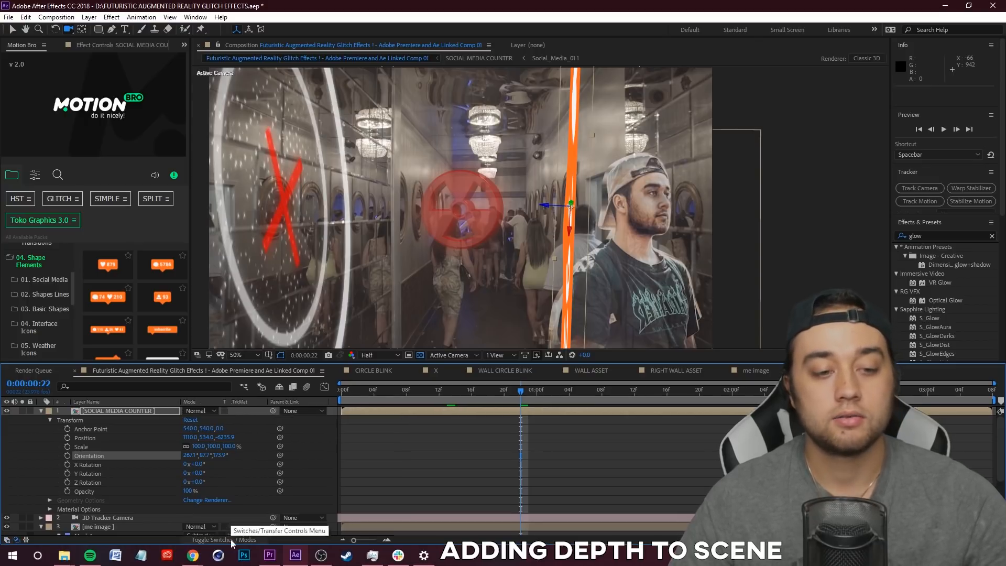
click(193, 410)
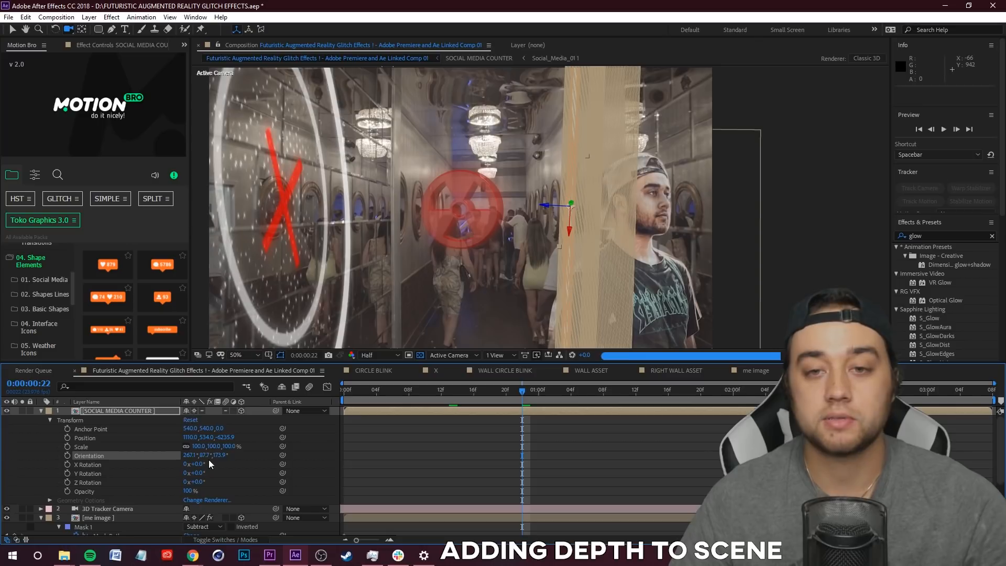
Step: Rotate the counter to X 230° and Z -92°, scale it to 40%, and position it in the hallway at 947.5, 499.3, -5213.4
drag(188, 456, 291, 454)
key(ctrl+z)
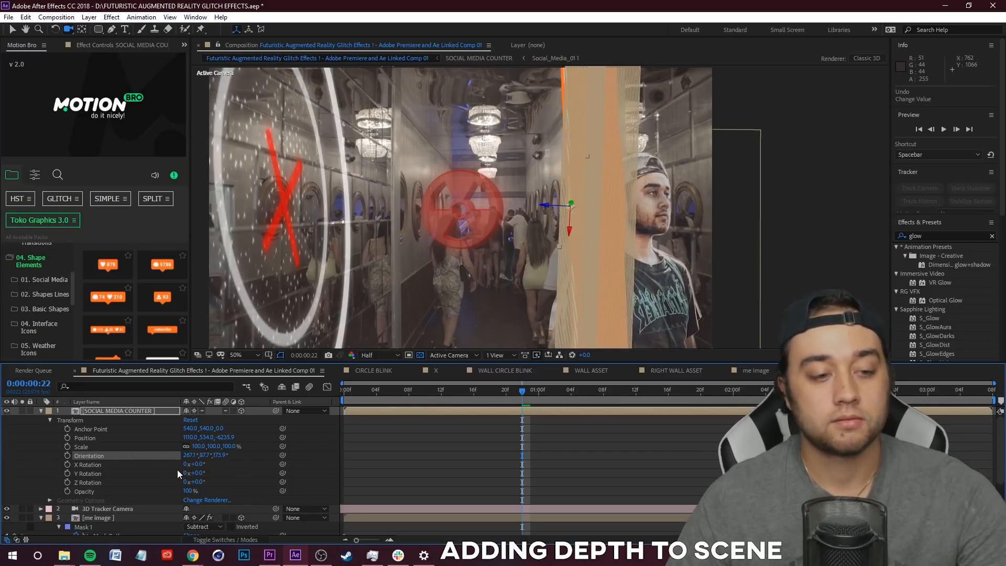
drag(188, 456, 301, 456)
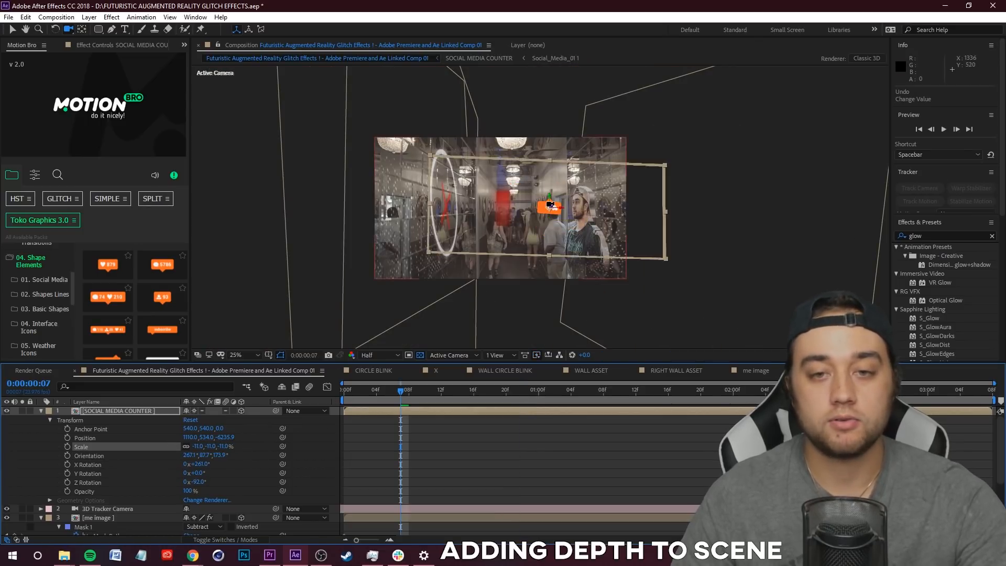
scroll(556, 225, up, 2)
drag(561, 205, 496, 261)
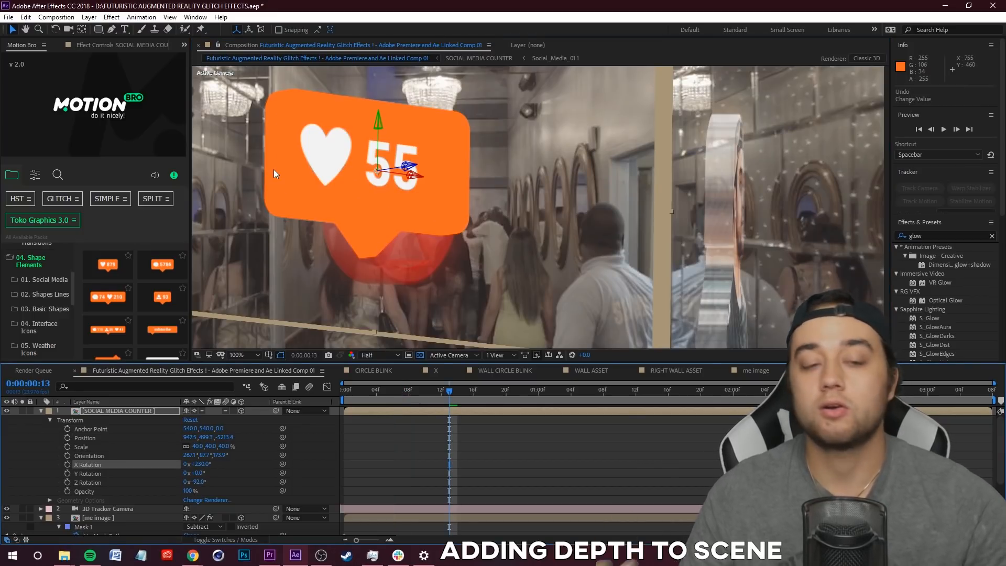
scroll(281, 171, down, 3)
scroll(364, 180, up, 2)
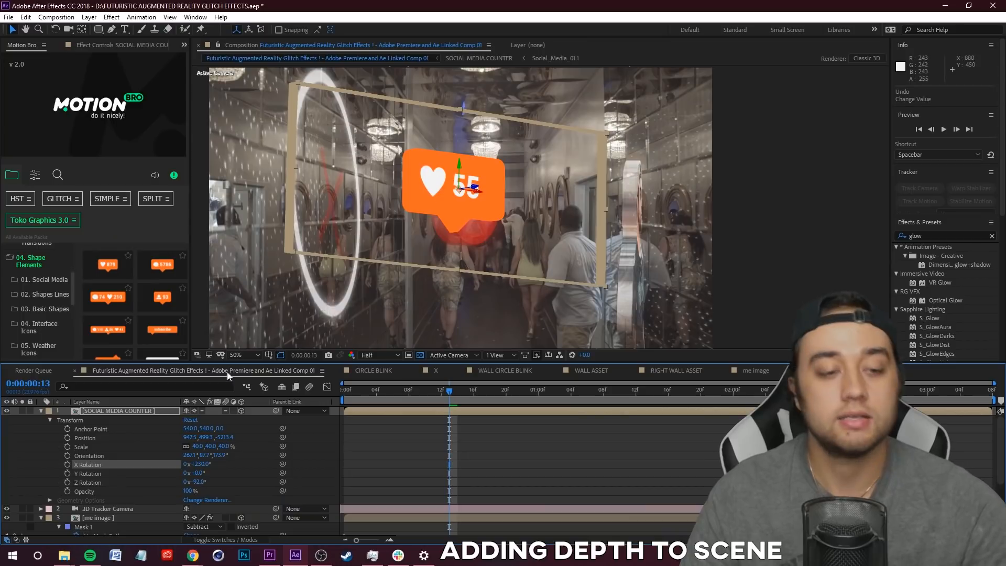
Step: Open the SOCIAL MEDIA COUNTER composition and pre-compose every Social_Media layer except Social_Media_01 1 as "back"
double_click(115, 410)
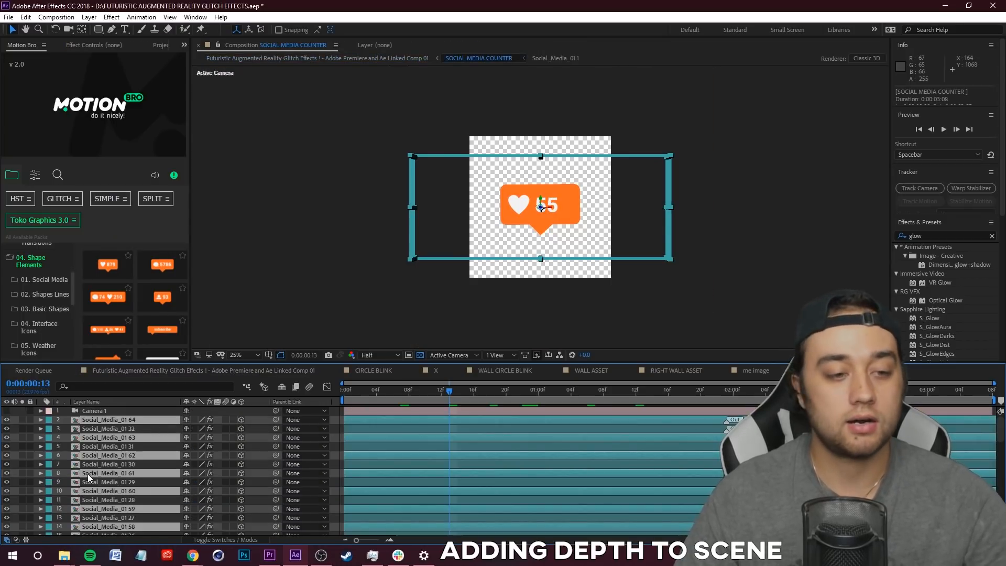
scroll(126, 461, down, 15)
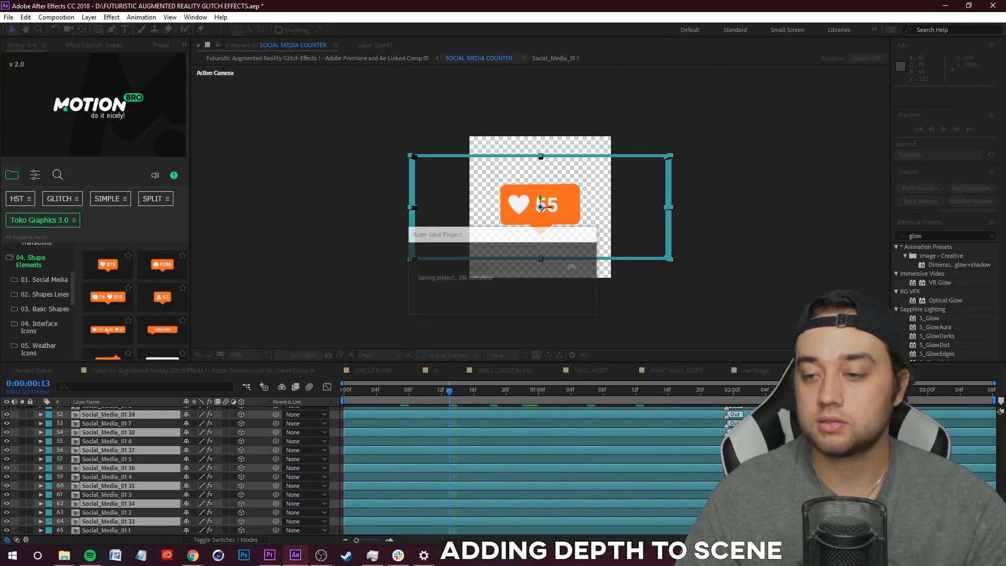
click(131, 528)
click(133, 521)
scroll(140, 469, up, 15)
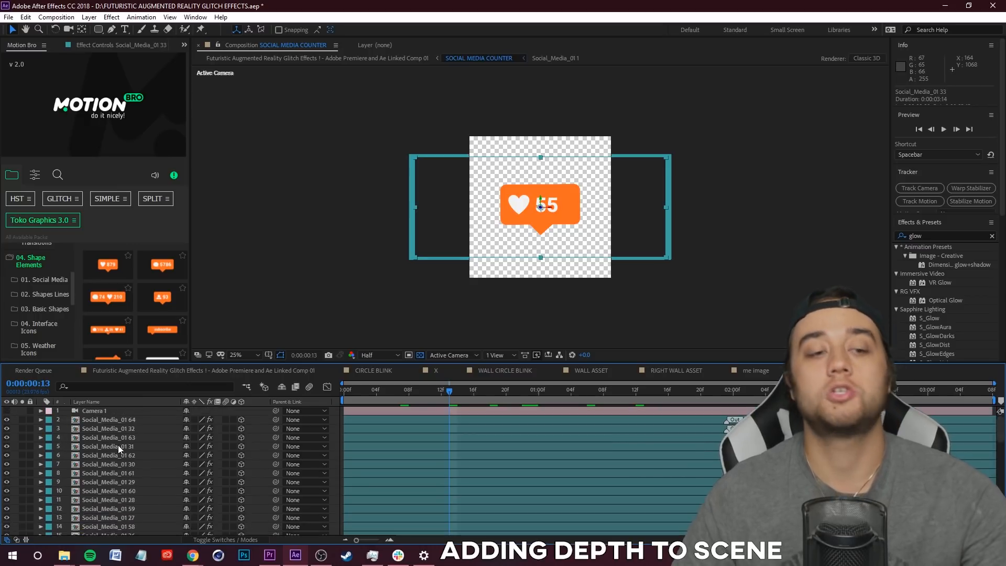
shift+click(118, 421)
right_click(120, 420)
click(170, 375)
text(back)
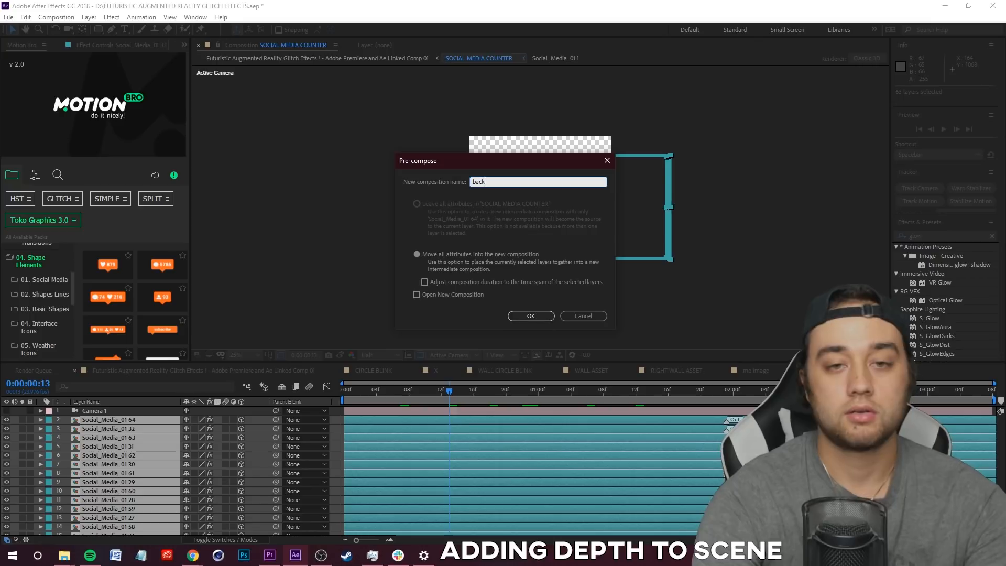
click(531, 315)
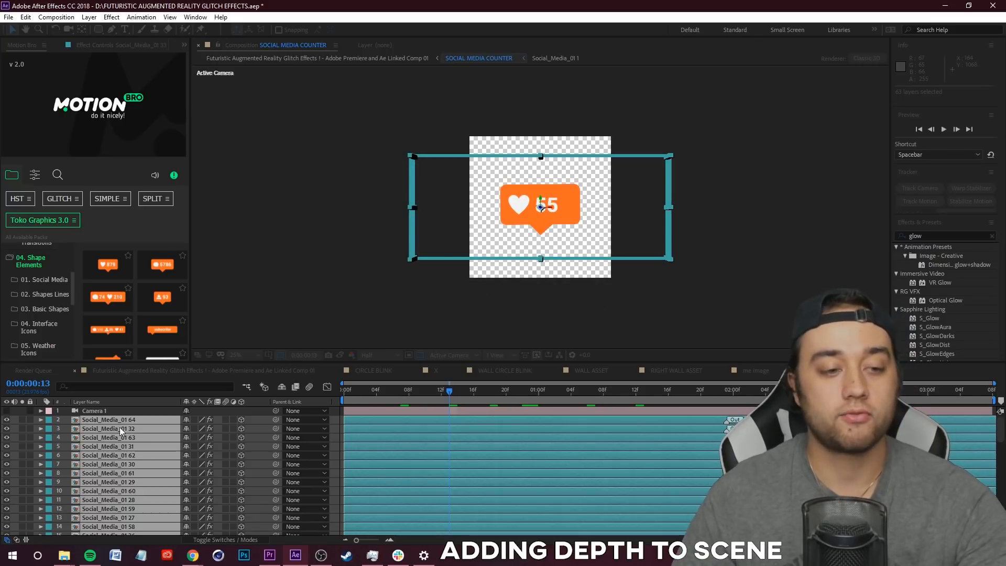
Step: Place the back layer beneath the front Social_Media layer and turn on its Collapse Transformations
drag(114, 430, 99, 416)
click(93, 430)
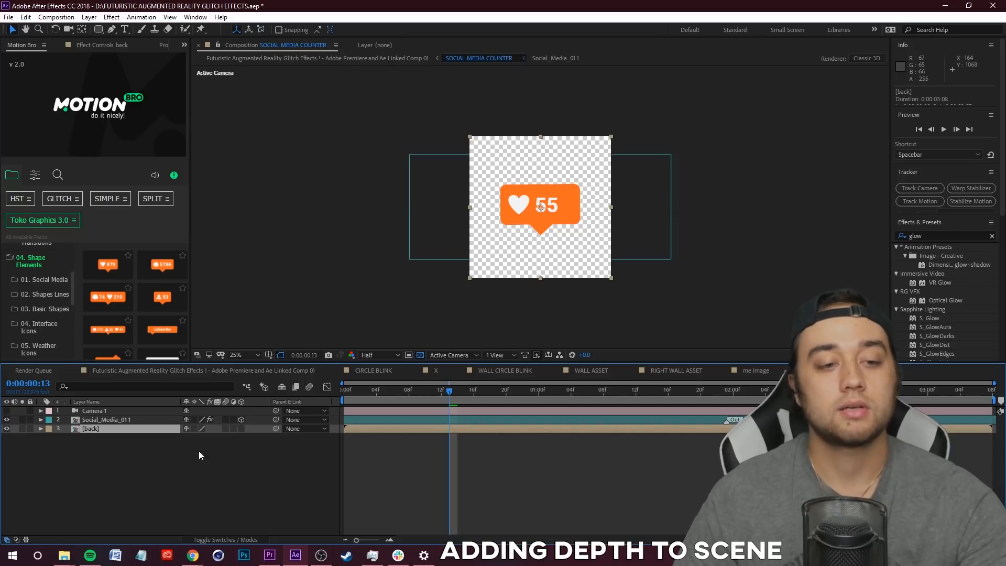
click(194, 429)
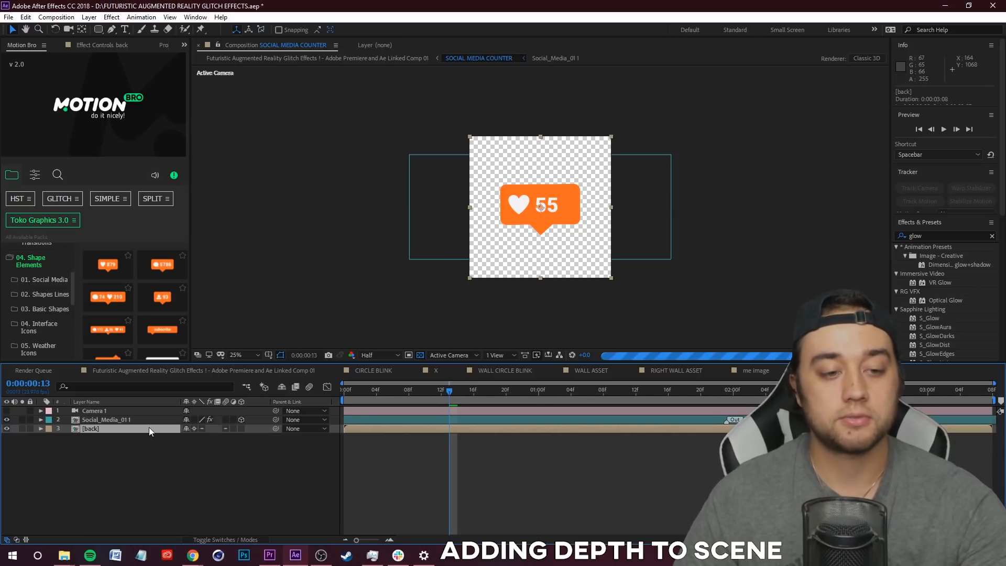
Step: Apply Brightness & Contrast to the back layer and set its brightness to -106
text(brightnes)
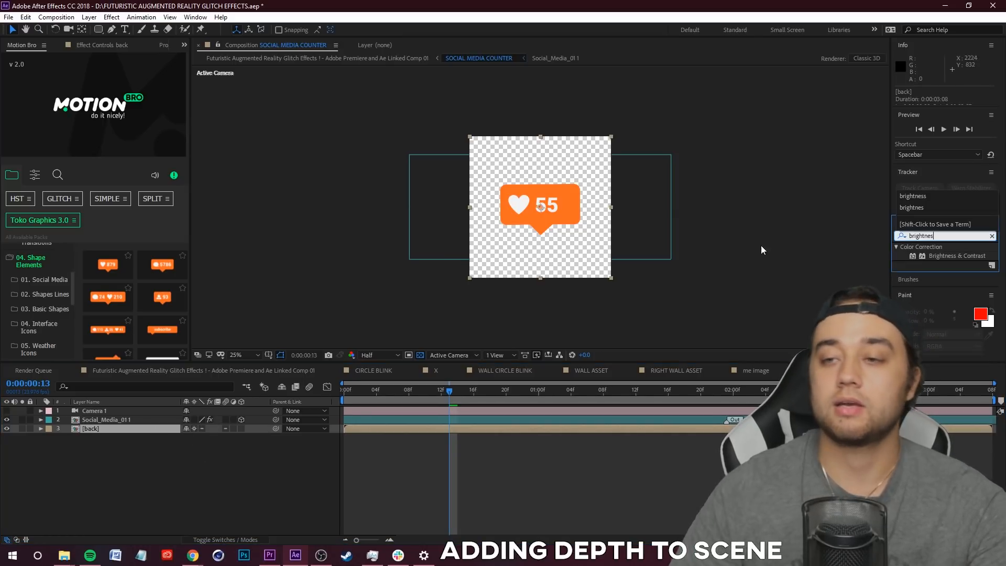
drag(950, 256, 105, 429)
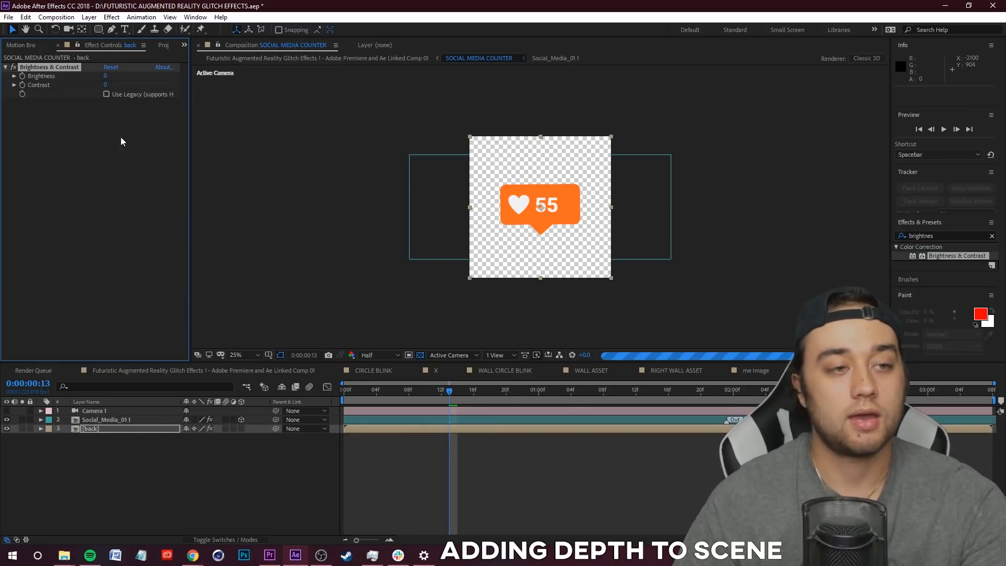
click(15, 76)
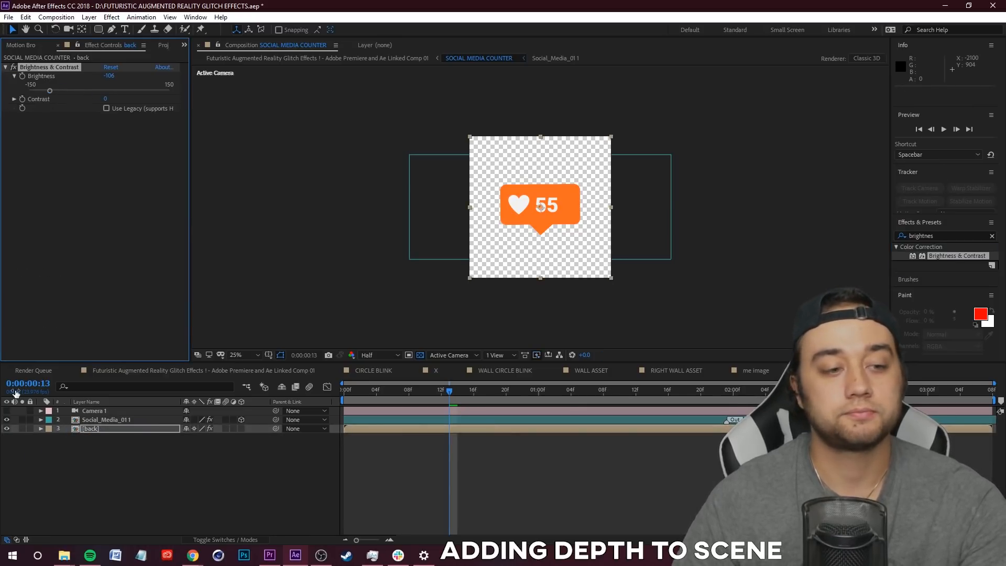
Step: Show the Camera 1 layer and adjust the back layer's brightness to -76 and contrast to 43
click(5, 411)
click(6, 412)
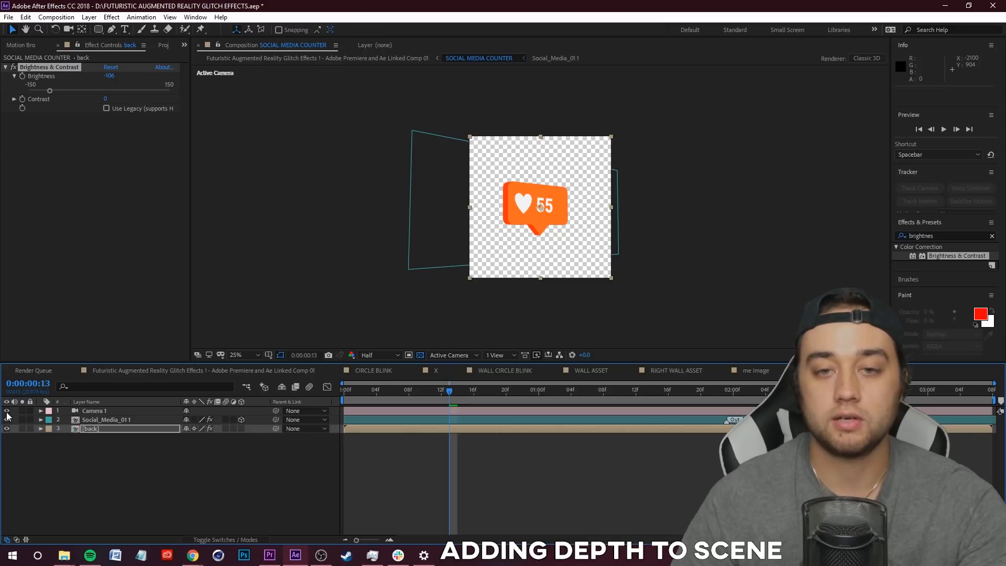
drag(50, 90, 166, 100)
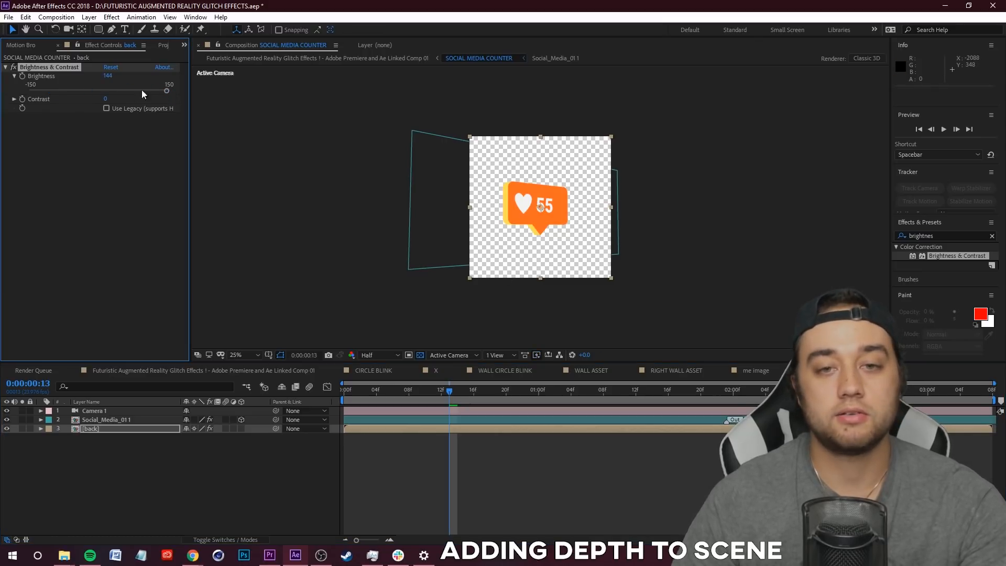
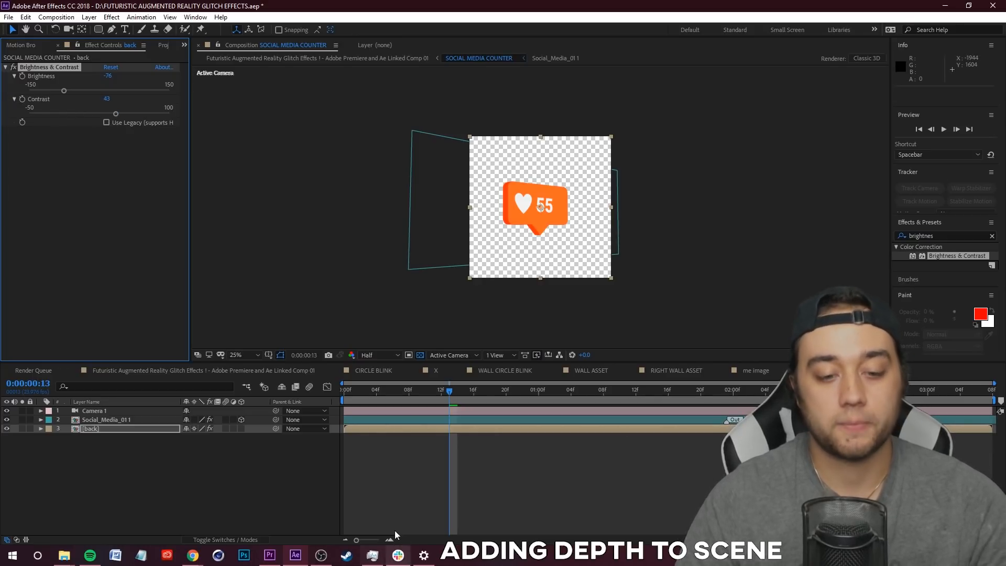
Step: Return to the main Futuristic Augmented Reality Glitch Effects composition and preview the shaded counter in the hallway
click(221, 374)
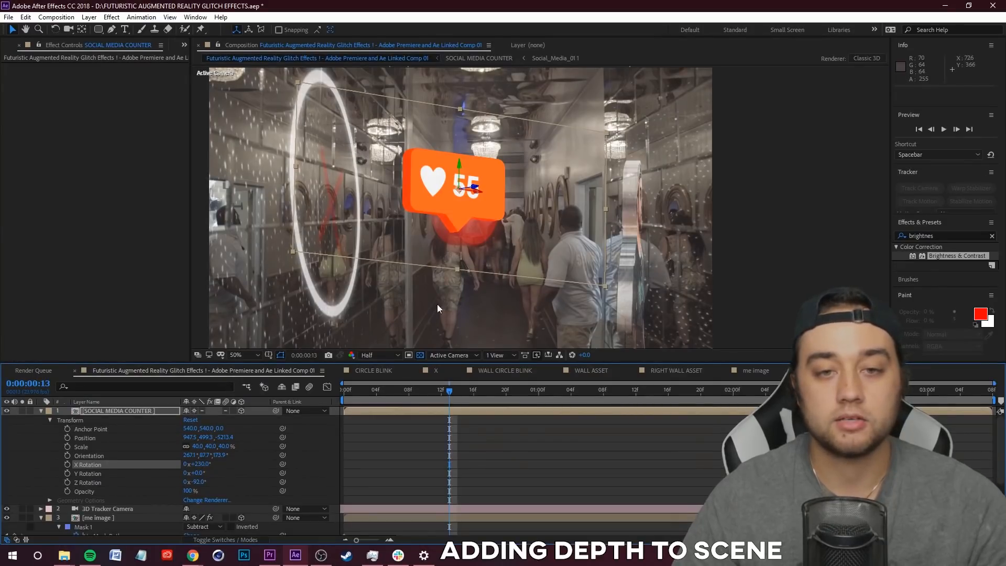
click(449, 388)
click(402, 394)
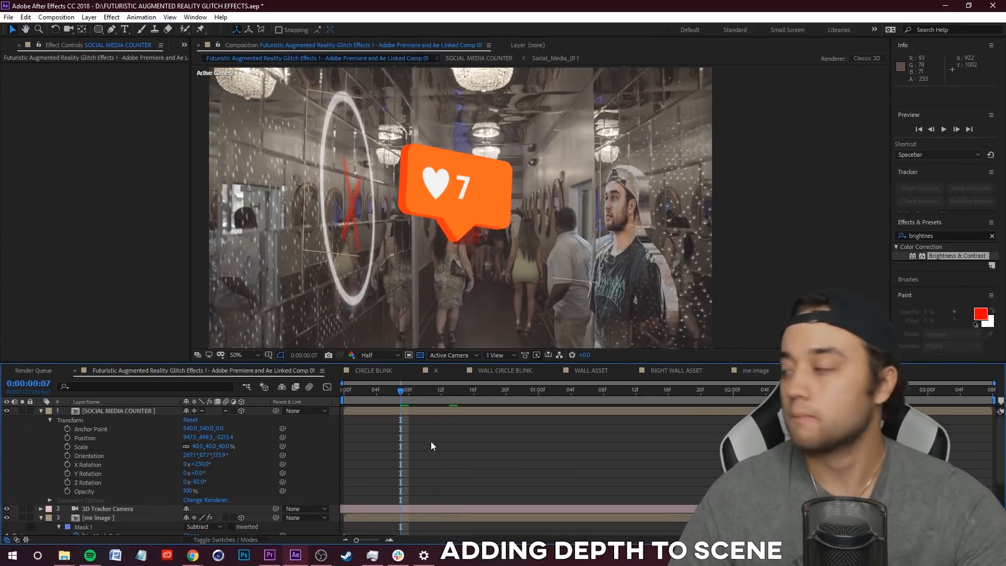
key(space)
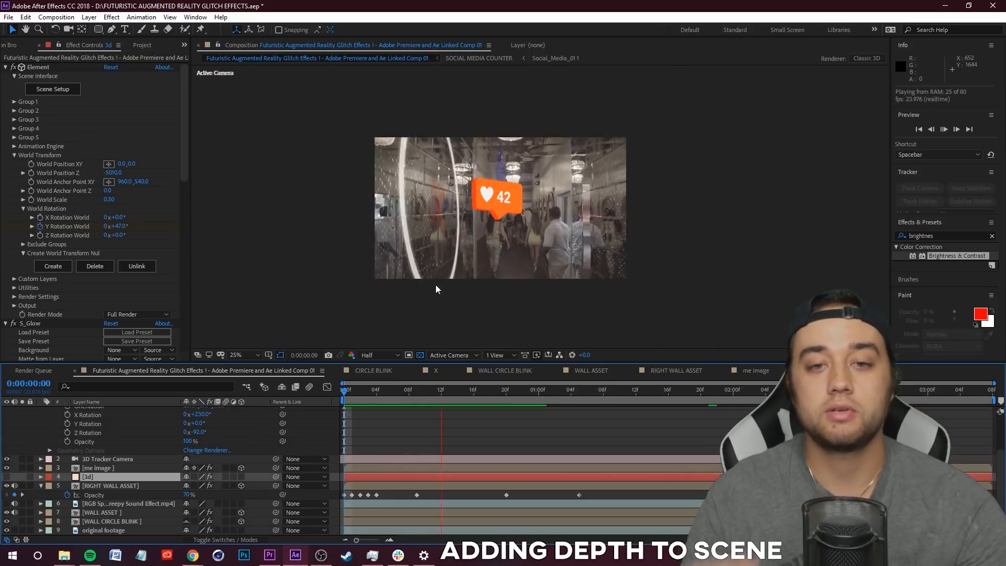
key(space)
Step: Move the SOCIAL MEDIA COUNTER to 865.9, 560.0, -8639.8, scale it to 29%, and keyframe its X rotation from 230° to 201°
click(508, 242)
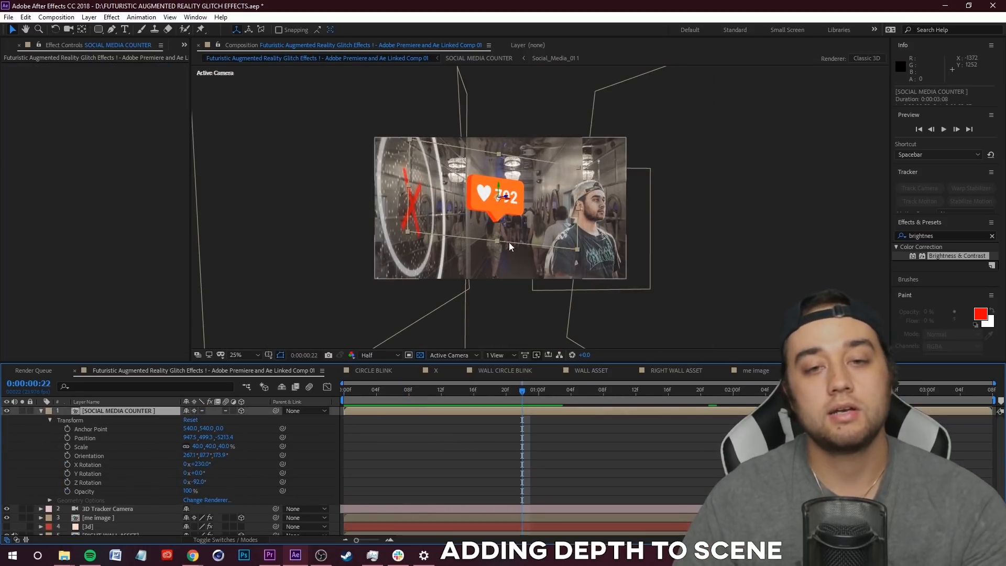
drag(506, 195, 637, 181)
drag(502, 104, 492, 128)
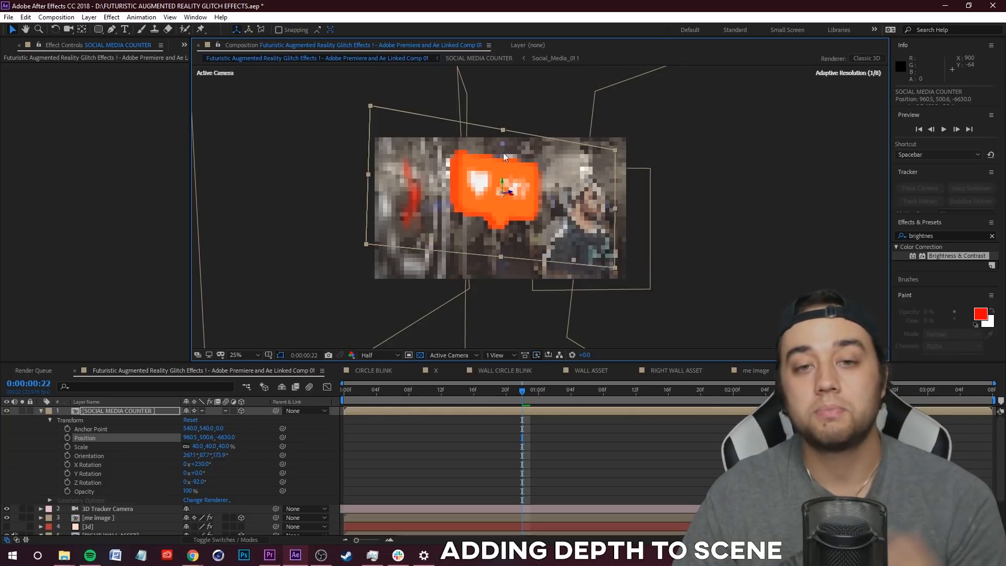
drag(510, 191, 538, 185)
drag(428, 152, 491, 176)
Step: Play back the composition to review the rotating counter passing the camera
key(space)
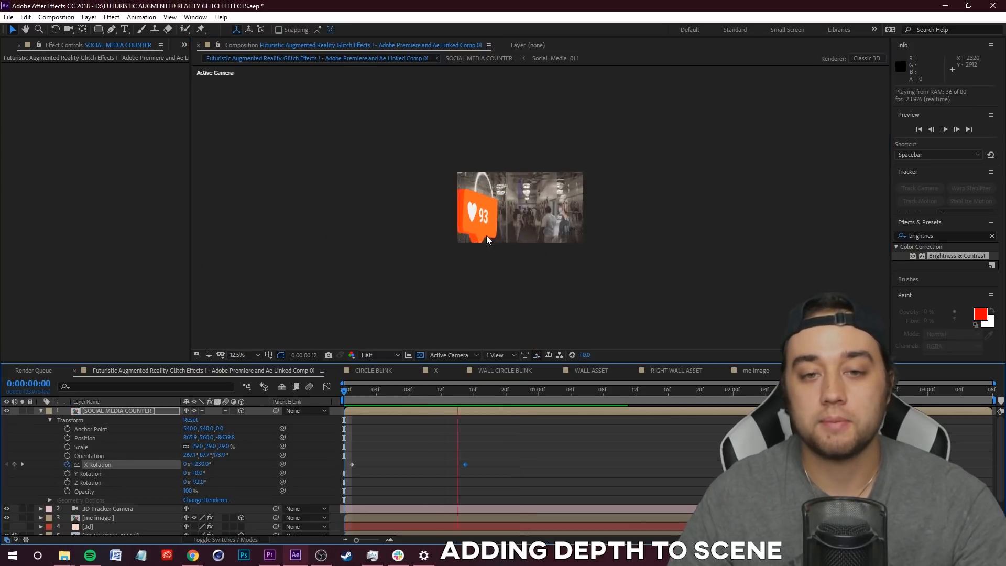
key(space)
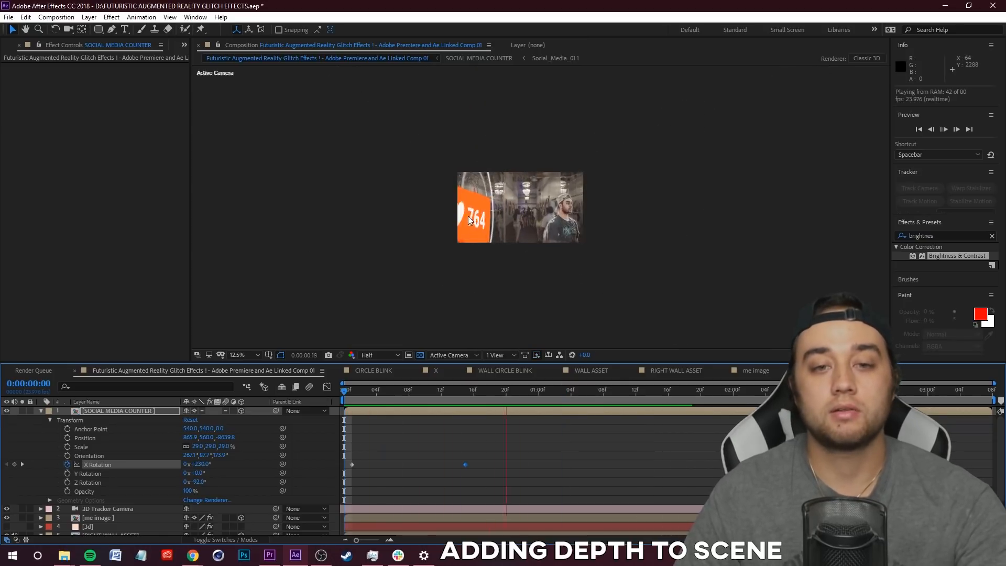
key(space)
key(space)
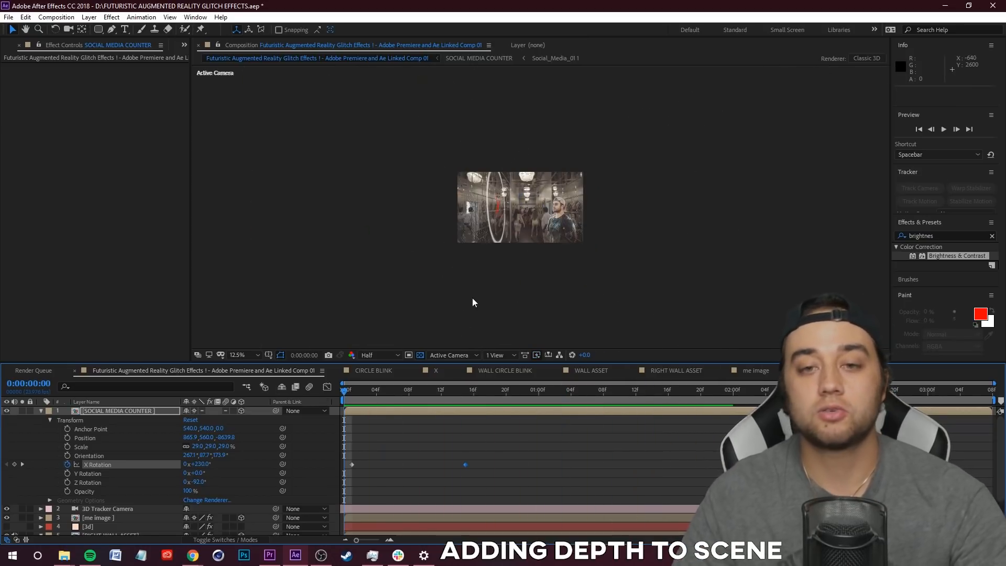
key(space)
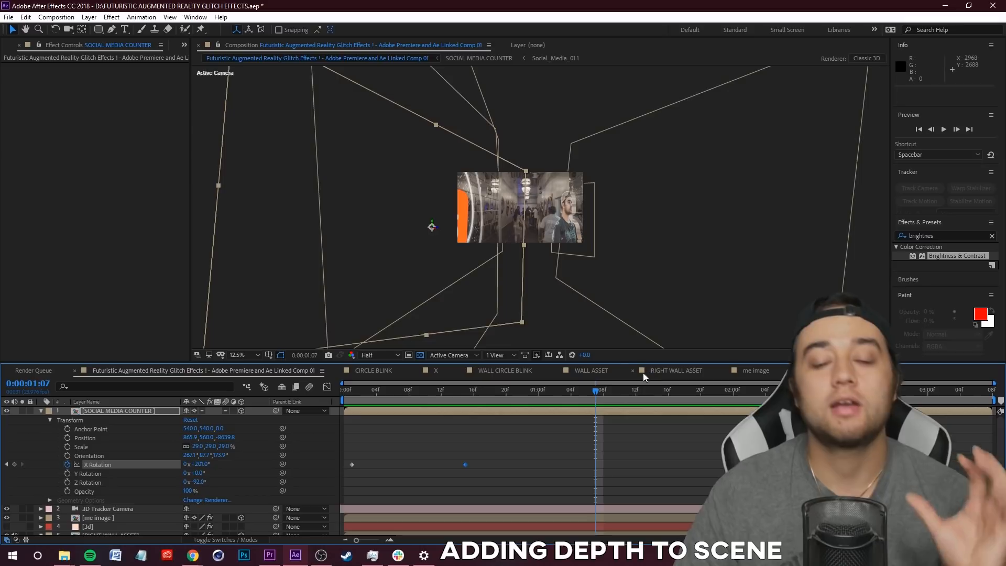
key(space)
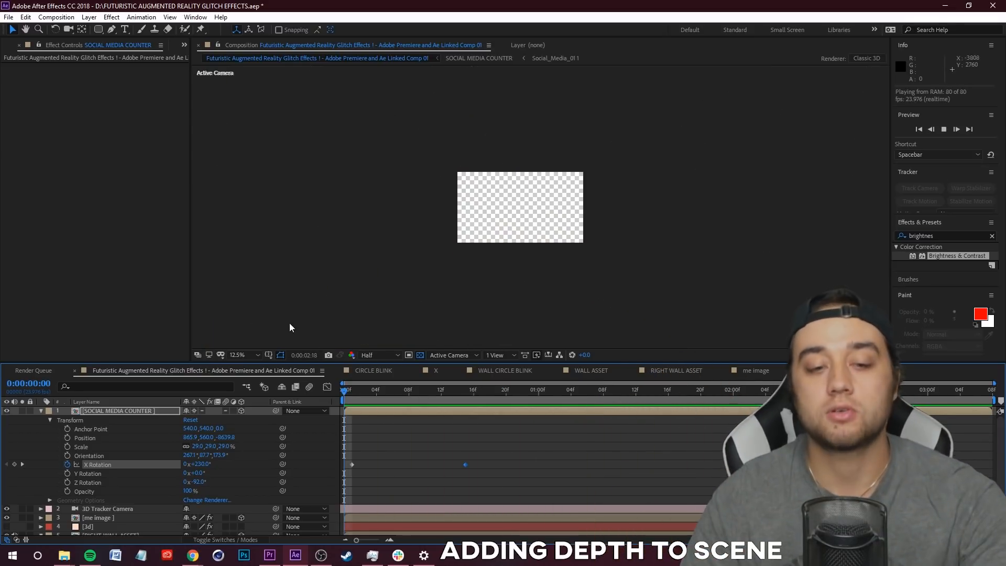
key(space)
Step: Switch to Premiere Pro and play the finished example in Sequence 01 from the start to review its floating counters
click(269, 555)
key(space)
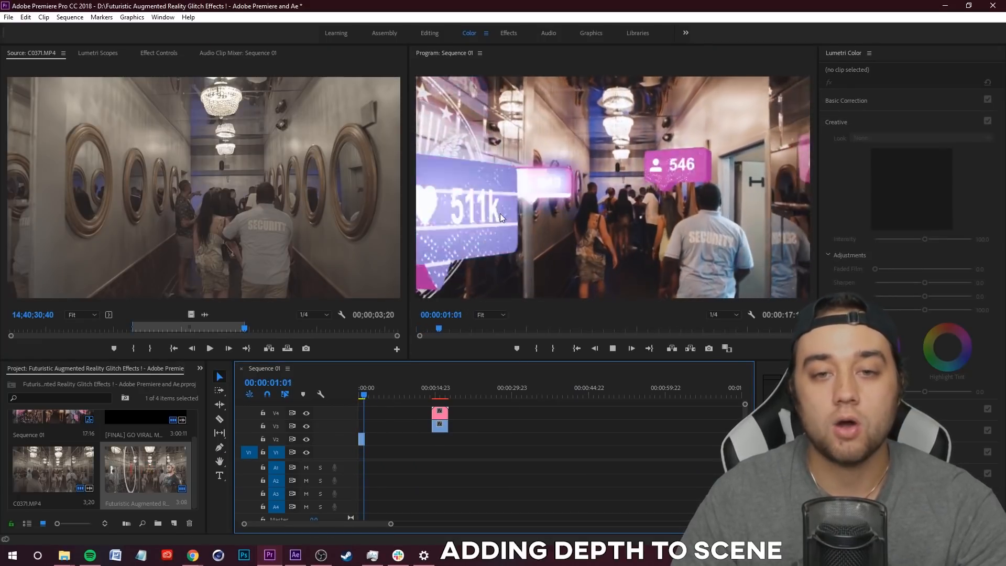
key(space)
mouse_move(365, 396)
mouse_down()
mouse_move(335, 407)
mouse_move(363, 397)
mouse_up()
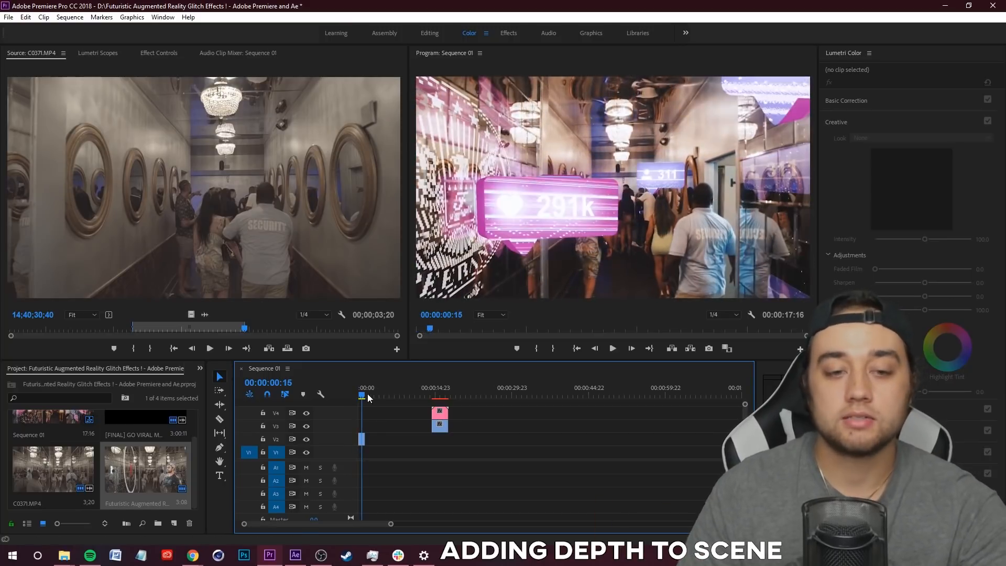
key(Home)
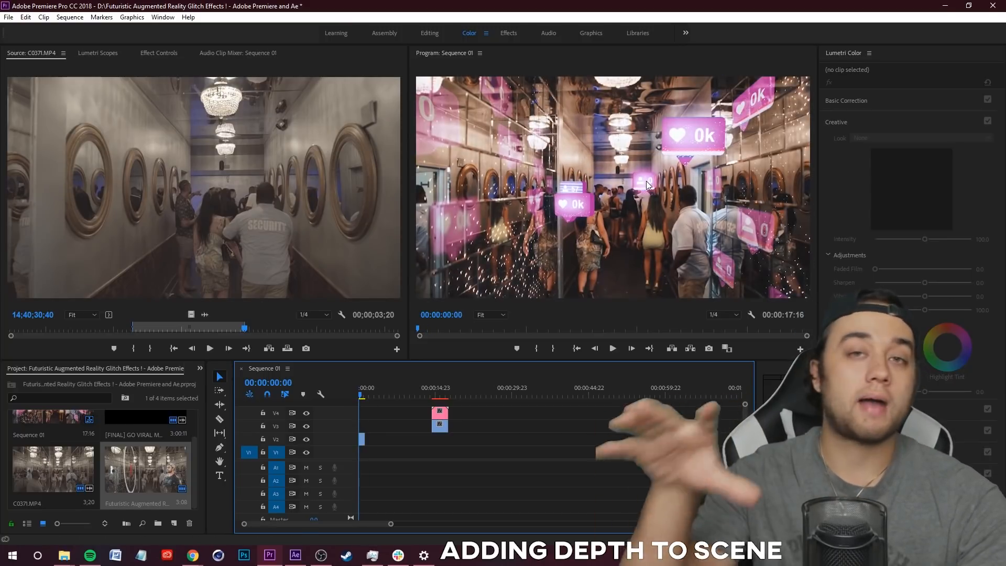
key(space)
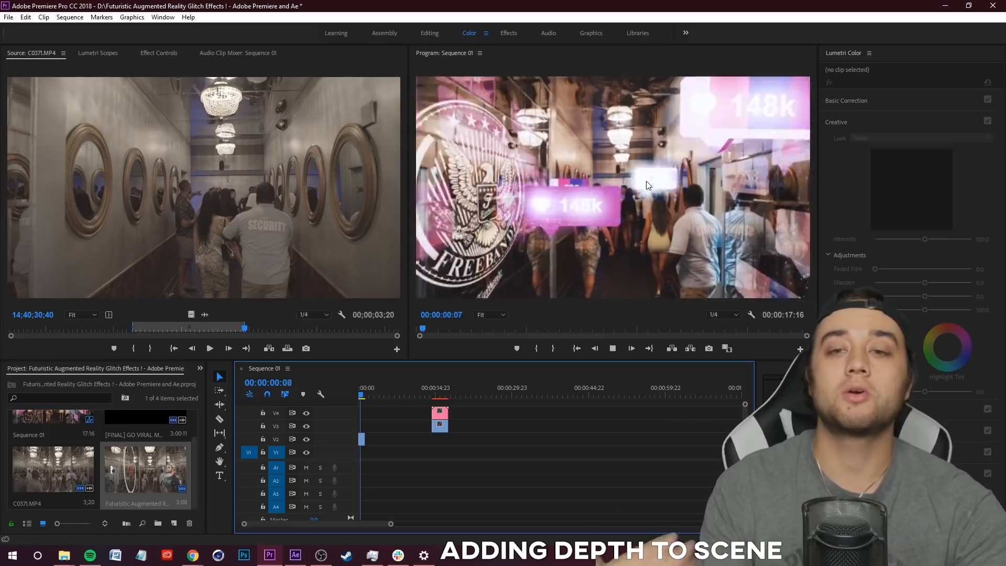
Step: Switch back to After Effects and replay the main composition from the beginning
click(294, 555)
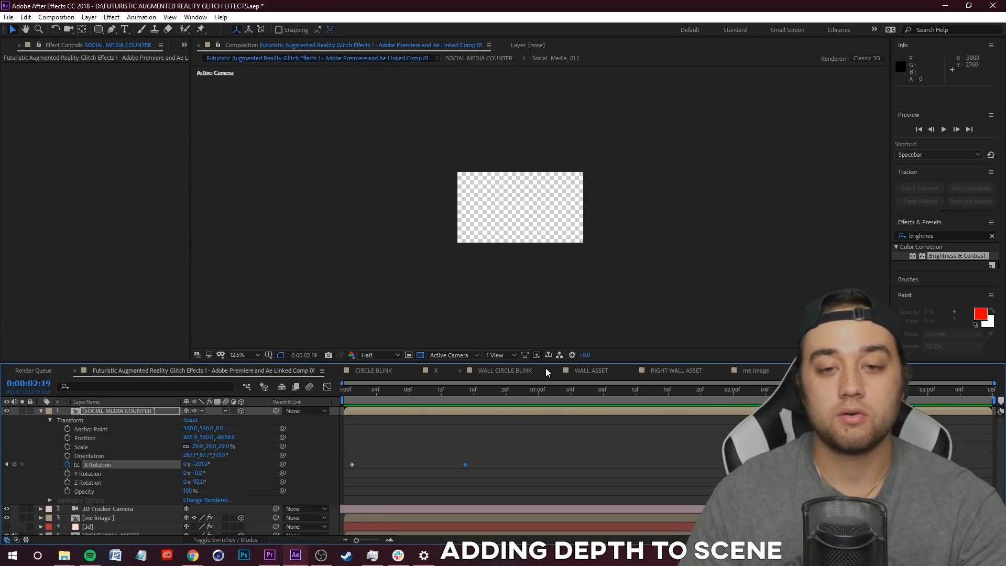
drag(887, 390, 269, 423)
key(space)
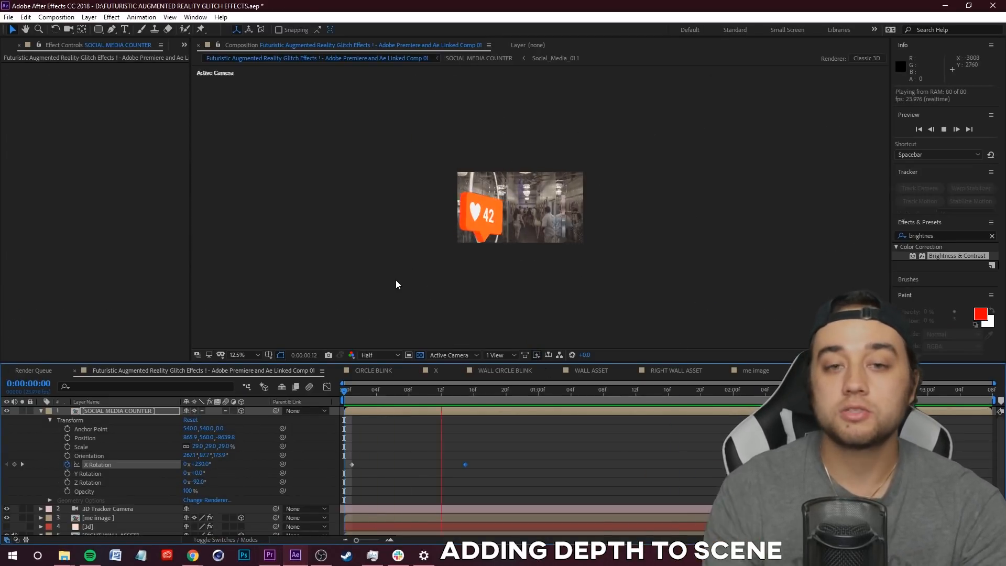
key(space)
Step: At 0:00:00:07, bring the counter closer to the camera at Z position -9029.8 and scale it to 14%
drag(492, 394, 400, 398)
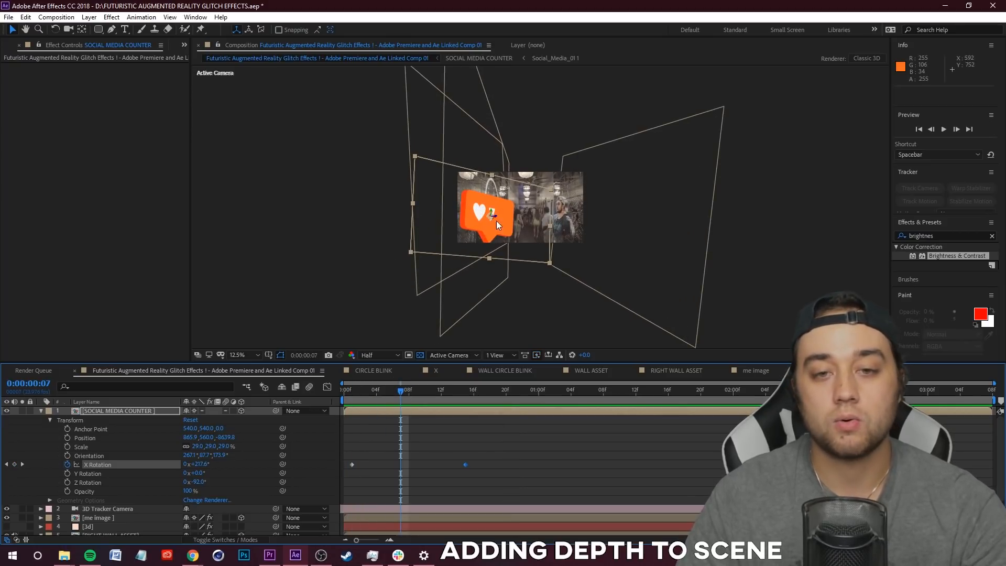
drag(153, 442, 98, 483)
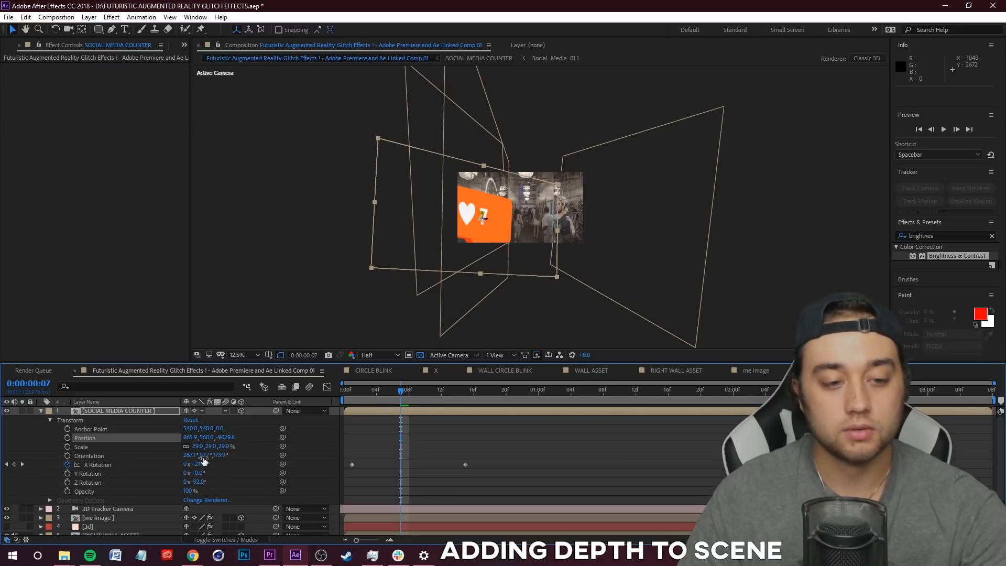
drag(227, 447, 225, 456)
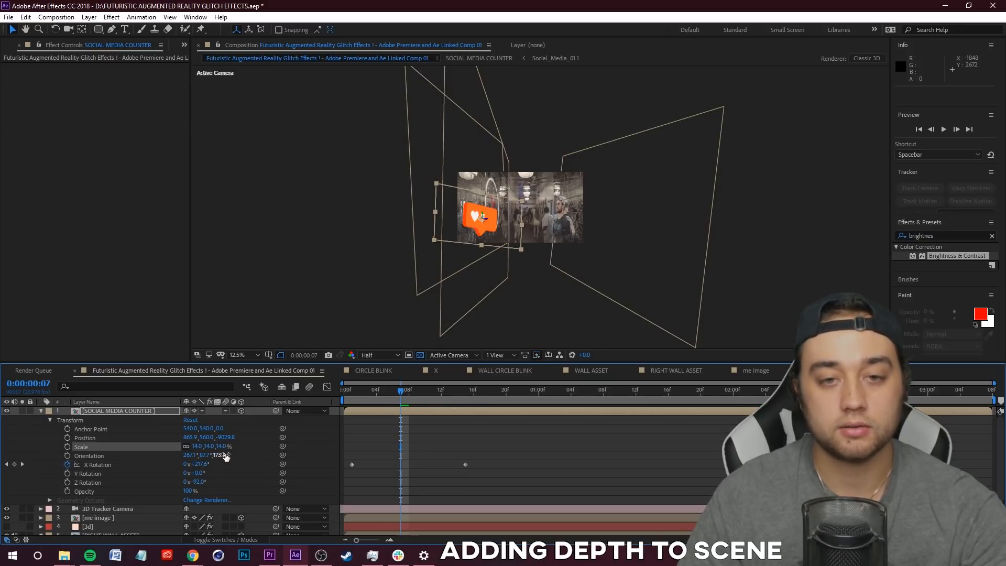
Step: Go to the start of the composition and preview the smaller, closer counter
drag(356, 397, 341, 404)
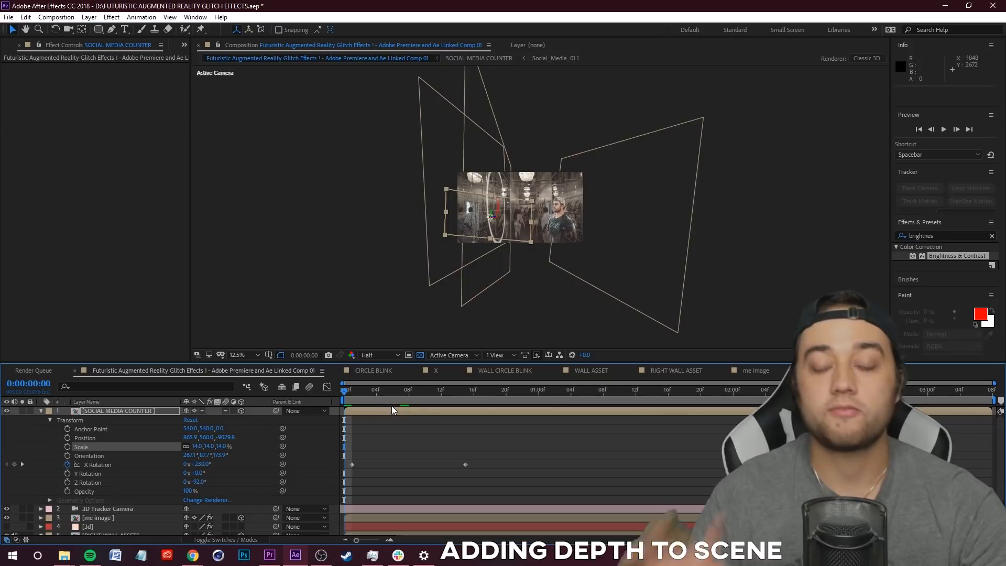
key(space)
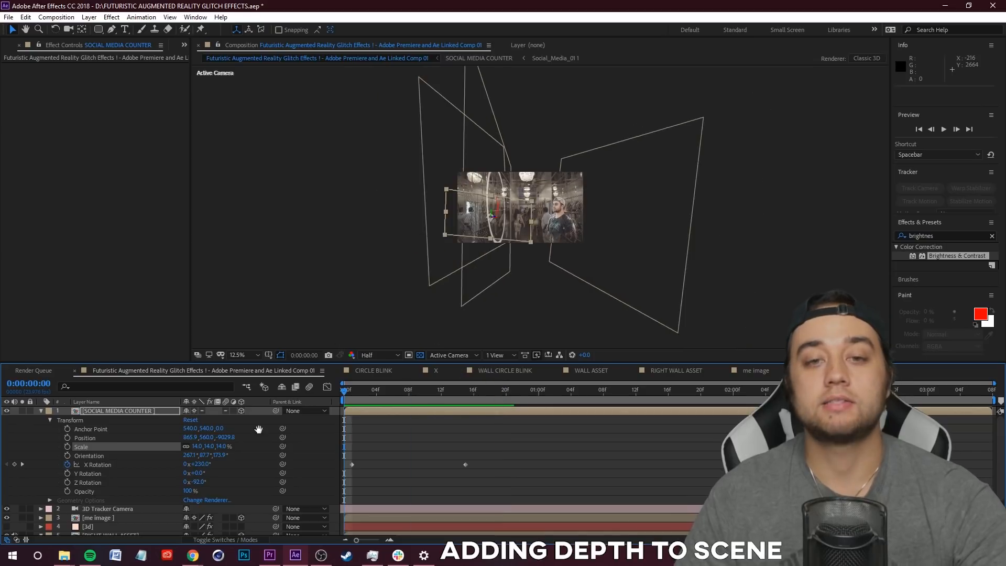
key(space)
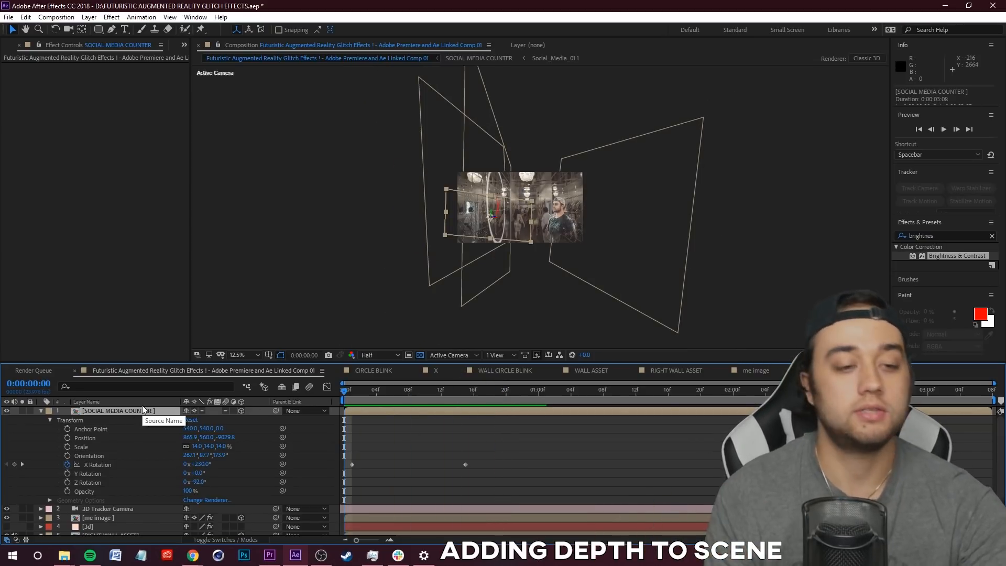
Step: Duplicate the SOCIAL MEDIA COUNTER layer and move the copy across the hallway to about 1017.7, 579.3, -8902.9
key(ctrl+d)
click(41, 419)
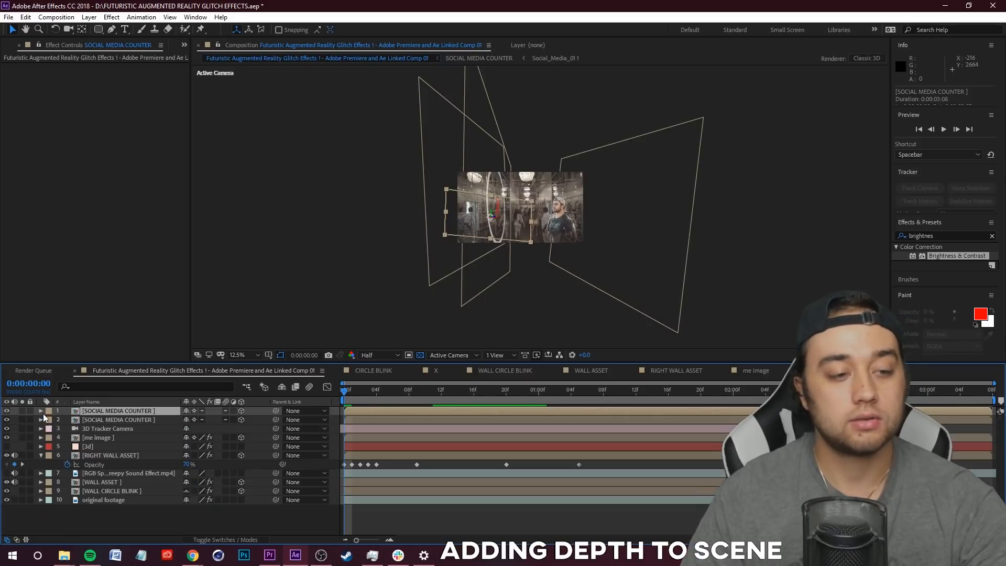
click(41, 410)
click(50, 420)
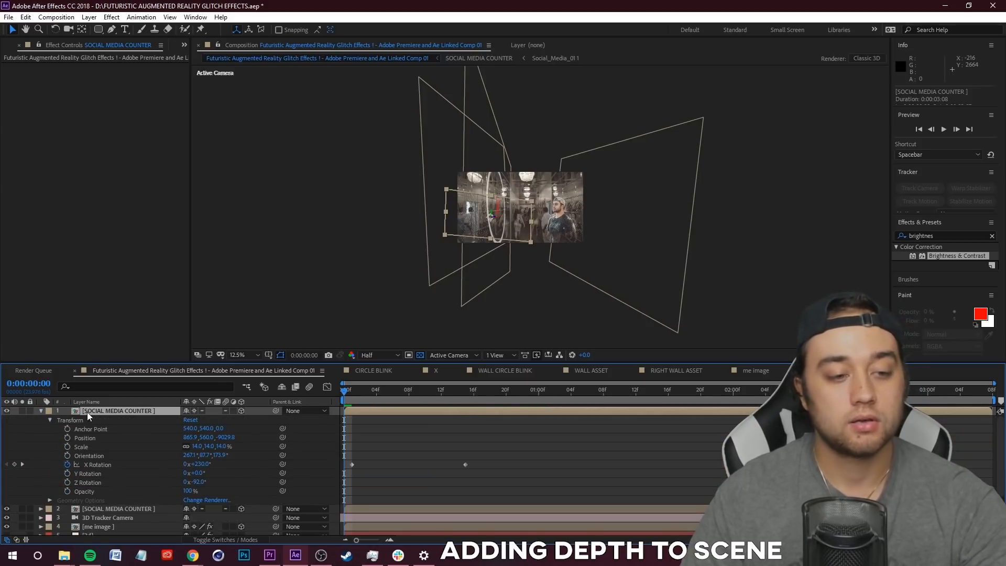
key(period)
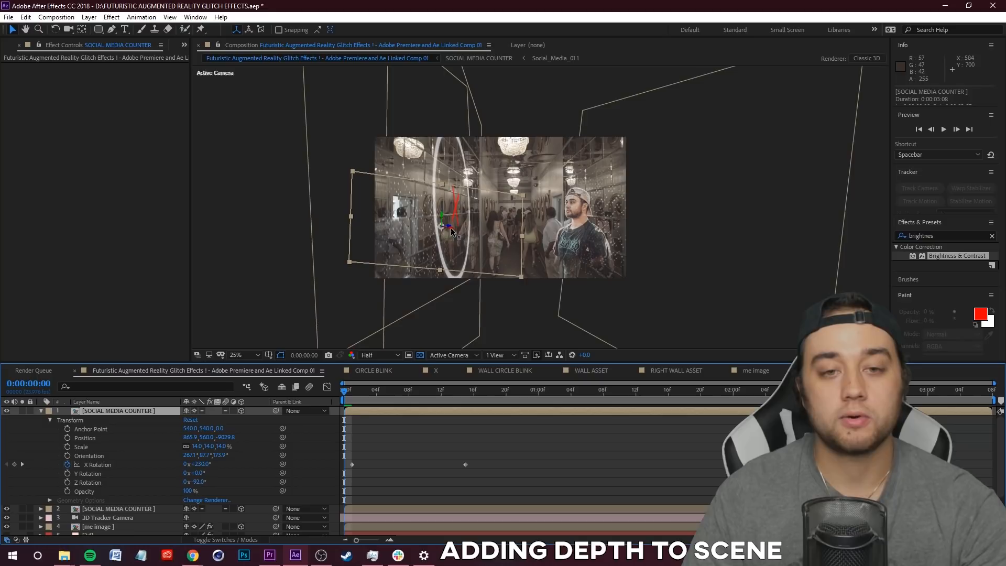
drag(448, 227, 480, 233)
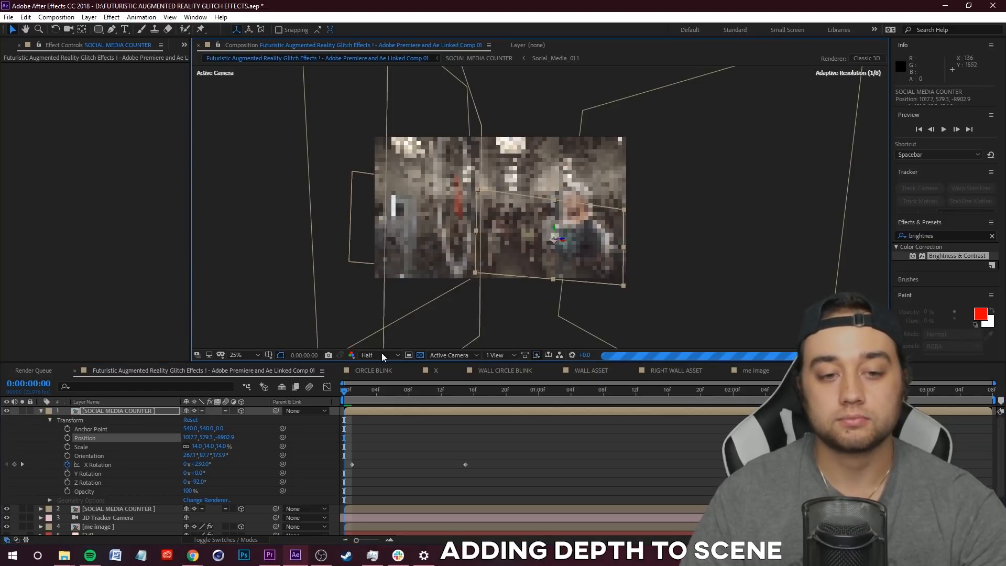
Step: At 0:00:00:06, push the duplicate counter deeper into the hallway, to about position 716.7, 547.0, -8486.0, and preview the composition
click(392, 390)
mouse_move(559, 232)
mouse_down()
mouse_move(554, 190)
mouse_move(544, 225)
mouse_up()
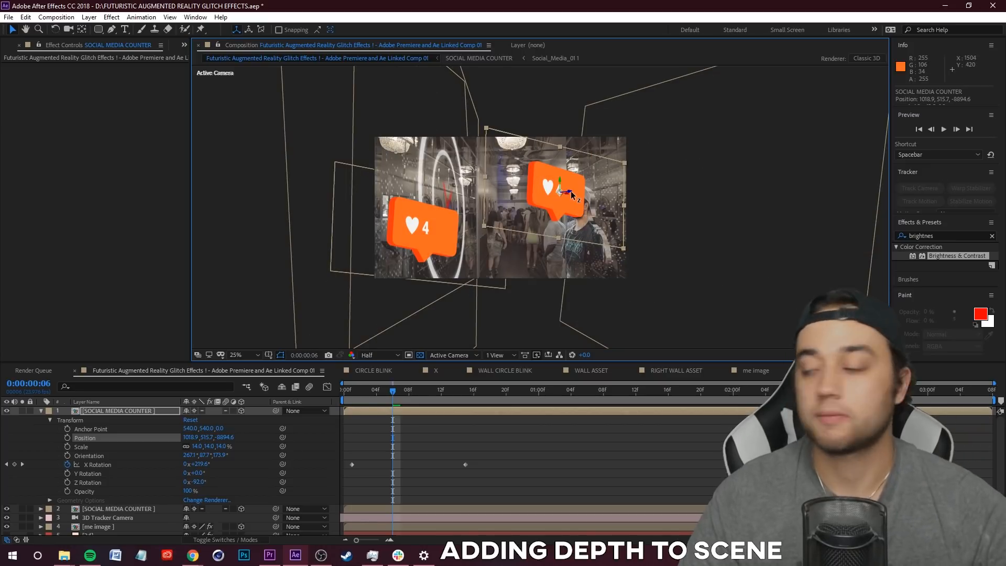
drag(574, 195, 519, 205)
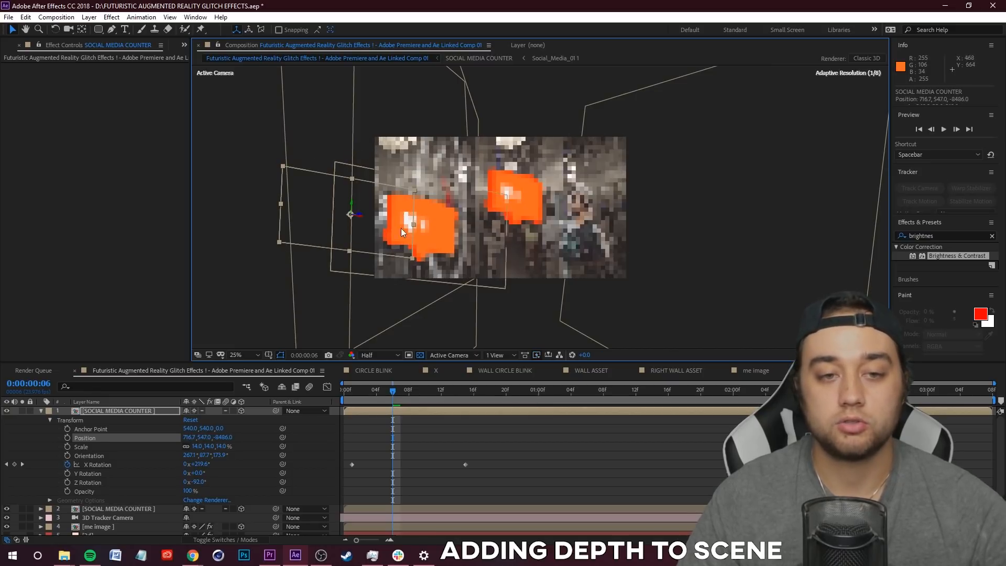
key(space)
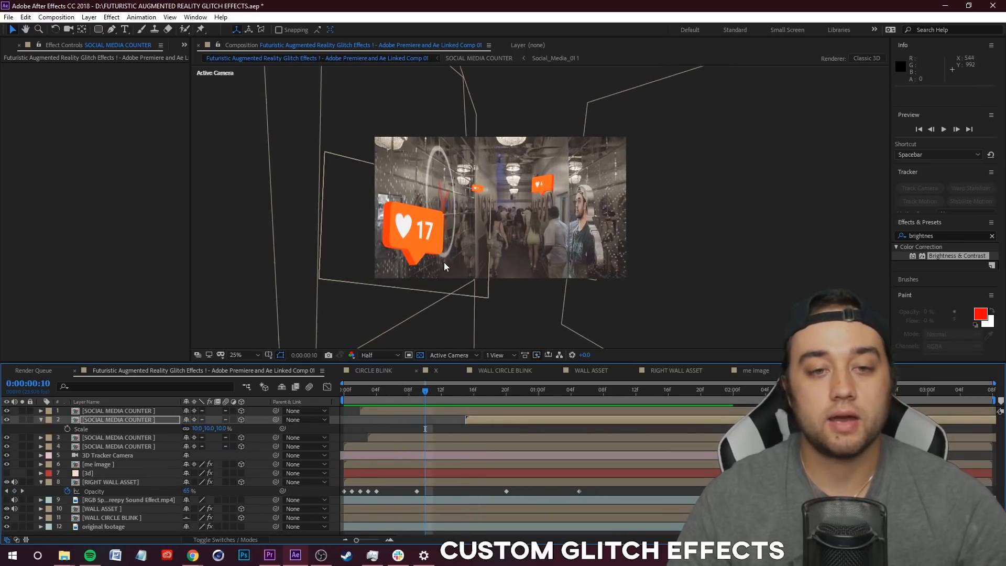
Step: Open the SOCIAL MEDIA COUNTER composition from the lowest counter layer in the stack and play its animation from the start
click(128, 446)
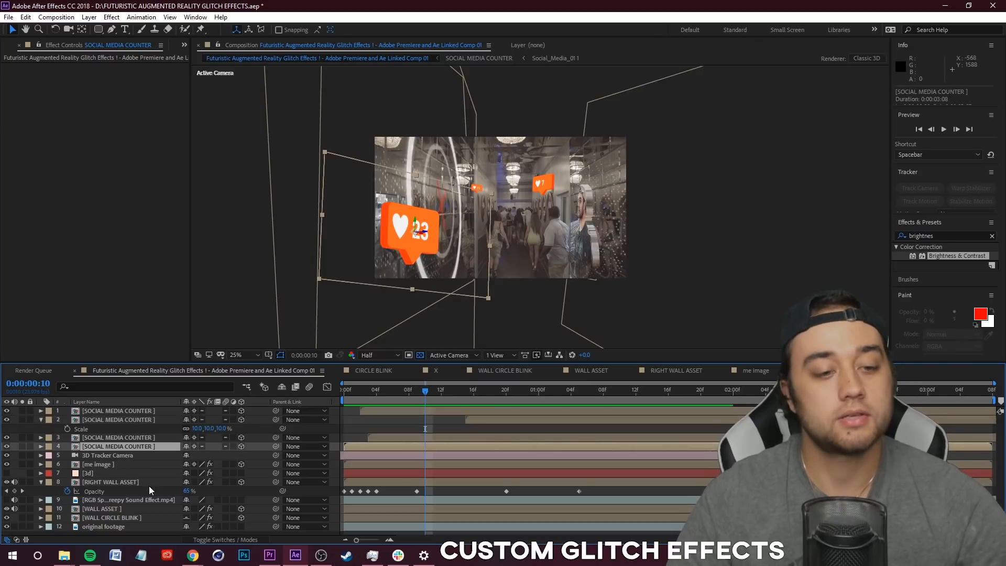
double_click(128, 446)
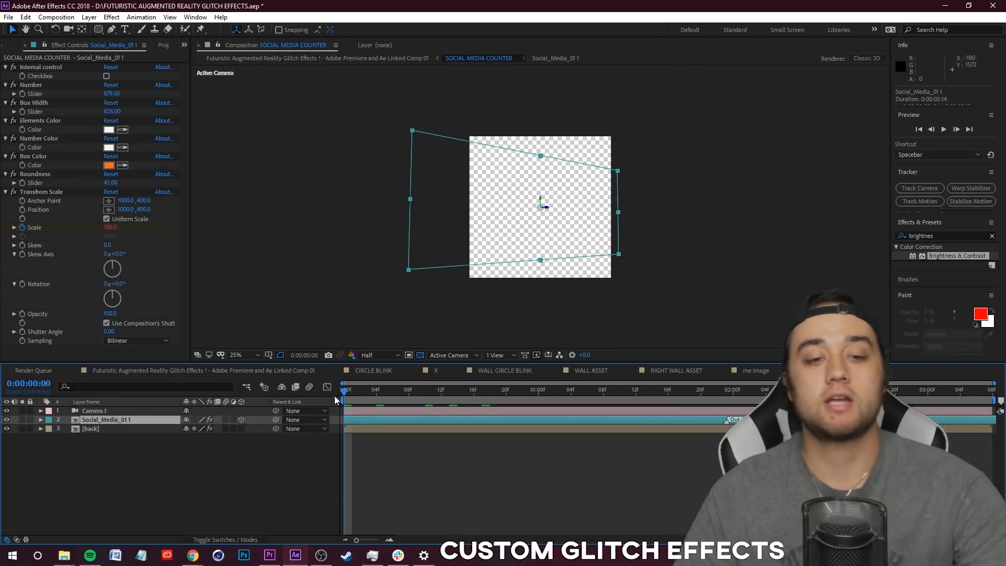
key(space)
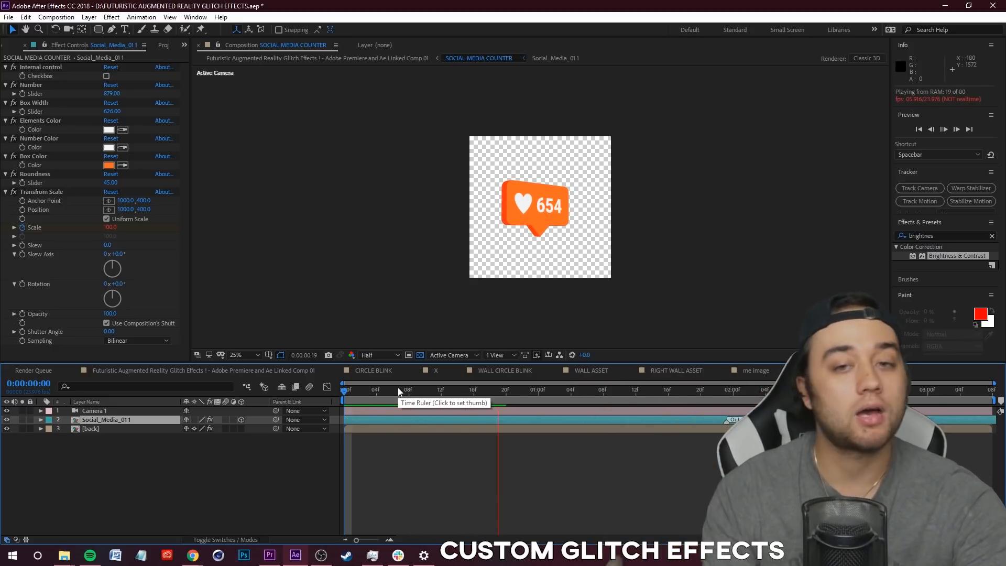
key(space)
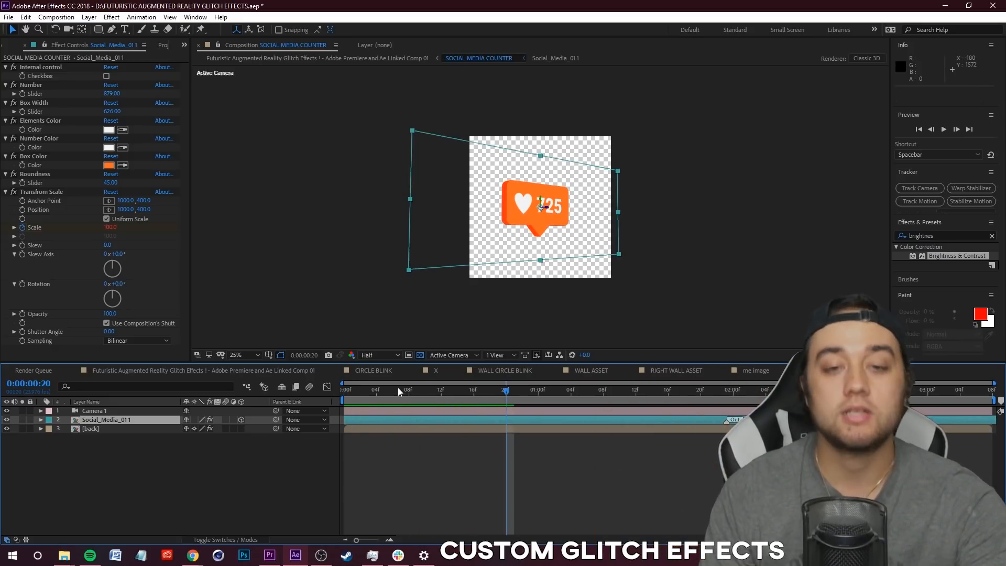
Step: Pre-compose the Social_Media_01 1 and back layers together as SOCIAL MEDIA 3D EXTRUSION
shift+click(101, 428)
right_click(102, 429)
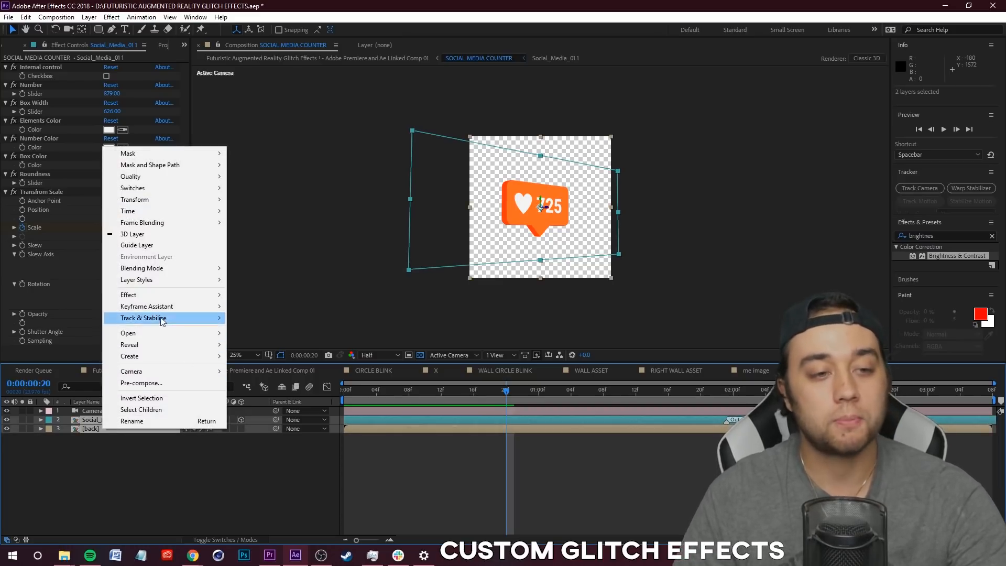
click(141, 383)
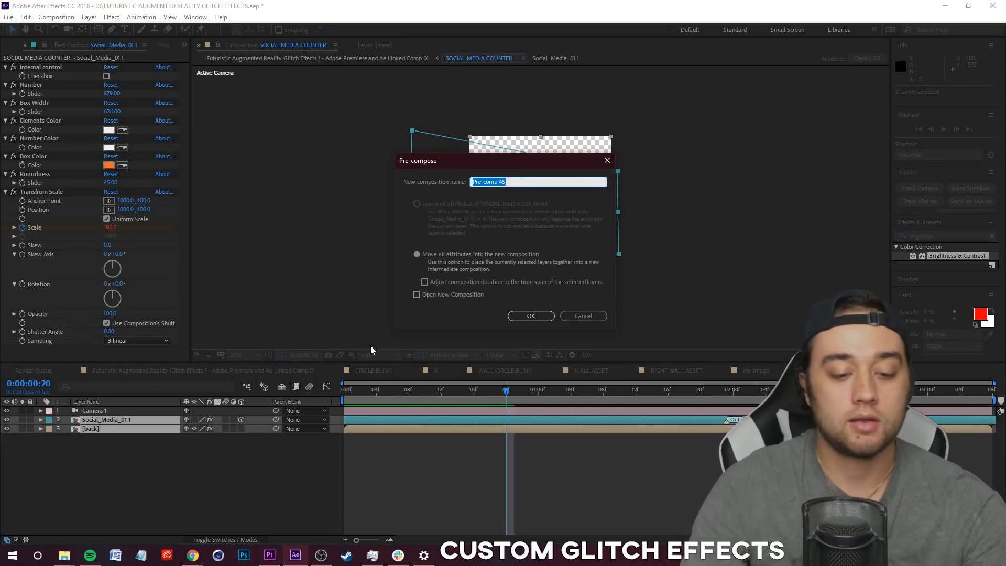
key(Return)
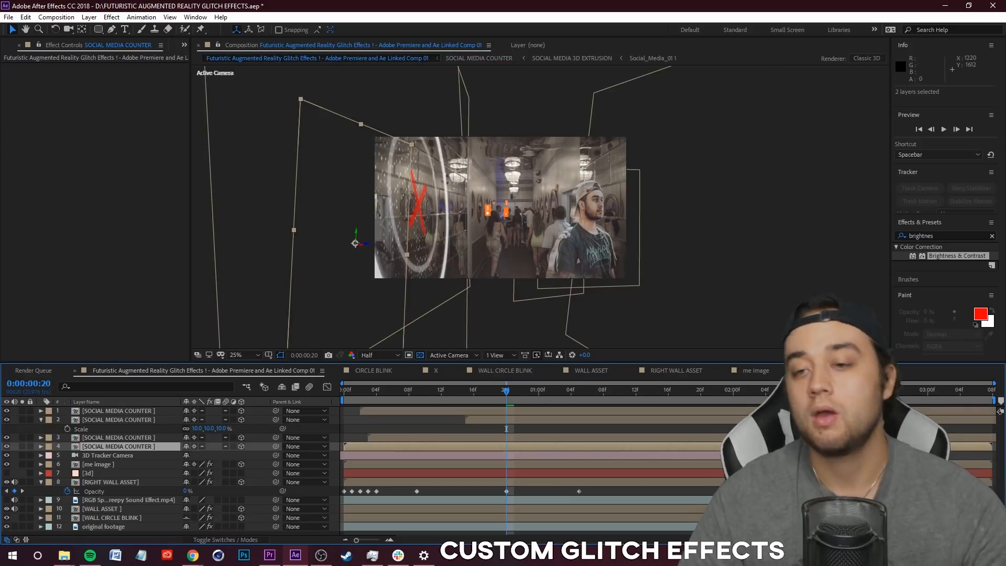
Step: In the SOCIAL MEDIA COUNTER composition, collapse transformations on the SOCIAL MEDIA 3D EXTRUSION layer and preview it from the start
click(843, 371)
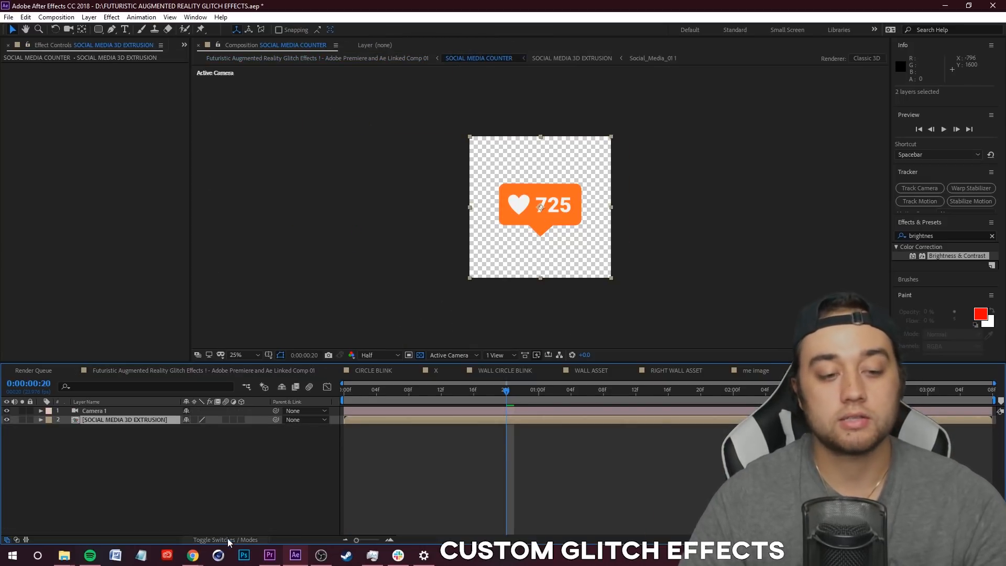
click(194, 419)
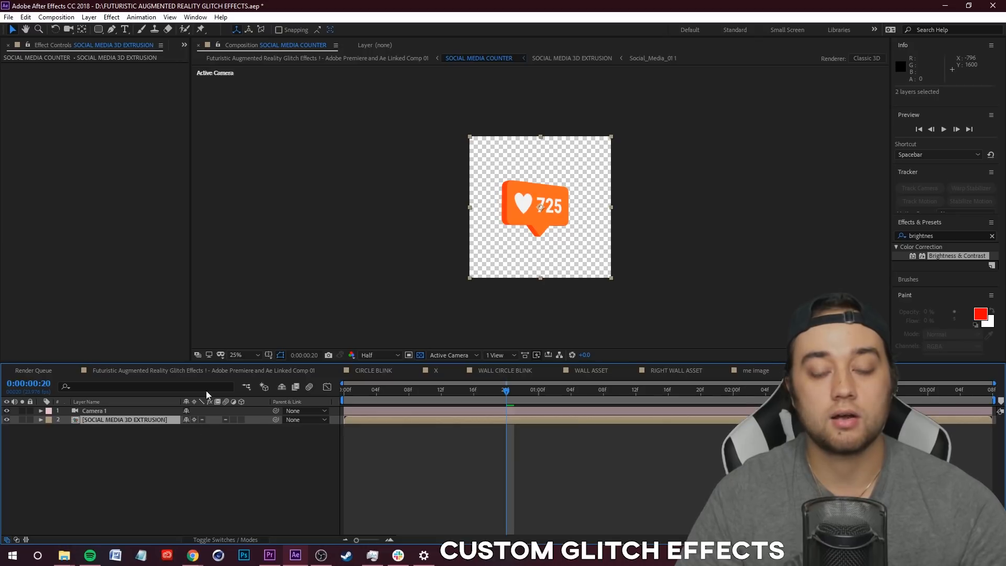
key(space)
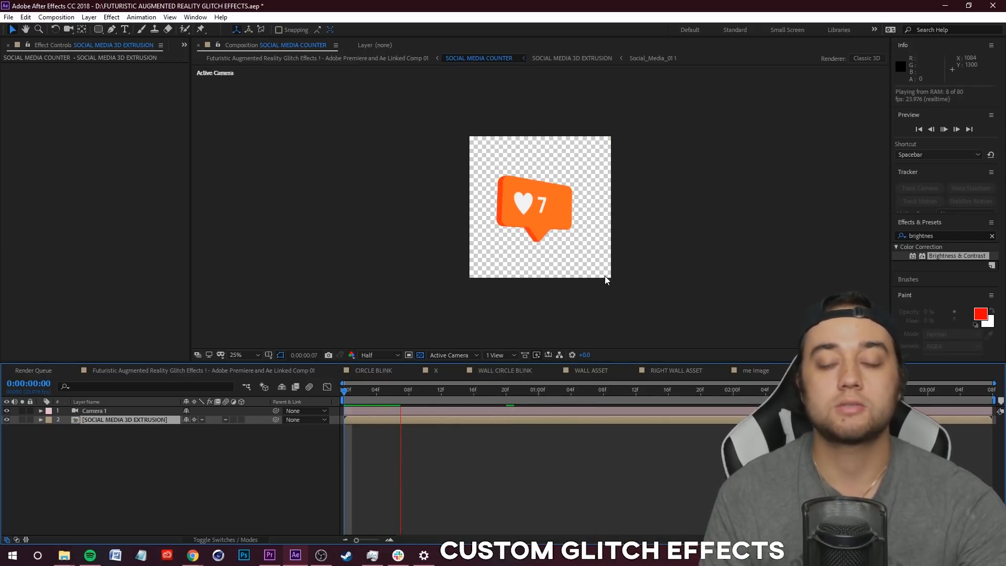
key(space)
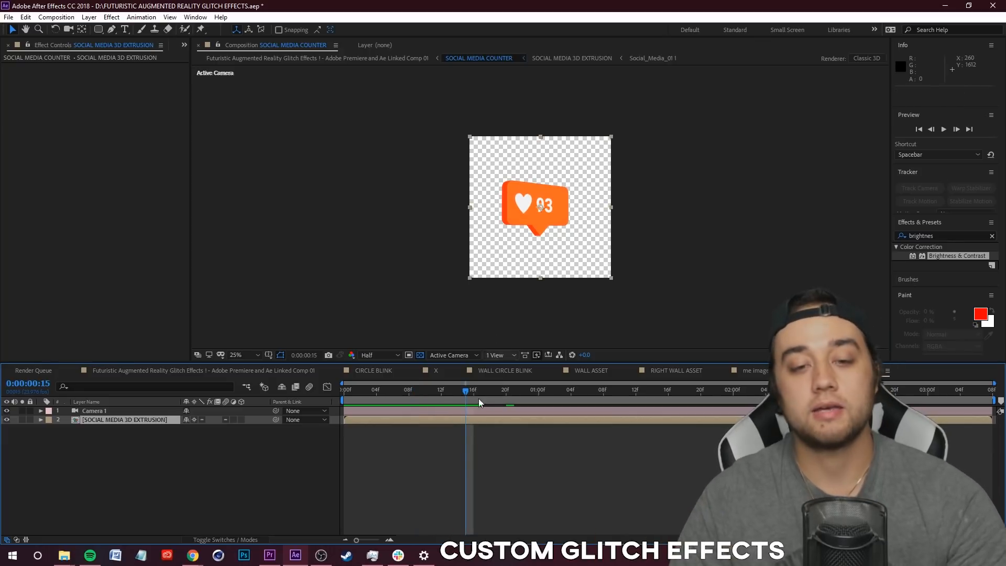
Step: Apply Color Balance (HLS) to the SOCIAL MEDIA 3D EXTRUSION layer, set Hue to 310° for a pink counter, and preview it
click(943, 235)
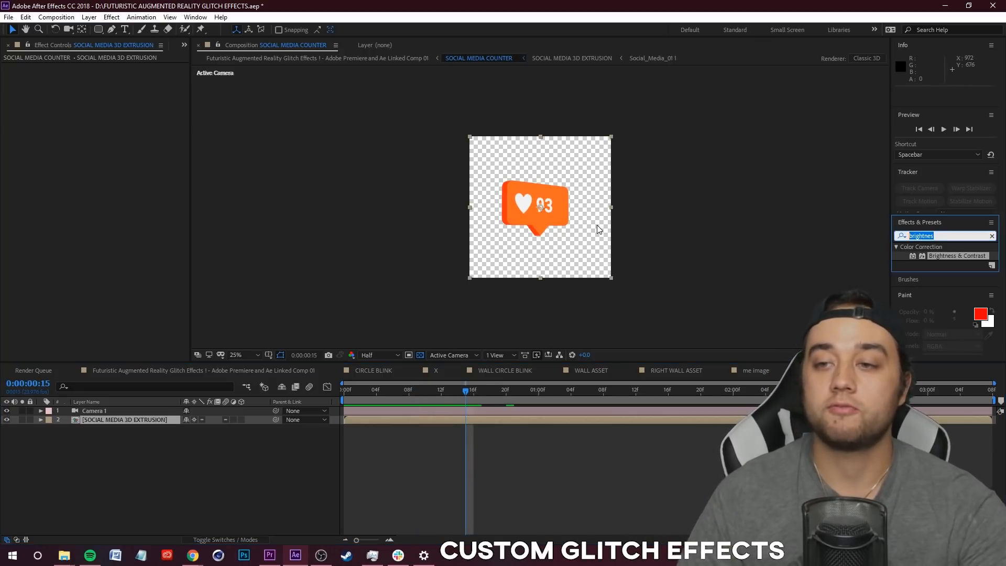
text(hls)
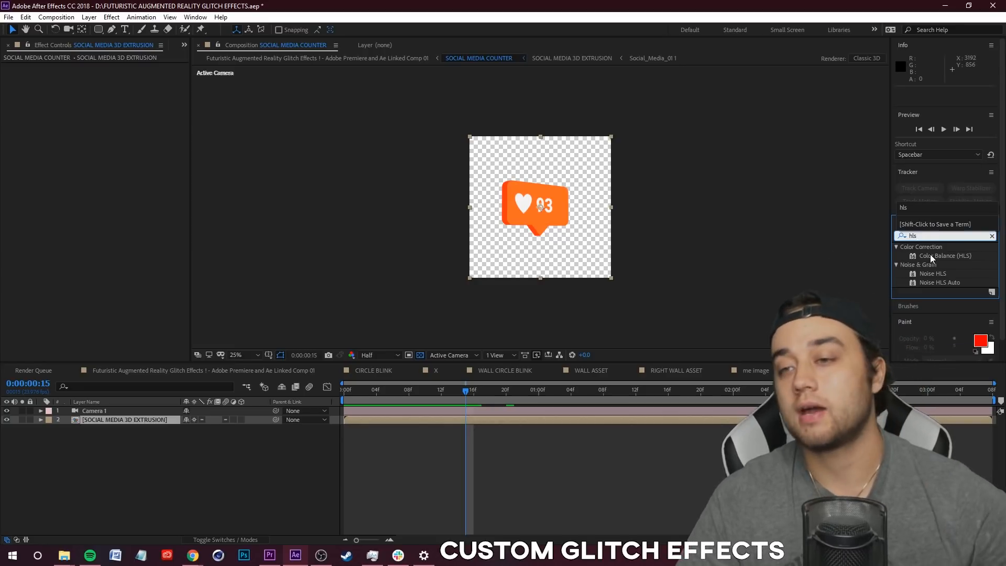
drag(930, 256, 111, 419)
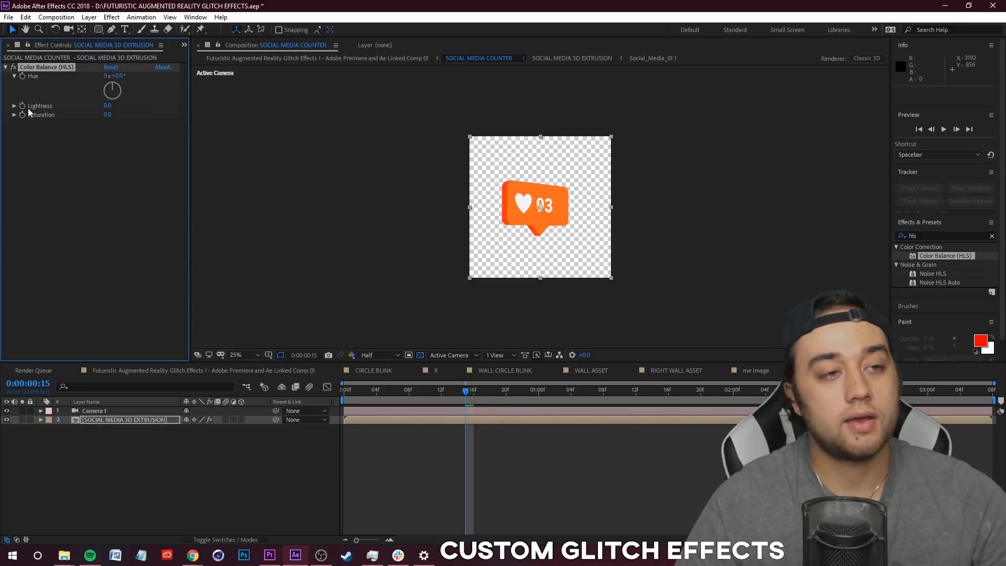
mouse_move(117, 88)
mouse_down()
mouse_move(132, 99)
mouse_move(114, 99)
mouse_up()
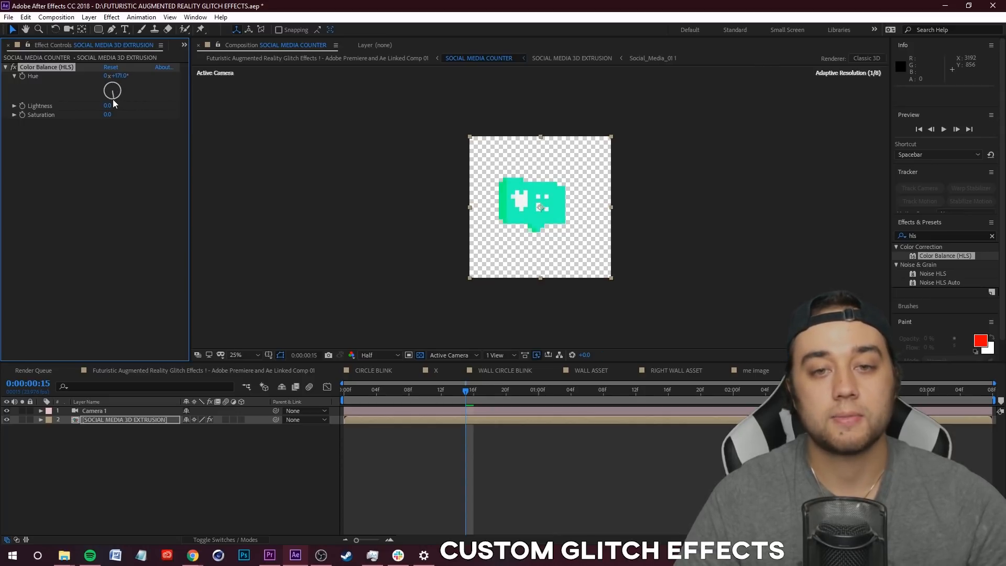
key(space)
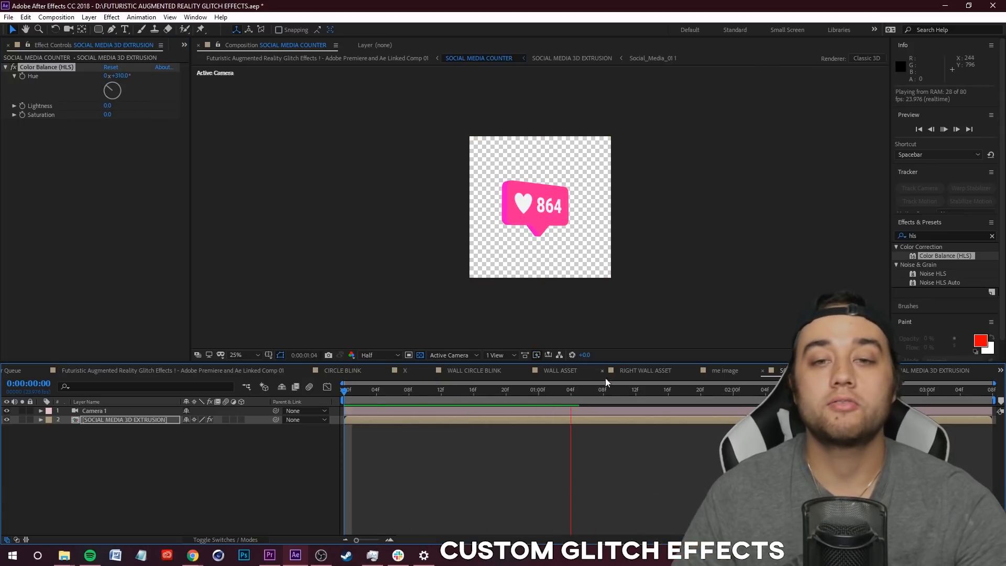
key(space)
Step: Save the project and replay the recoloured counter animation
click(9, 16)
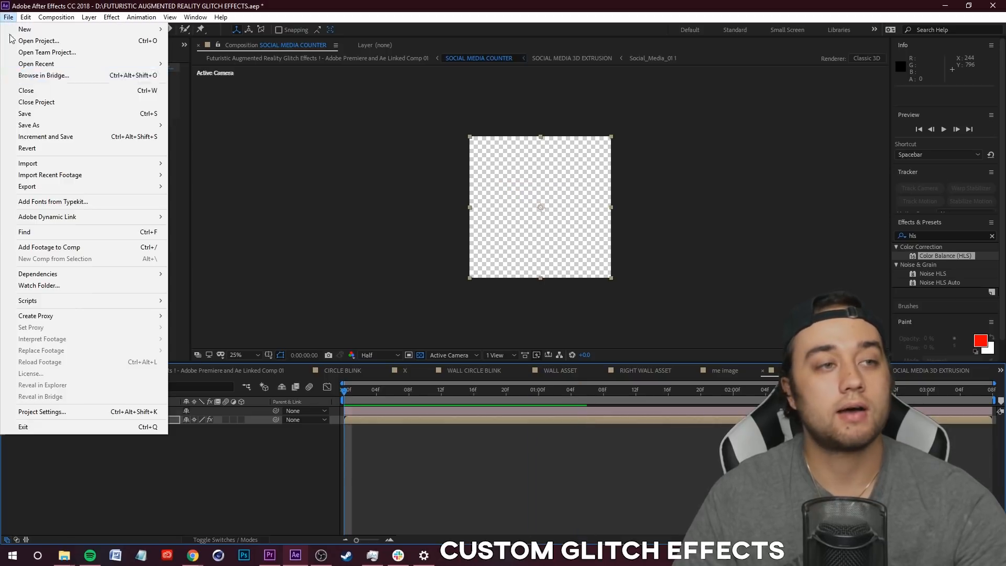
click(23, 109)
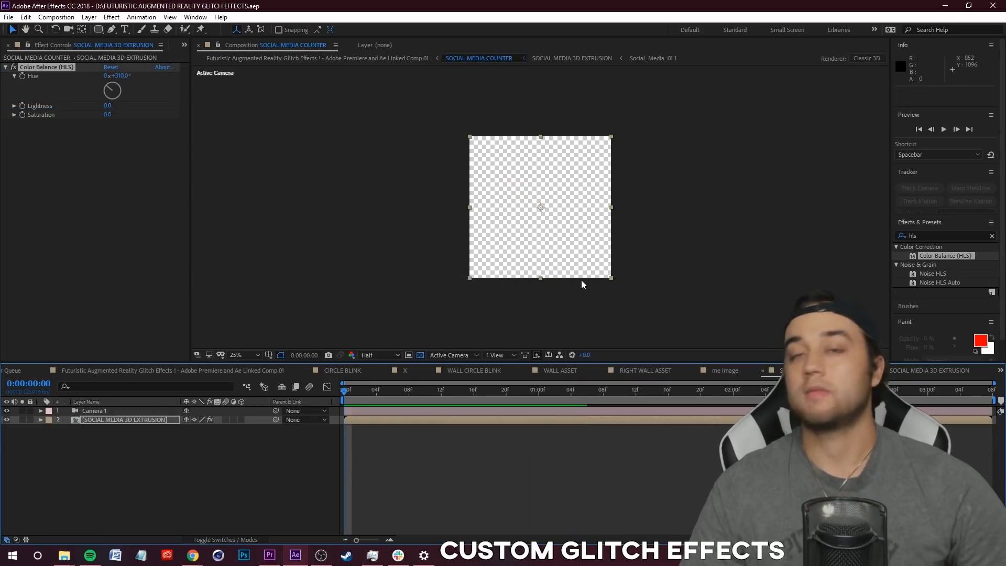
key(space)
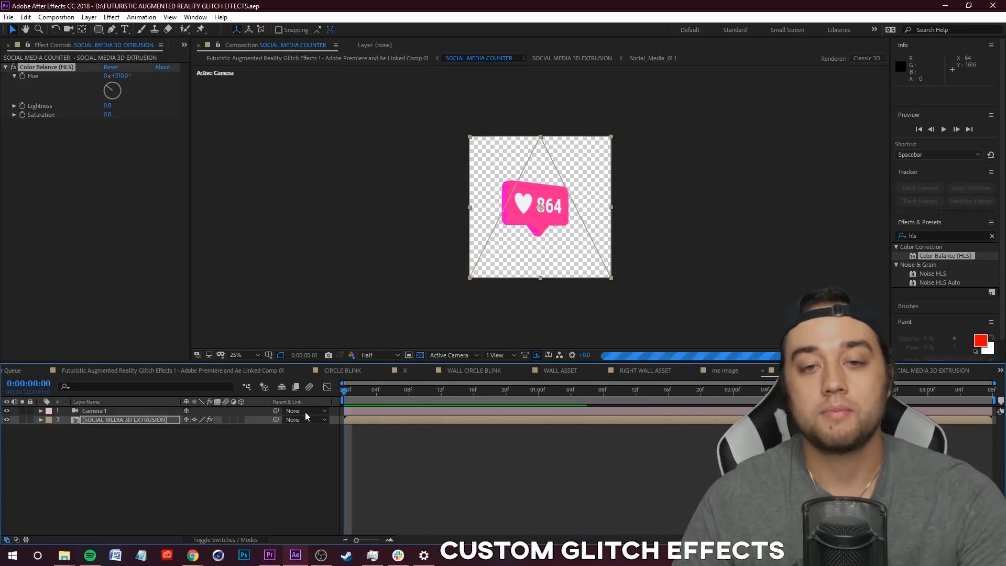
key(space)
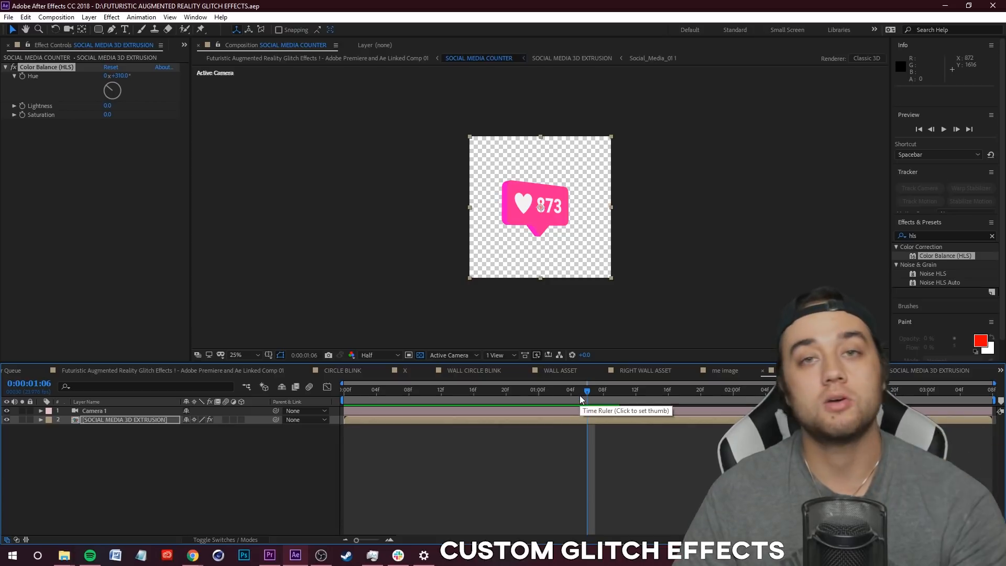
key(space)
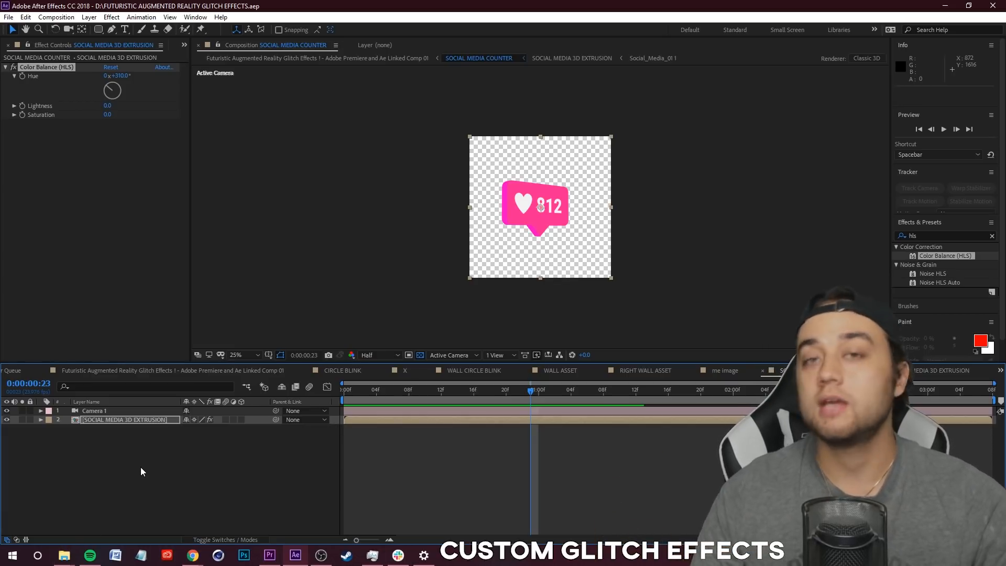
Step: Switch to File Explorer, open the Glitch Transitions 4K Photo JPEG folder, and resize its window so the timeline can be reached
click(64, 555)
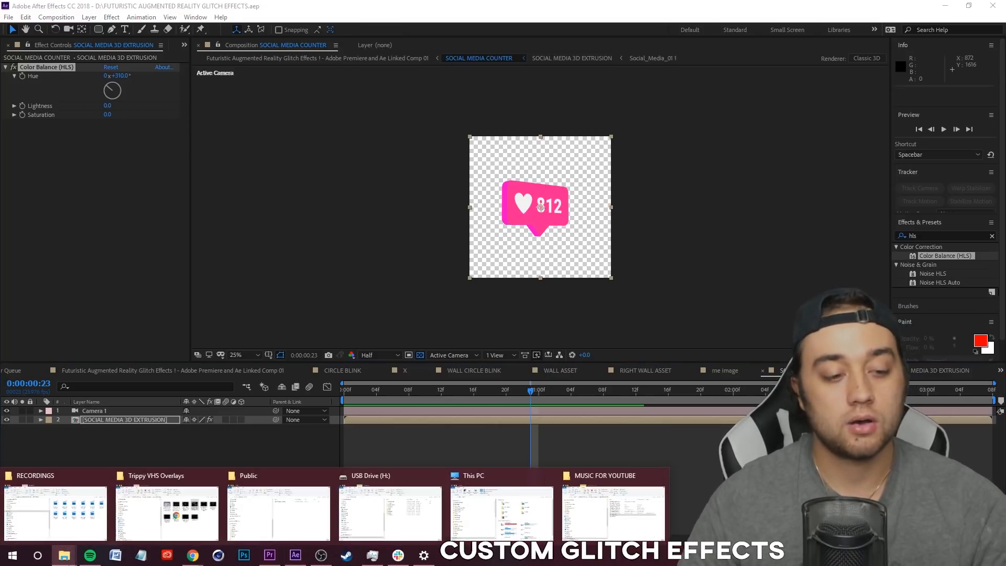
click(151, 499)
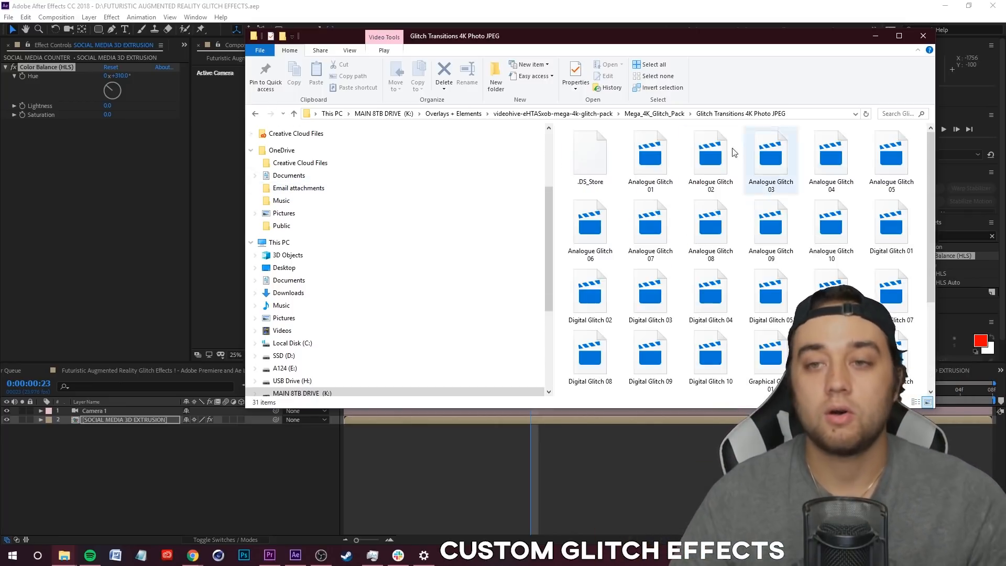
drag(550, 42, 536, 90)
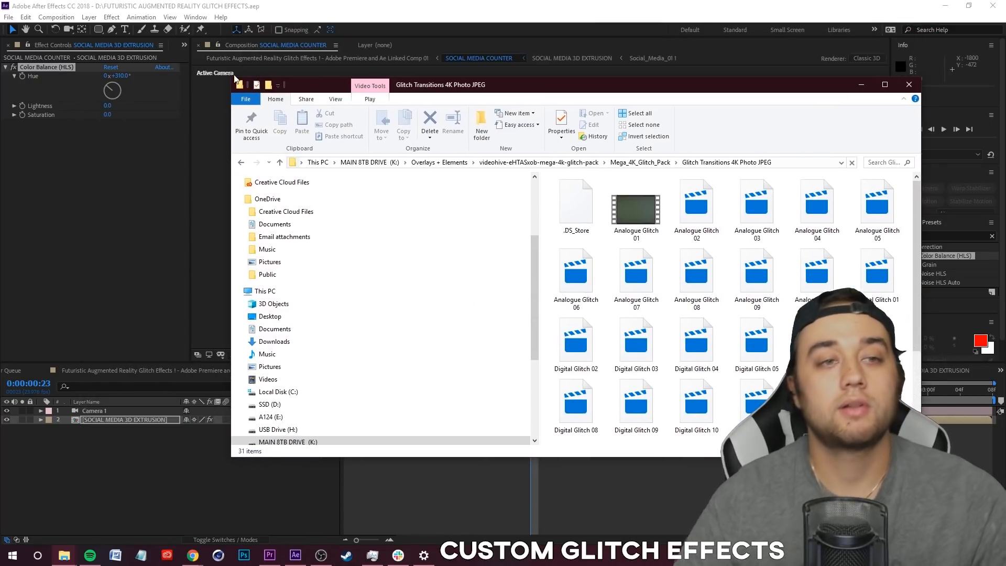
drag(232, 77, 472, 196)
drag(675, 204, 484, 151)
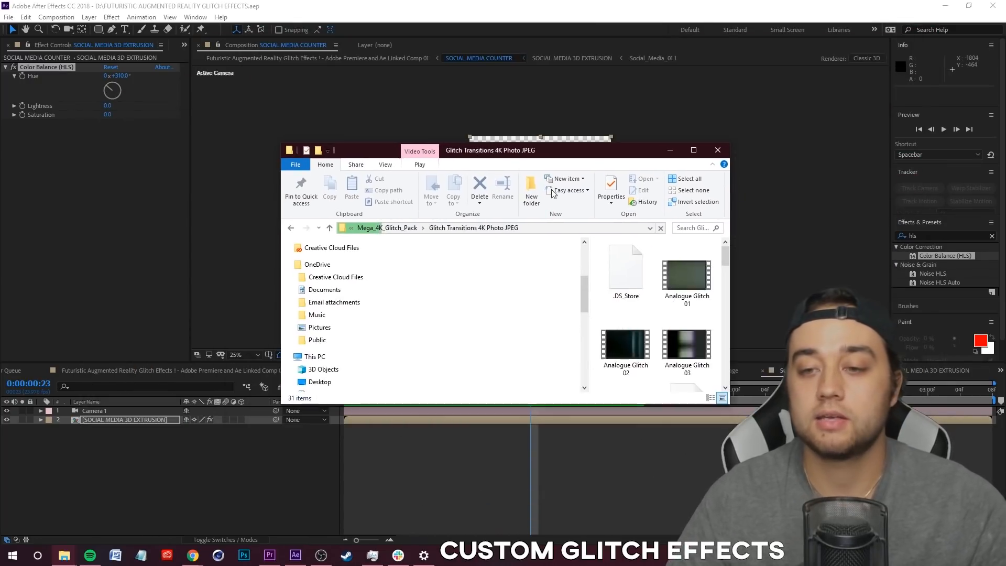
Step: Add Analogue Glitch 08.mov and Analogue Glitch 06.mov to the counter composition's timeline and go to 0:00:00:02
drag(576, 150, 441, 91)
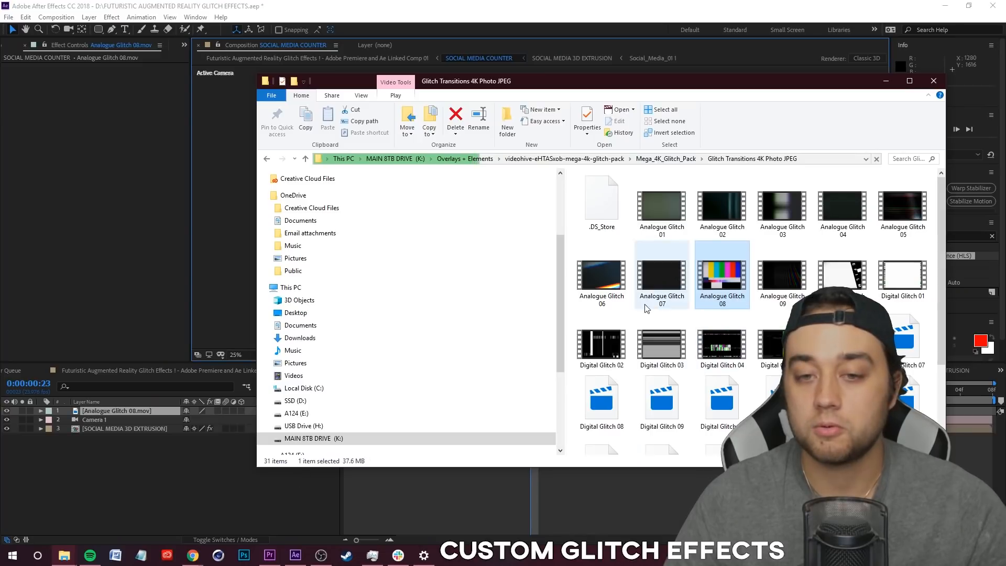
drag(601, 278, 147, 448)
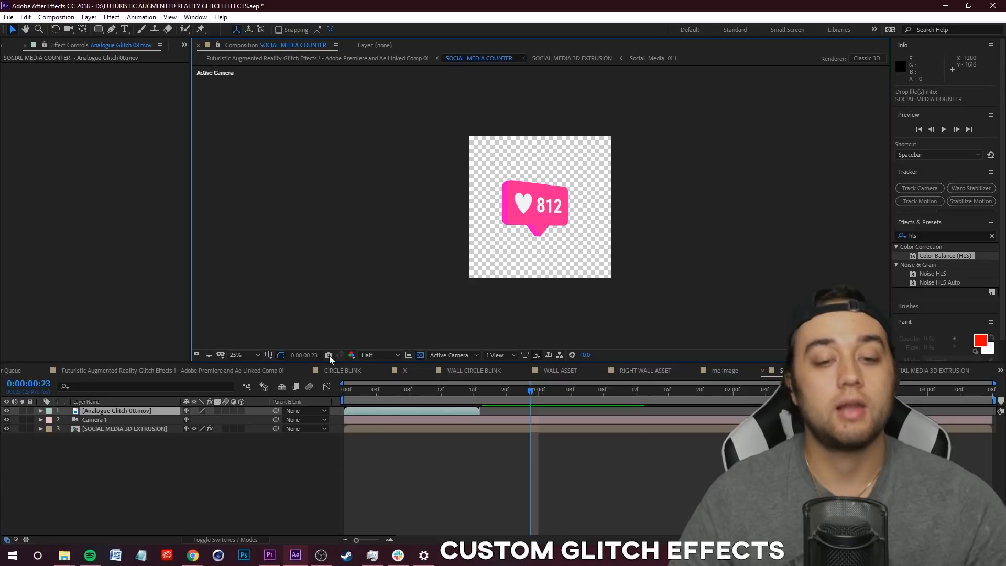
click(360, 392)
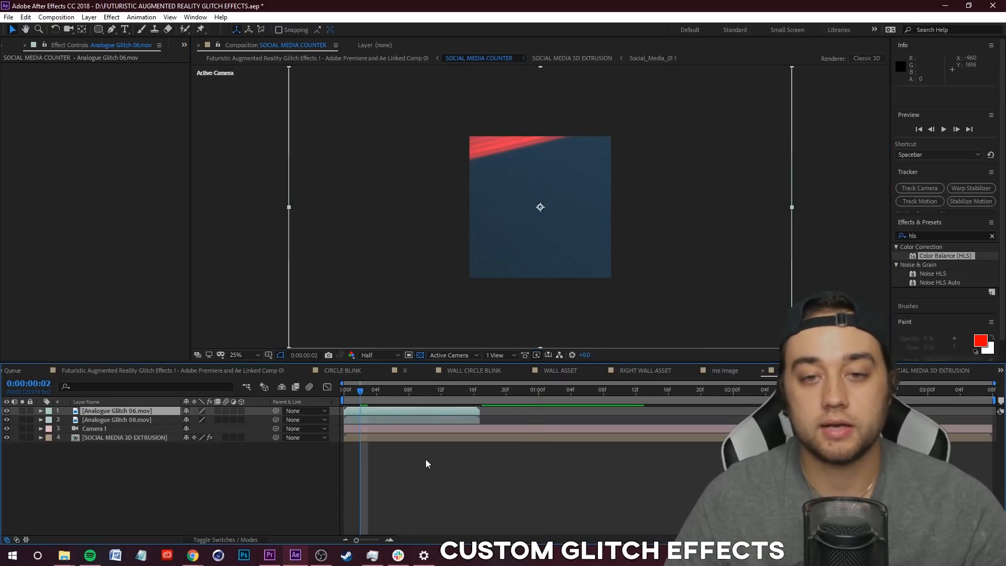
Step: Fit Analogue Glitch 06.mov and Analogue Glitch 08.mov to the composition size, hiding the 06 layer in between
right_click(118, 411)
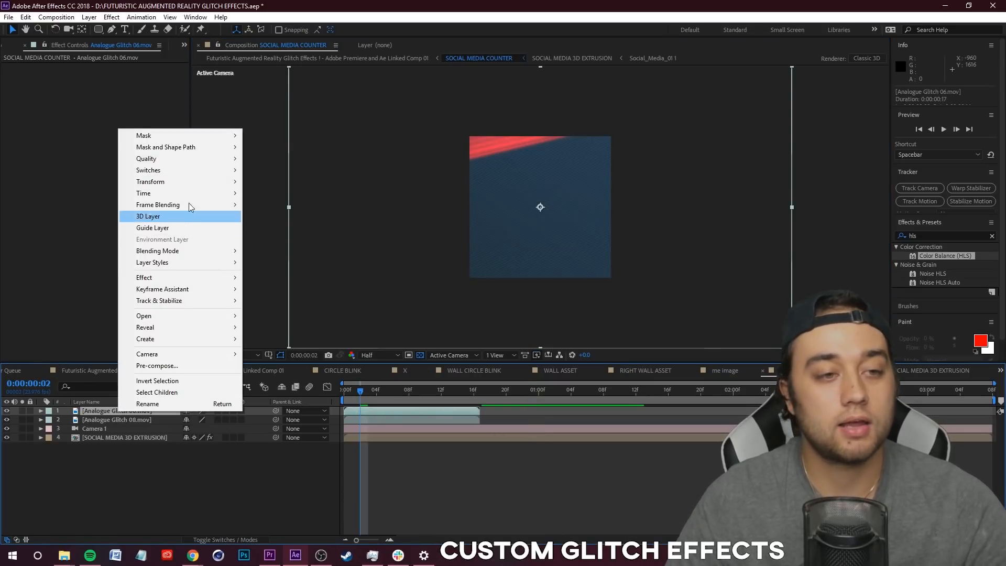
mouse_move(184, 182)
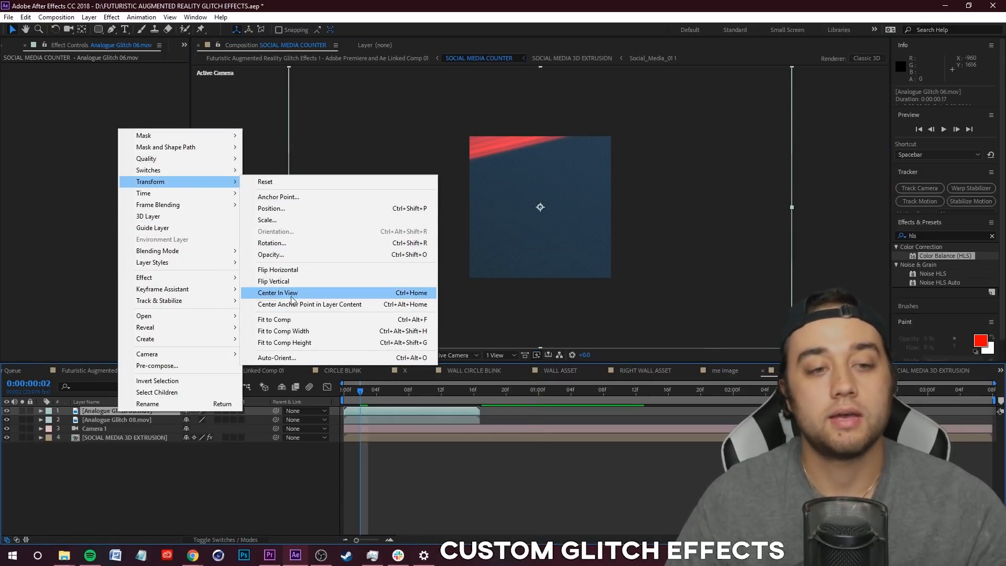
click(291, 319)
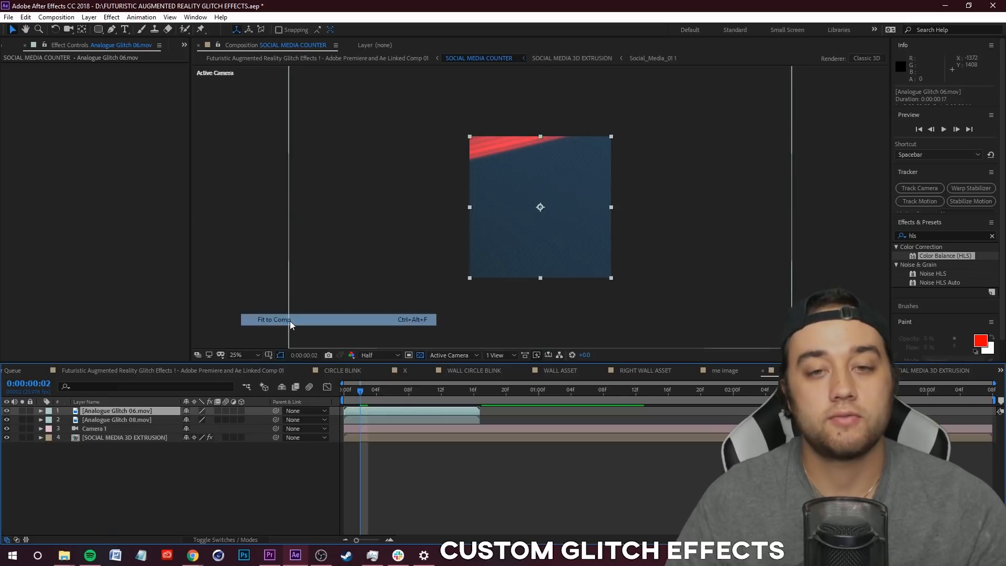
click(7, 412)
right_click(109, 419)
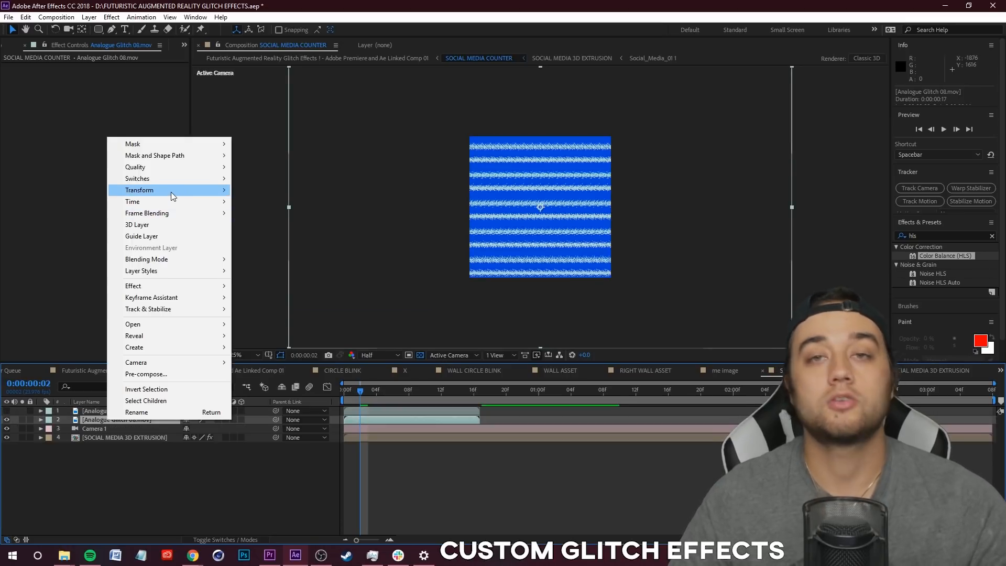
mouse_move(171, 192)
click(278, 325)
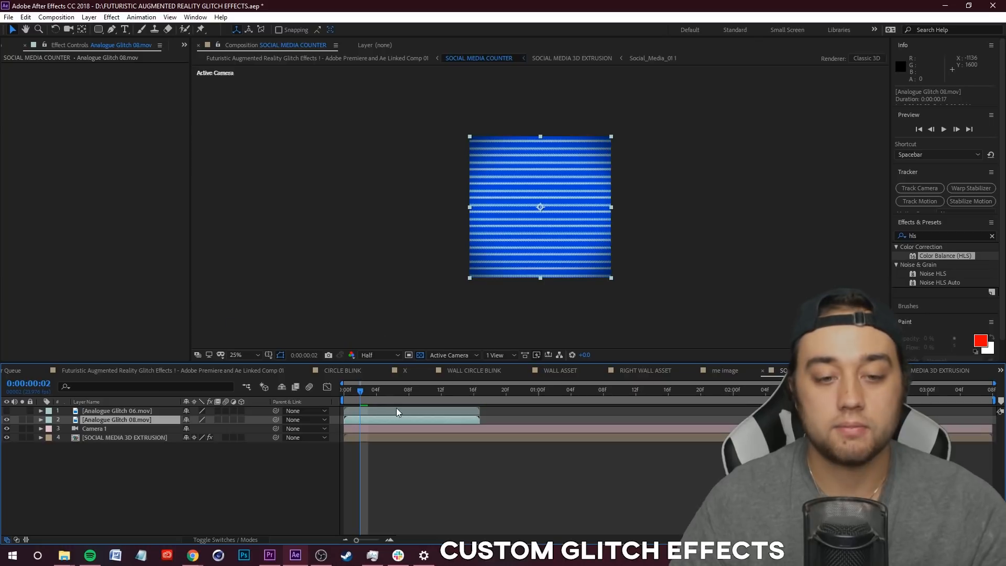
Step: Preview Analogue Glitch 08.mov from the start, swap visibility to Analogue Glitch 06.mov, and preview that clip as well
key(Home)
key(space)
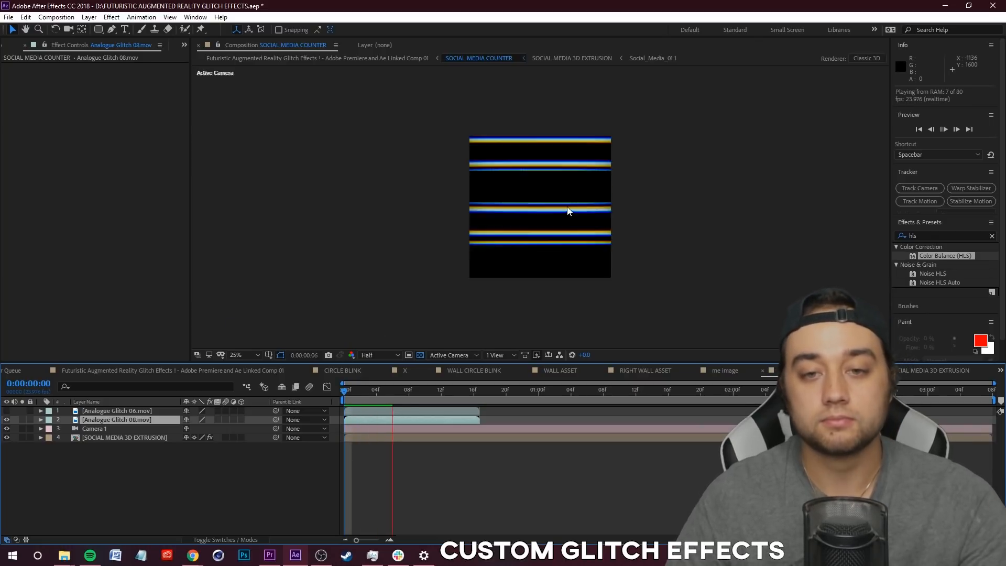
key(space)
key(Home)
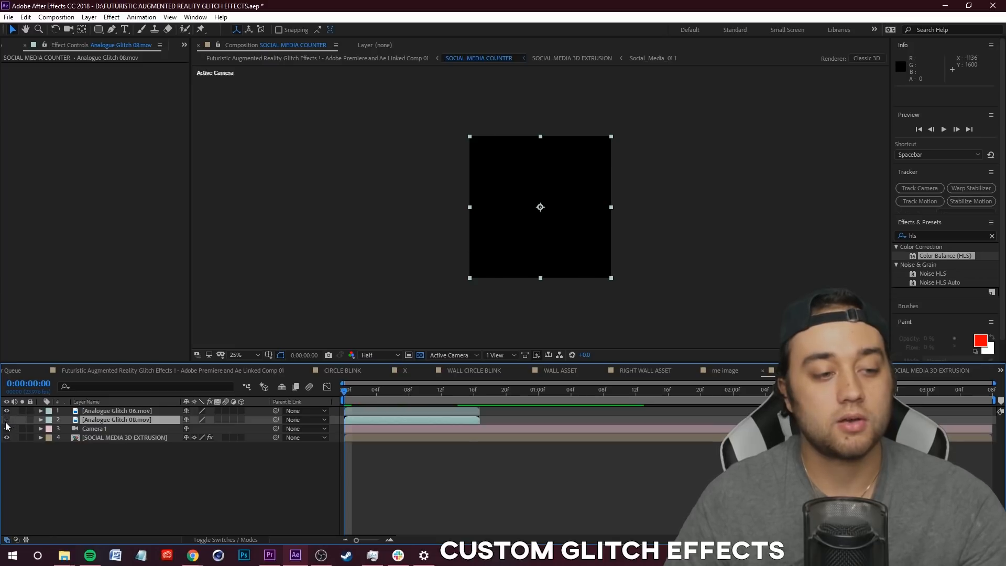
drag(388, 397, 471, 392)
key(Home)
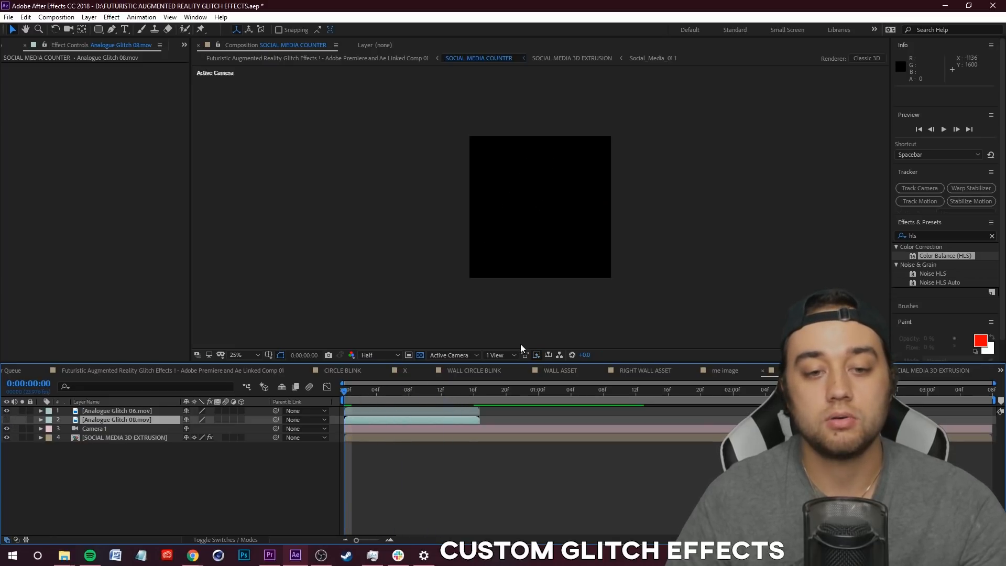
drag(403, 393, 314, 394)
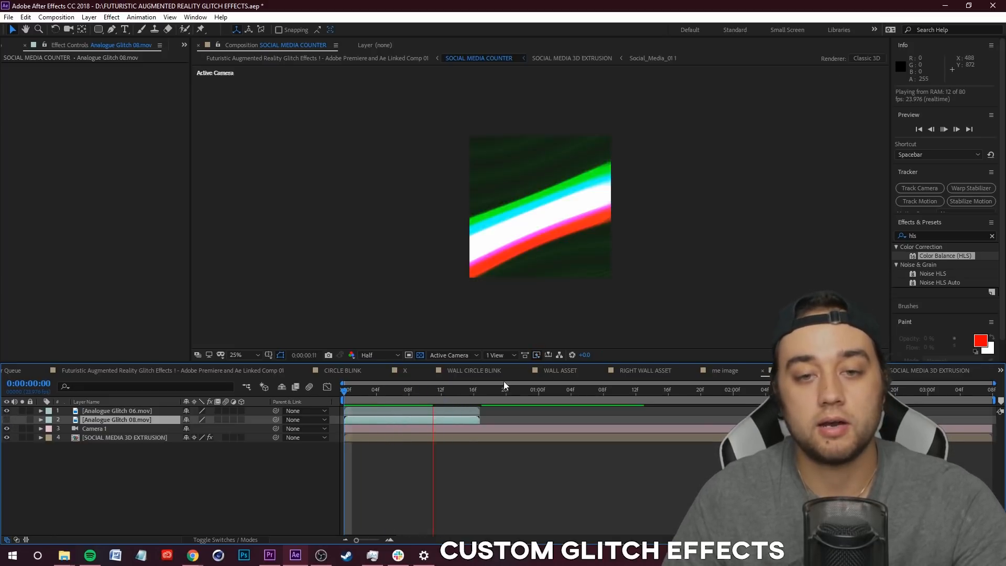
Step: Move the SOCIAL MEDIA 3D EXTRUSION layer above the glitch clips and apply the Set Matte effect to Analogue Glitch 06.mov
drag(102, 438, 98, 410)
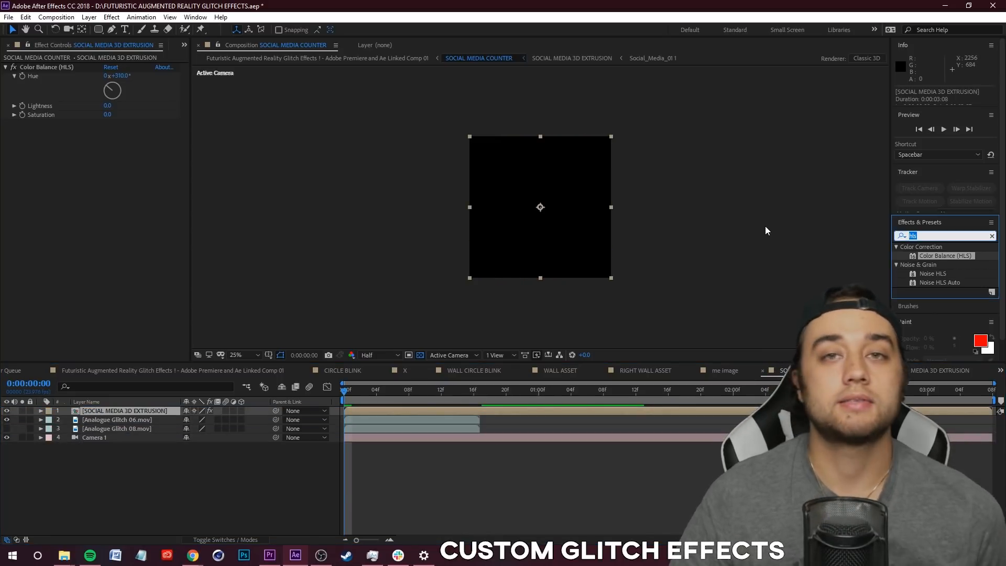
click(938, 236)
text(set matte)
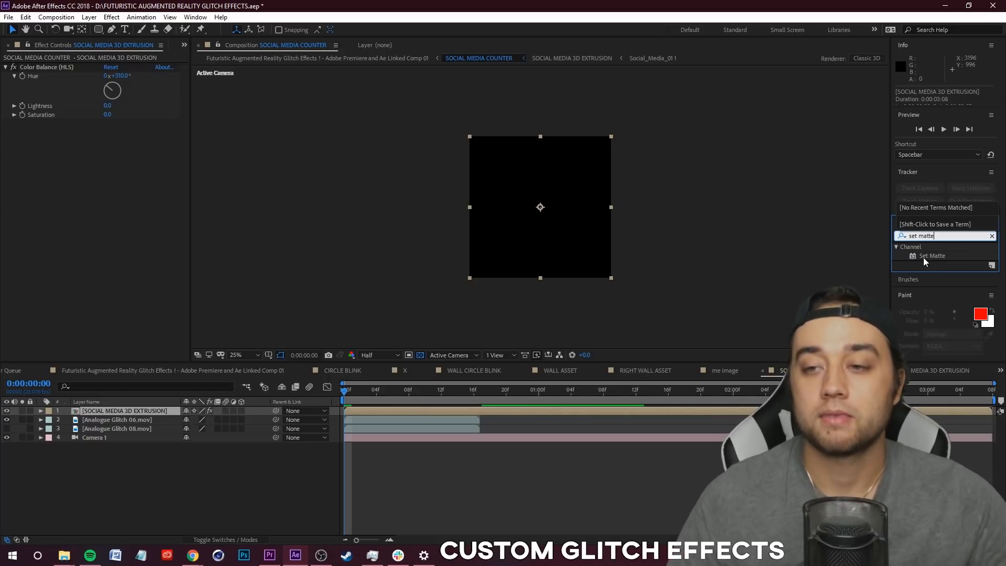
drag(923, 257, 106, 420)
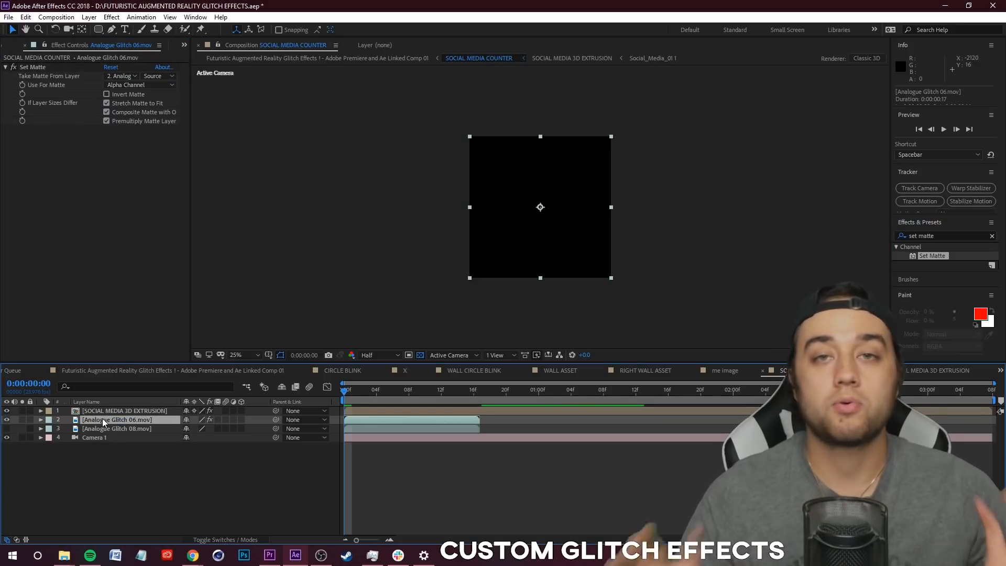
Step: Make Set Matte on Analogue Glitch 06.mov take its matte from SOCIAL MEDIA 3D EXTRUSION and go to 0:00:00:07
click(36, 67)
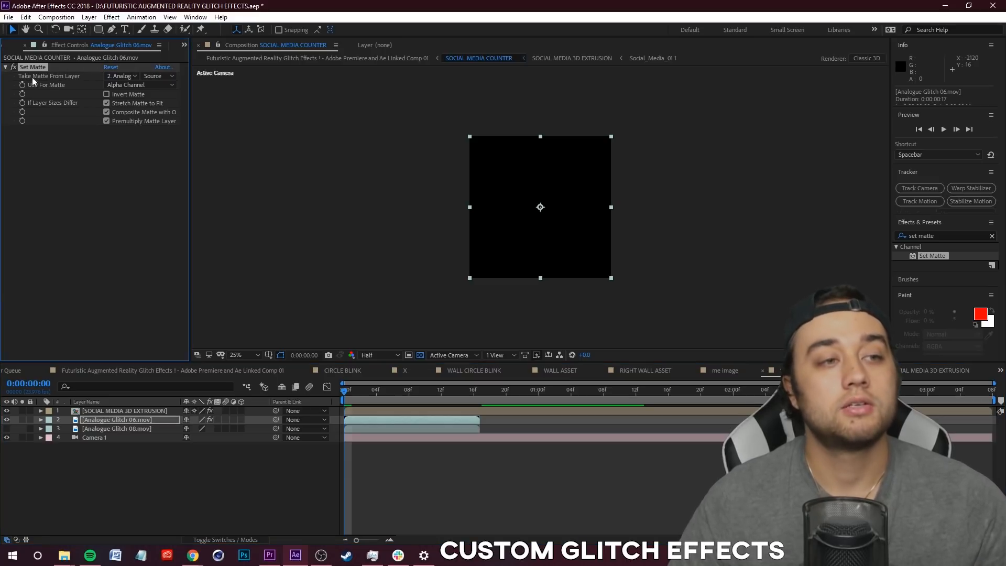
click(125, 78)
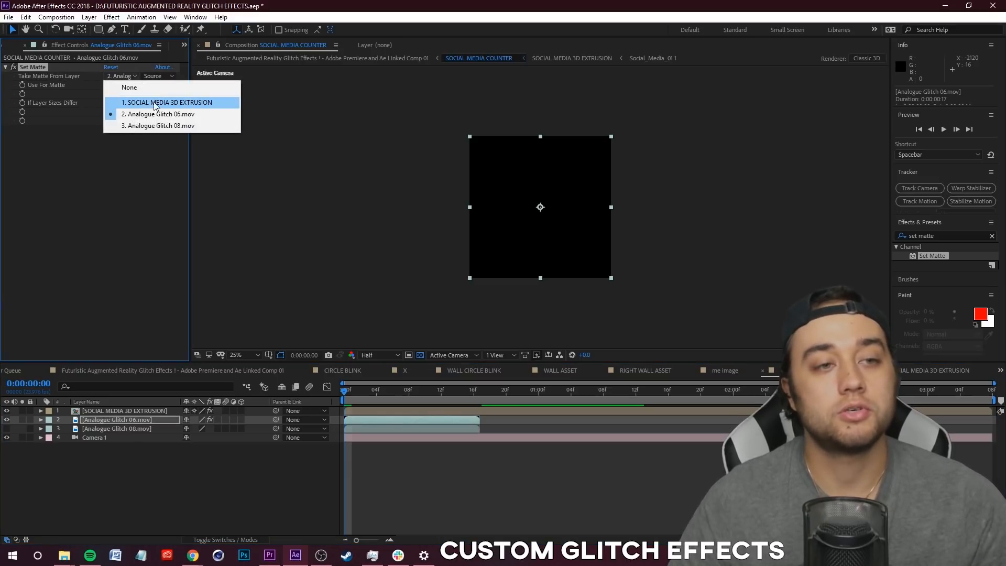
click(176, 103)
key(space)
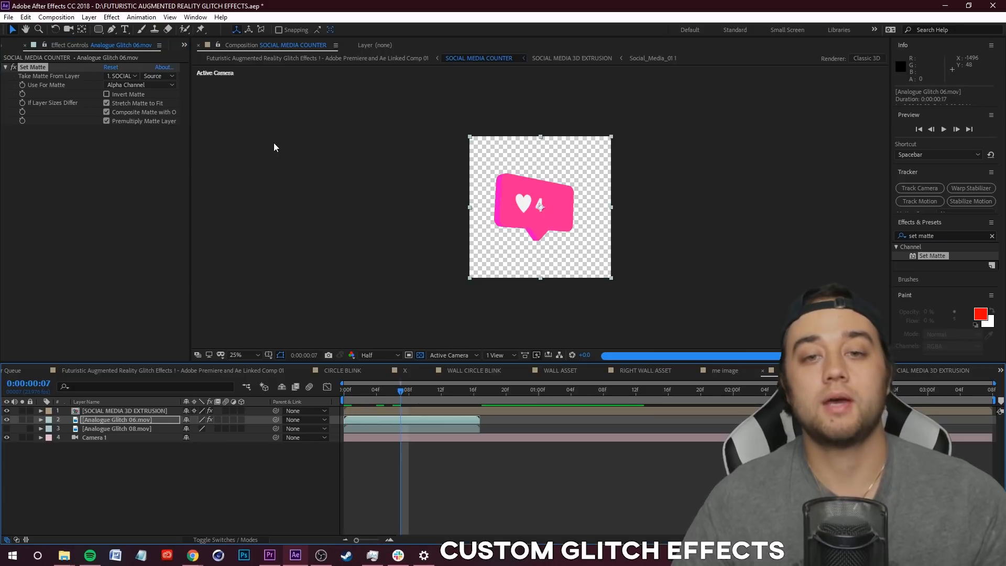
Step: Try Luminance and Lightness as the matte channel in Set Matte on Analogue Glitch 06.mov
click(138, 85)
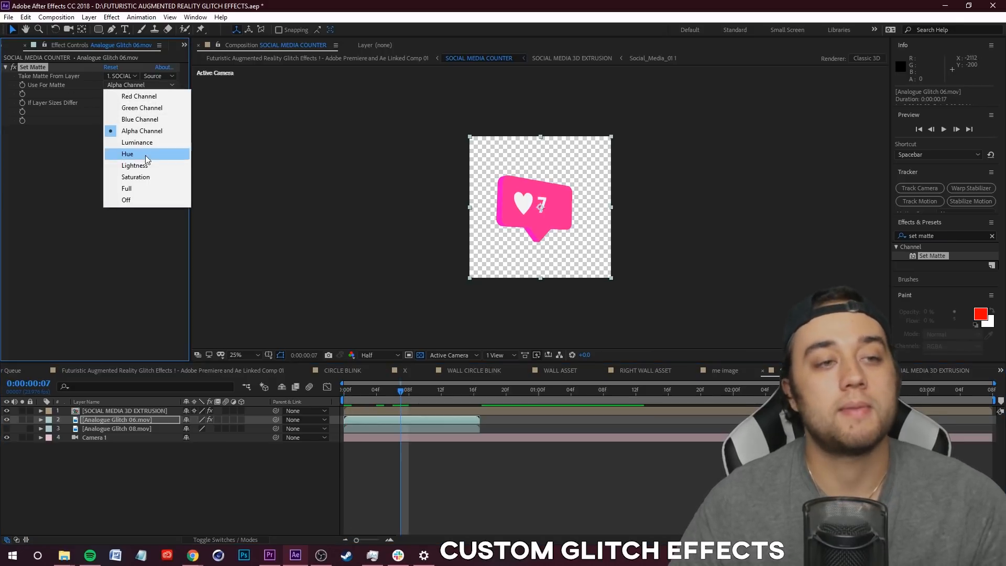
click(139, 143)
click(154, 86)
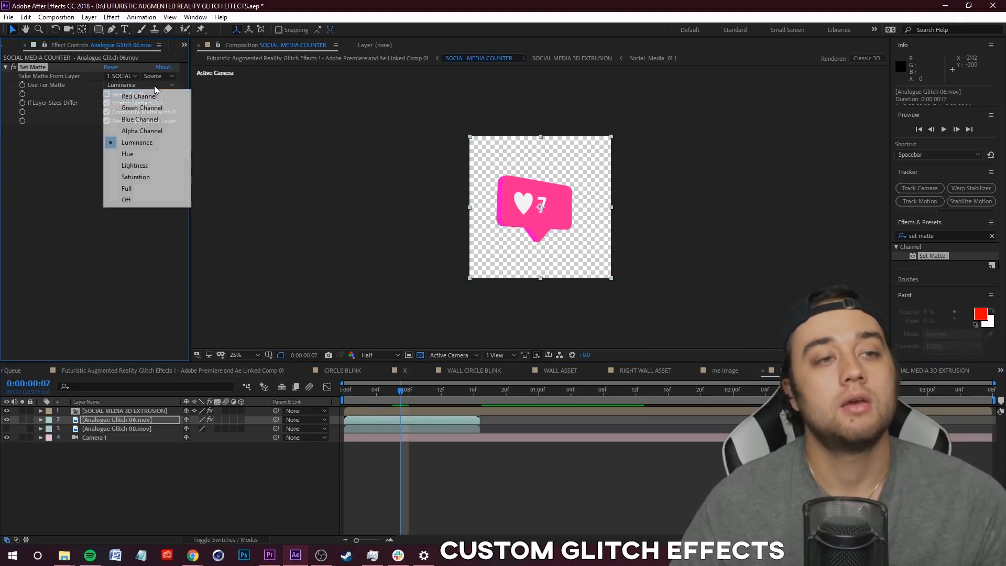
click(141, 165)
Step: Move Analogue Glitch 06.mov above the SOCIAL MEDIA 3D EXTRUSION layer and preview the matted glitch from the start
drag(102, 420, 105, 406)
click(340, 396)
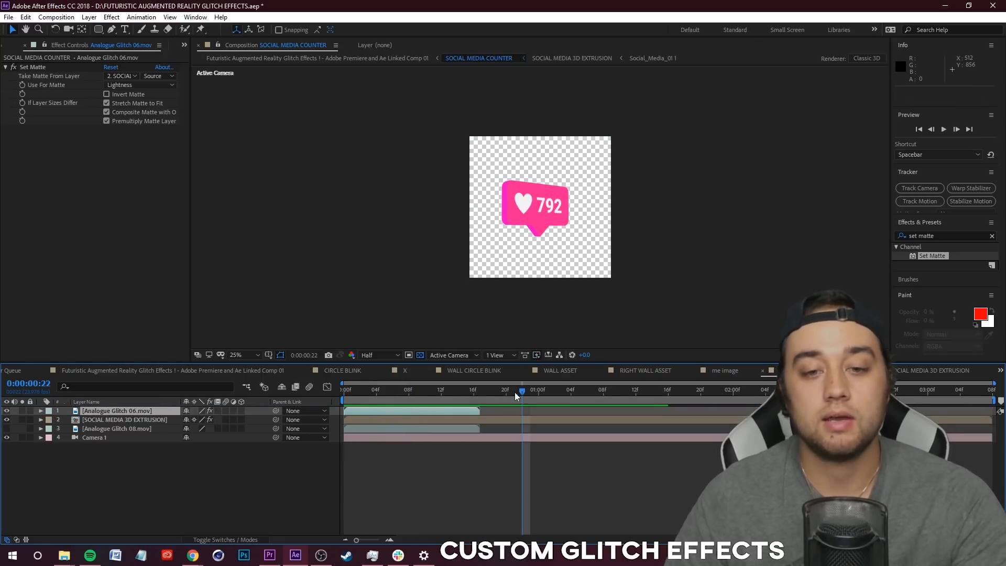
key(space)
drag(344, 390, 433, 393)
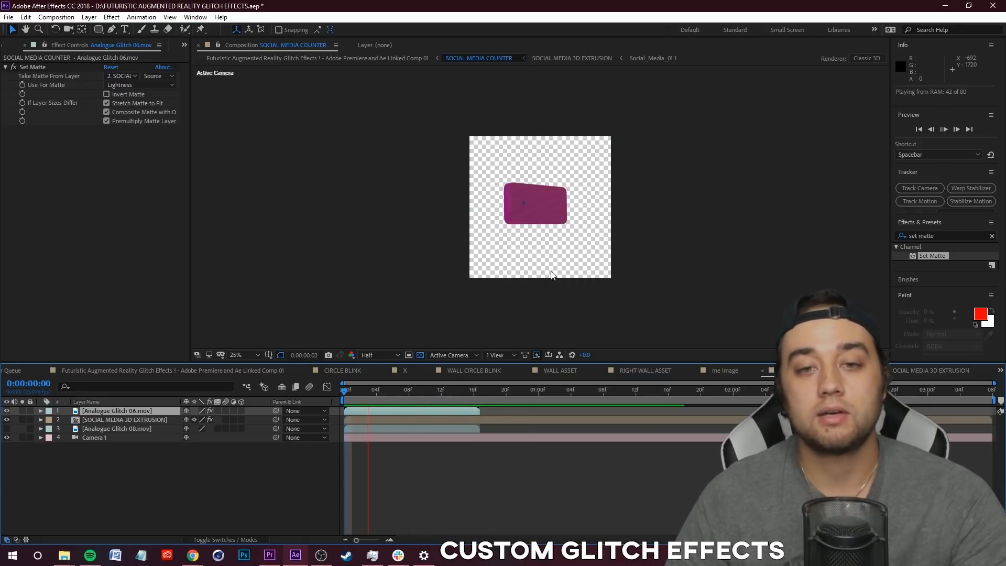
Step: Set the Set Matte channel to Luminance and check the glitch on the counter around 0:00:00:12
click(137, 84)
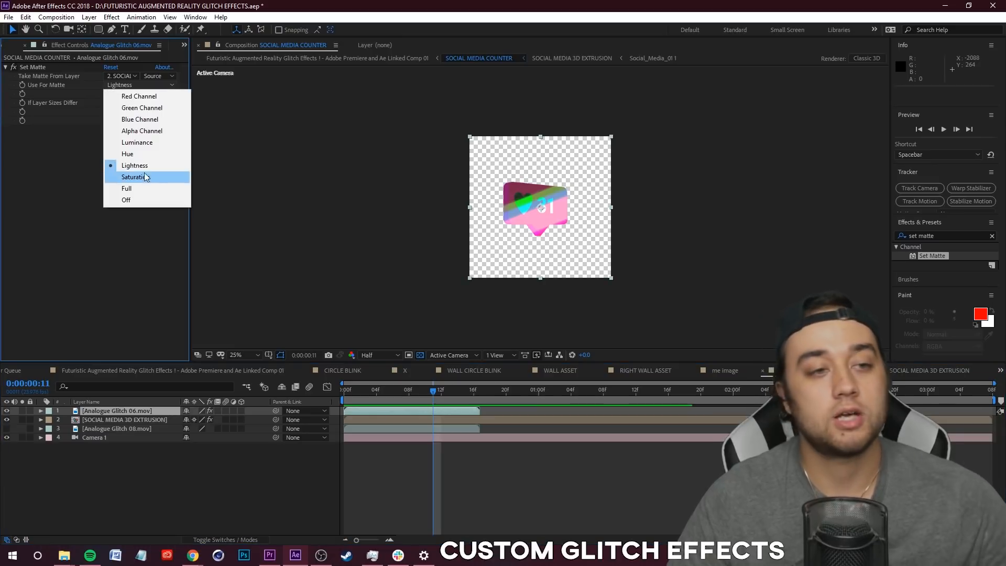
click(157, 160)
mouse_move(425, 392)
mouse_down()
mouse_move(351, 391)
mouse_move(435, 394)
mouse_up()
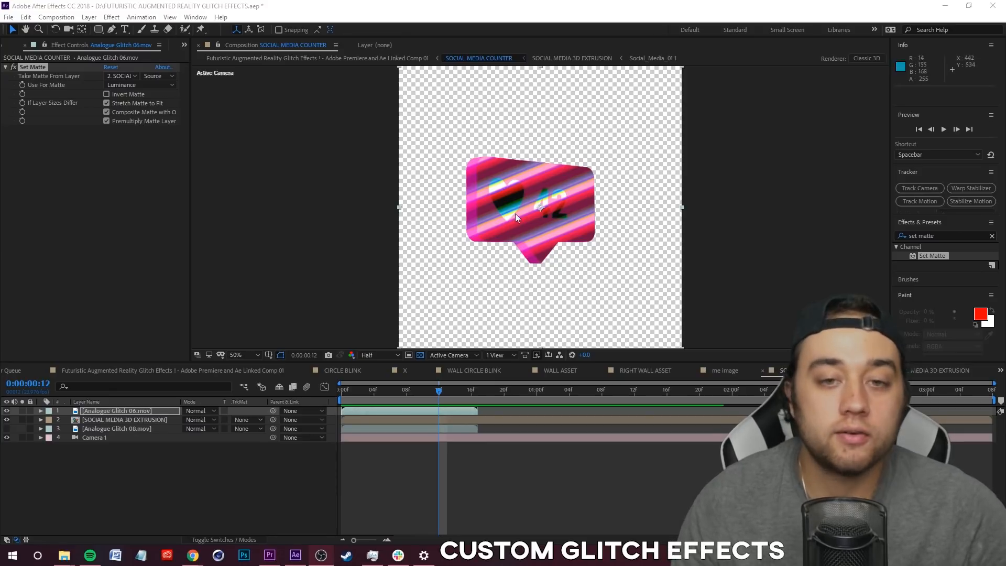
drag(507, 396, 439, 393)
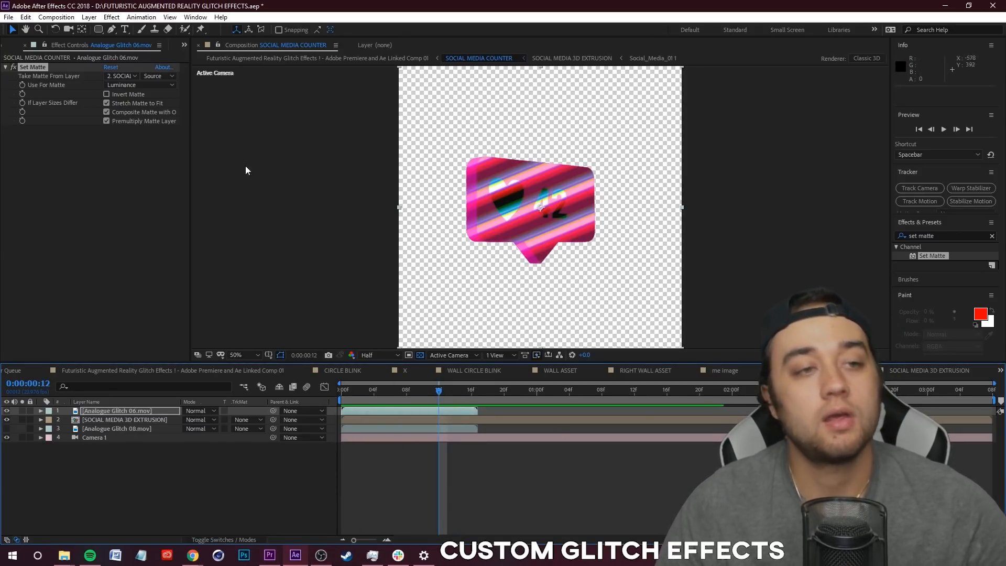
Step: Try Hue as the Set Matte channel and return it to Luminance
click(147, 85)
click(157, 154)
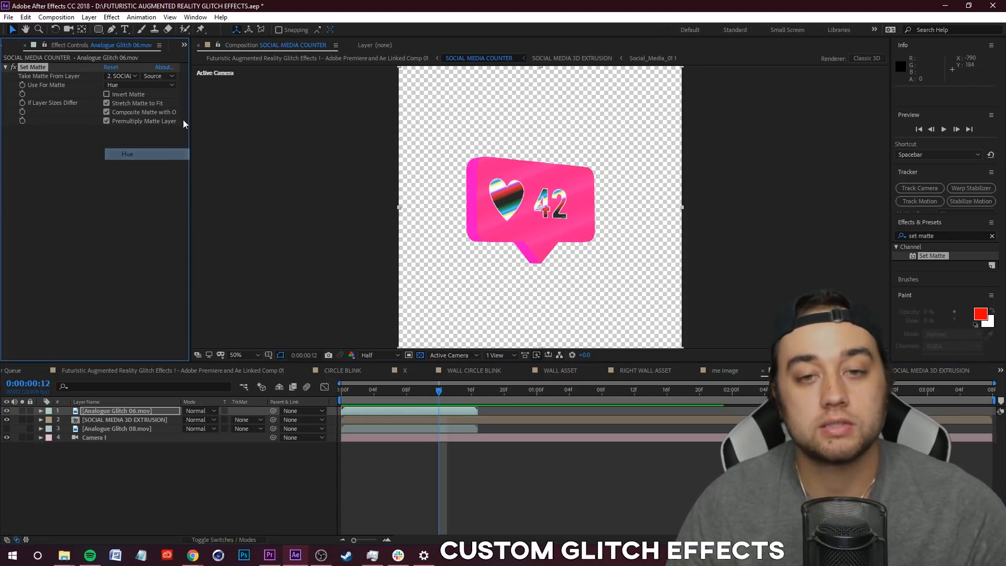
click(152, 85)
click(152, 142)
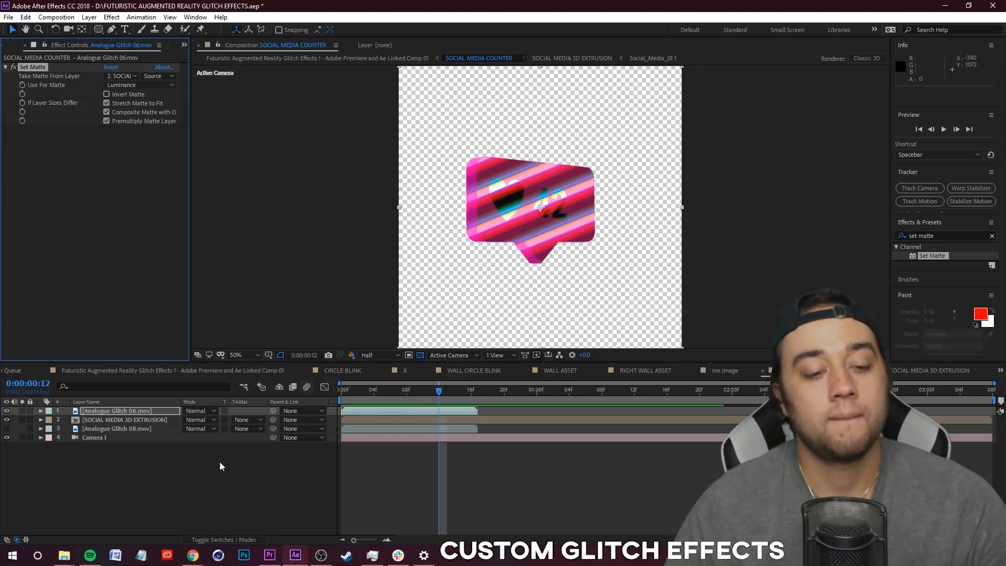
Step: Set the blending mode of Analogue Glitch 06.mov to Screen
click(225, 538)
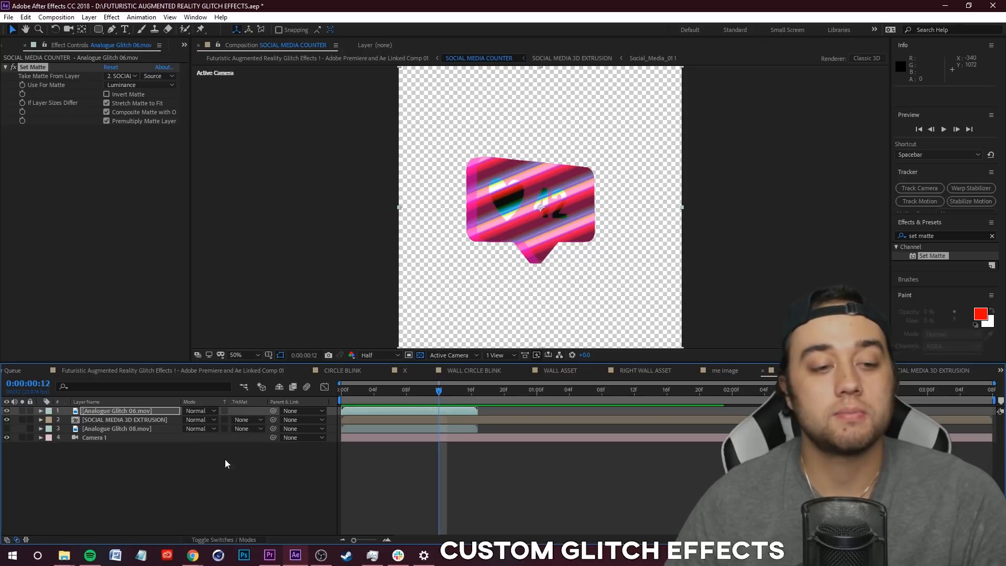
click(213, 411)
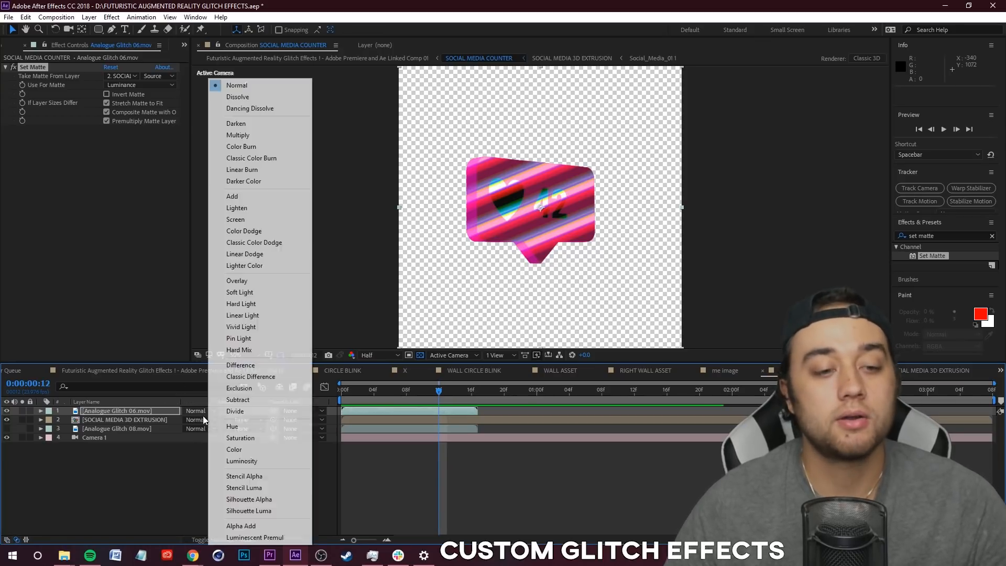
click(255, 221)
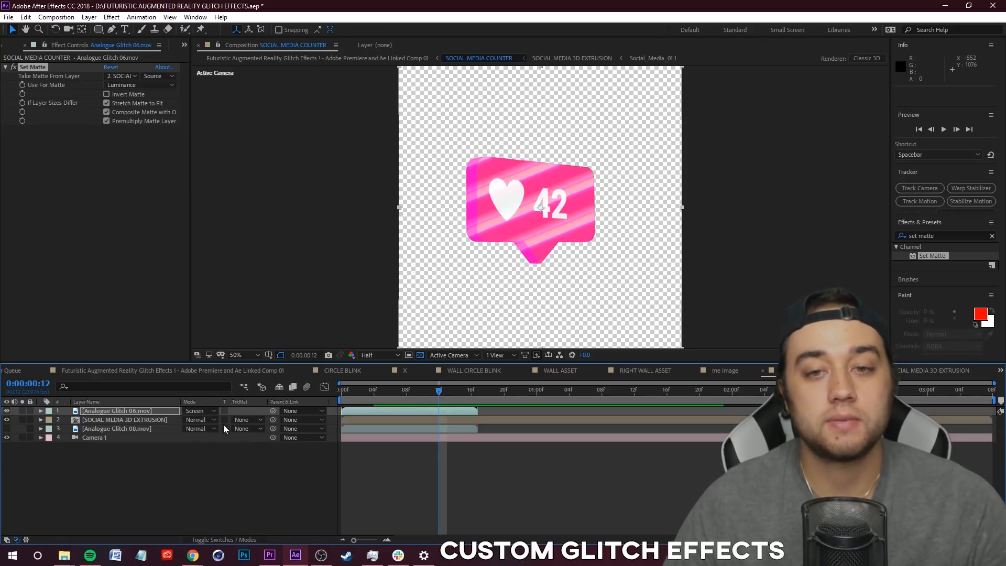
Step: Change the blending mode of Analogue Glitch 06.mov to Linear Dodge and preview the counter animation
click(194, 420)
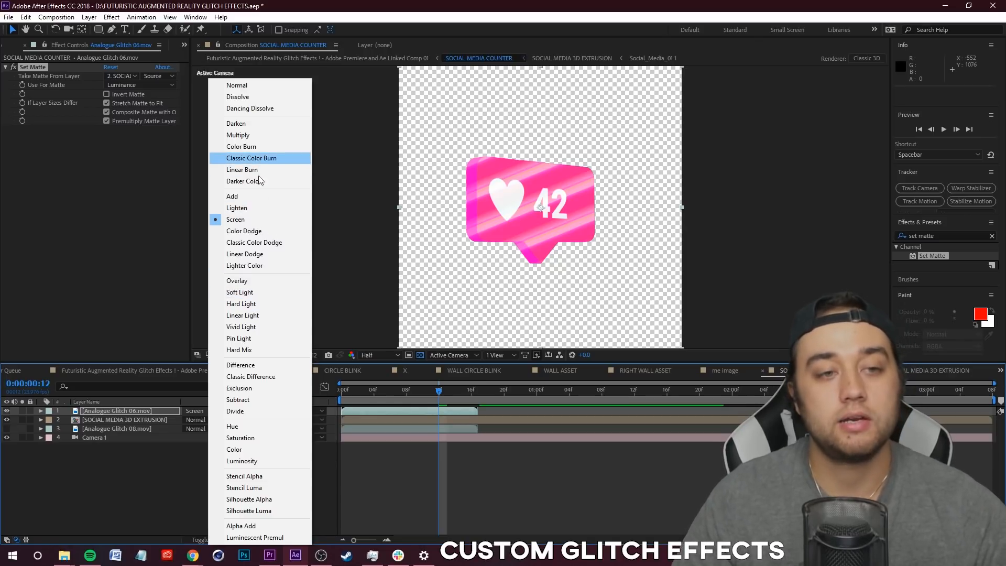
click(252, 254)
key(space)
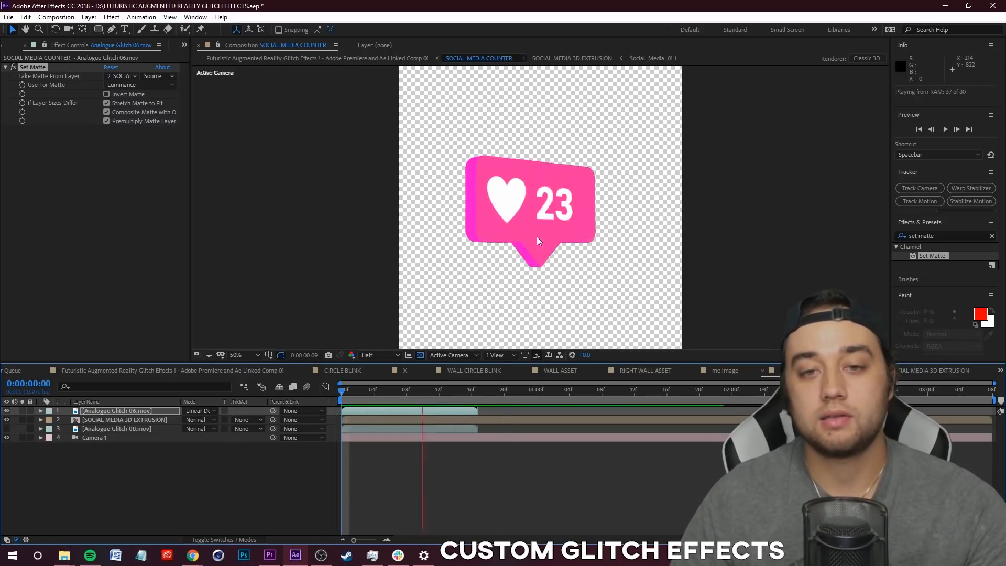
key(space)
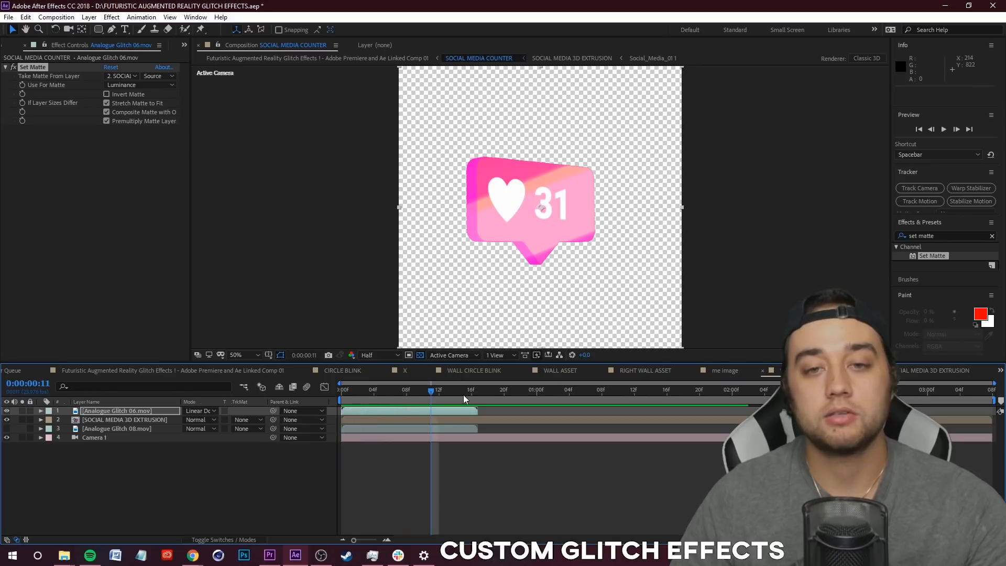
Step: Compare the Divide, Screen, Lighten and Linear Light blending modes on Analogue Glitch 06.mov at 0:00:00:11
click(195, 411)
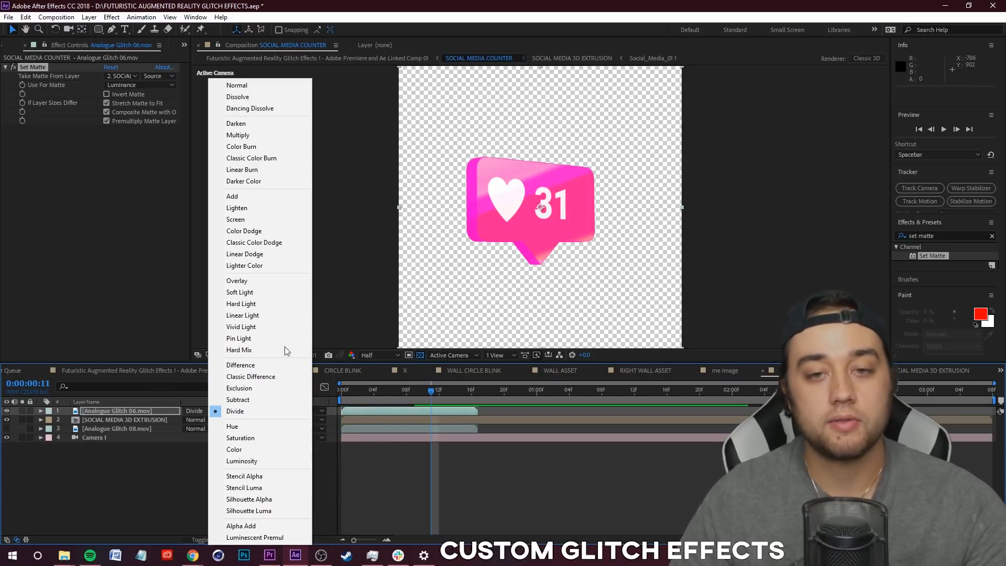
click(231, 221)
click(197, 412)
click(237, 208)
click(202, 416)
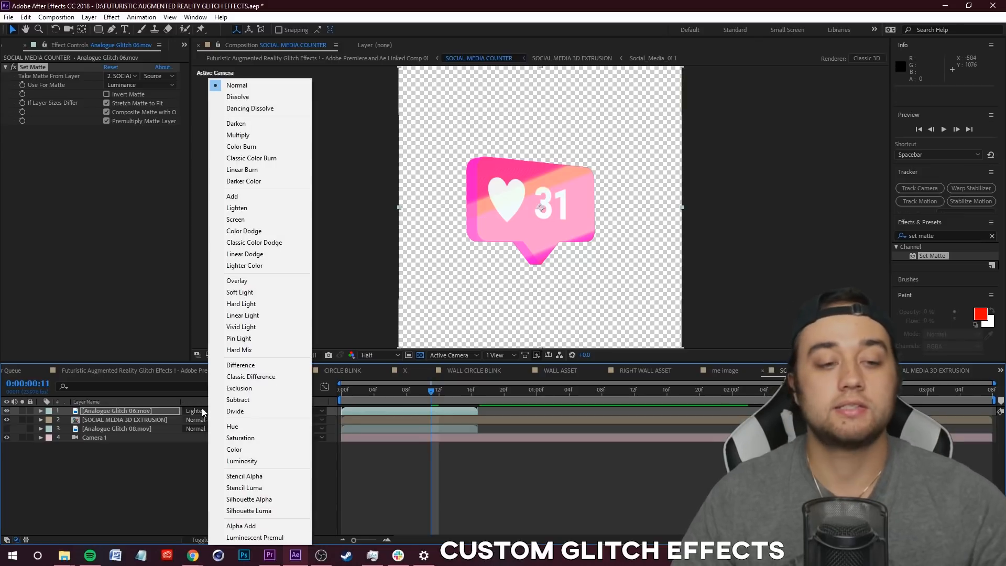
click(236, 219)
click(196, 413)
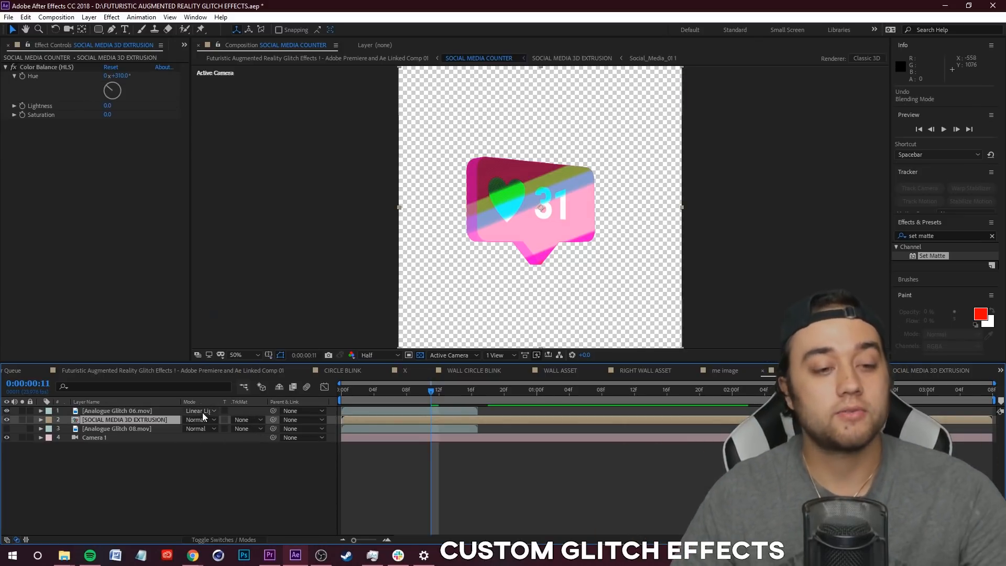
Step: Try Pin Light on Analogue Glitch 06.mov and set its blending mode to Lighten
click(202, 412)
click(239, 338)
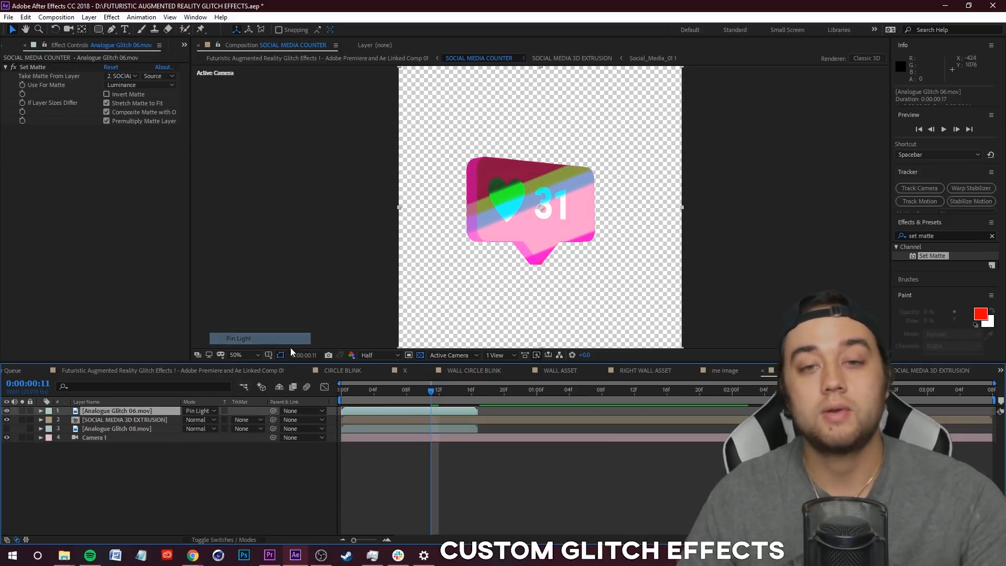
click(200, 411)
click(272, 208)
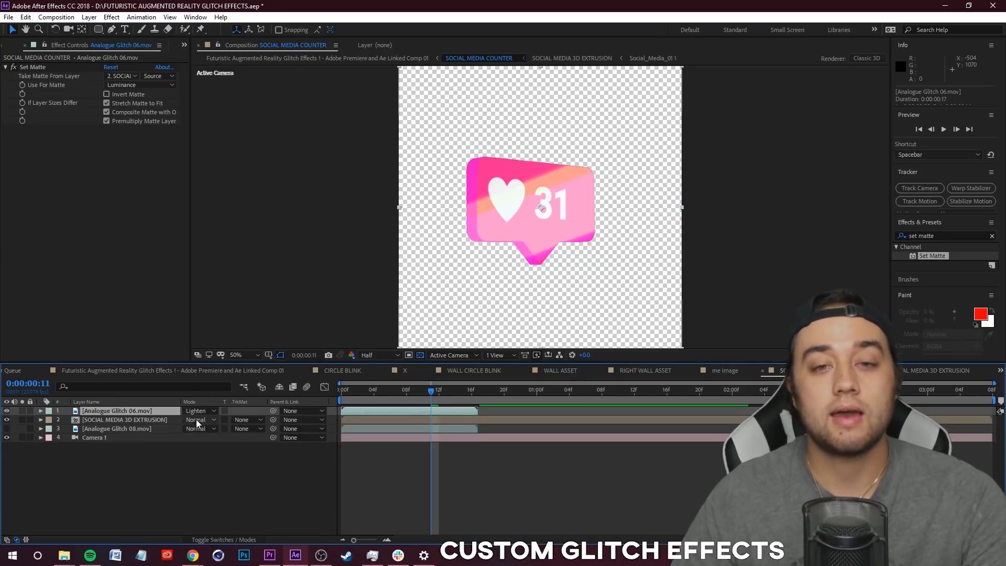
Step: Set the blending mode of Analogue Glitch 06.mov to Color Dodge
click(192, 411)
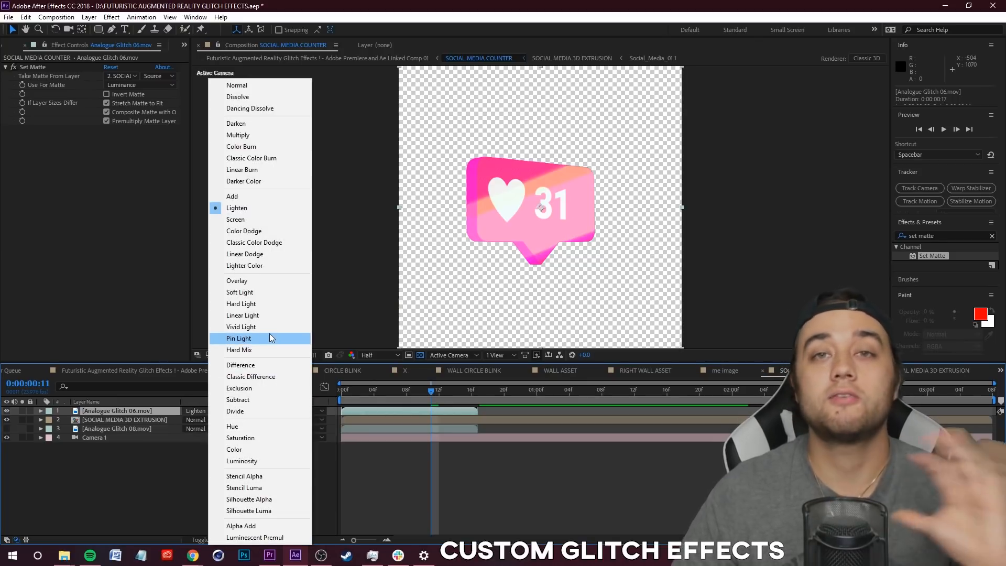
click(255, 231)
click(208, 411)
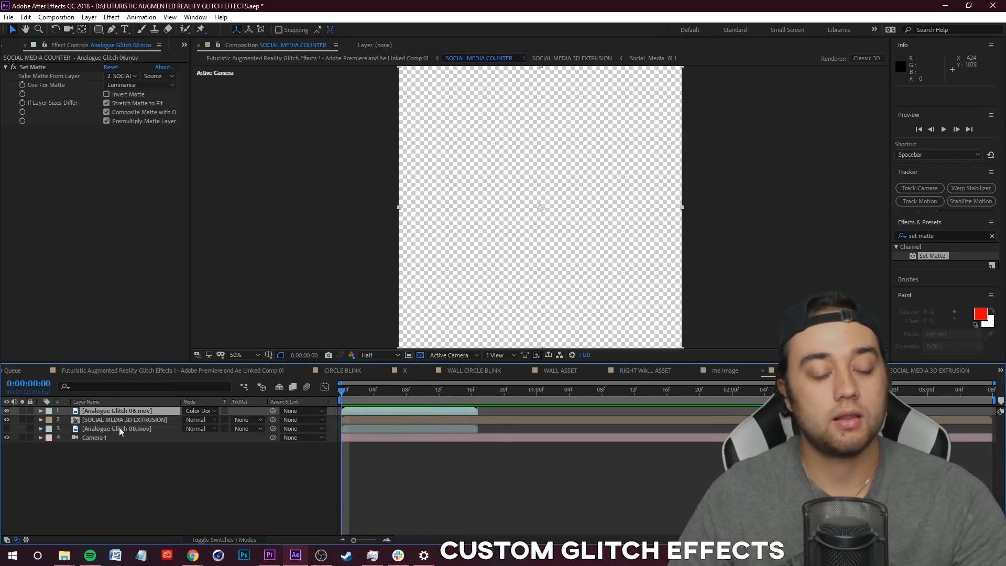
Step: Make Analogue Glitch 08.mov visible and move it above Analogue Glitch 06.mov at the top of the layer stack
click(454, 431)
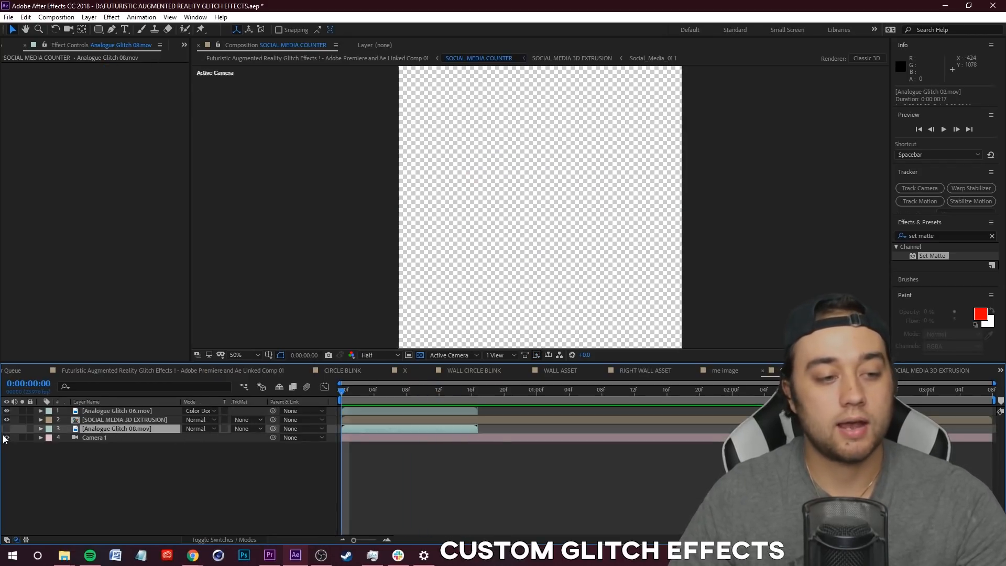
click(6, 429)
drag(114, 430, 119, 411)
click(135, 427)
Step: Copy the Set Matte effect from Analogue Glitch 06.mov onto Analogue Glitch 08.mov
click(133, 418)
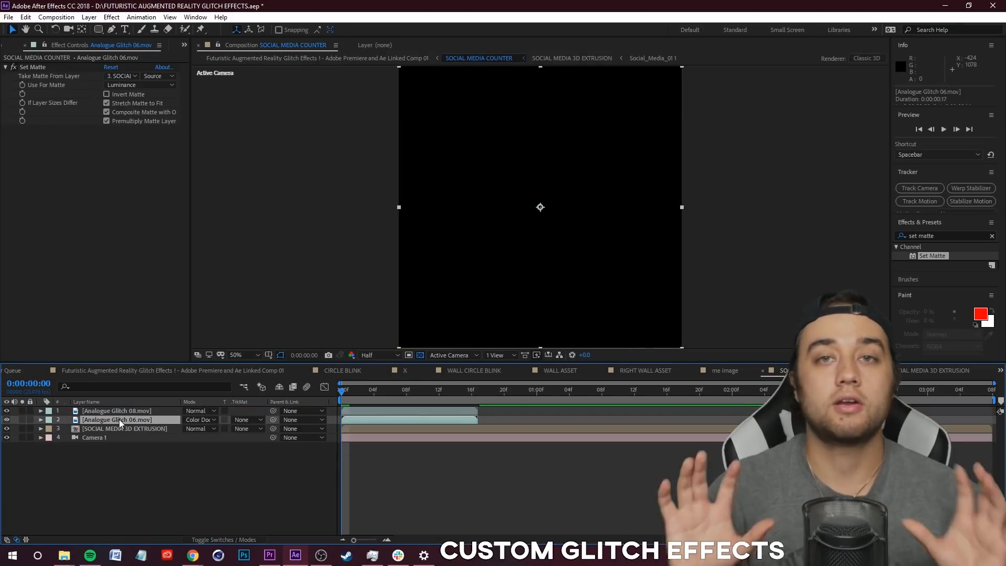
click(37, 67)
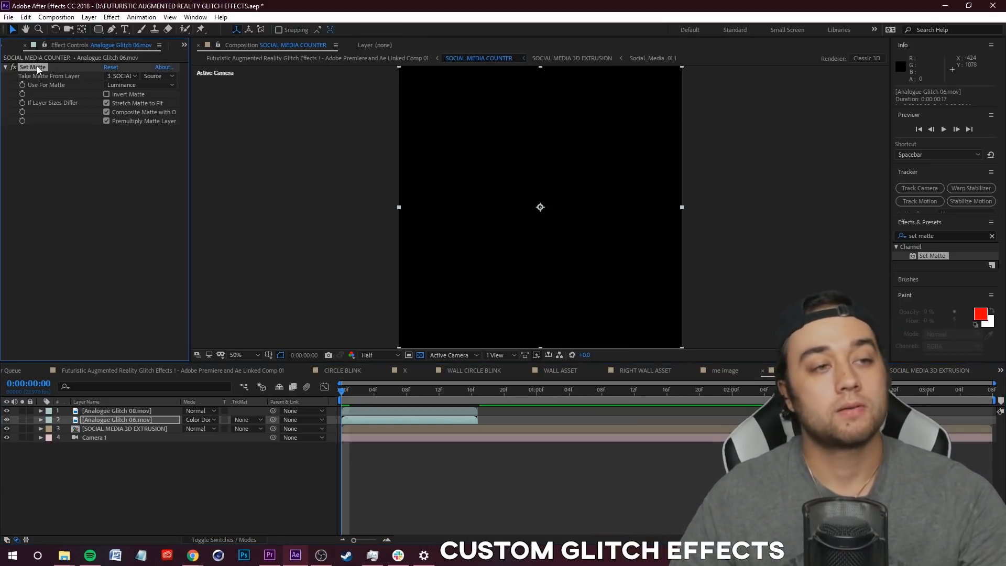
click(100, 179)
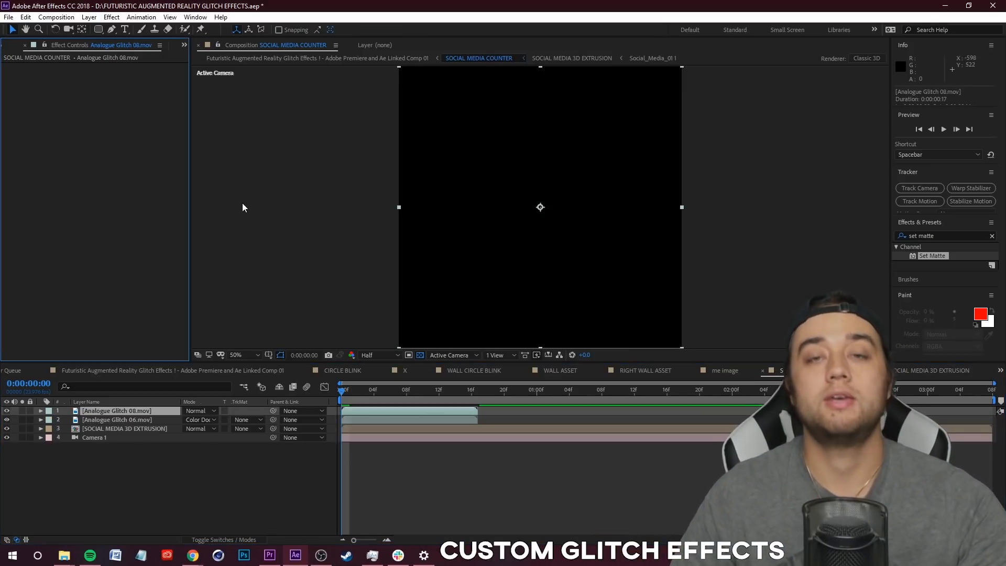
key(ctrl+v)
Step: Try Color Dodge on Analogue Glitch 08.mov, set its blending mode to Lighten and check the glitch over several frames
drag(443, 392, 408, 403)
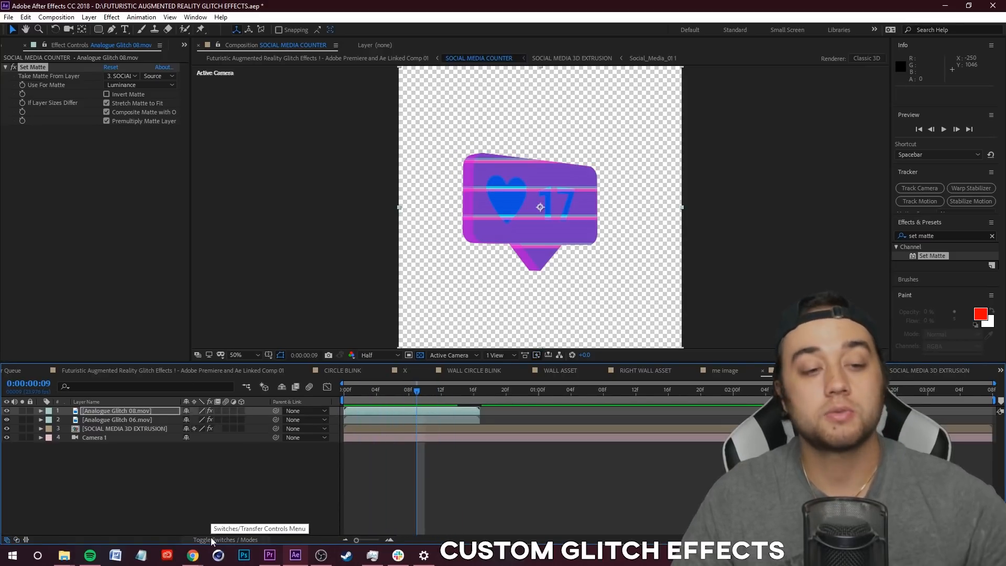
click(97, 413)
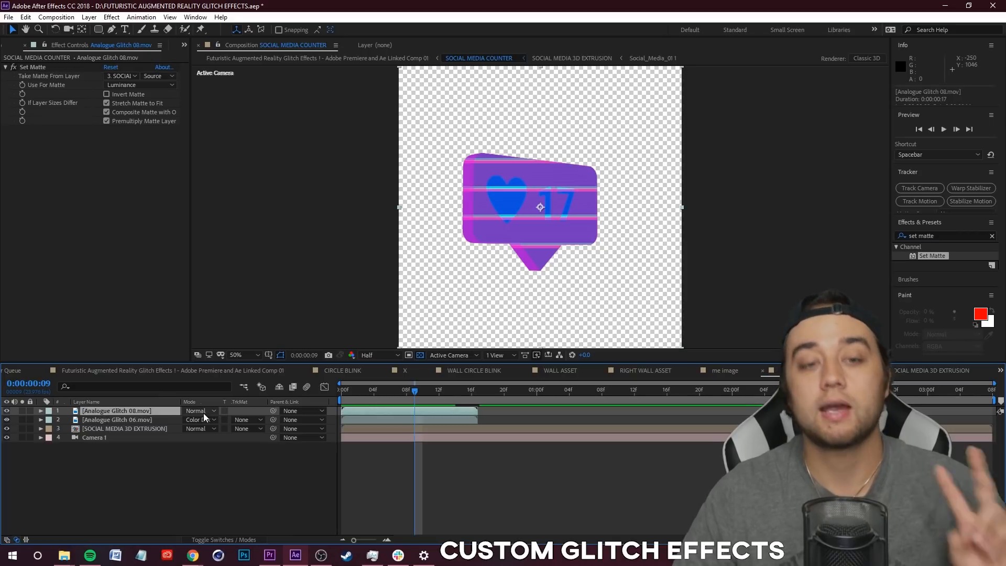
click(207, 412)
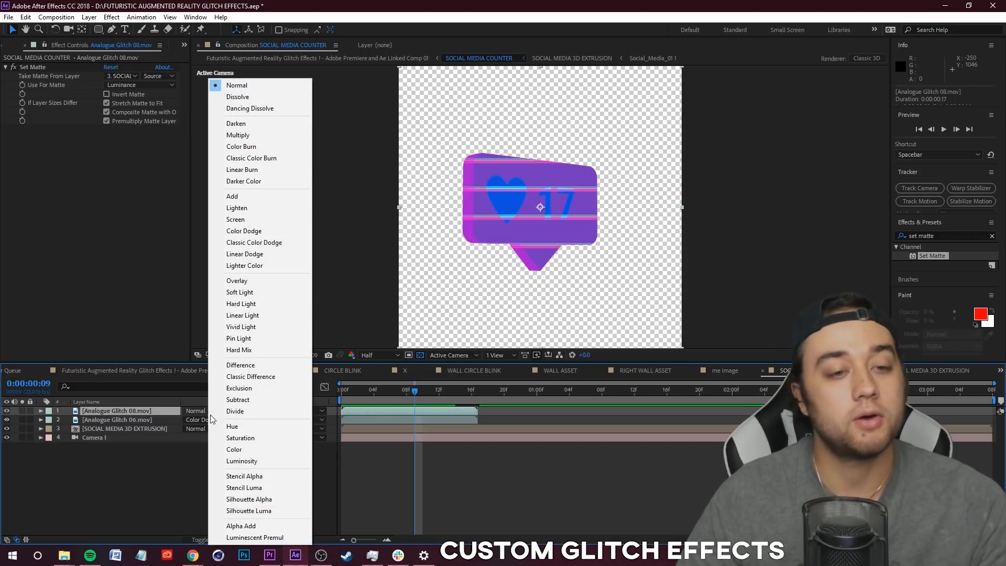
click(261, 231)
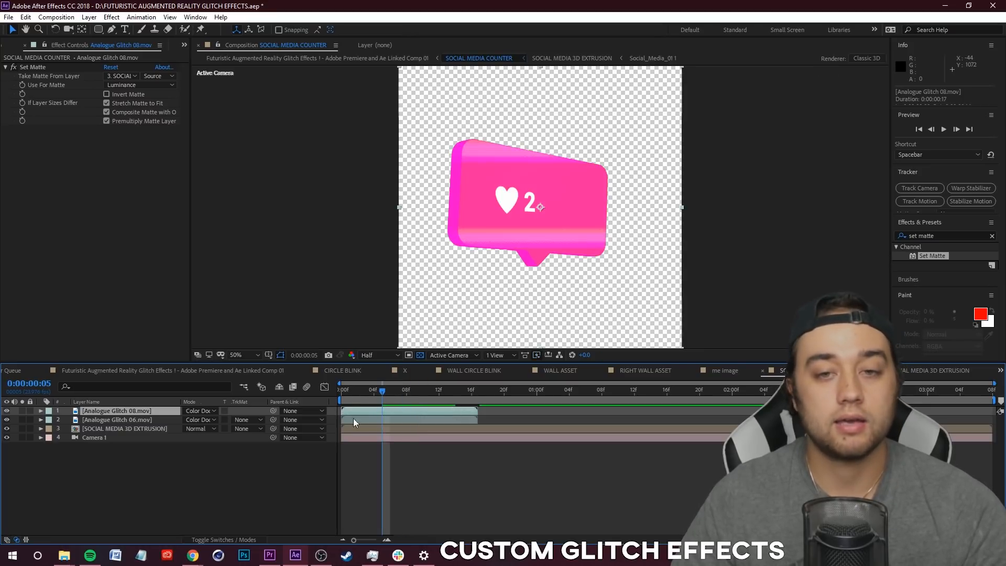
click(206, 413)
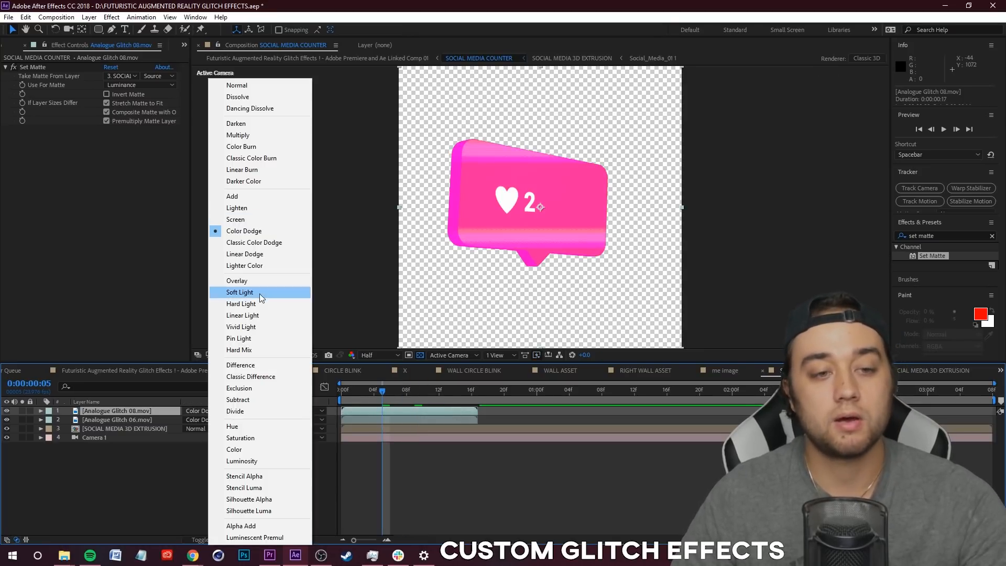
click(246, 208)
drag(384, 394, 405, 408)
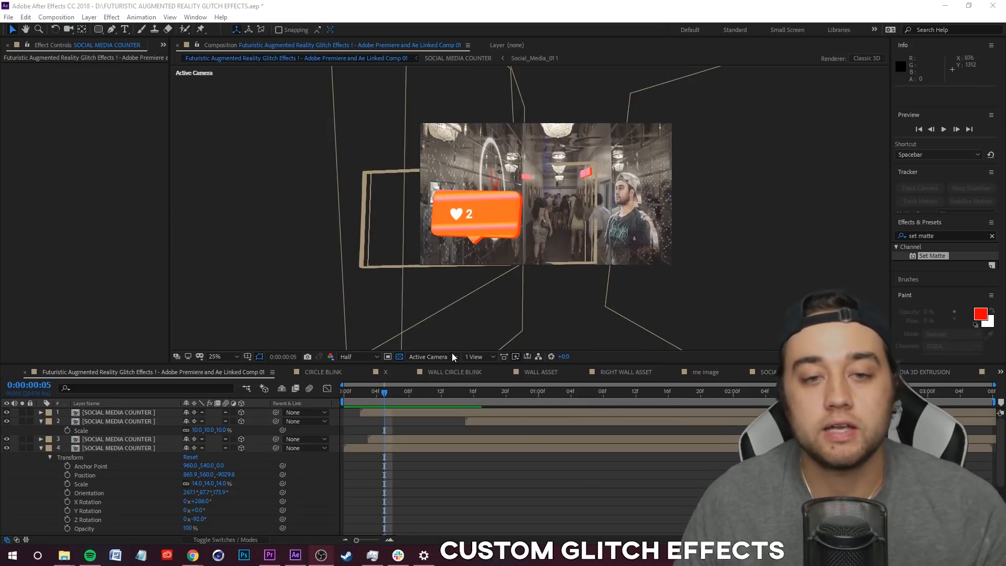
Step: Review the glitched counter in the hallway composition and inside its SOCIAL MEDIA COUNTER precomp, and select all the Social_Media layers there
click(368, 392)
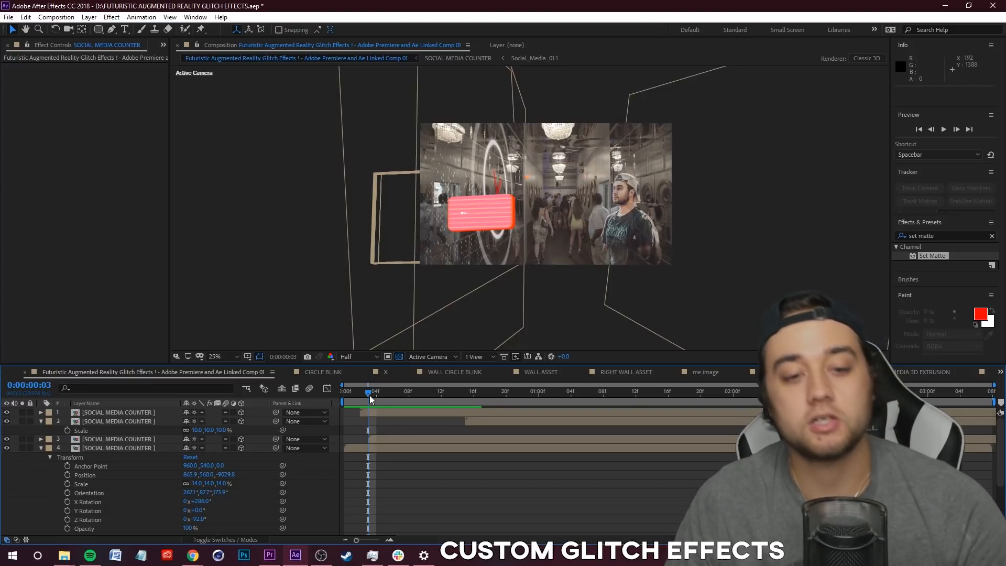
drag(370, 398, 384, 398)
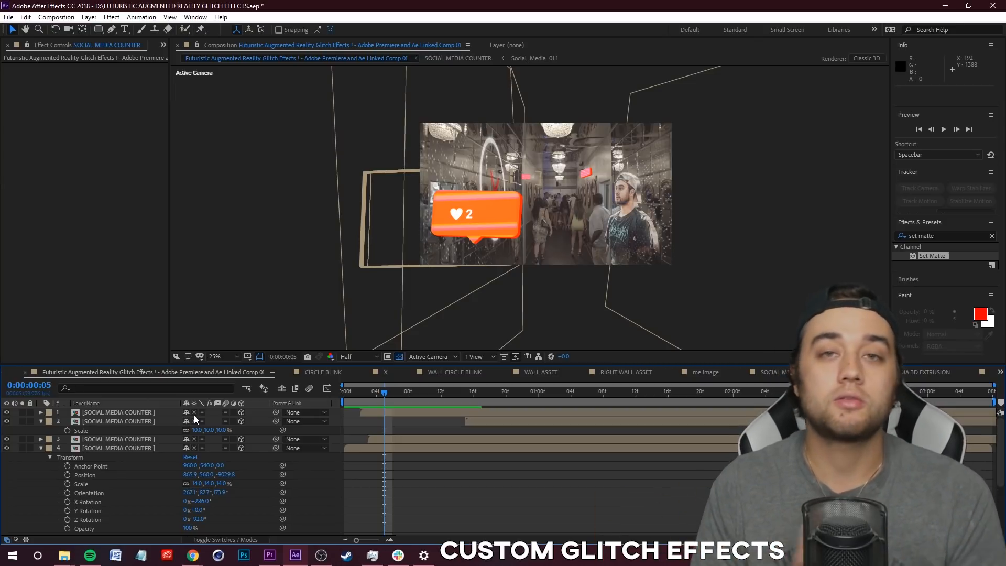
double_click(125, 448)
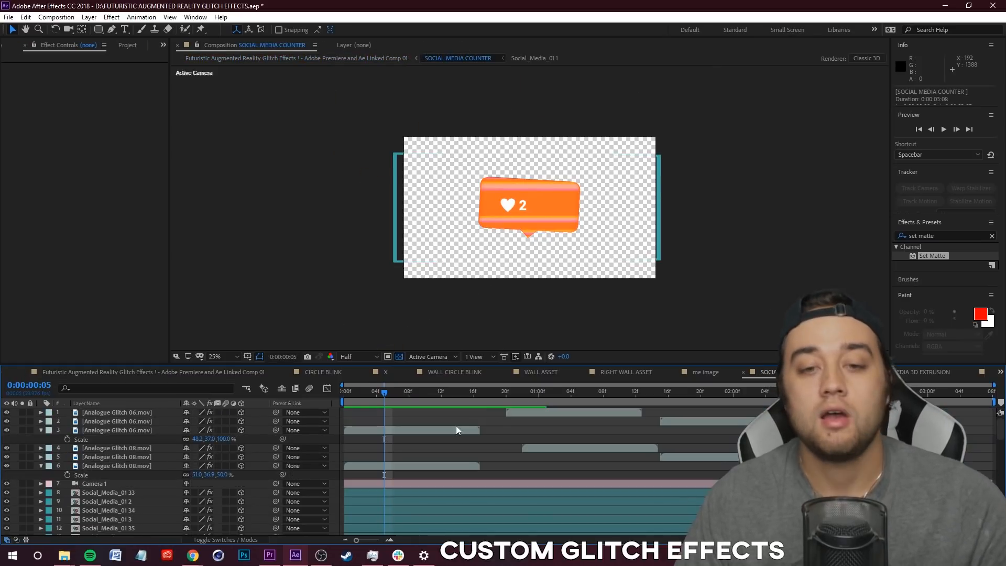
key(Home)
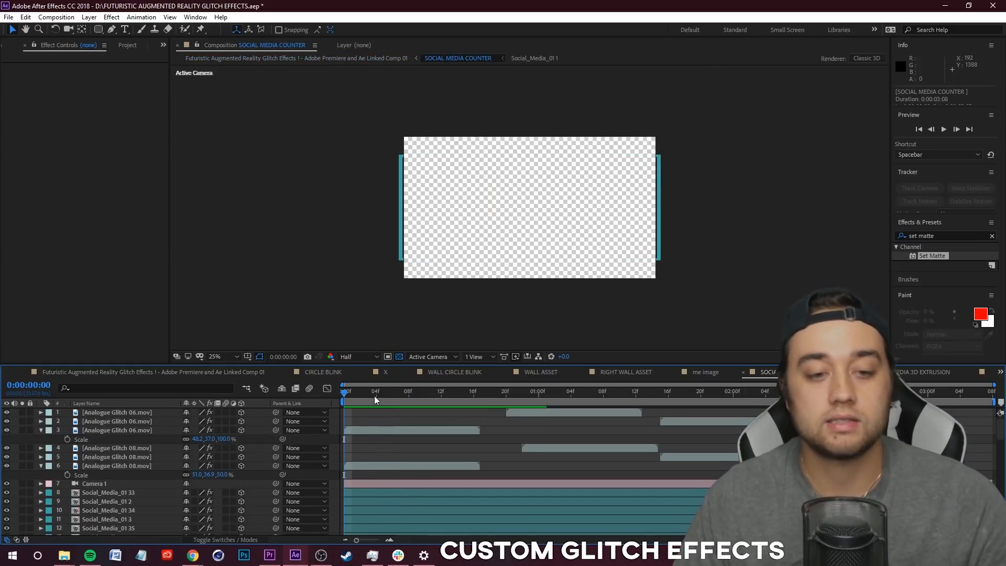
key(space)
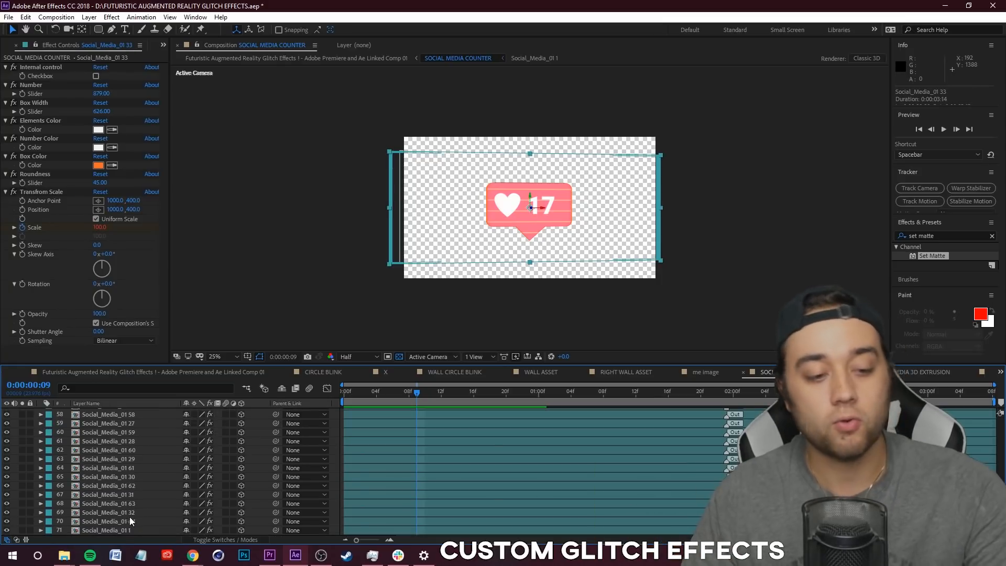
shift+click(133, 531)
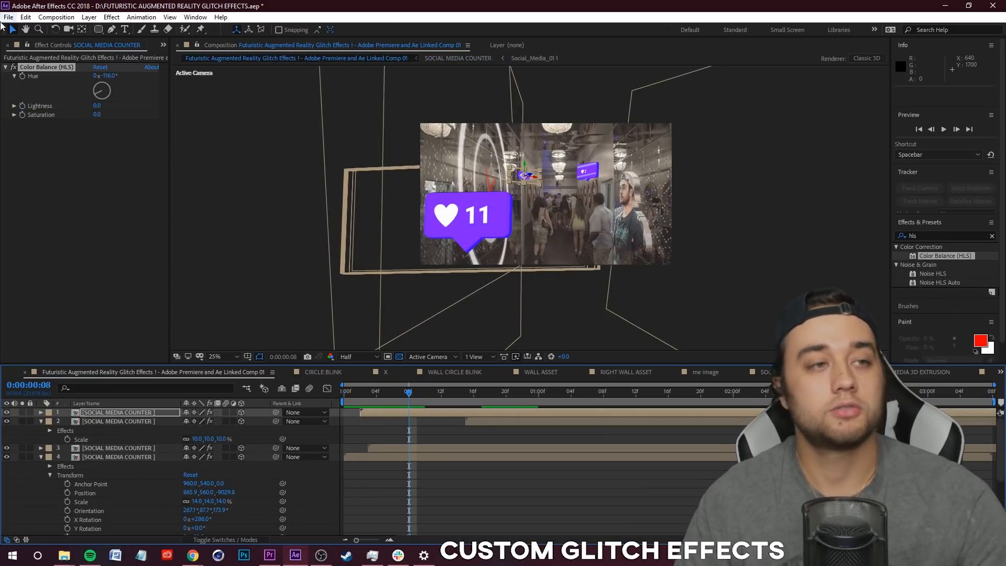
Step: Save the project and preview the recoloured, glitching counters in the hallway composition
click(9, 17)
click(63, 116)
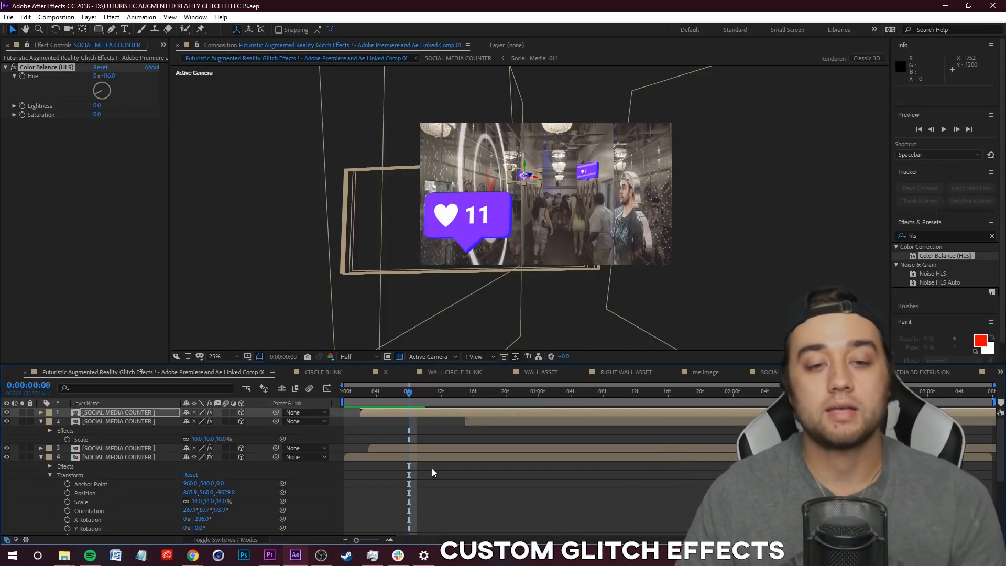
key(space)
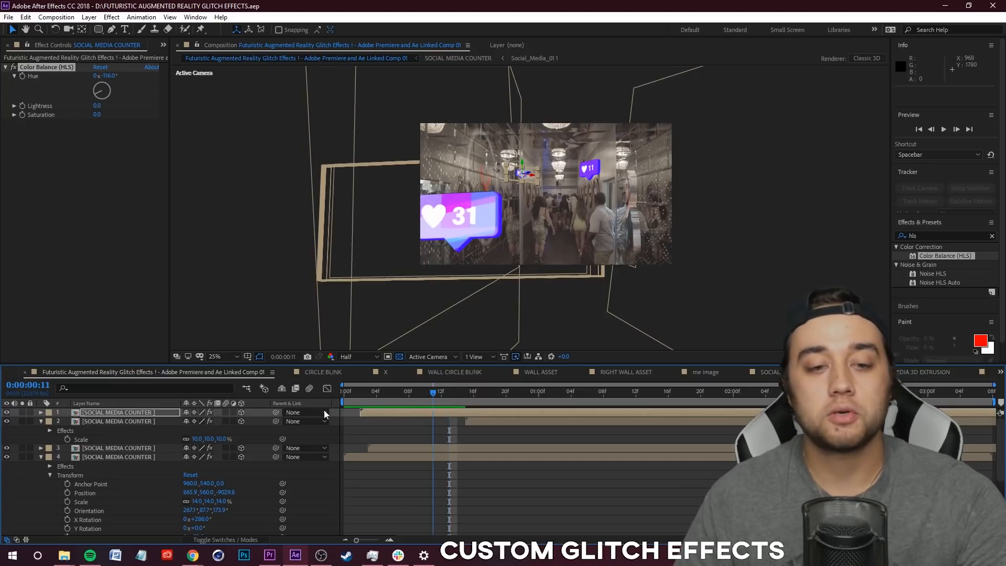
key(space)
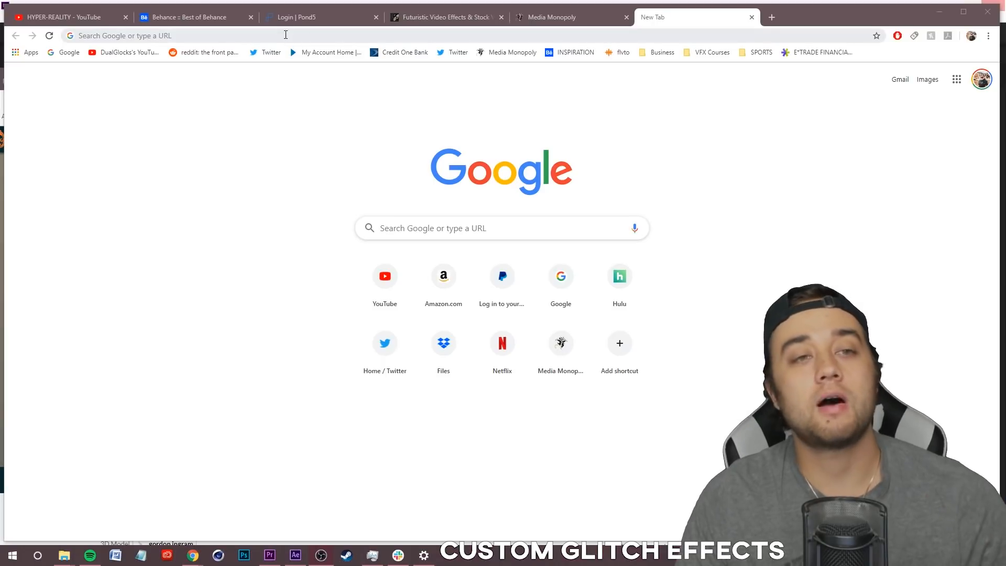
Step: Switch to Chrome and search Google Images for "freebandz logo png"
click(286, 35)
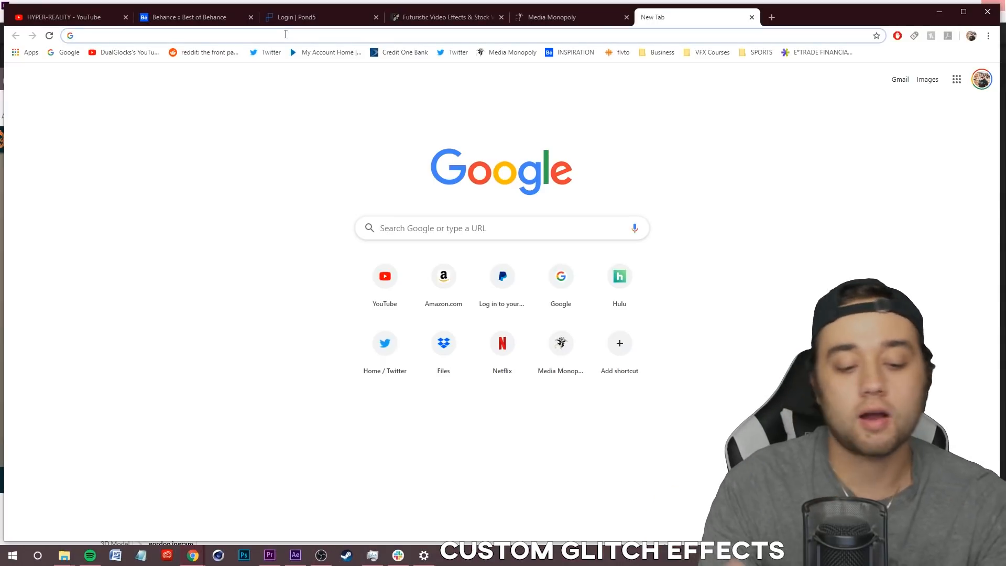
text(freebanz)
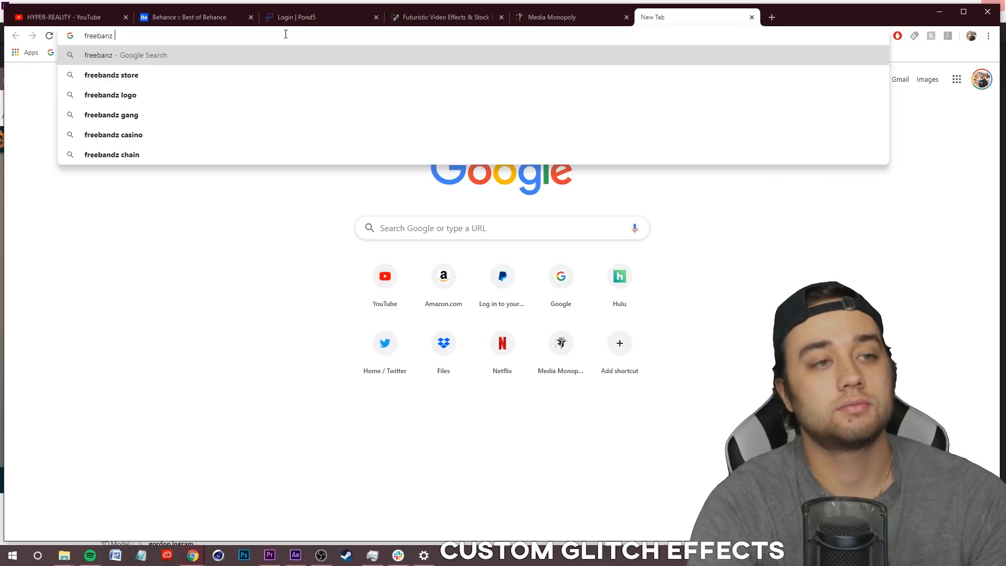
key(BackSpace)
text(dz logo)
key(Return)
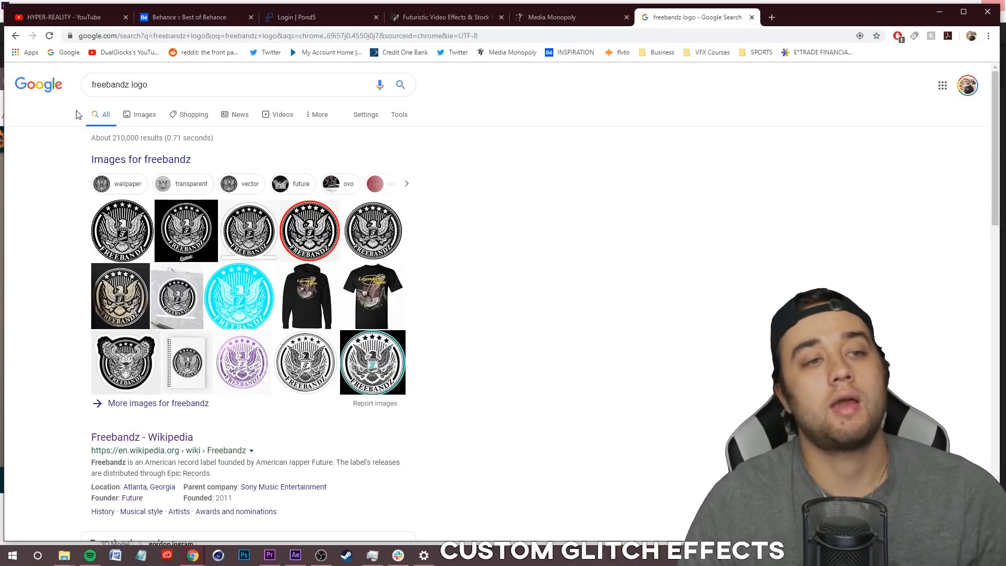
click(136, 119)
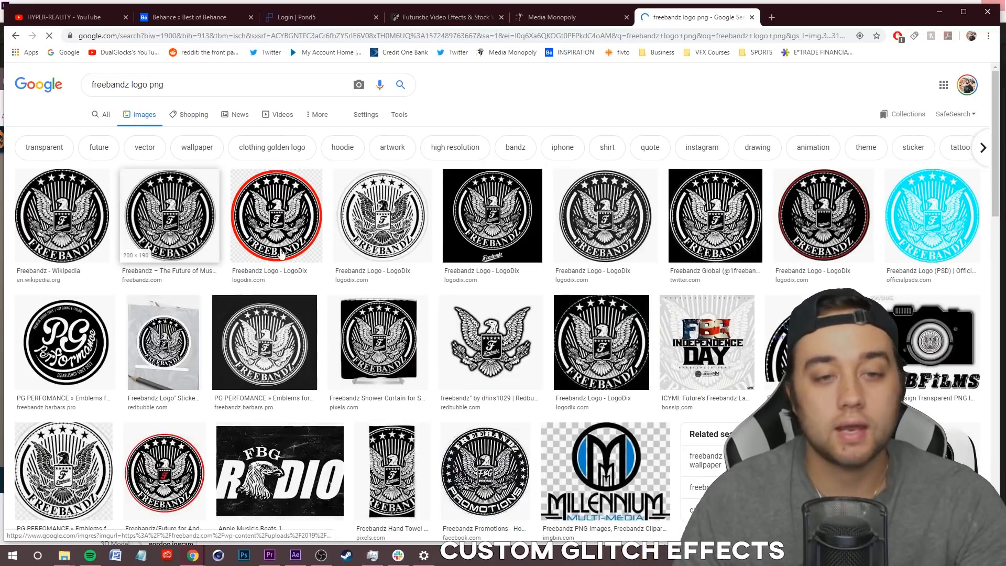
Step: Compare the Freebandz logo results and save the 1000 × 1000 white-on-black version from logodix.com
click(338, 226)
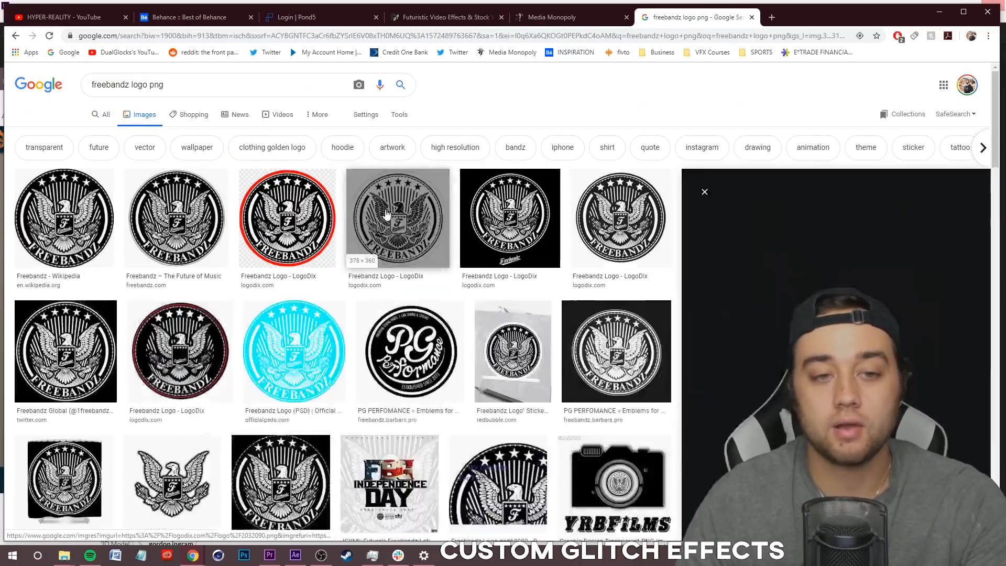
click(100, 149)
scroll(422, 173, up, 2)
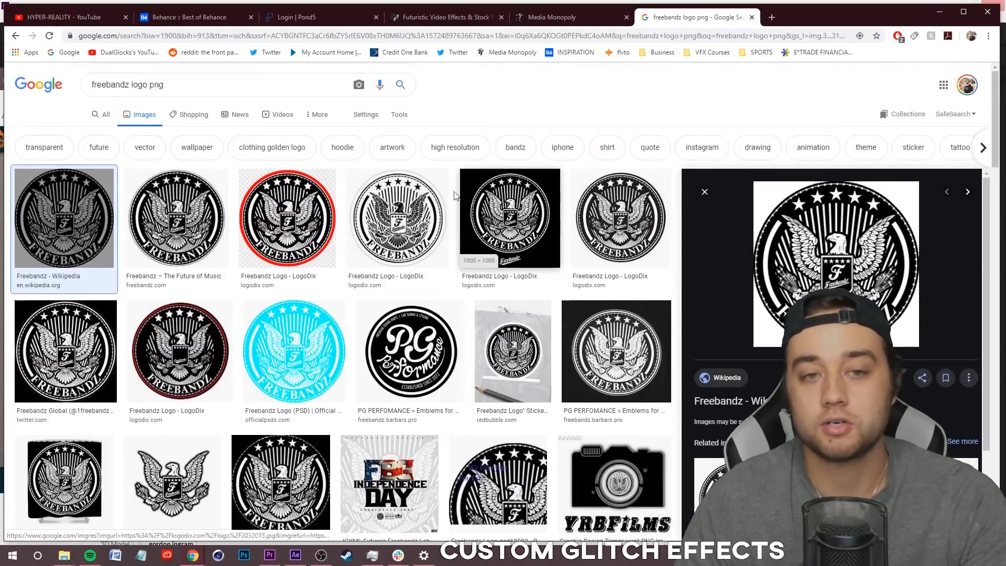
click(468, 197)
right_click(817, 178)
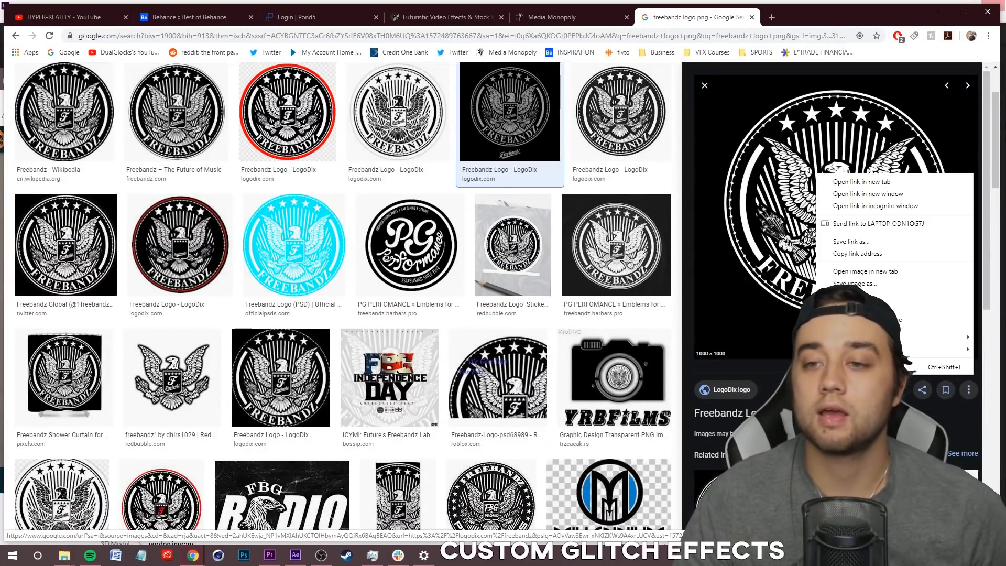
click(524, 126)
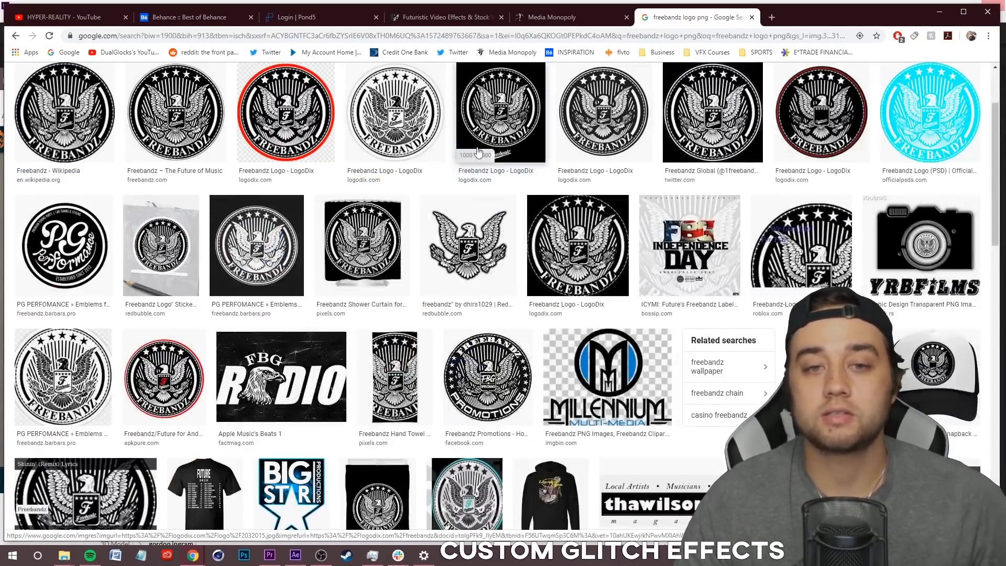
click(494, 121)
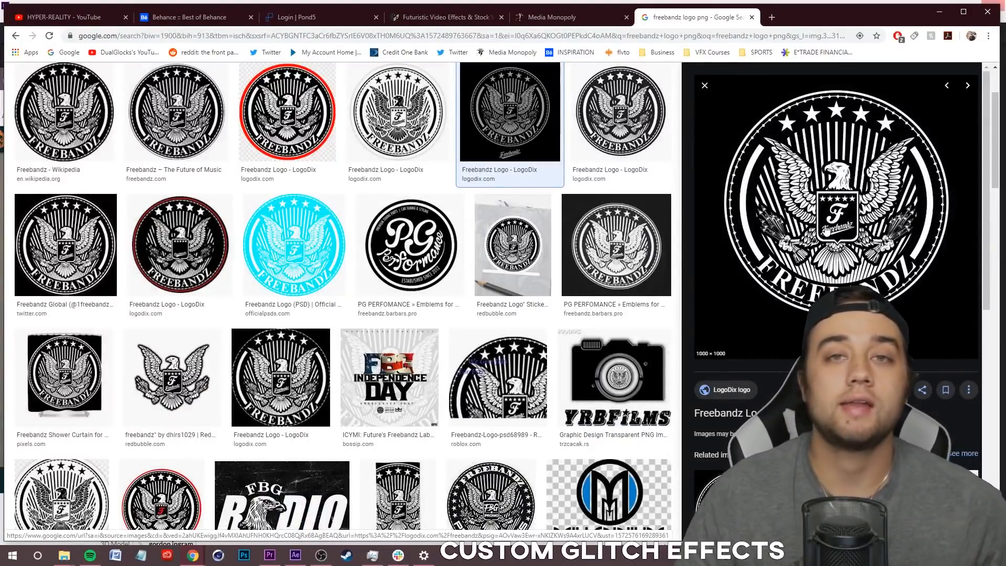
right_click(821, 206)
click(851, 316)
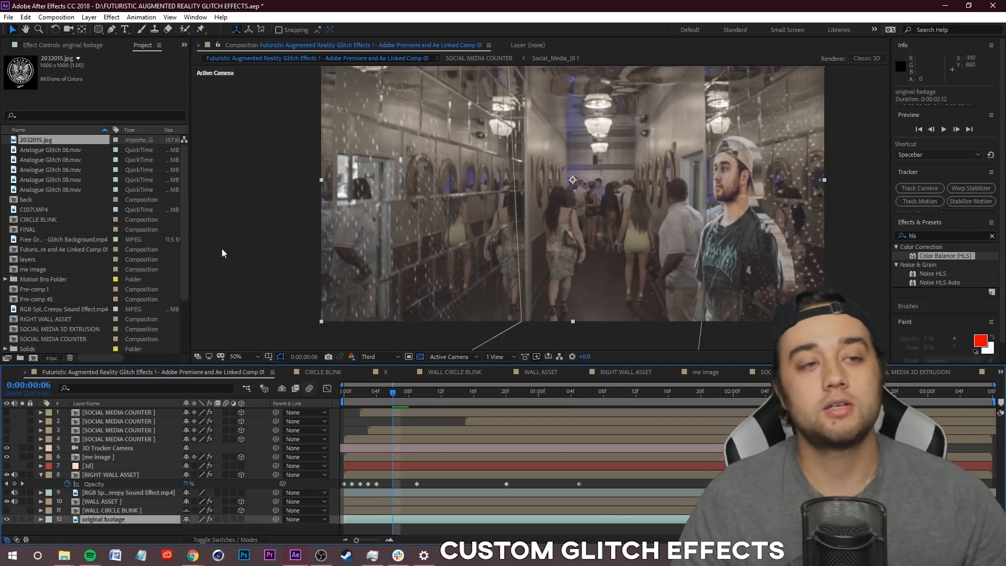
Step: Create a track solid from the original footage's 3D Camera Tracker points on the hallway's left wall and widen it to about 398%
click(74, 46)
click(56, 68)
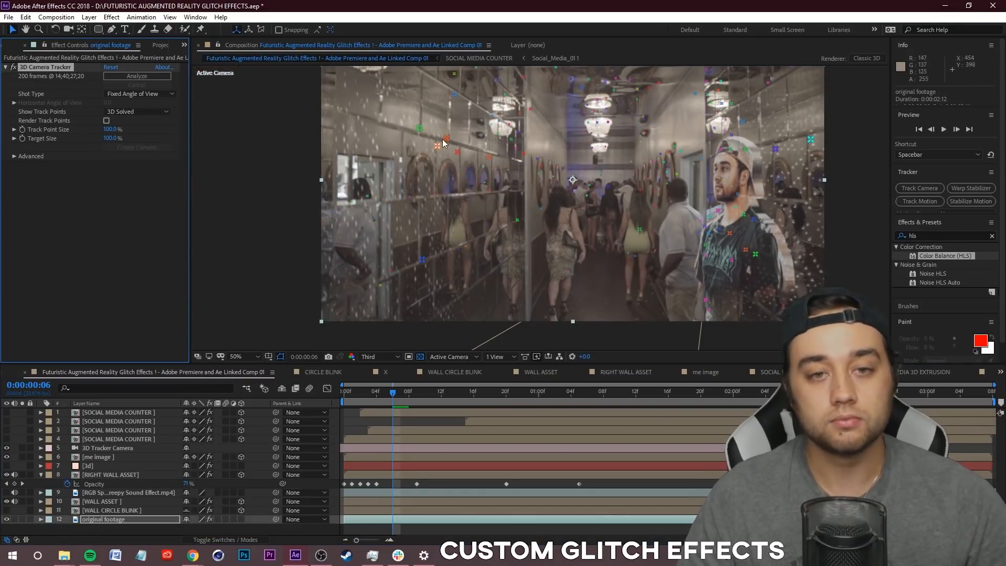
right_click(465, 127)
click(519, 143)
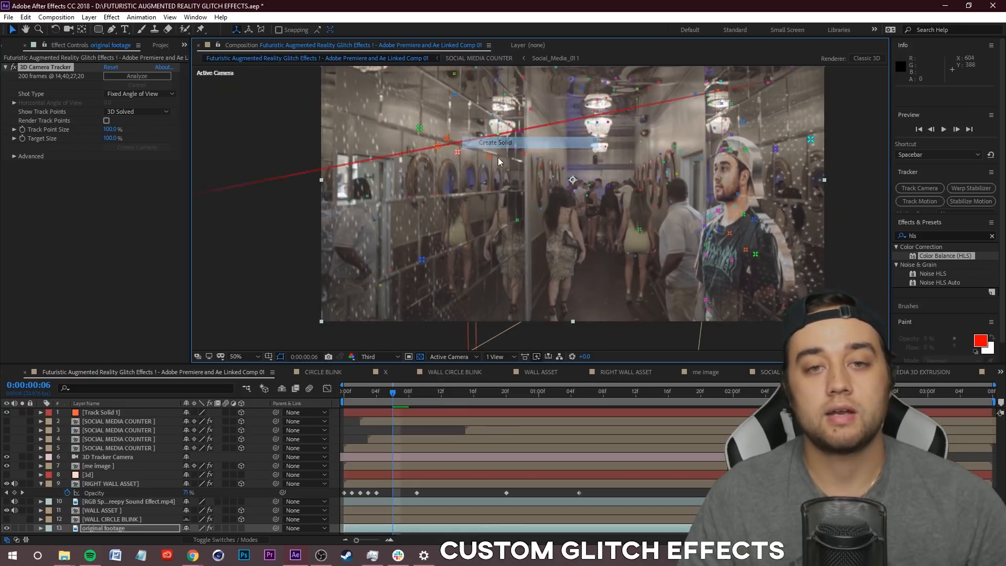
click(143, 413)
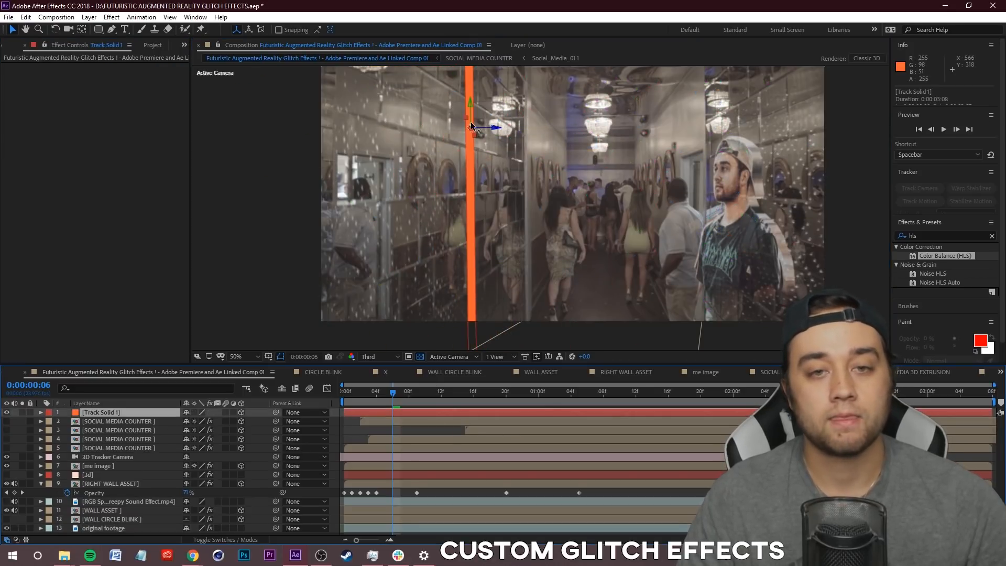
drag(466, 120, 427, 119)
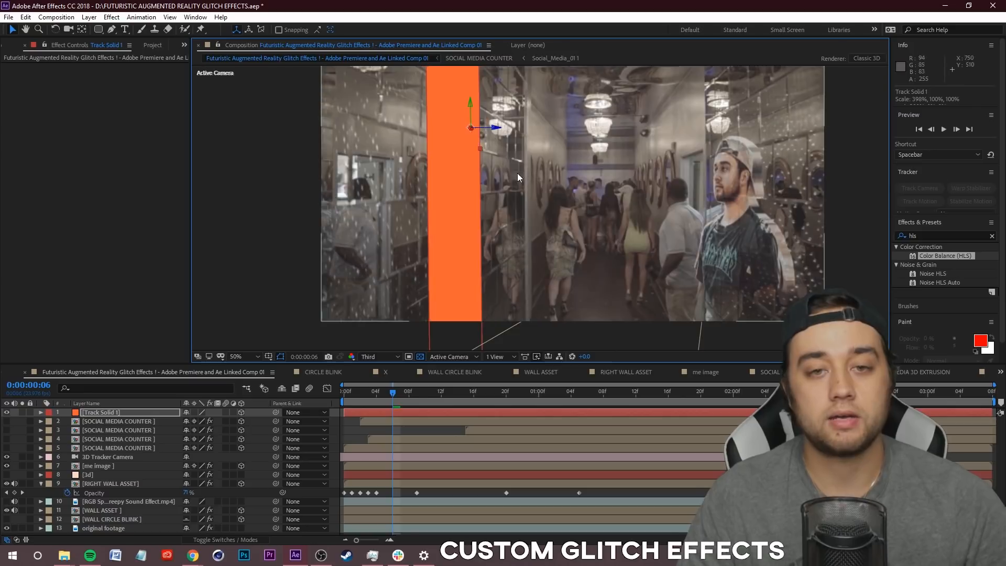
Step: Pre-compose the orange track solid on the hallway's left wall as a composition named LOGO
click(90, 413)
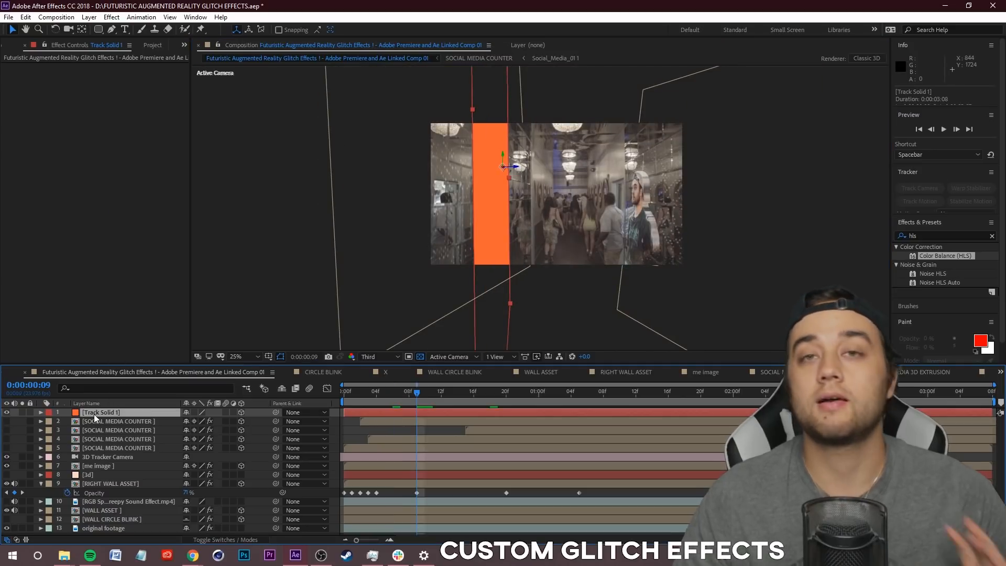
right_click(94, 414)
click(136, 373)
text(LOGO)
click(541, 318)
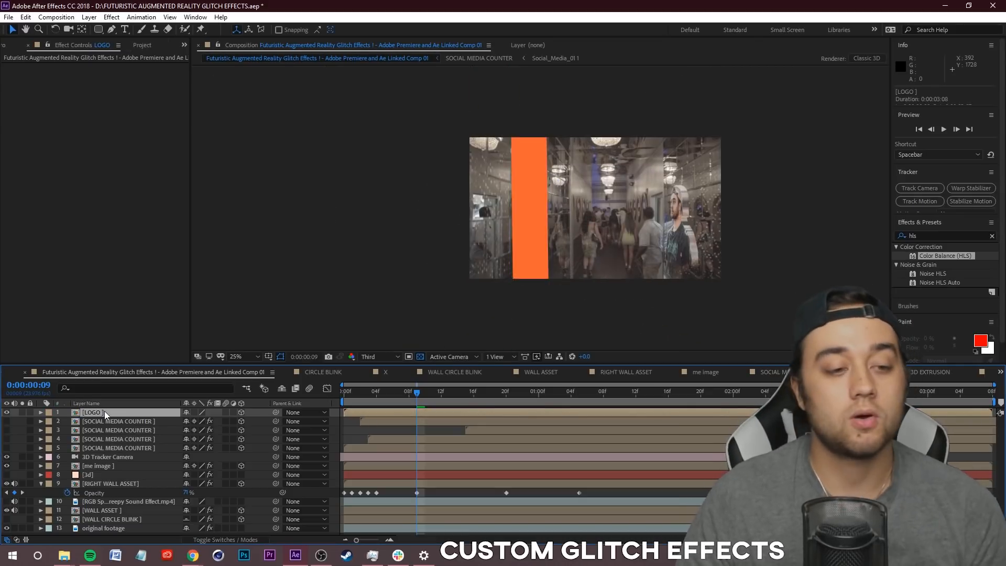
Step: Delete the solid inside the LOGO composition and set the composition's width to 1920 px
double_click(105, 411)
key(Delete)
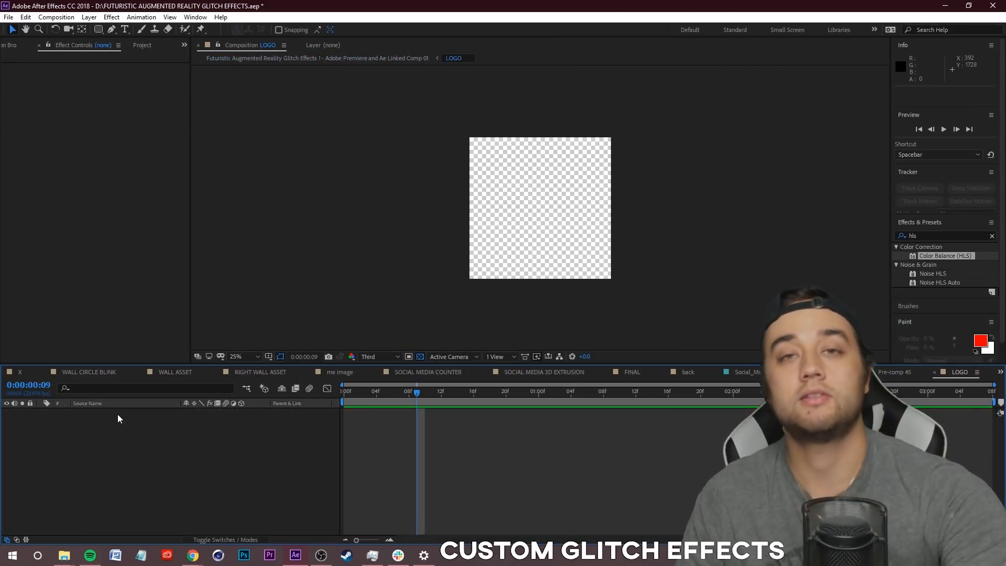
click(56, 16)
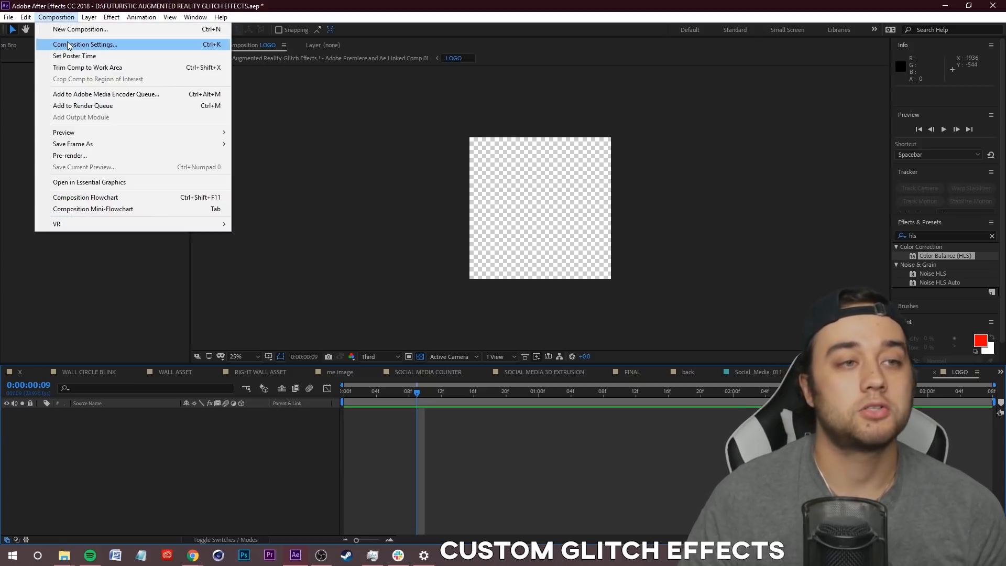
click(79, 42)
click(474, 209)
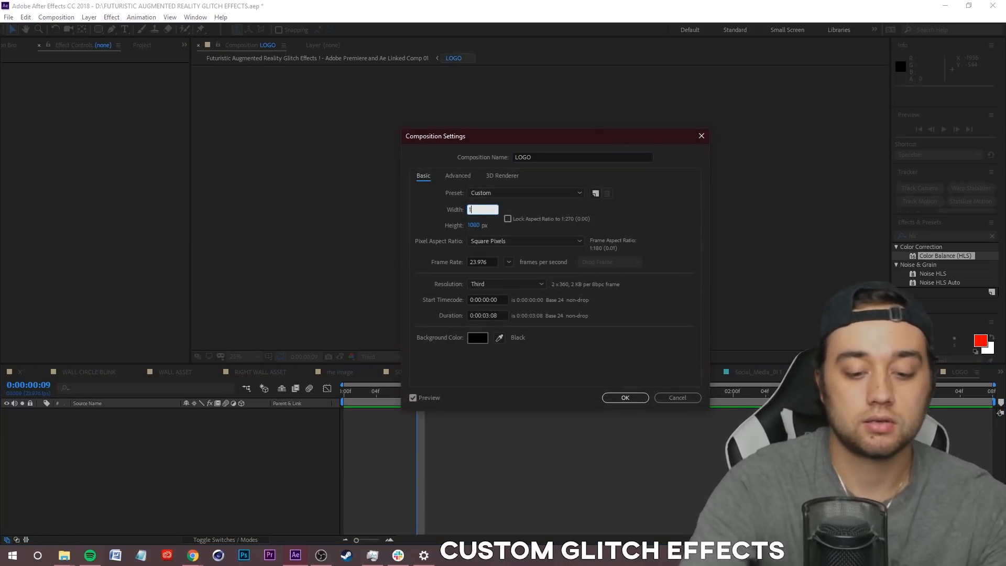
text(1920)
click(625, 397)
Step: Place 2032015.jpg in the LOGO composition and enlarge it to about the full height of the frame
click(143, 46)
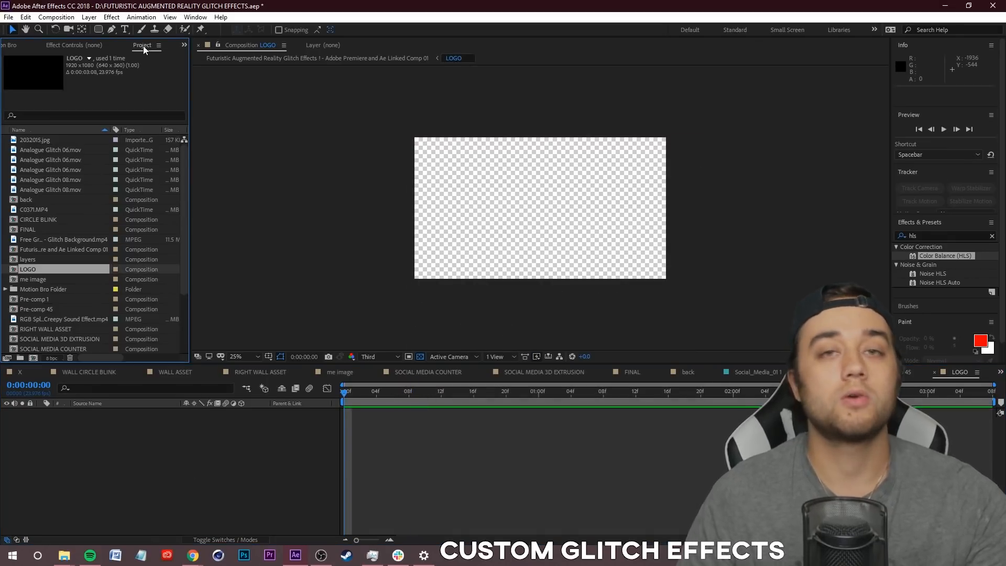
drag(31, 140, 192, 436)
drag(606, 280, 588, 265)
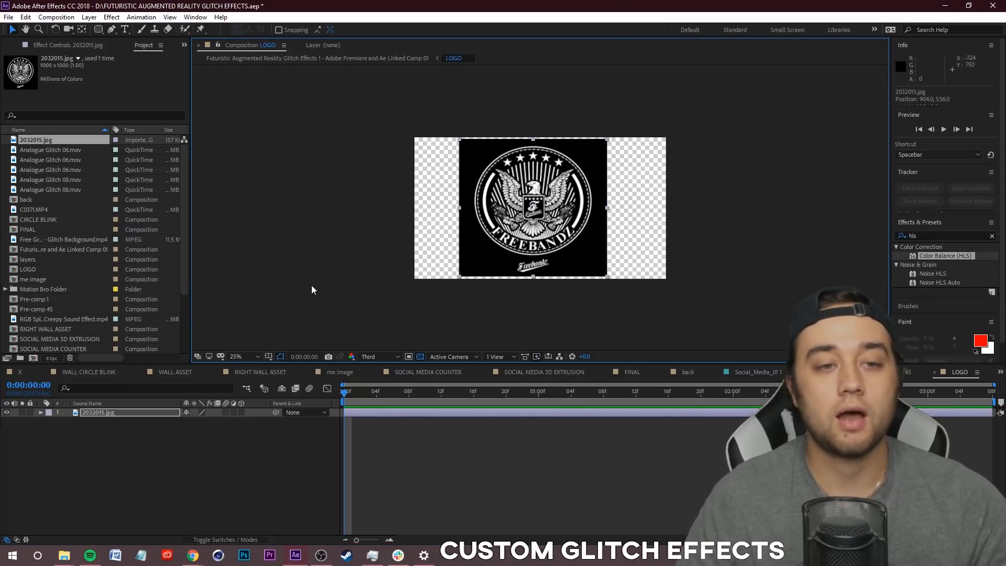
Step: In the main hallway composition, set the LOGO layer's Y orientation to 268° and scale the layer to about 220.4 × 53.1%
click(1000, 372)
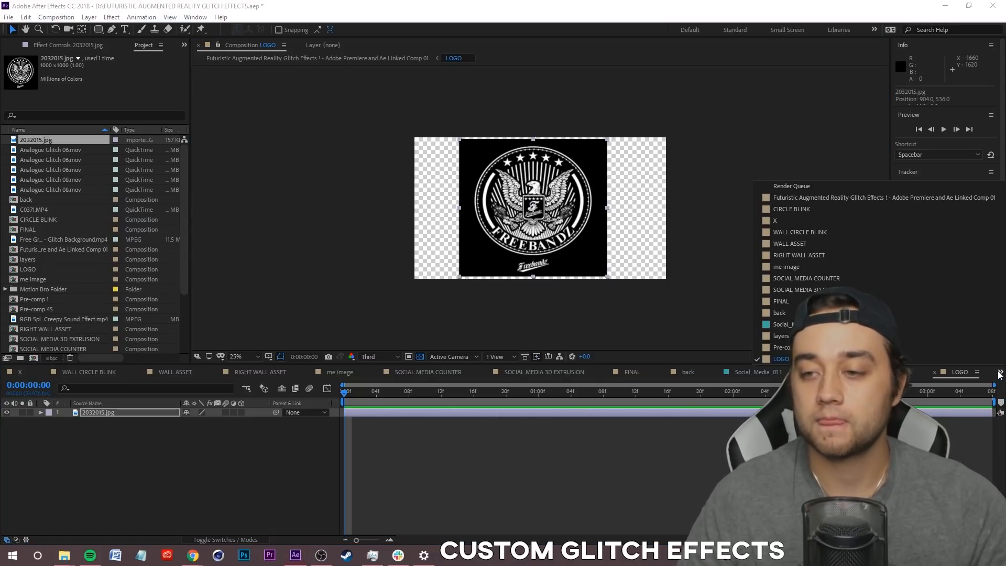
click(913, 196)
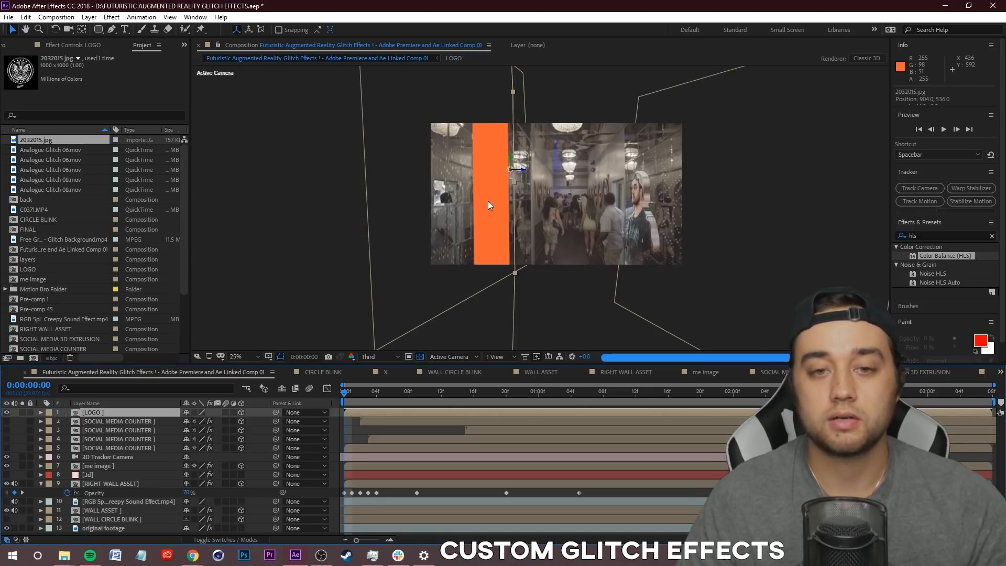
click(385, 392)
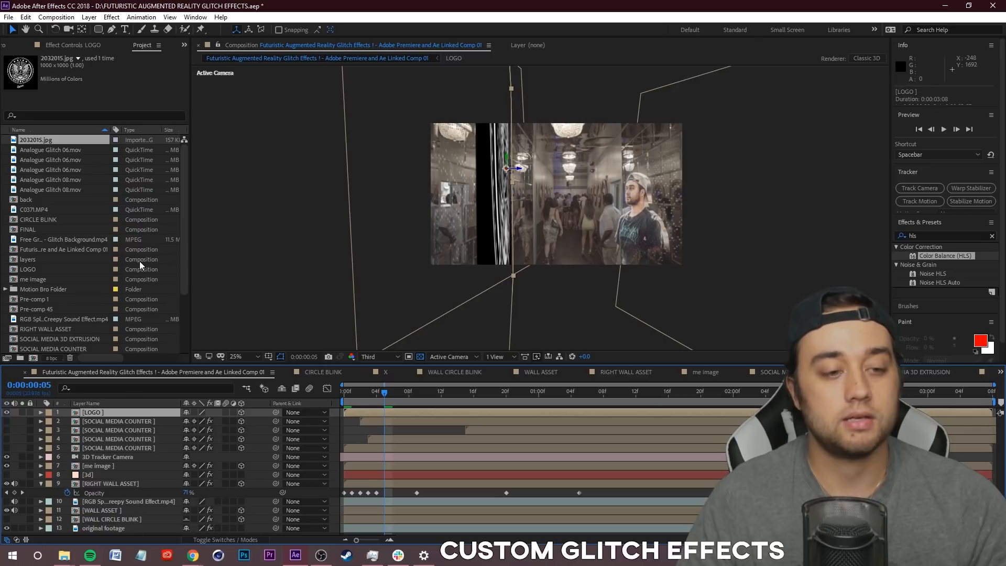
click(40, 412)
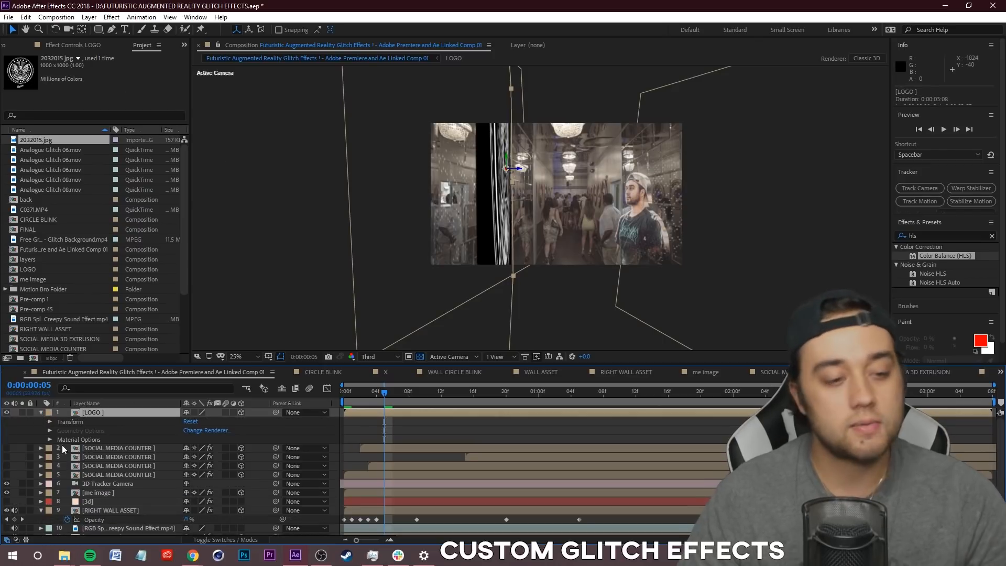
click(50, 422)
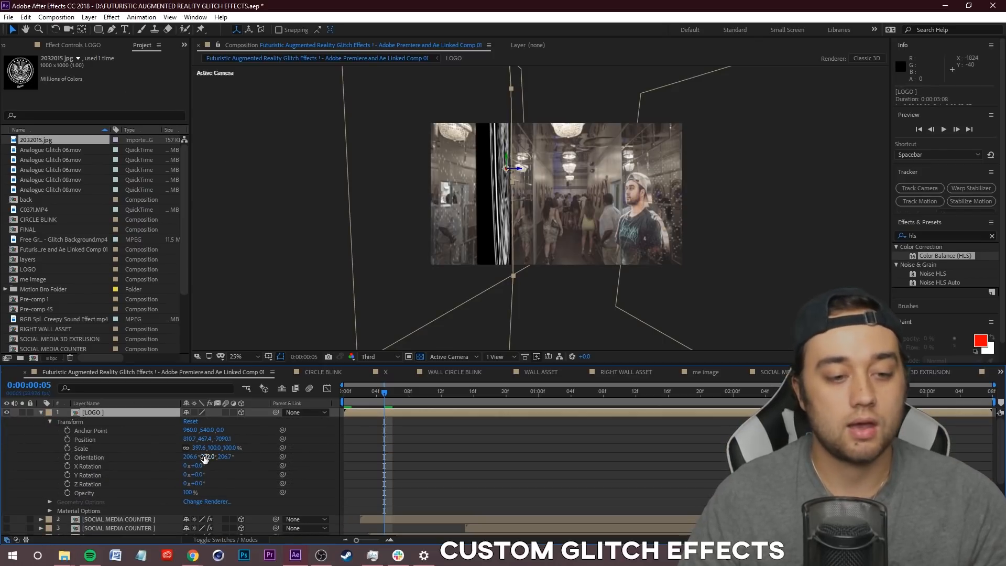
mouse_move(197, 466)
mouse_down()
mouse_move(221, 470)
mouse_move(193, 456)
mouse_move(205, 456)
mouse_up()
key(ctrl+z)
key(ctrl+z)
scroll(432, 100, down, 8)
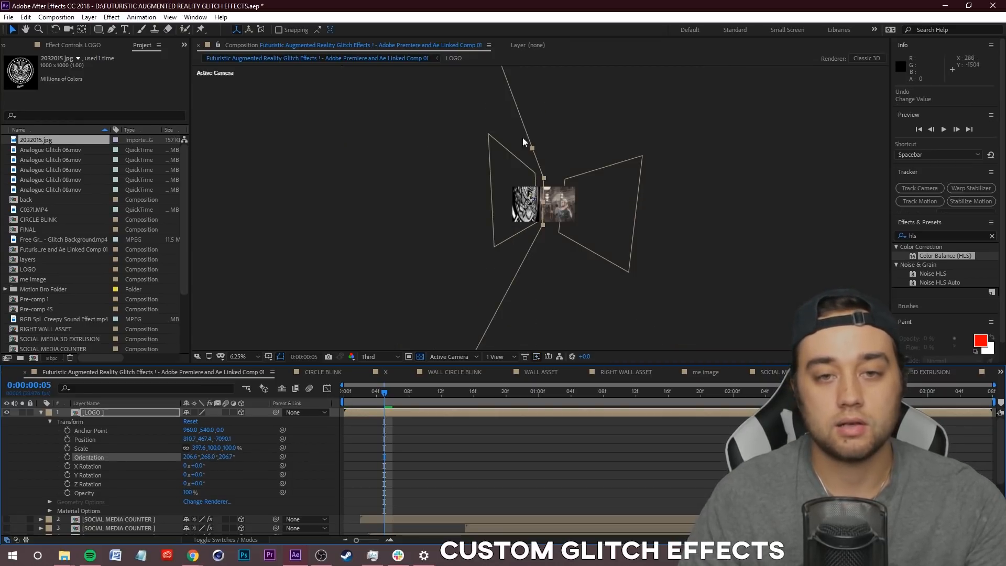
scroll(536, 213, up, 6)
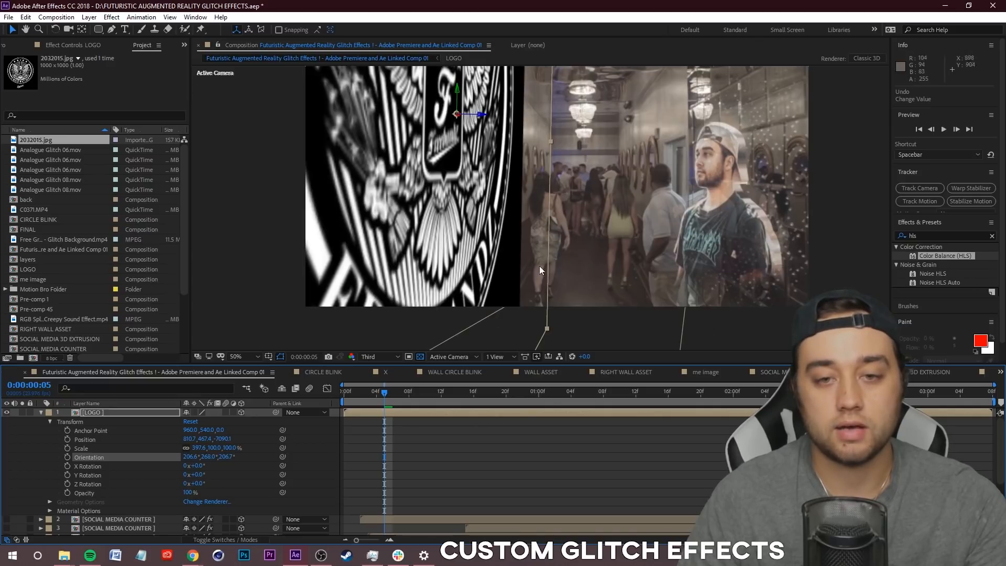
drag(550, 332, 478, 206)
scroll(482, 194, down, 2)
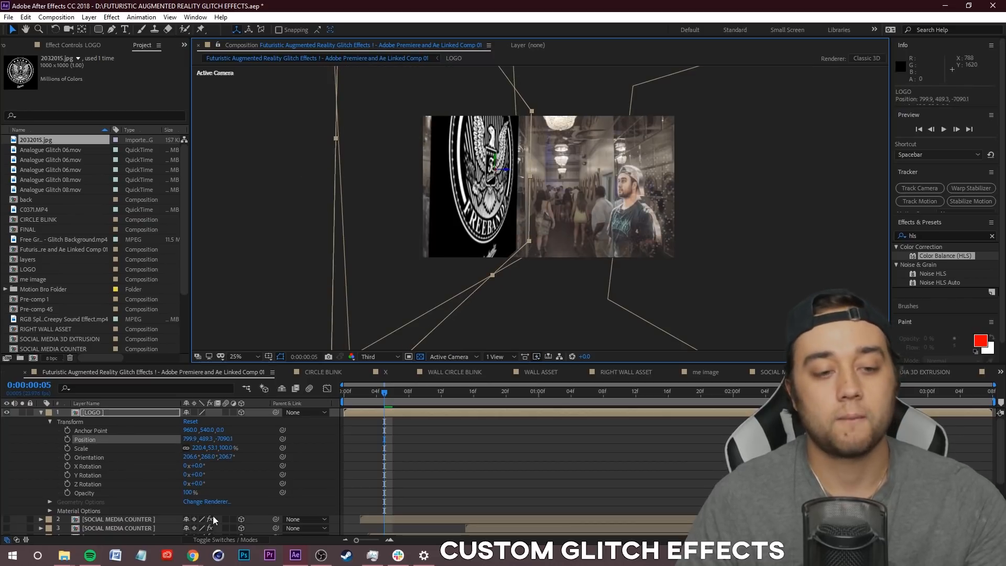
Step: Set the LOGO layer's blending mode to Screen, move it to about 788.4, 548.1 on the left wall, and preview the result
click(208, 540)
click(217, 413)
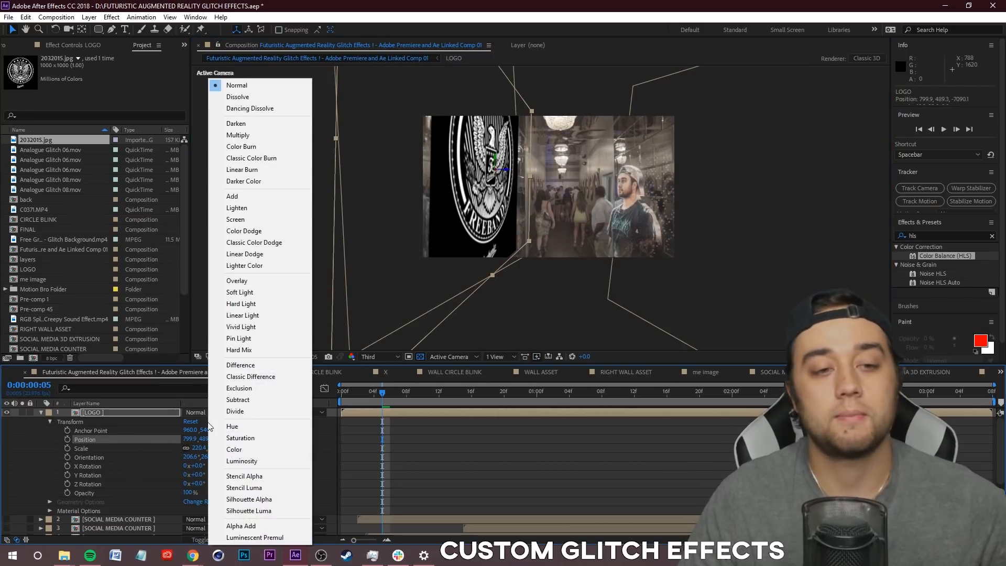
click(262, 219)
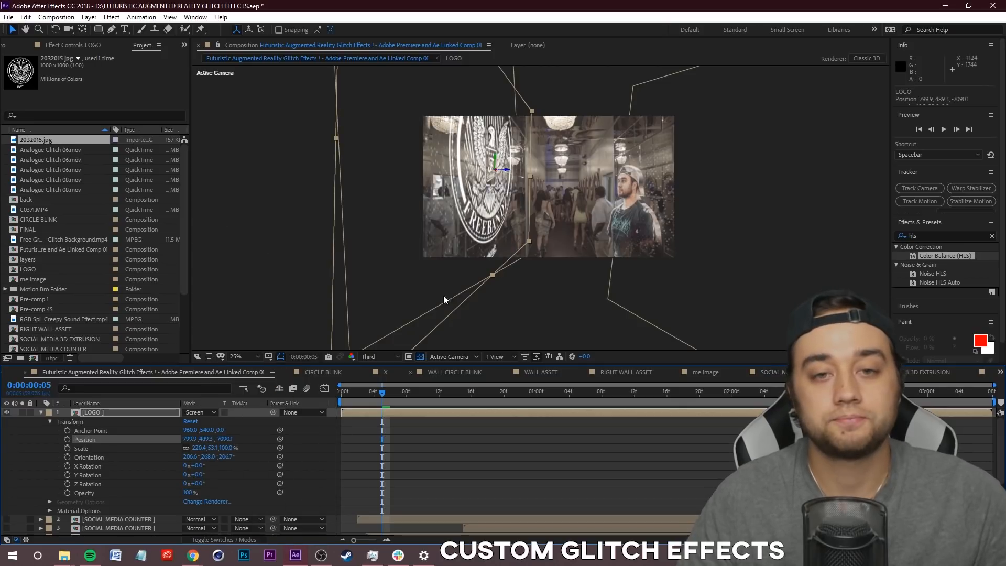
drag(505, 163, 534, 269)
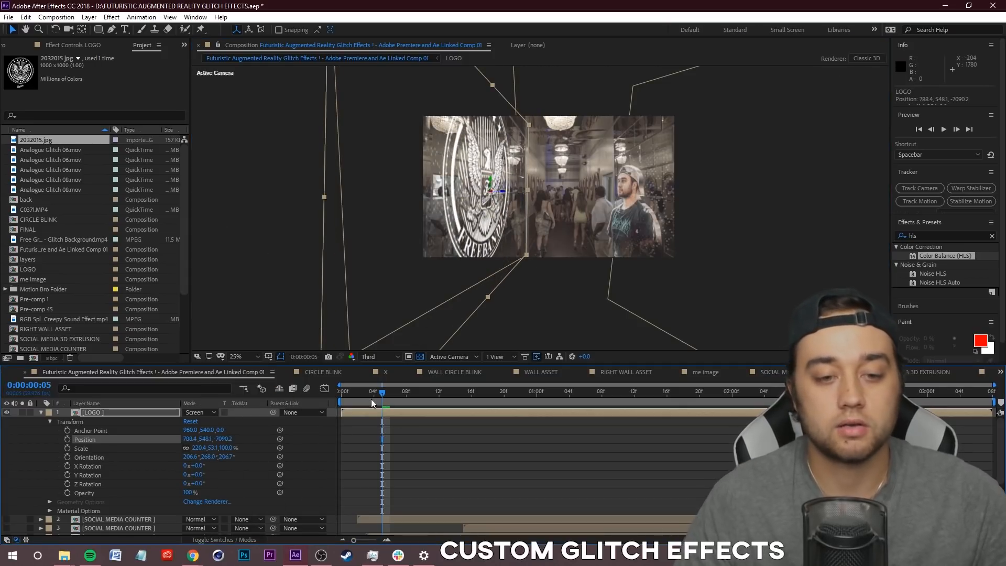
key(space)
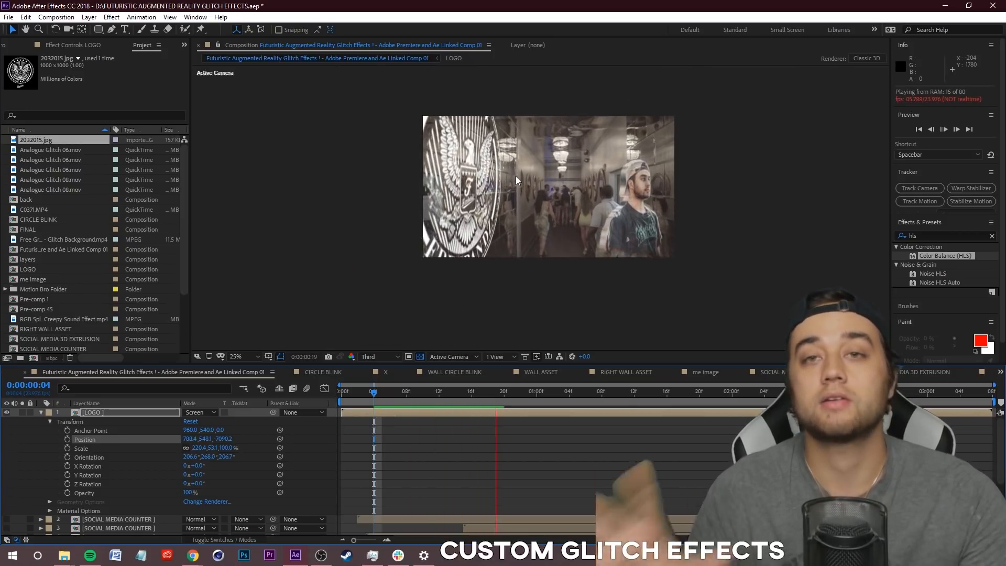
key(space)
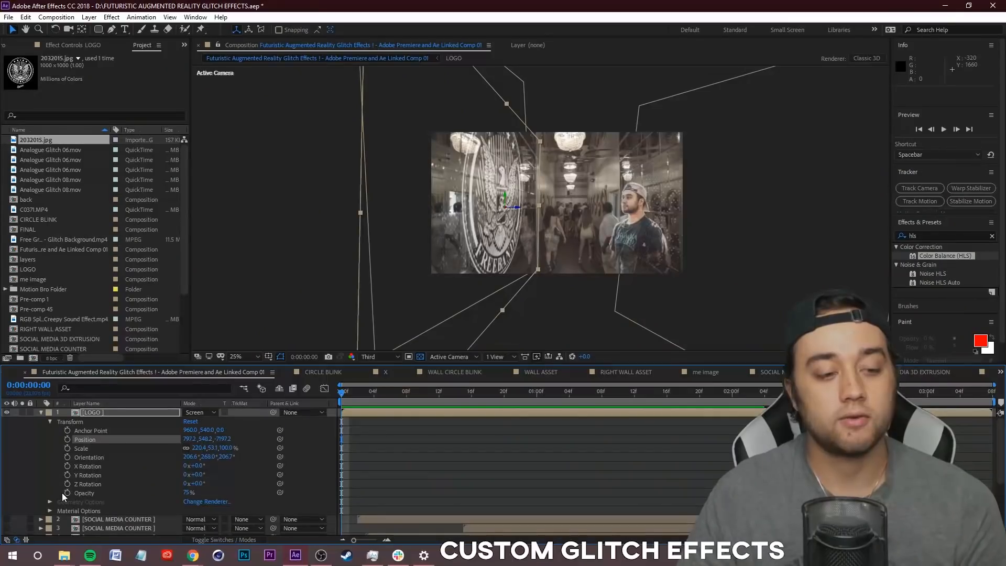
Step: Keyframe a flicker on the LOGO layer's opacity from frame 0, alternating between 75% and 0% frame by frame
click(67, 493)
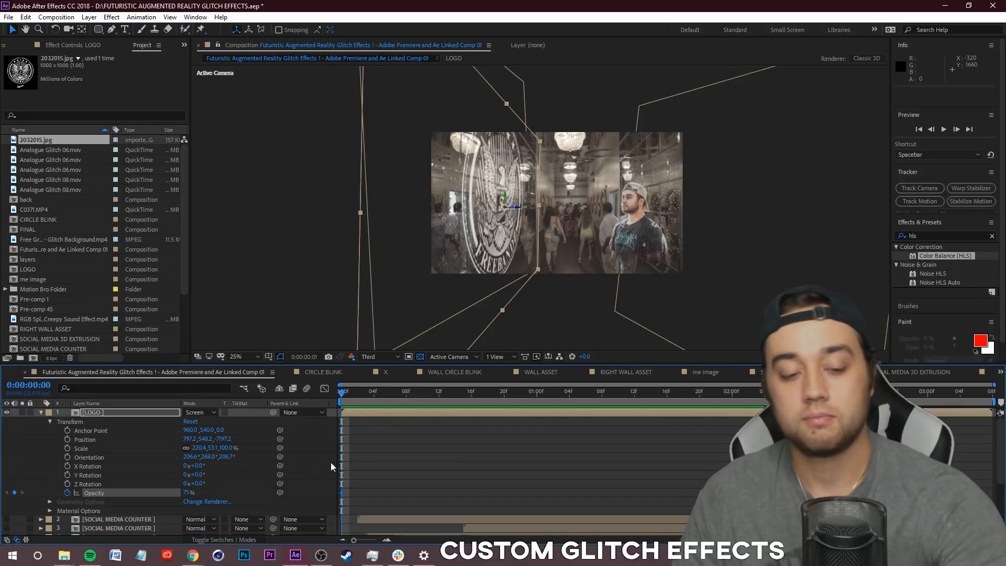
key(Page_Down)
drag(186, 493, 139, 490)
key(Page_Down)
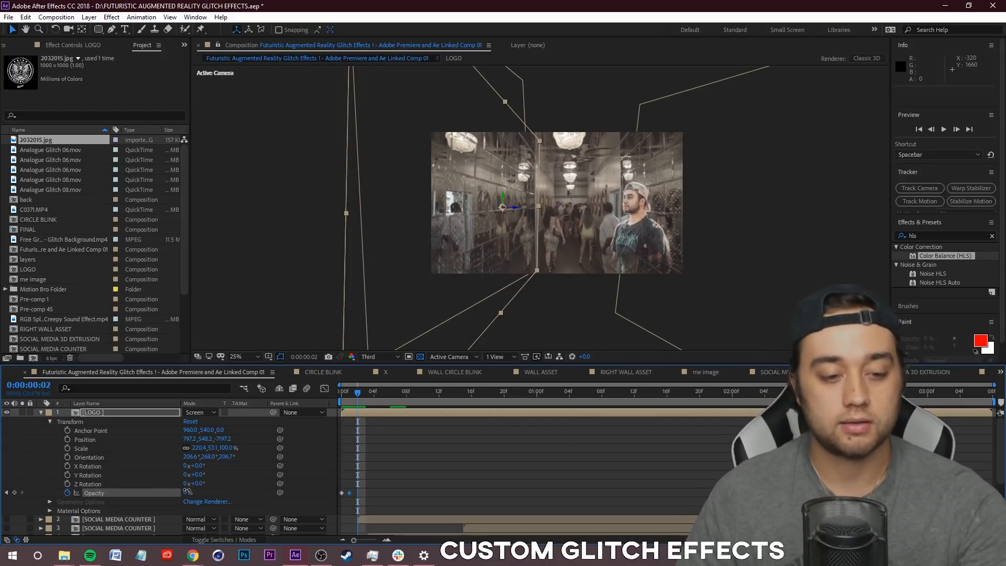
key(Return)
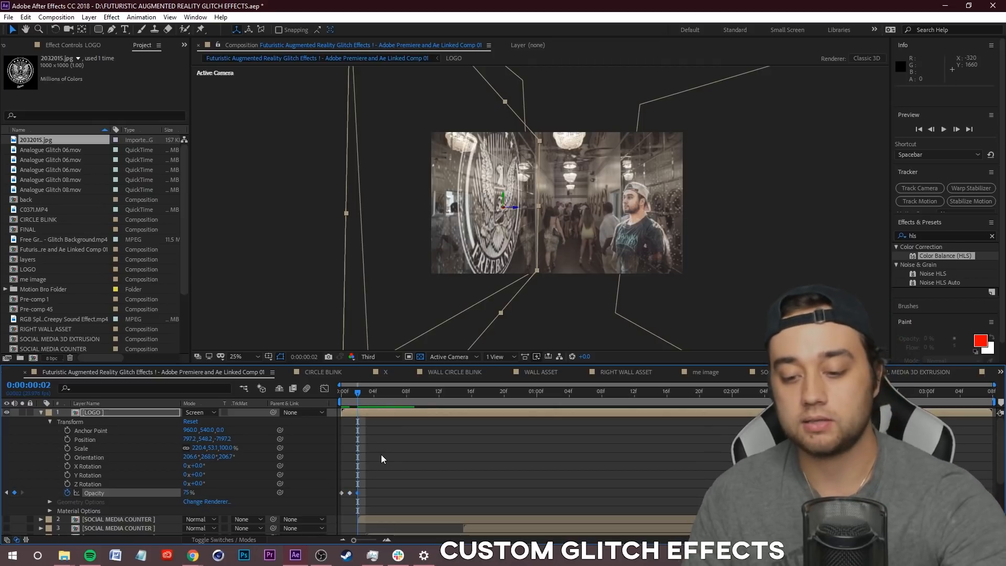
key(Page_Down)
drag(147, 492, 161, 491)
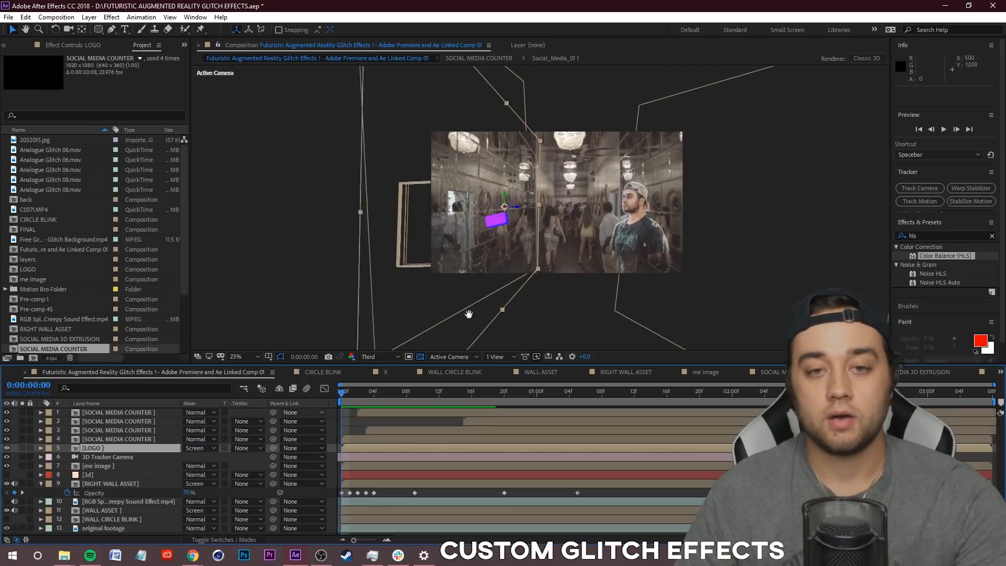
Step: Preview the flickering wall logo together with the social media counters in the hallway composition
key(space)
key(space)
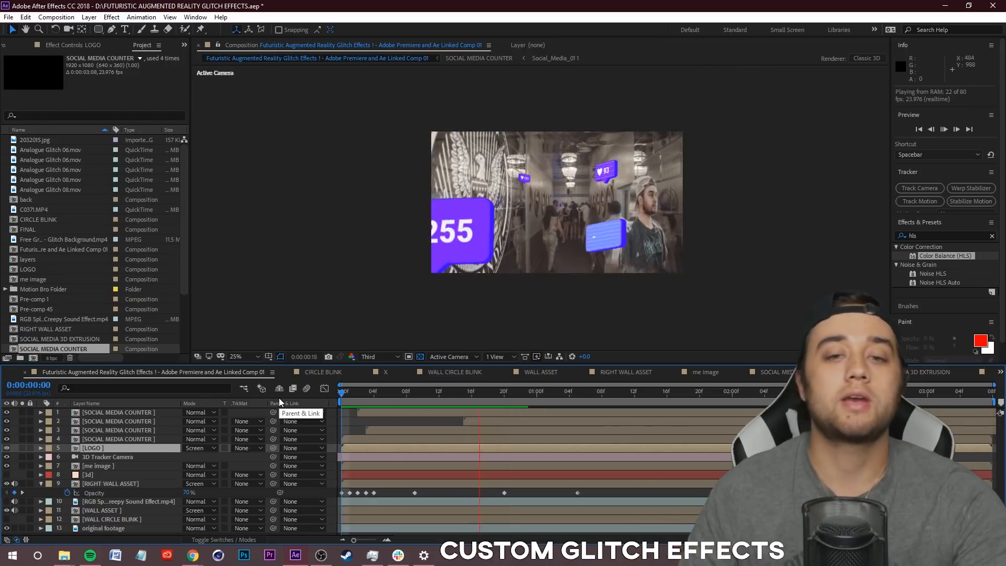
key(space)
key(space)
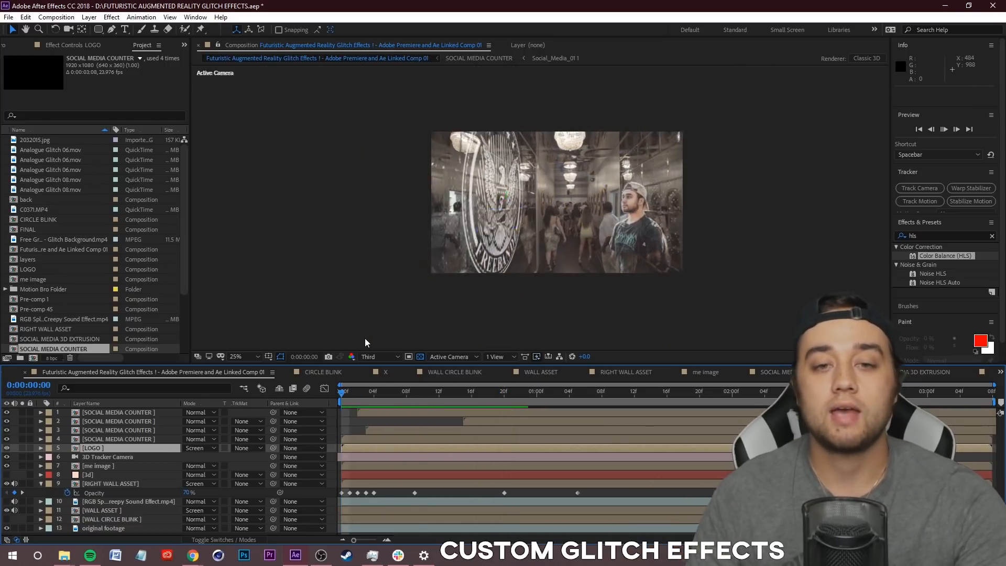
key(space)
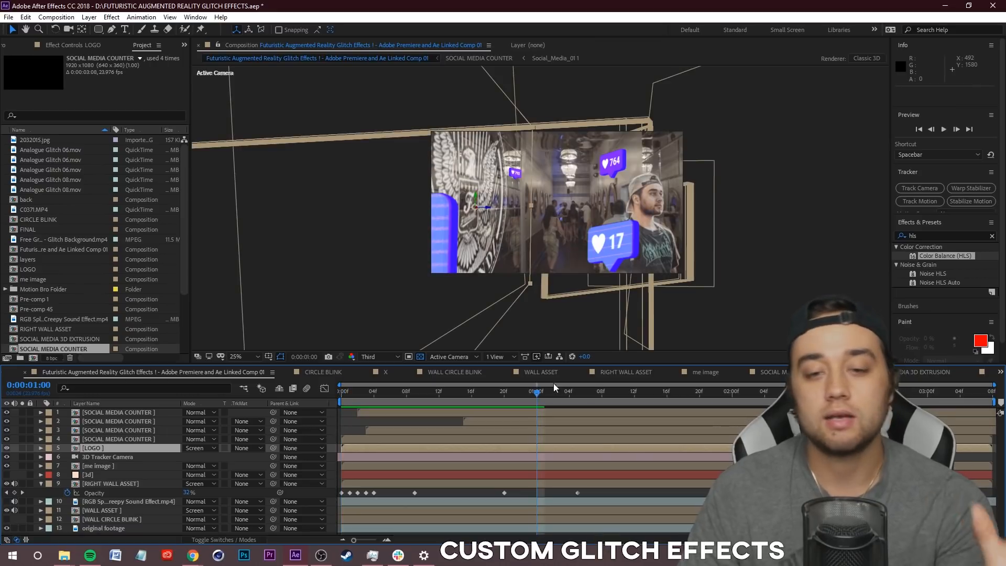
key(space)
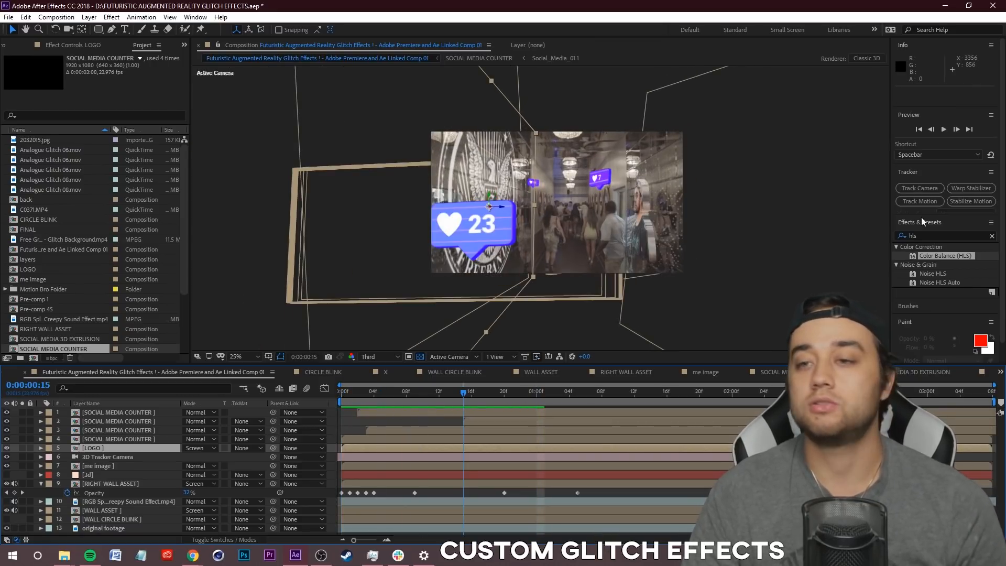
Step: Apply the Stylize Mosaic effect to the LOGO layer with 61 horizontal and 60 vertical blocks
double_click(938, 235)
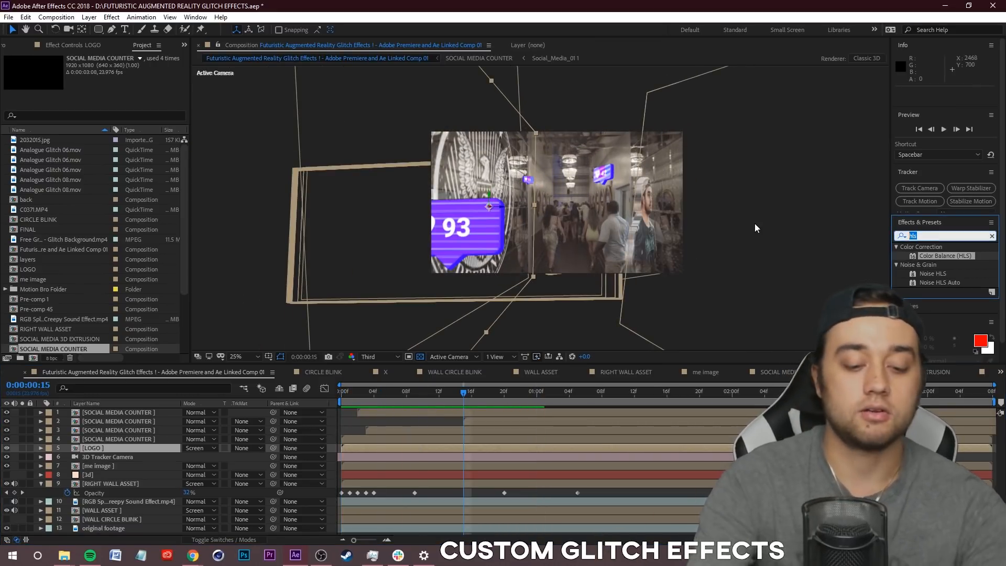
text(mosaic)
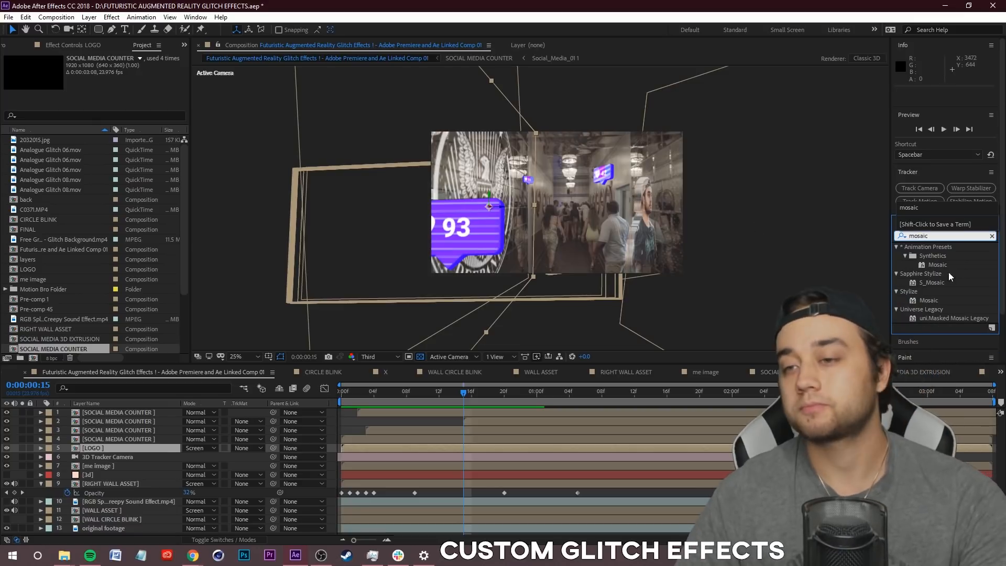
click(930, 304)
drag(930, 304, 129, 448)
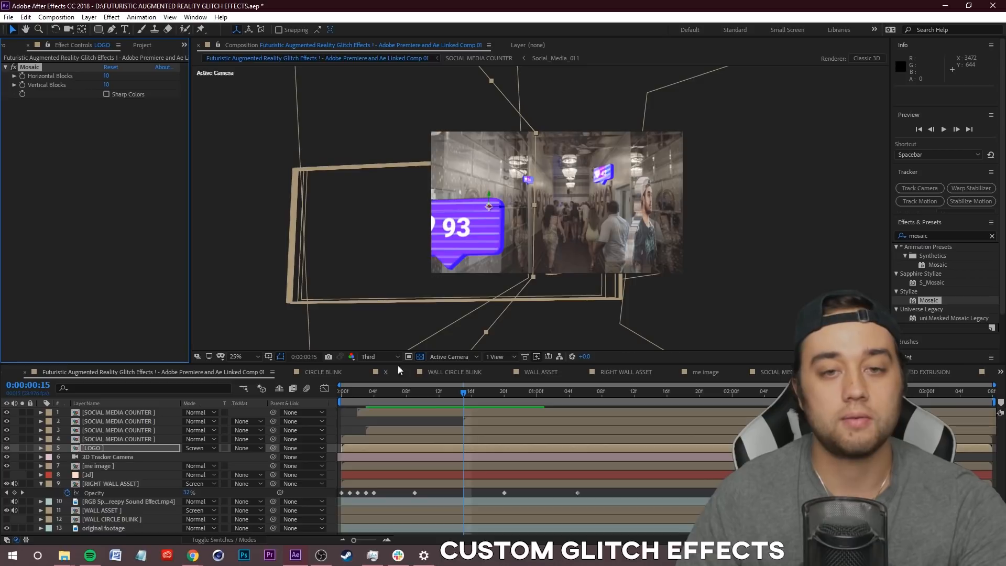
key(period)
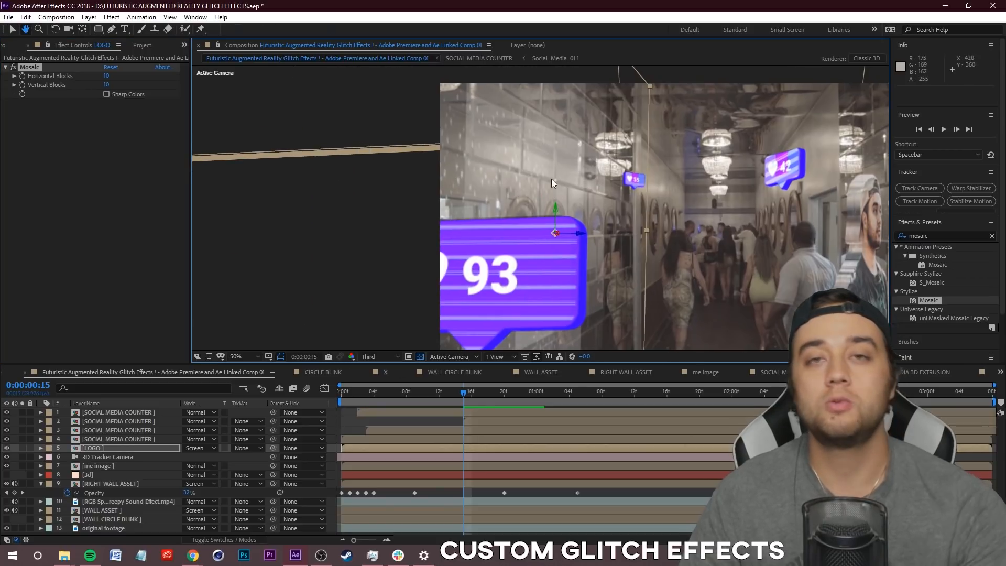
drag(108, 77, 133, 75)
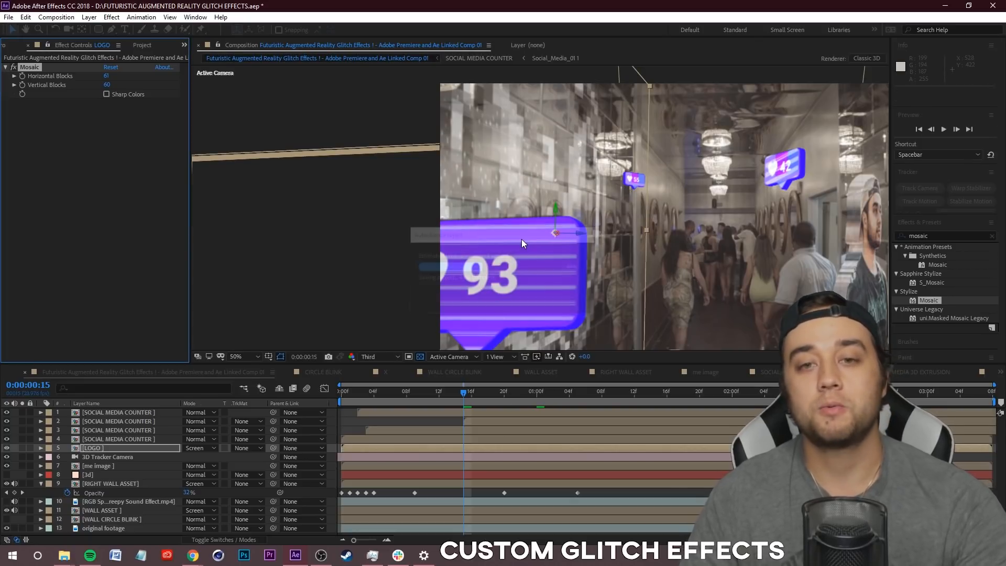
Step: Set starting keyframes for the logo's Mosaic Horizontal Blocks and Vertical Blocks at frame 0
drag(464, 393, 345, 405)
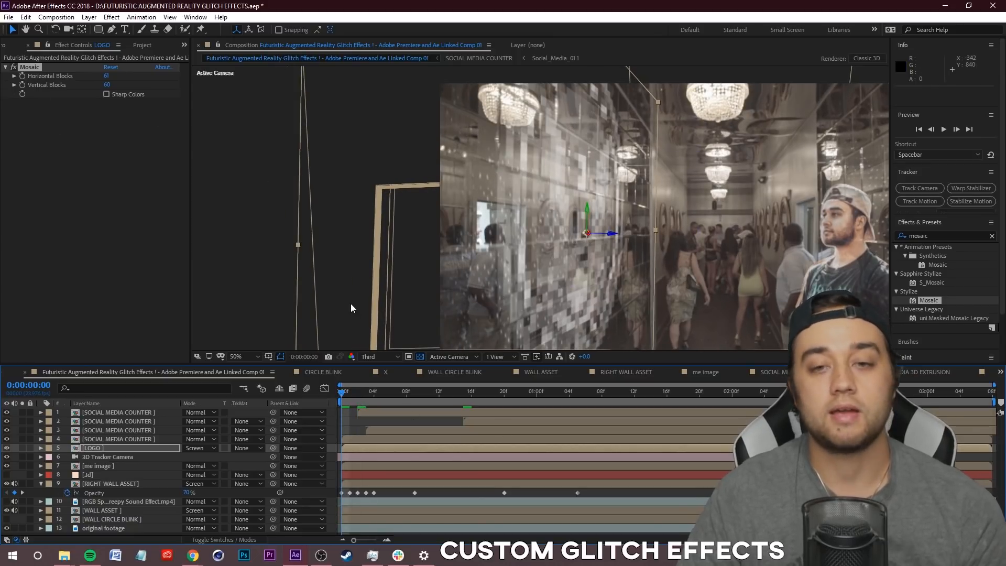
drag(345, 397, 336, 395)
click(22, 77)
click(22, 86)
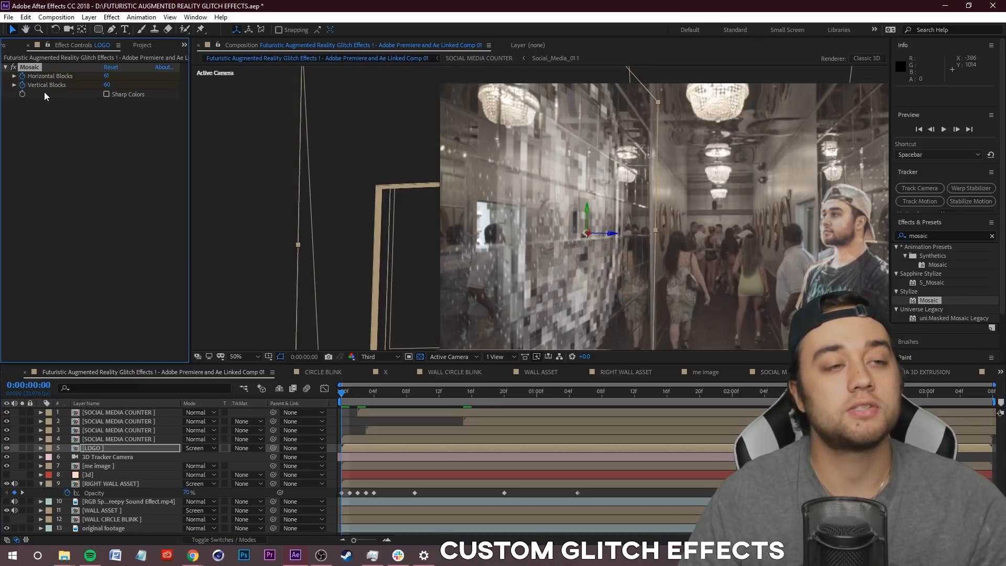
Step: Keyframe the logo's Mosaic at frame 8 with 200 horizontal blocks and a higher vertical block count, and preview the glitch
drag(346, 398, 407, 403)
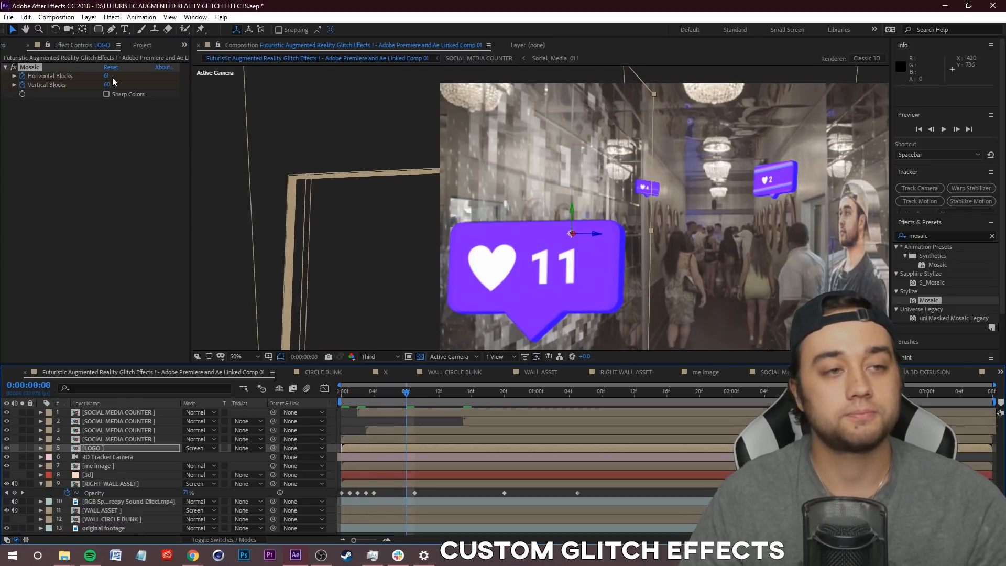
drag(150, 76, 118, 83)
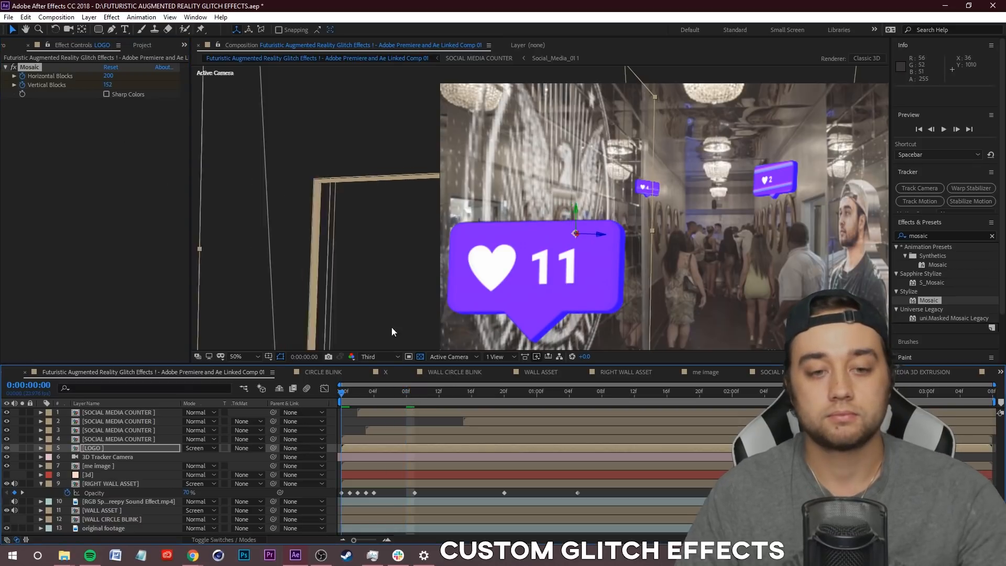
key(Home)
key(comma)
key(space)
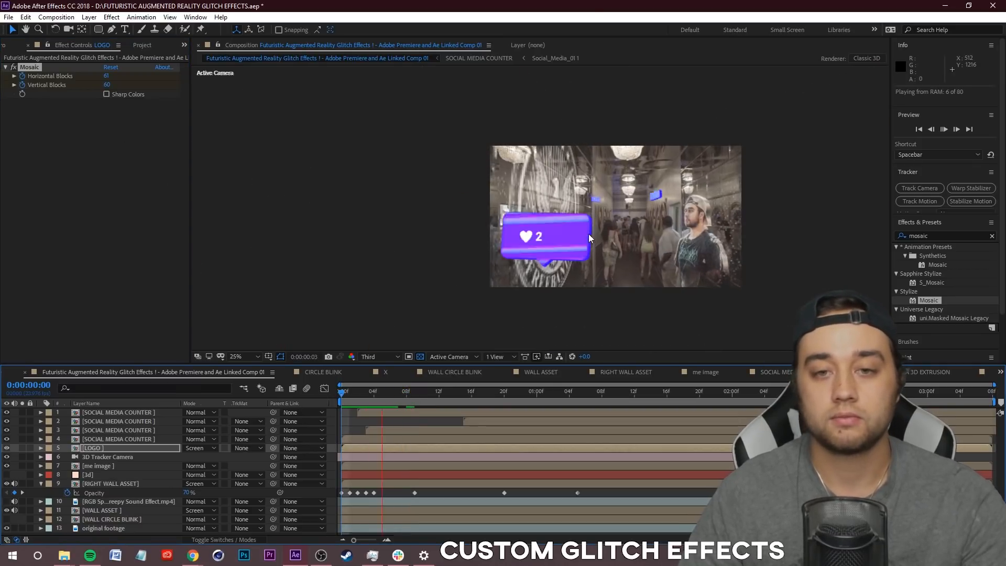
key(space)
key(Home)
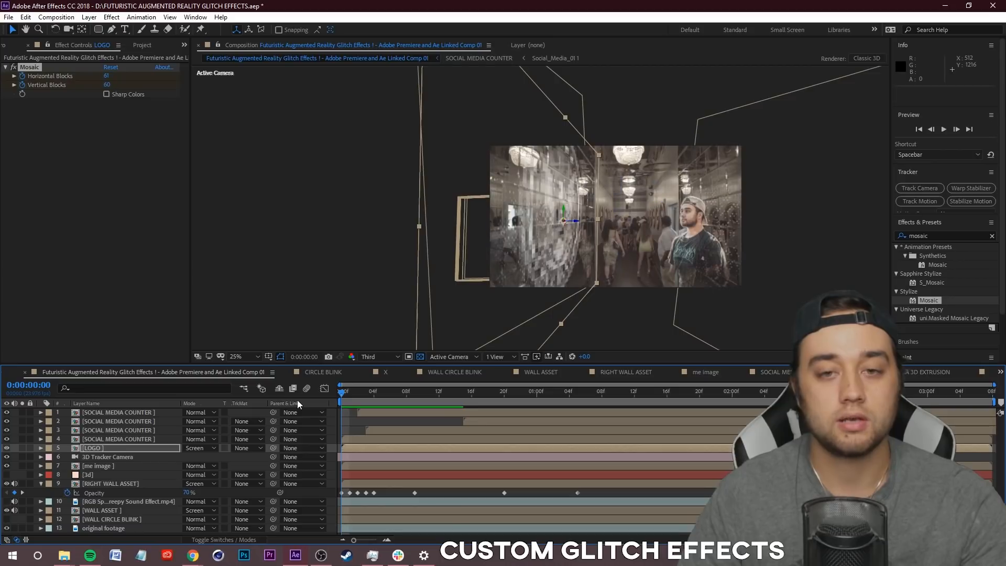
Step: Reveal the LOGO layer's Mosaic keyframes and shift them to about frames 7 and 15, and preview the new timing
click(99, 450)
click(42, 449)
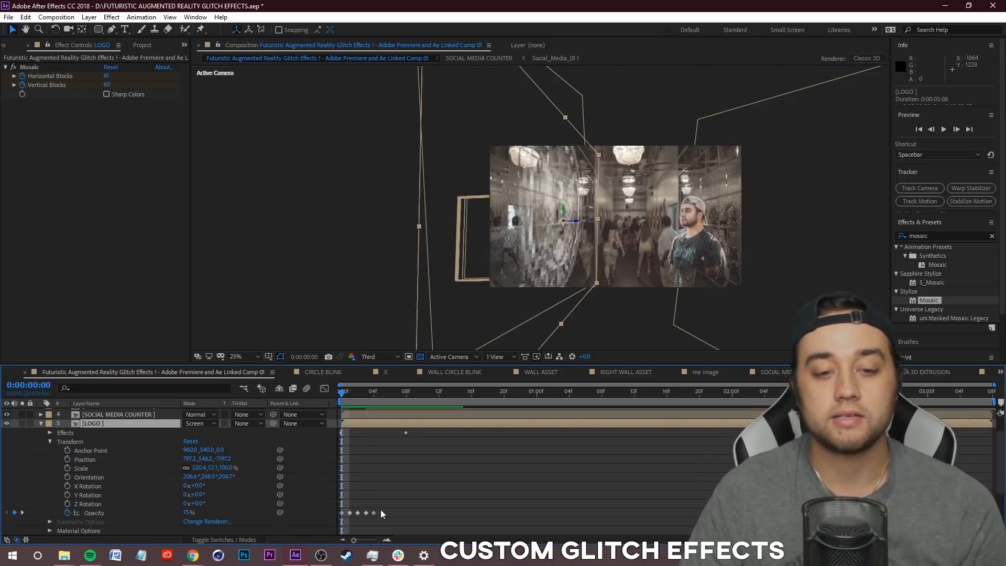
click(50, 433)
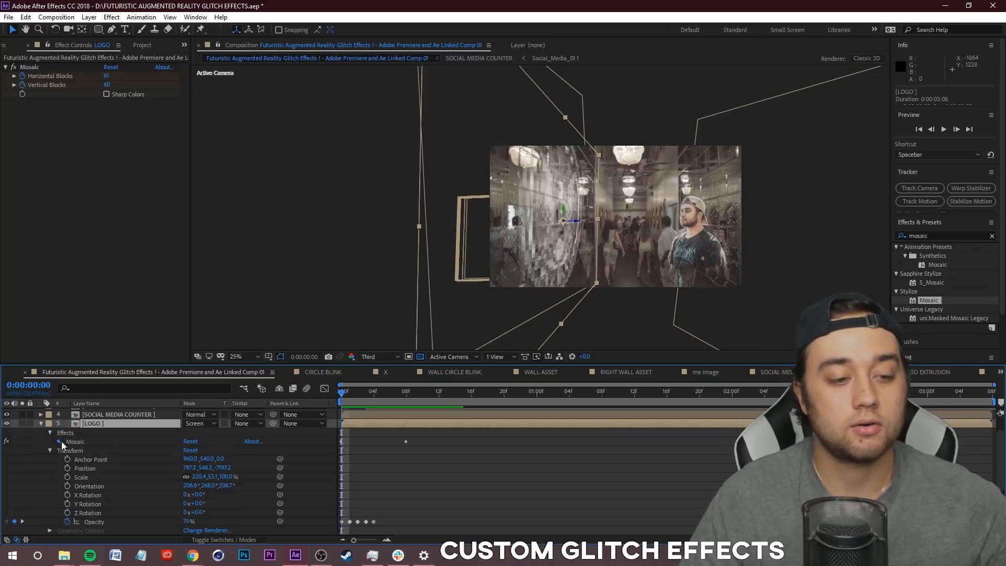
click(60, 441)
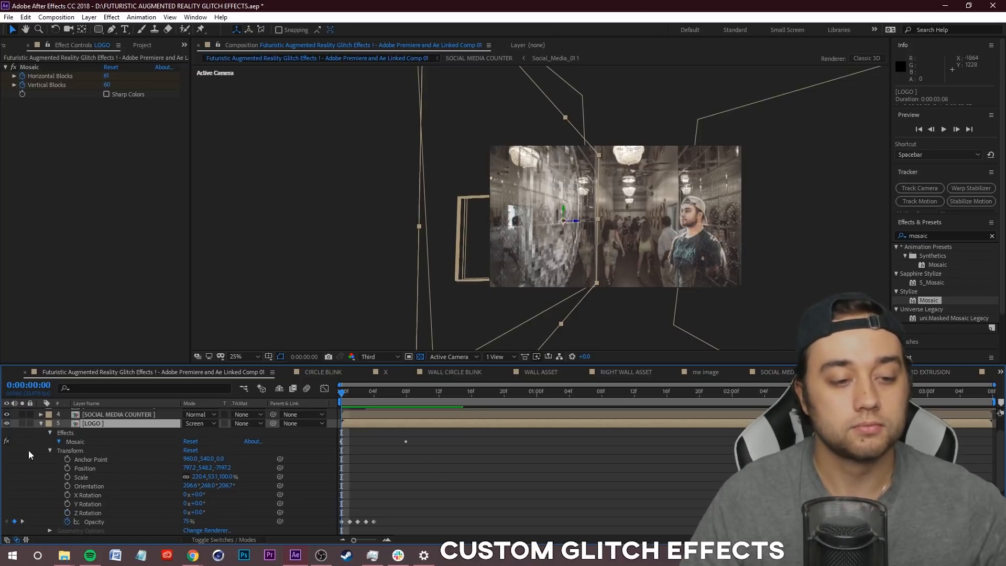
drag(476, 434, 316, 486)
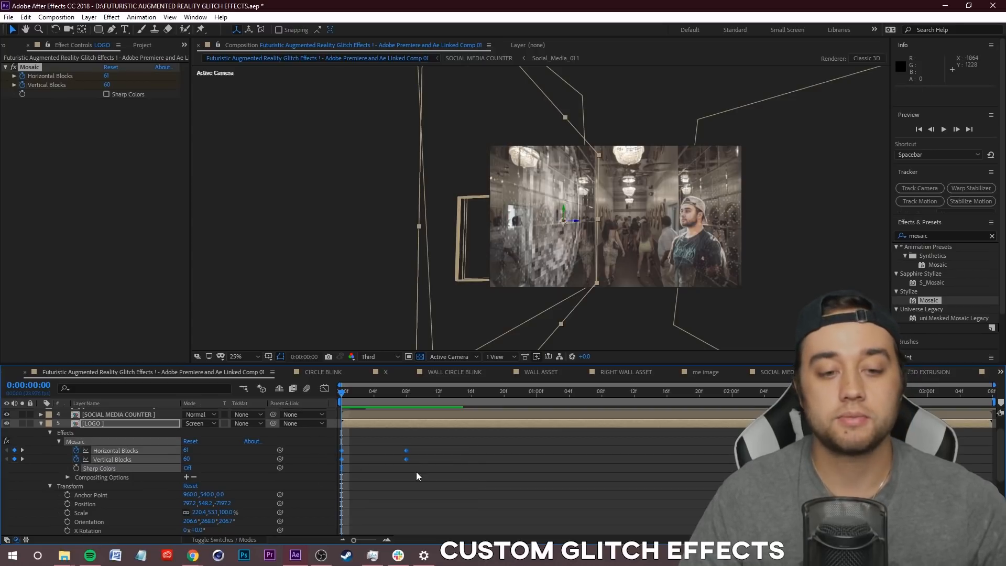
click(474, 476)
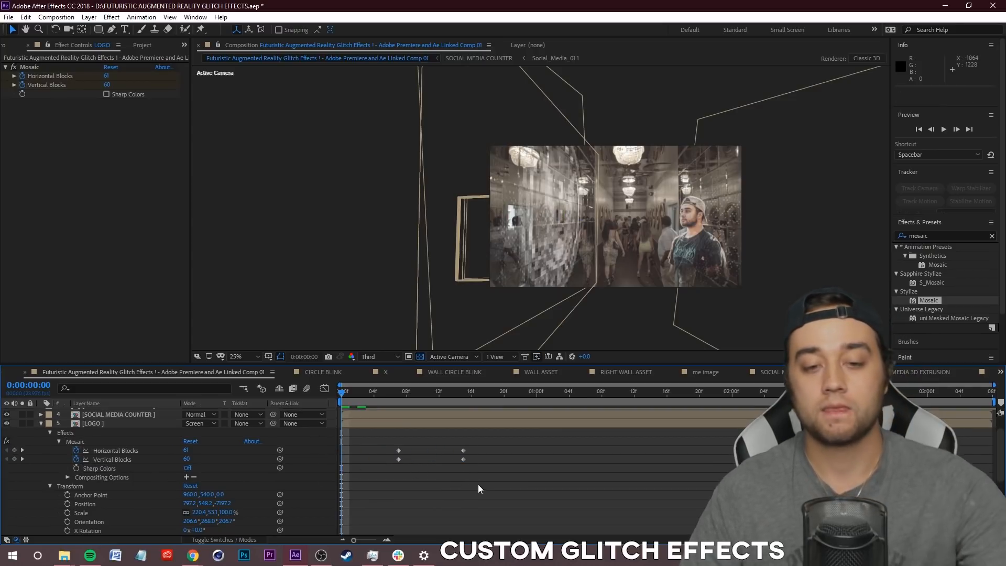
key(space)
key(space)
Step: Keyframe the logo's Mosaic at frame 0 with 890 horizontal and 683 vertical blocks, and preview the breakup of the logo
key(ctrl+v)
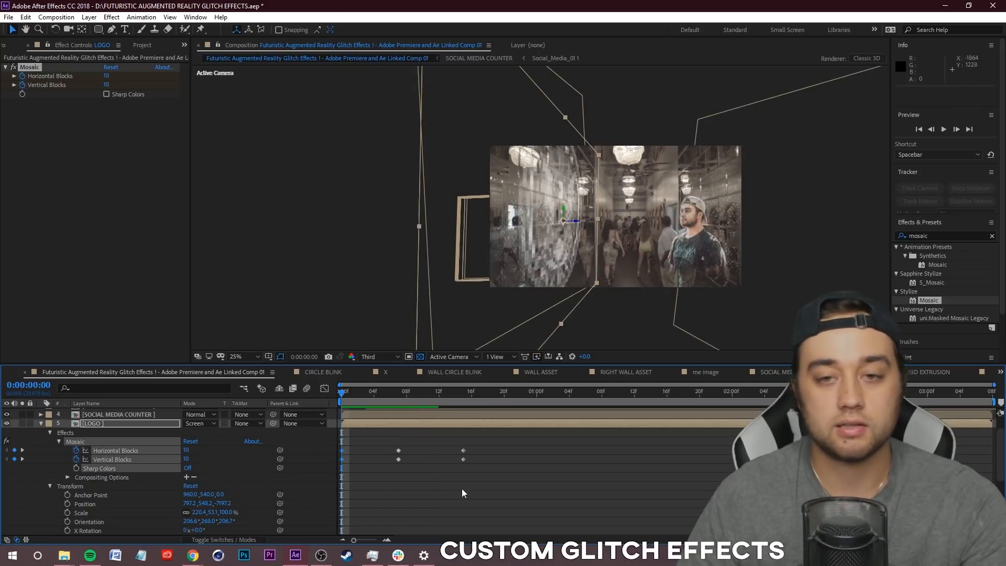
key(ctrl+z)
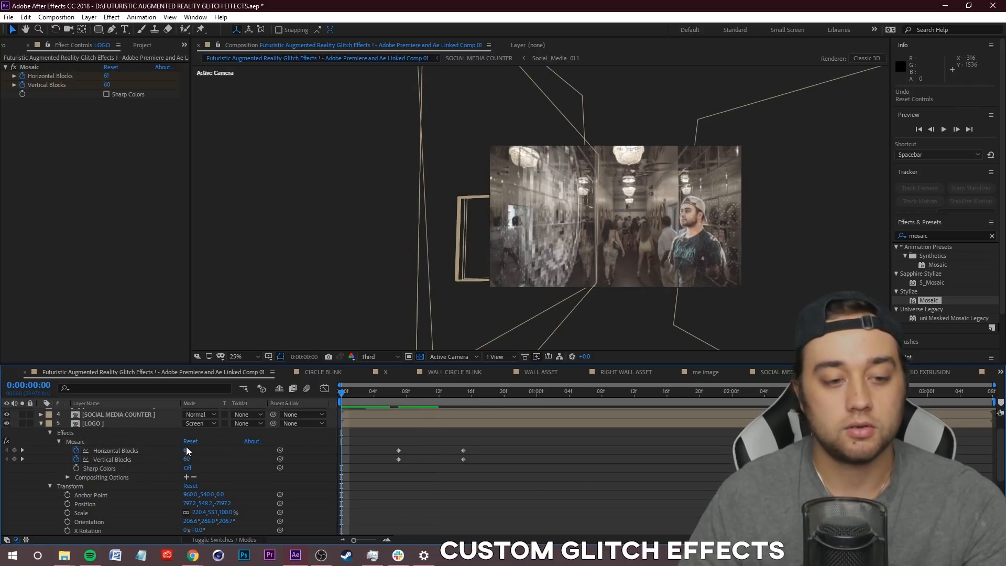
drag(583, 434, 622, 433)
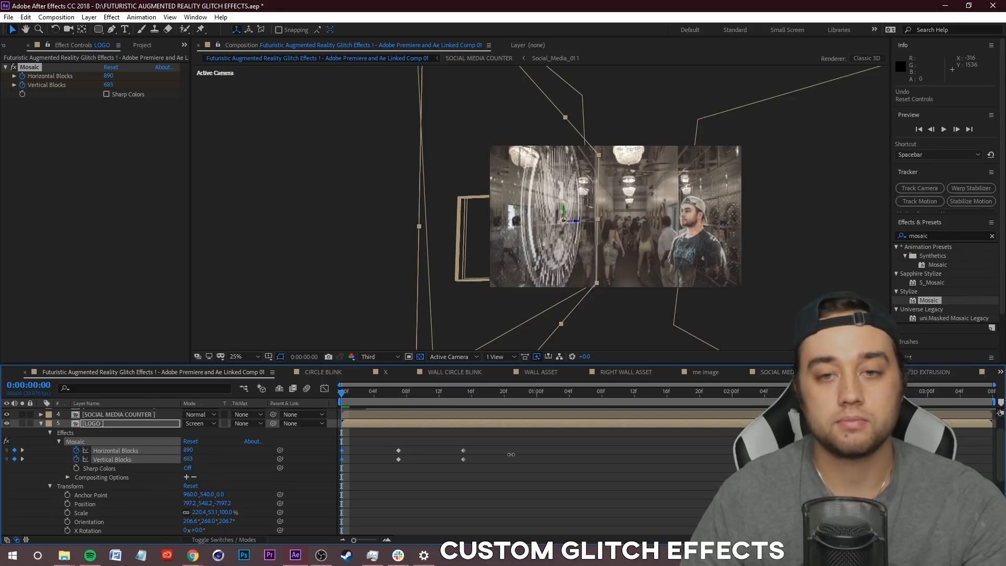
key(space)
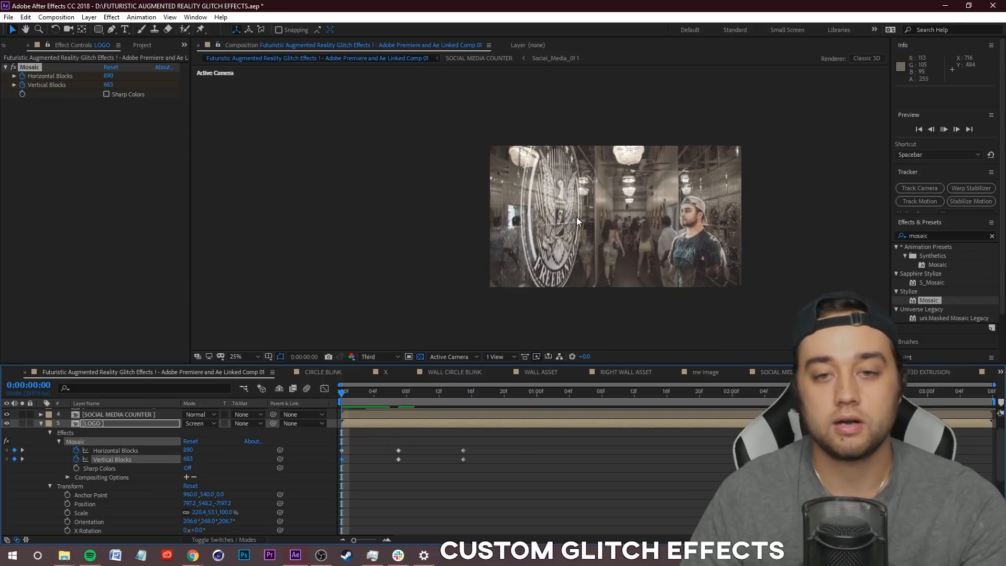
scroll(558, 231, up, 2)
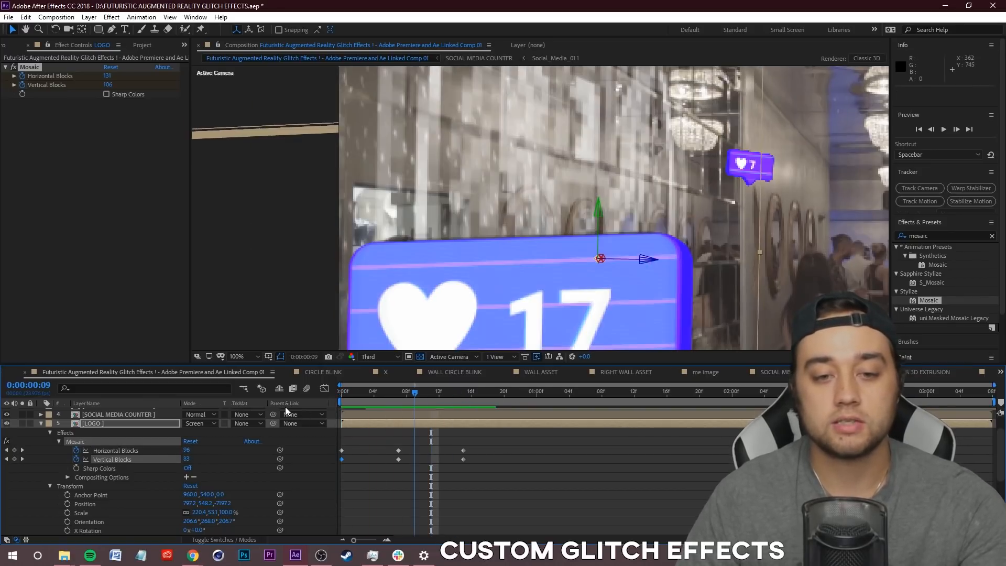
key(space)
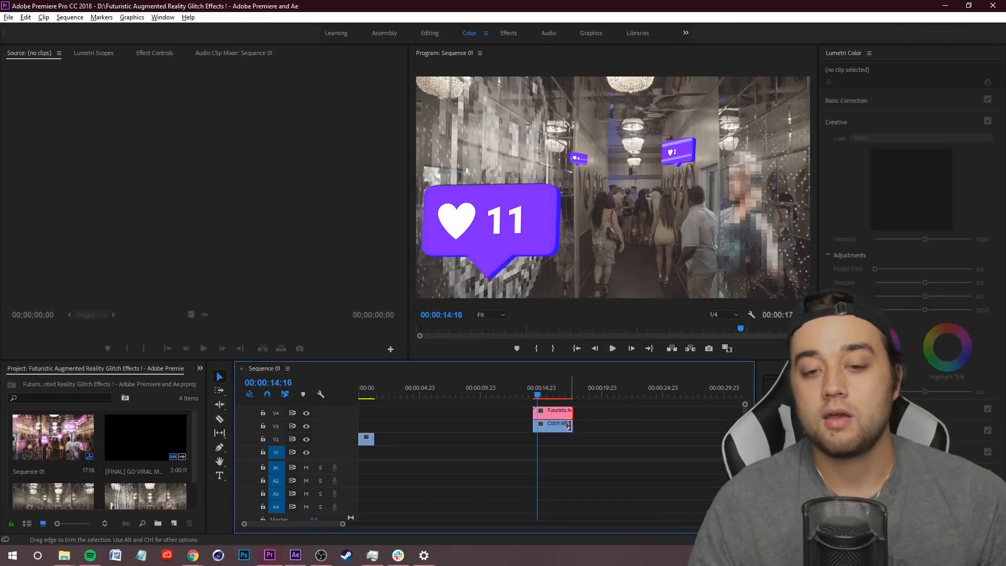
Step: In Premiere Pro, try the Alien - LOG and Batman vs Superman - LOG looks on the linked composition clip before applying another at higher intensity
click(568, 424)
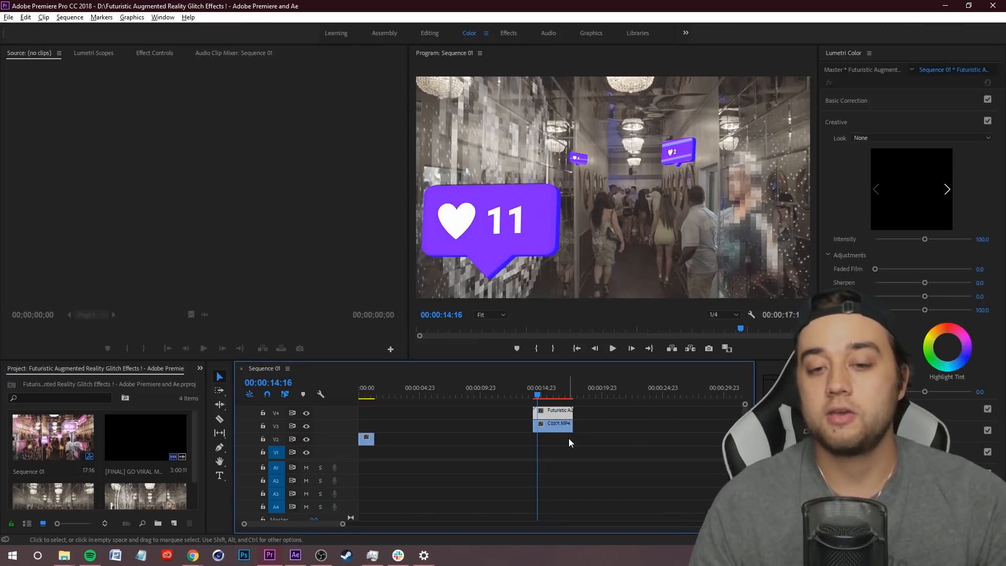
click(854, 124)
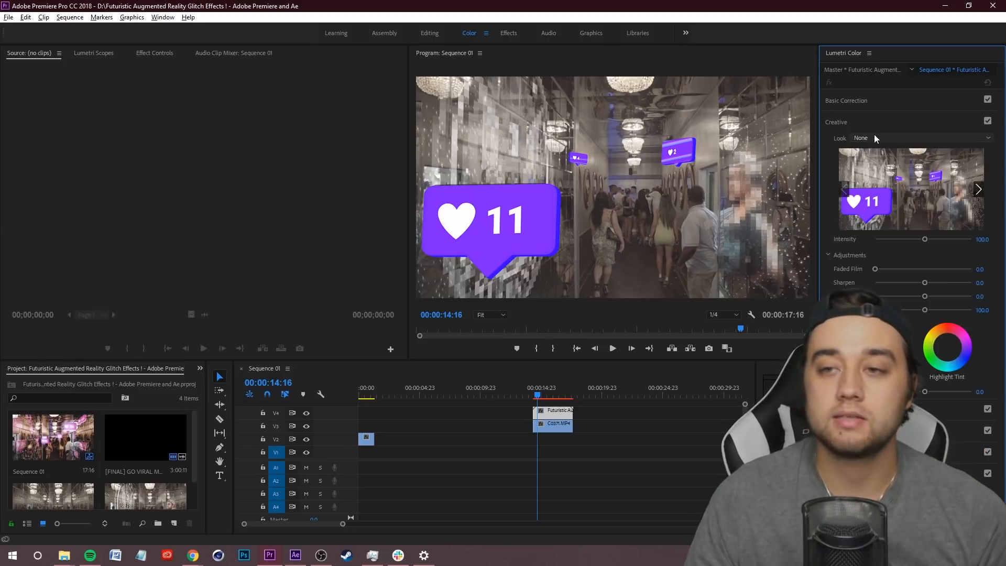
click(890, 138)
click(960, 284)
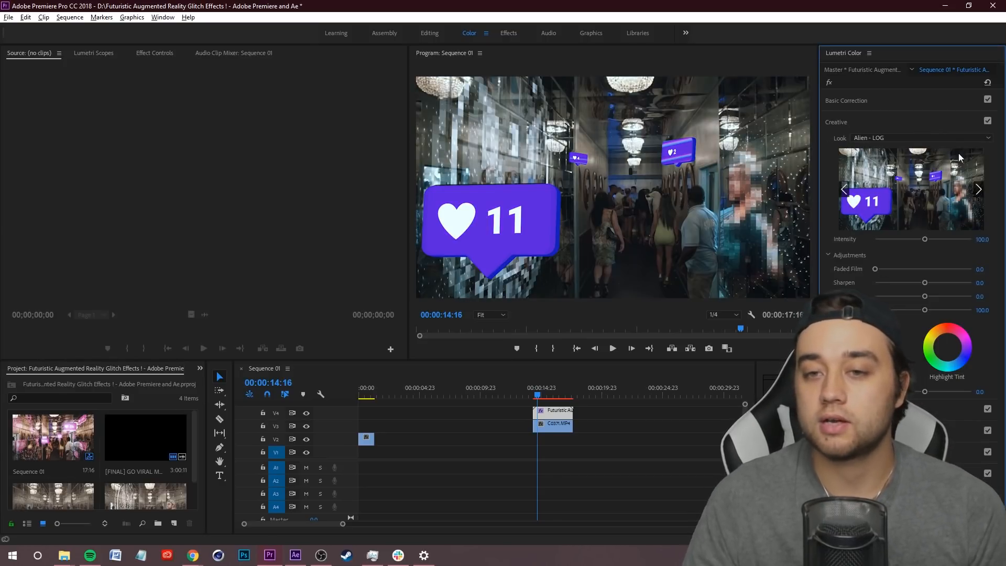
click(891, 136)
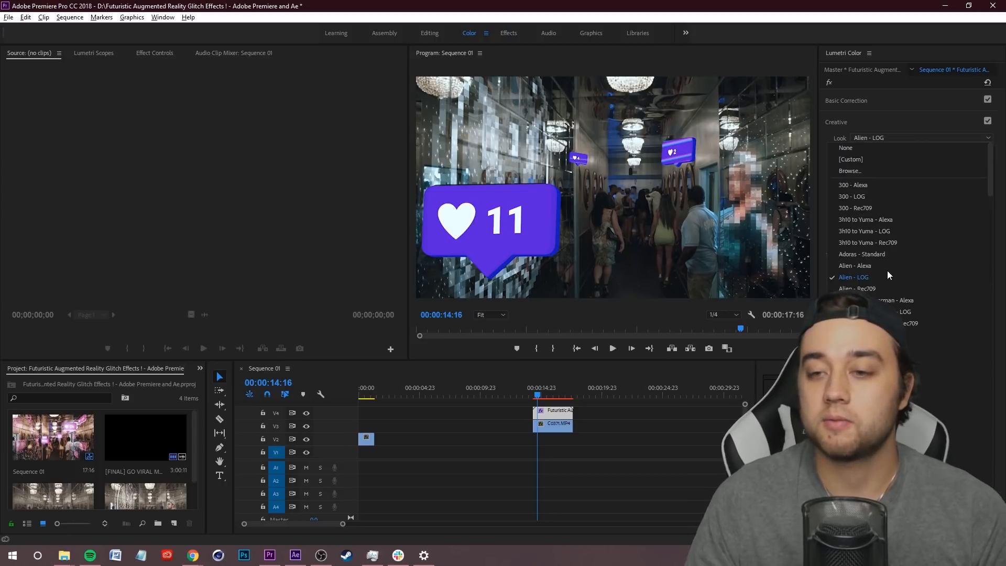
click(897, 182)
click(900, 137)
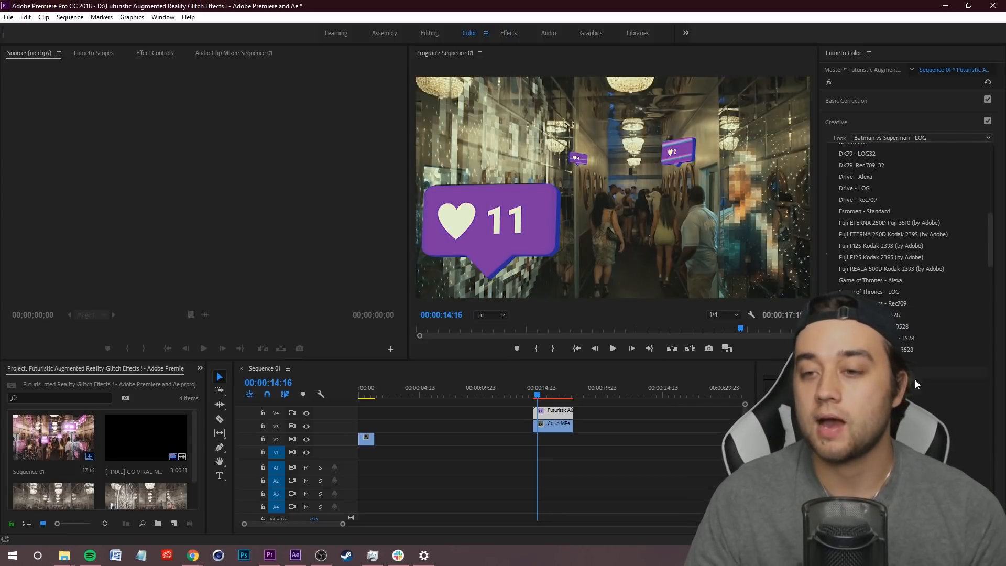
click(901, 356)
drag(925, 238, 951, 241)
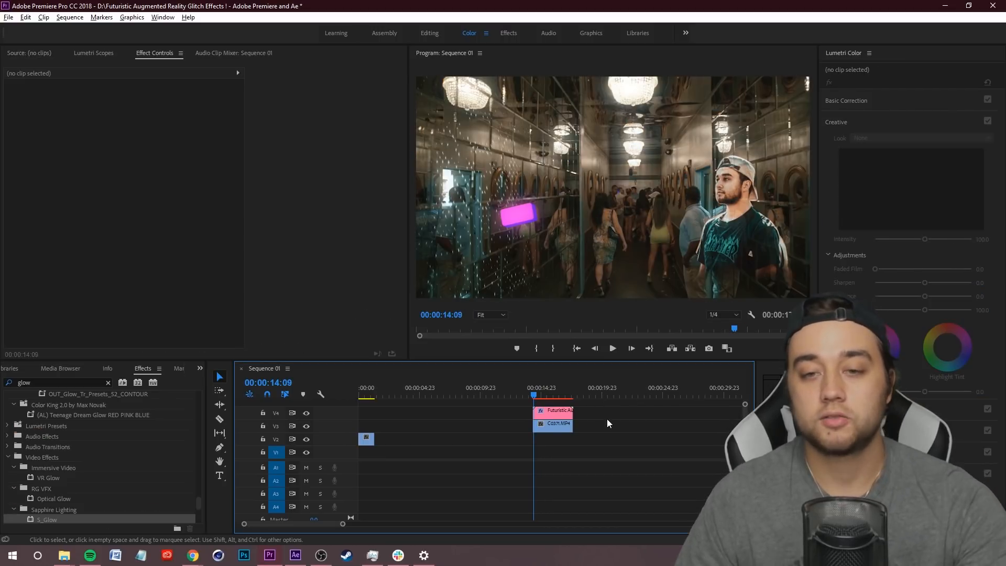
Step: Play back the graded hallway composition in the sequence to check the color look together with the glowing counters and glitching wall logo
key(space)
key(space)
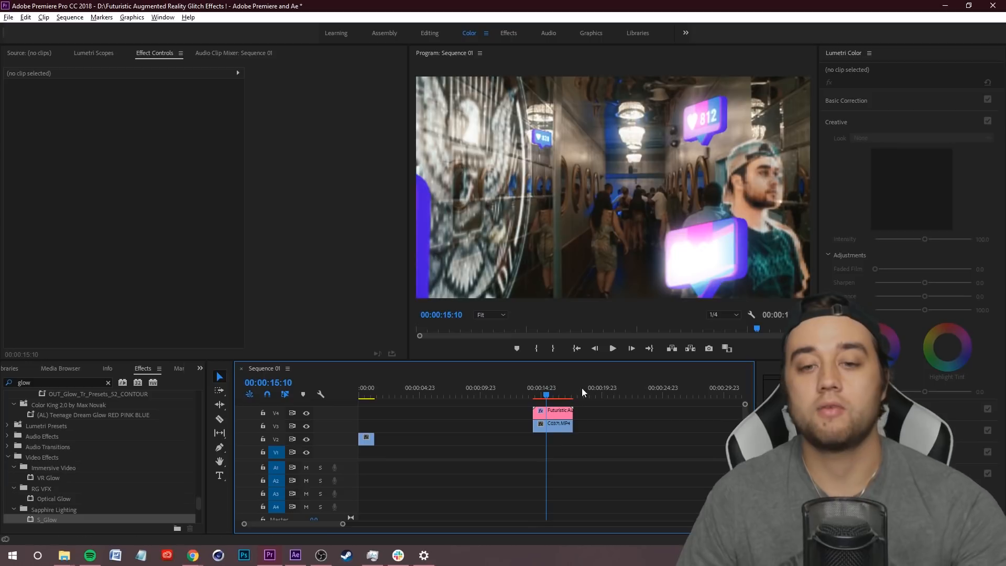
key(space)
key(space)
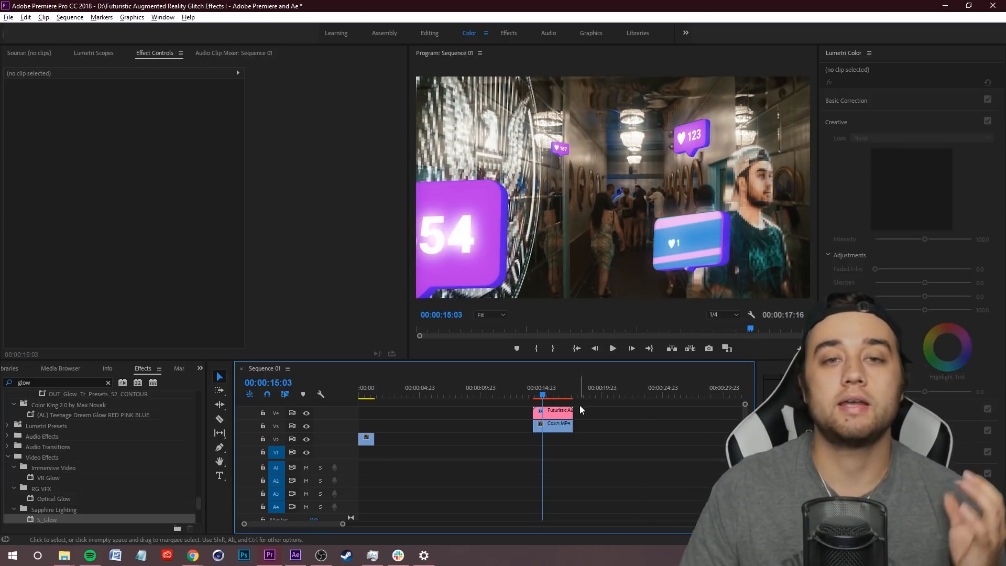
key(Up)
key(Left)
click(611, 349)
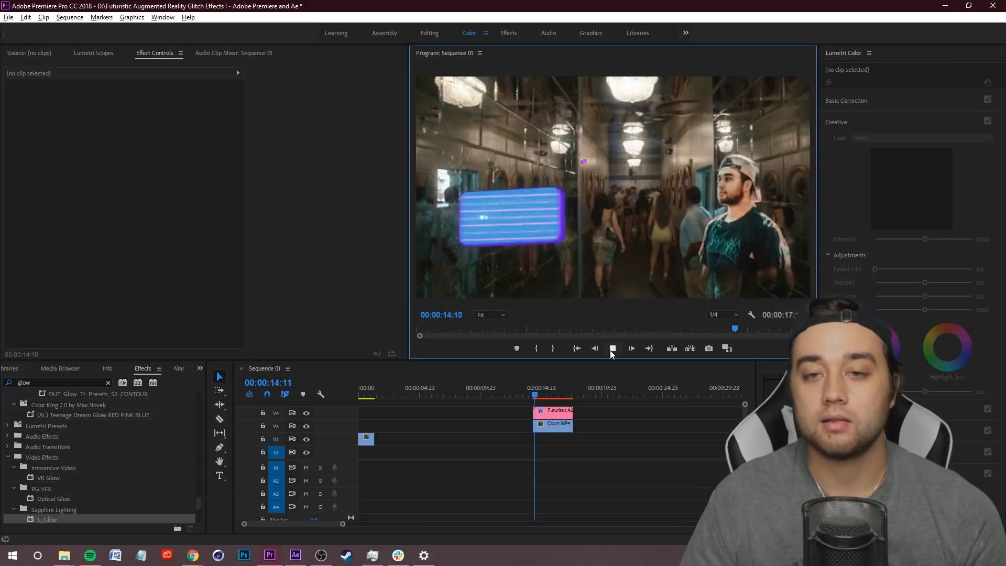
click(615, 352)
click(615, 352)
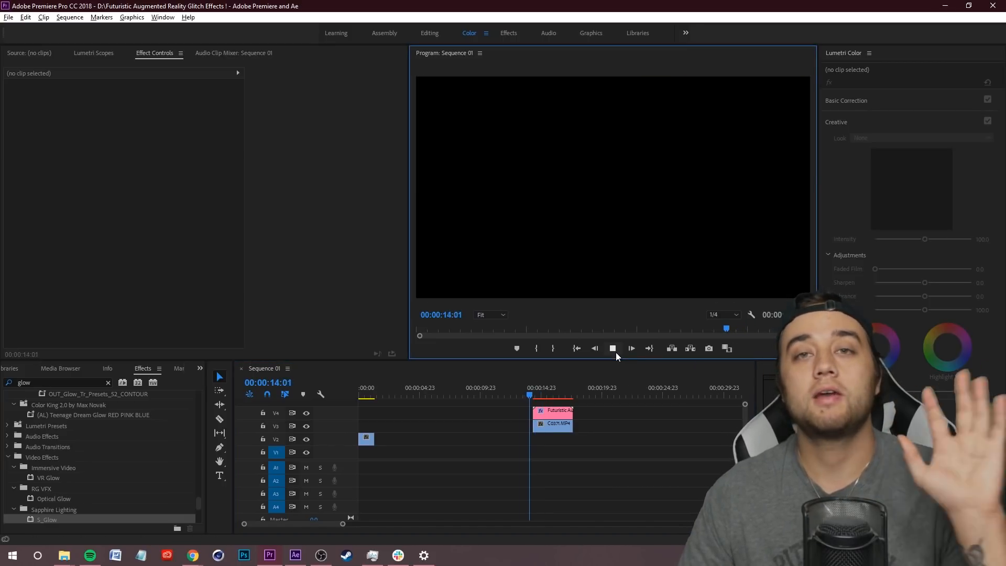
click(615, 352)
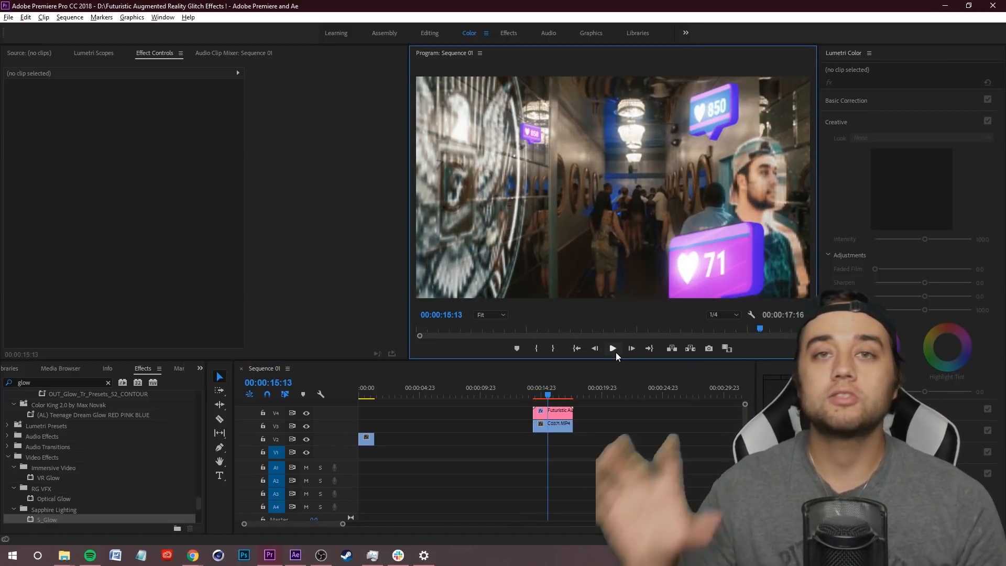